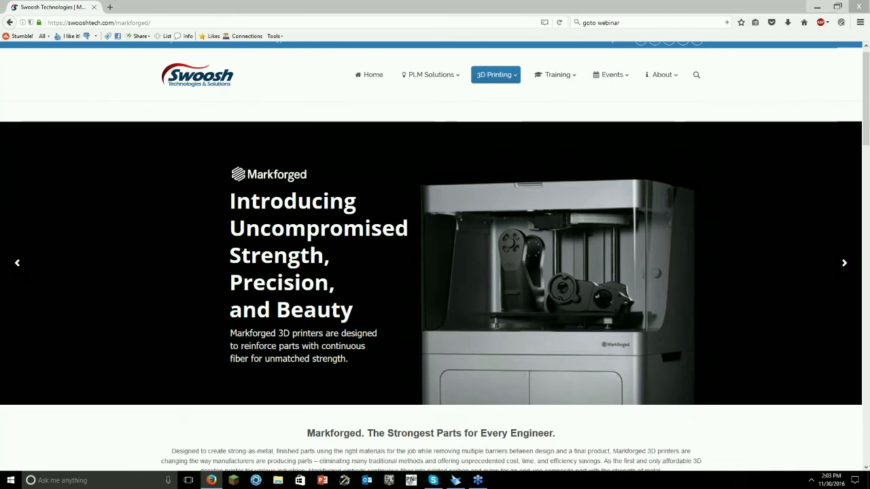
# - Look through the Markforged 3D printer banner slides and the introduction beneath them
pyautogui.click(844, 265)
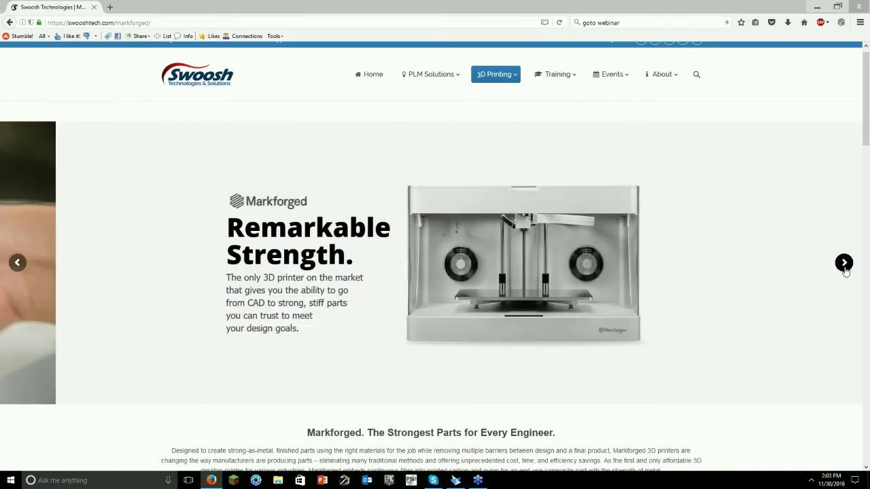
pyautogui.click(844, 268)
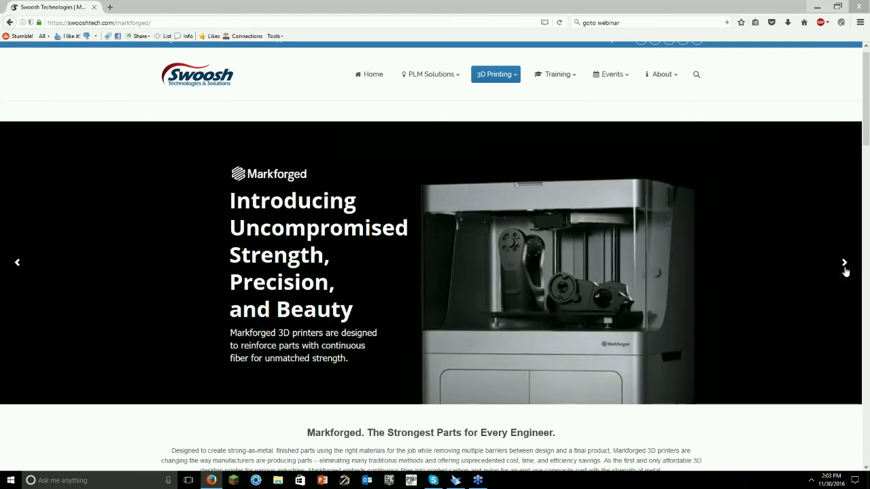
pyautogui.scroll(-3, 846, 271)
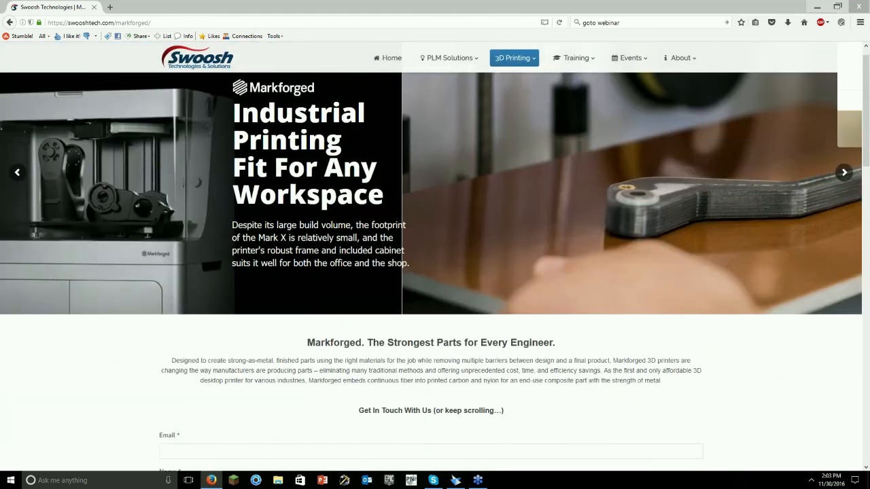
pyautogui.scroll(3, 435, 224)
# - Go to the swooshtech.com home page
pyautogui.click(190, 83)
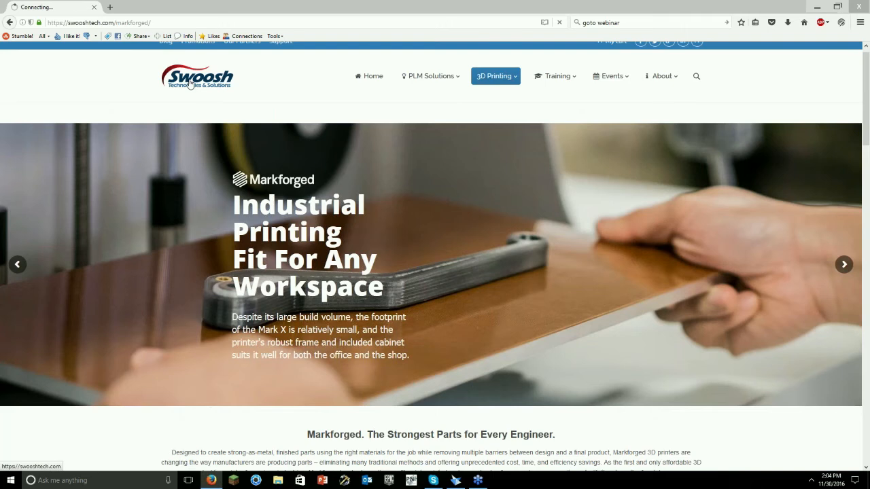
pyautogui.moveTo(180, 24); pyautogui.dragTo(114, 27)
pyautogui.press('BackSpace')
pyautogui.press('Return')
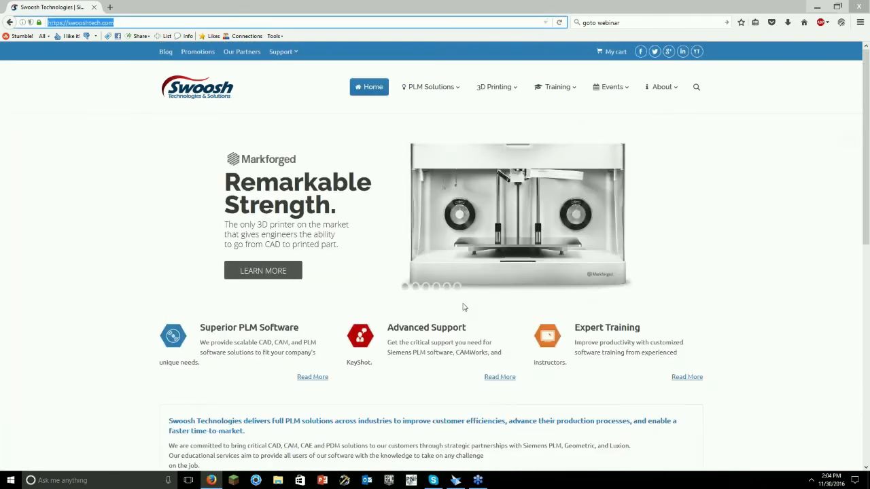
# - Browse the home page banners and open the Cut Your Design Time in Half webinar series page
pyautogui.click(416, 286)
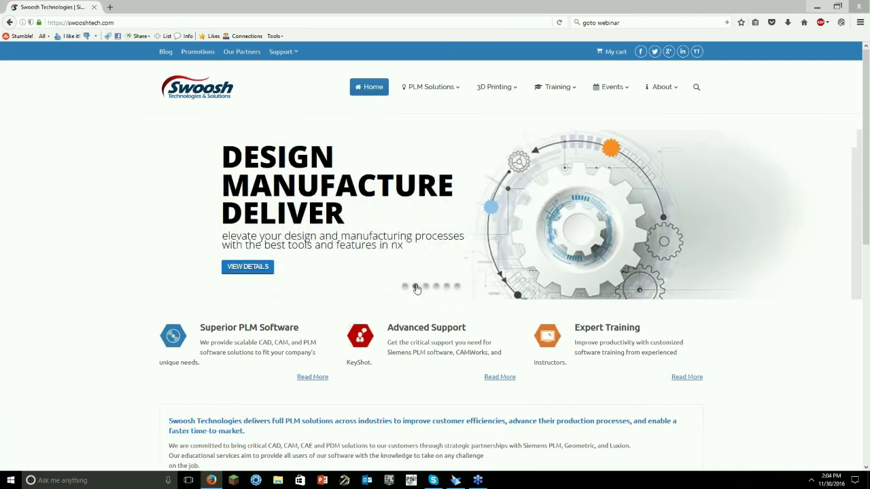
pyautogui.click(426, 287)
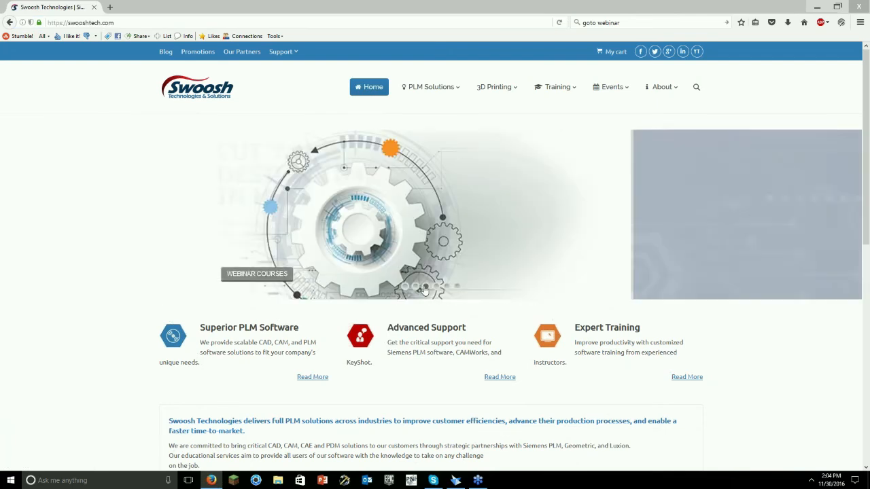
pyautogui.click(306, 183)
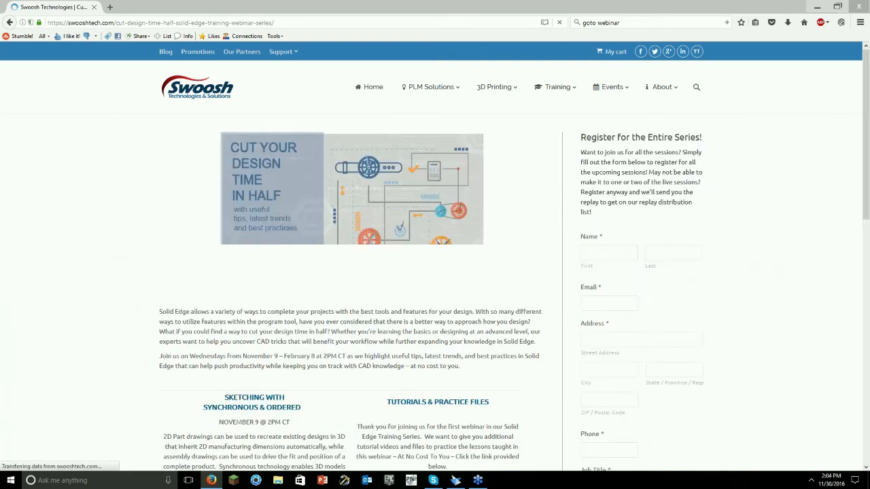
# - Add the free Solid Edge tutorials and practice files to the cart, and review the checkout form through to the purchase option
pyautogui.scroll(-1, 367, 383)
pyautogui.scroll(-1, 367, 382)
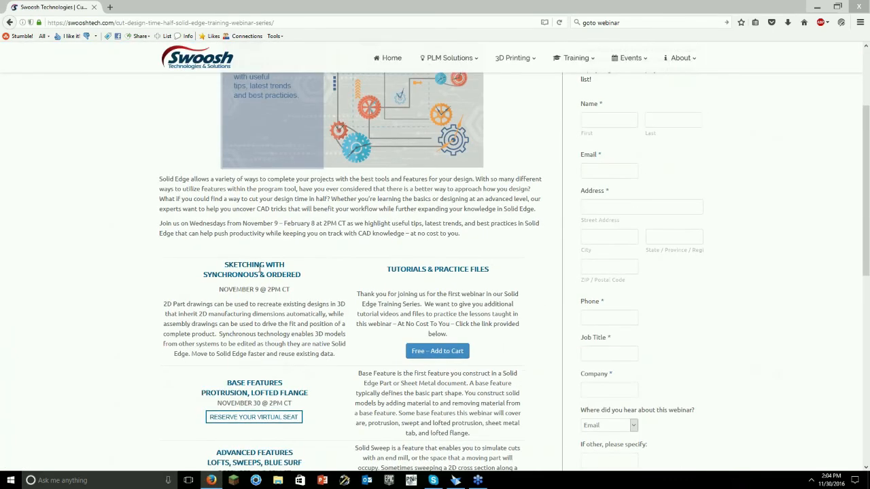
pyautogui.click(434, 352)
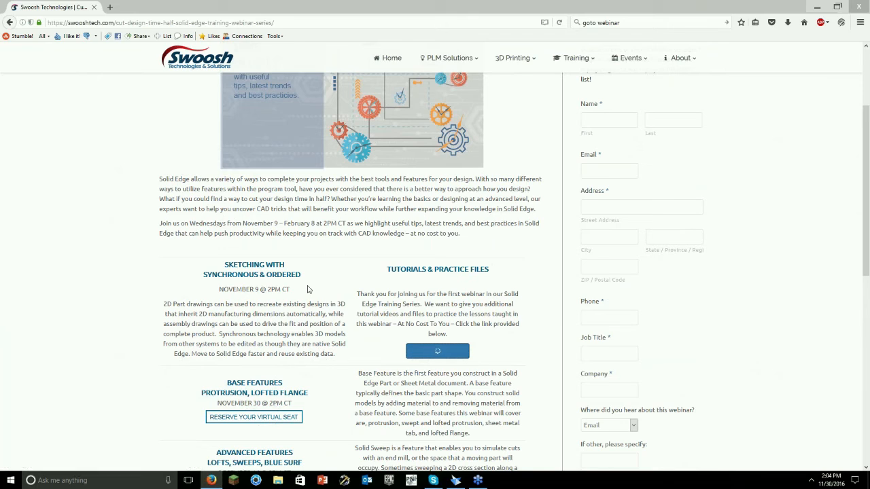
pyautogui.click(448, 355)
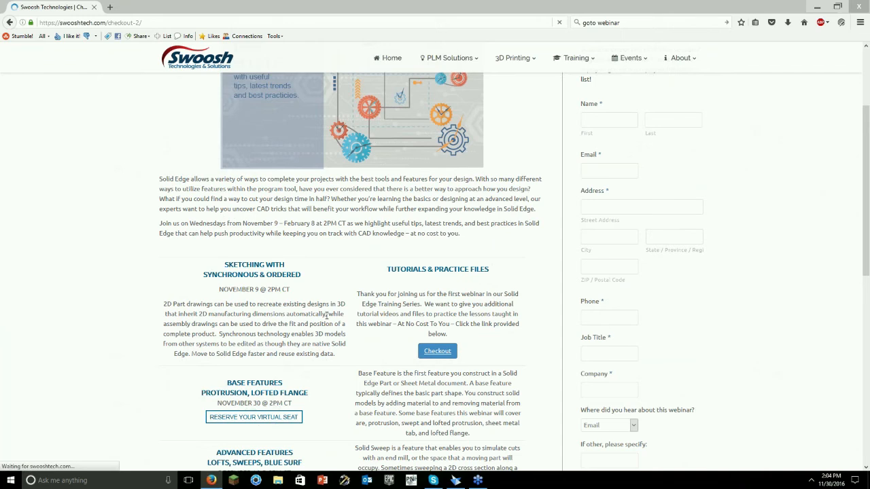
pyautogui.scroll(-1, 326, 314)
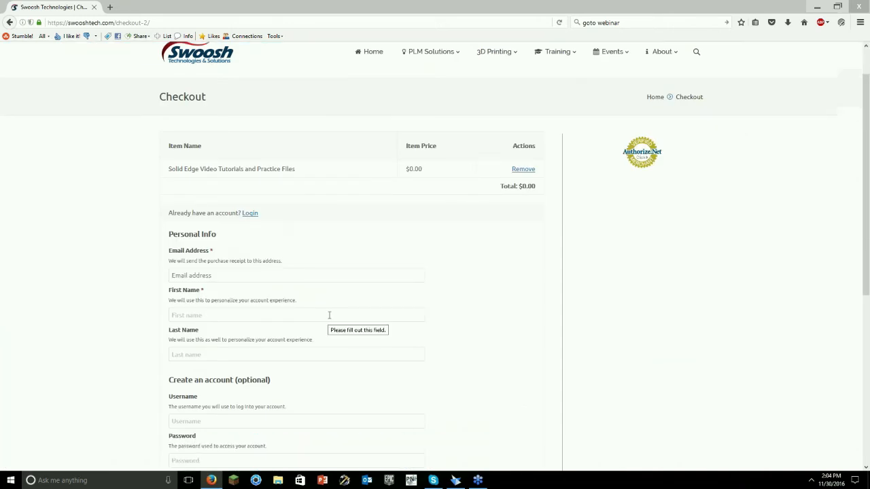
pyautogui.scroll(-1, 329, 315)
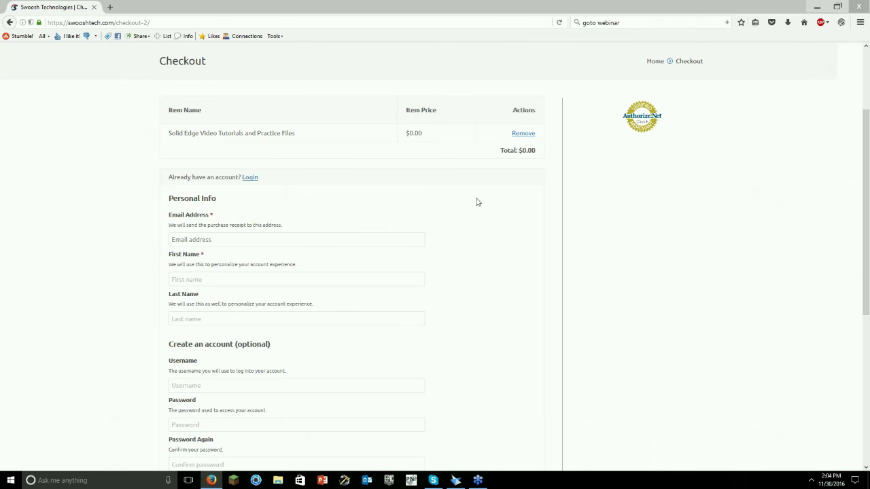
pyautogui.scroll(-3, 477, 209)
pyautogui.scroll(-2, 454, 311)
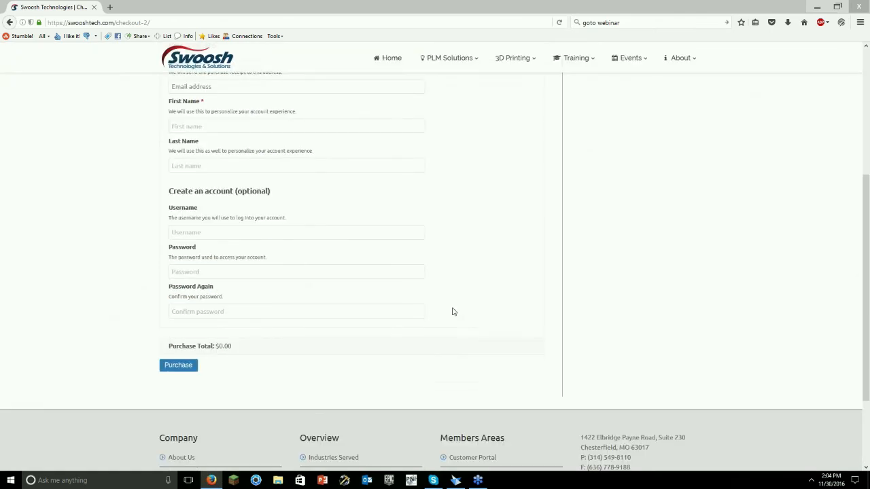
# - Switch to Solid Edge ST9 and create a new ANSI Inch Part document
pyautogui.click(819, 7)
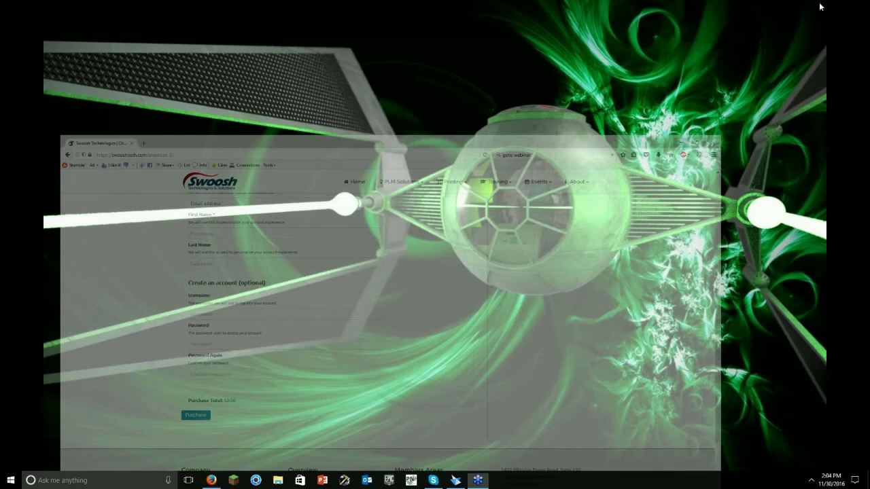
pyautogui.click(456, 480)
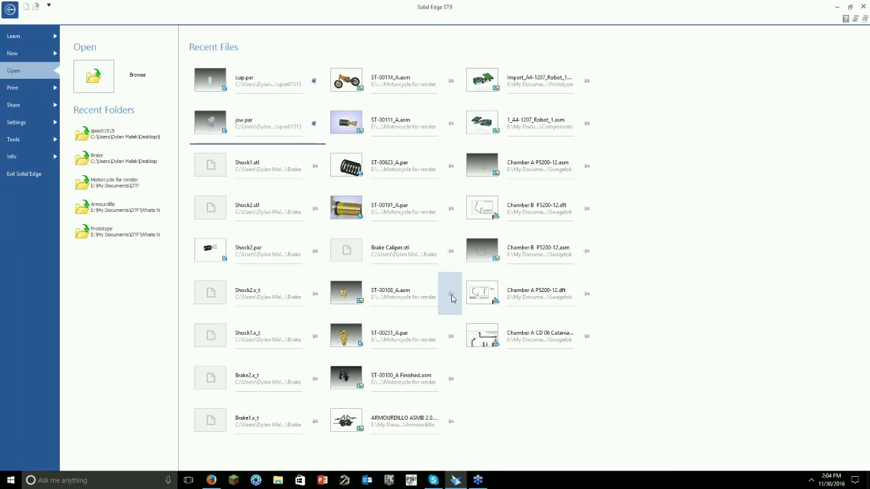
pyautogui.click(16, 58)
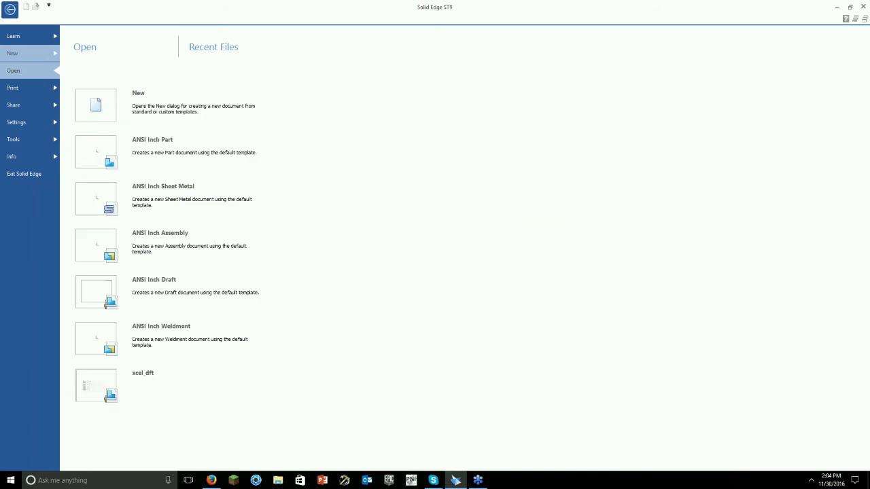
pyautogui.click(117, 141)
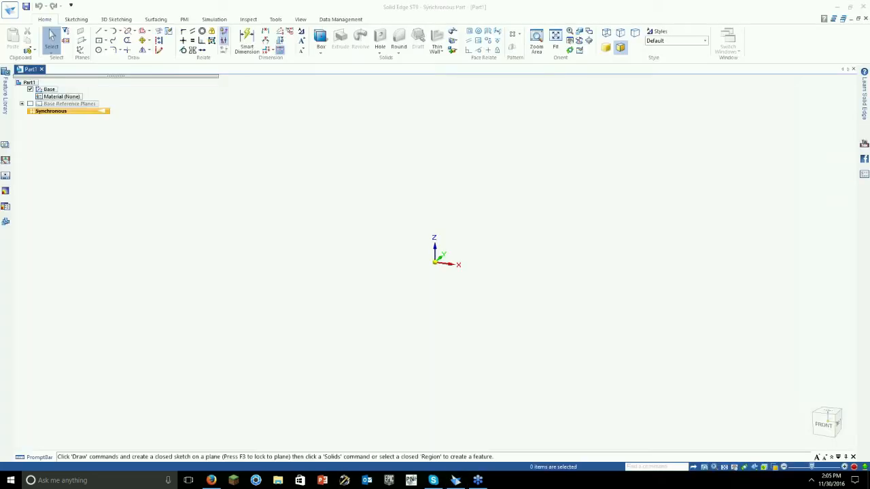
# - View the Constructing base features course overview among the self-paced Solid Edge courses, and close the help window
pyautogui.moveTo(866, 93)
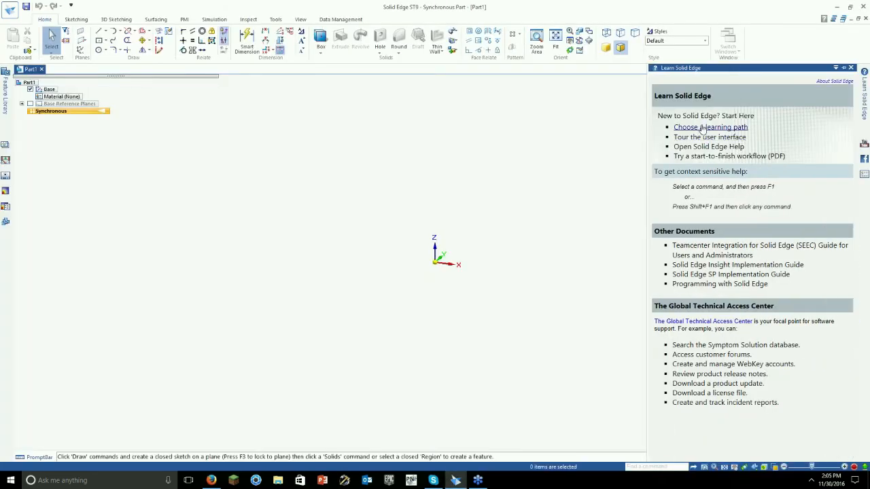
pyautogui.click(704, 128)
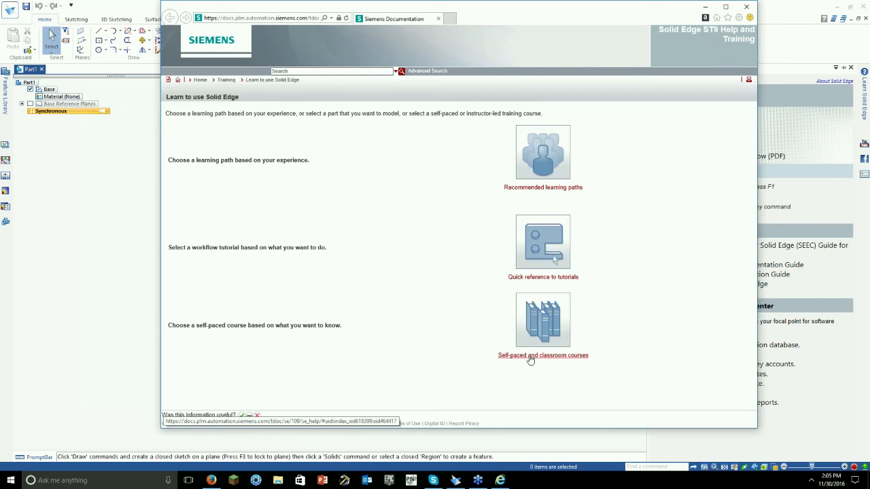
pyautogui.click(560, 356)
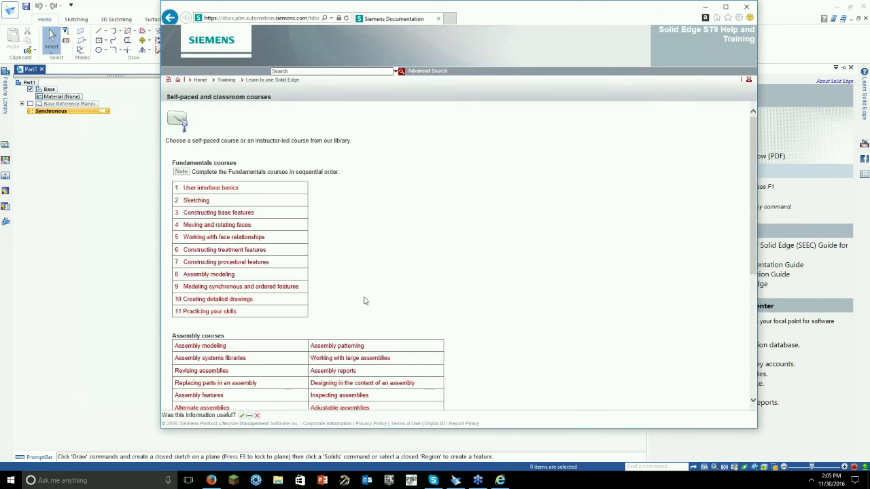
pyautogui.scroll(-4, 363, 244)
pyautogui.scroll(3, 287, 296)
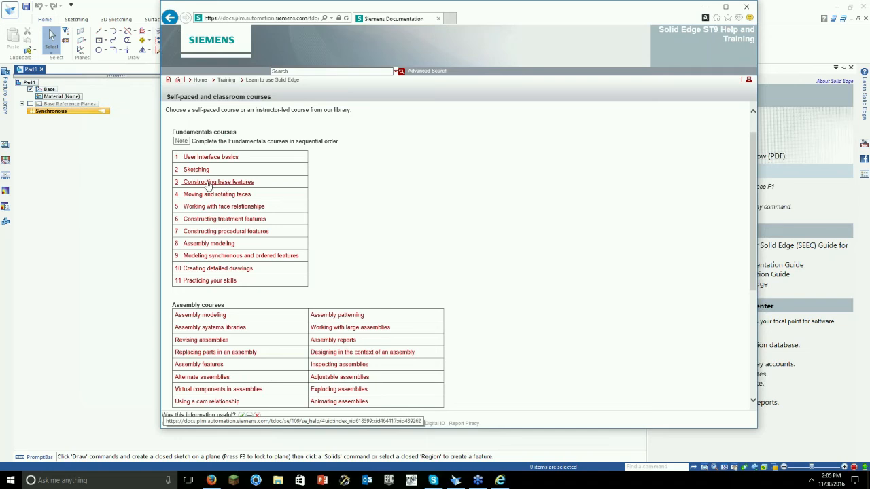
pyautogui.click(225, 182)
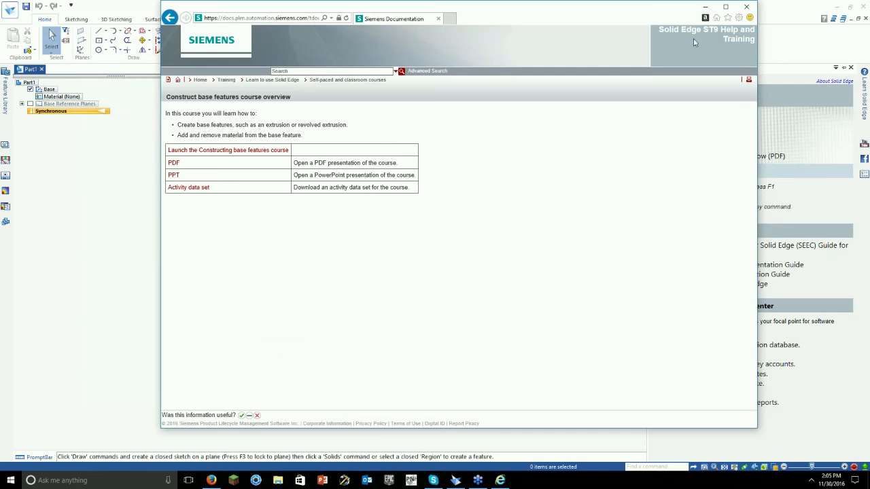
pyautogui.click(744, 8)
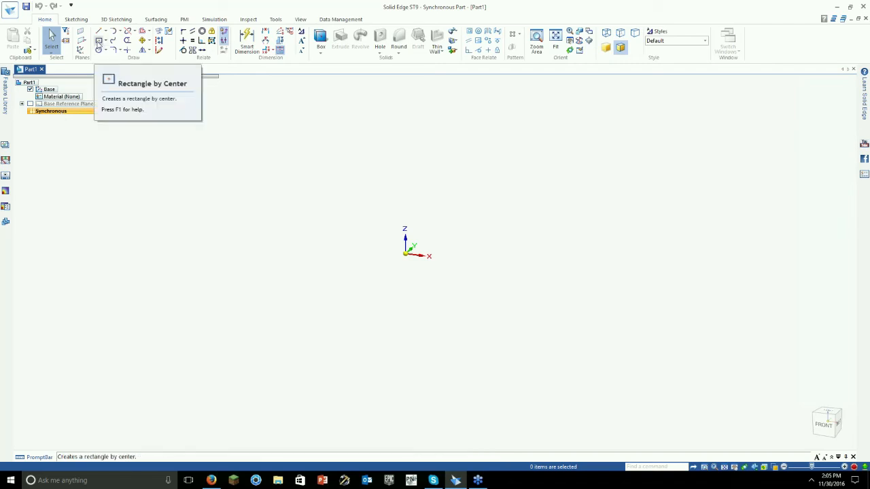
# - Sketch a rectangle by center at the origin on the front (XZ) plane, about 8.1 in wide and 5.8 in high
pyautogui.click(99, 41)
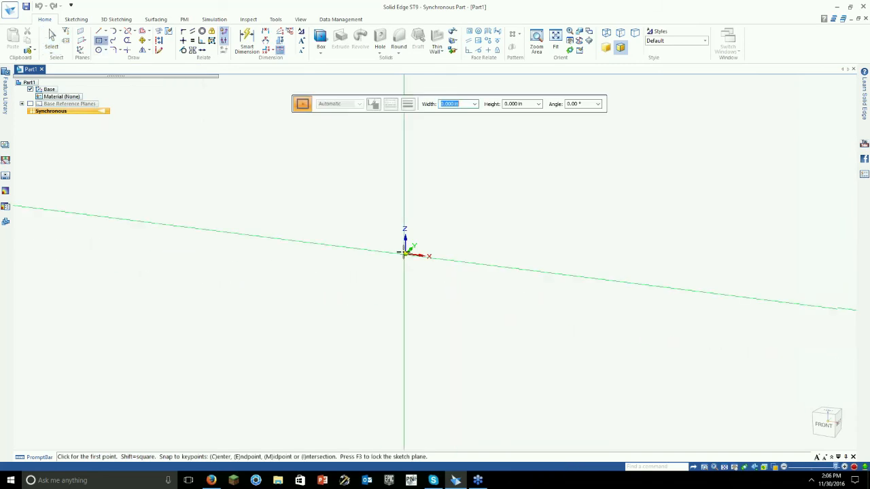
pyautogui.click(404, 253)
pyautogui.click(535, 362)
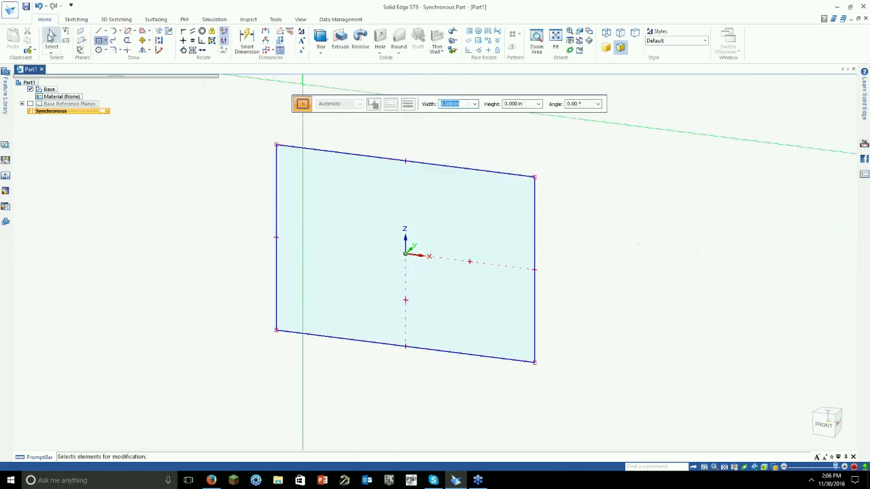
pyautogui.click(51, 37)
# - Dimension the rectangle's upper edge to 9 in and its left edge to 5 in
pyautogui.scroll(-2, 246, 357)
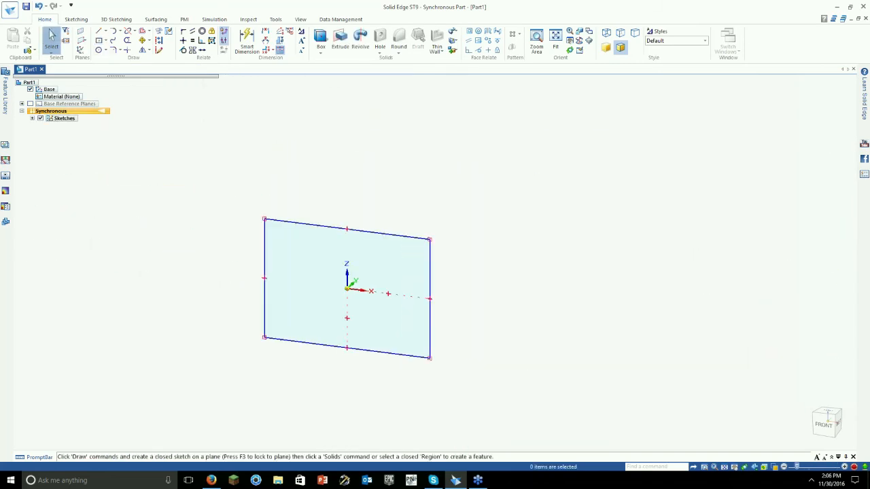
pyautogui.click(247, 42)
pyautogui.click(313, 225)
pyautogui.click(286, 239)
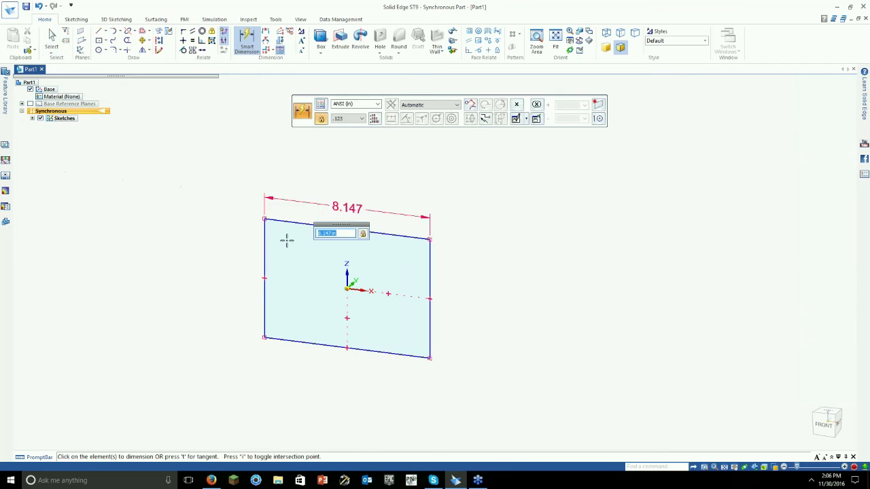
pyautogui.write('9')
pyautogui.press('Return')
pyautogui.click(255, 247)
pyautogui.click(225, 242)
pyautogui.write('5')
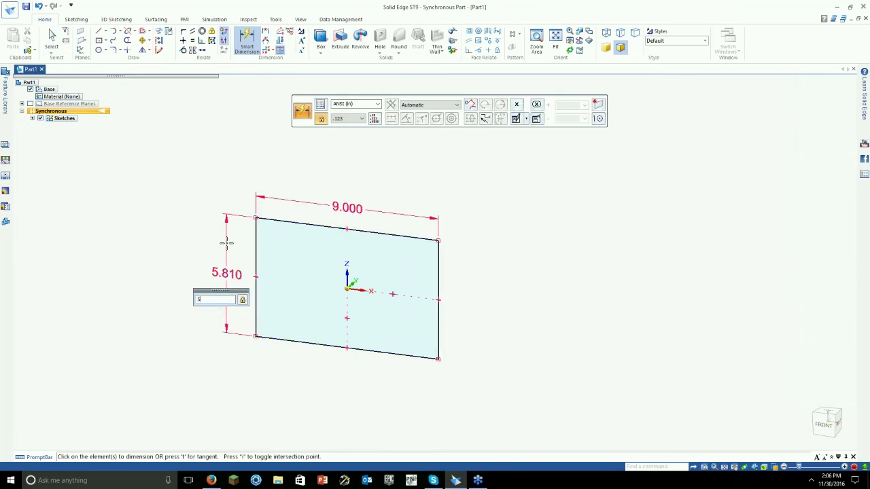
pyautogui.press('Return')
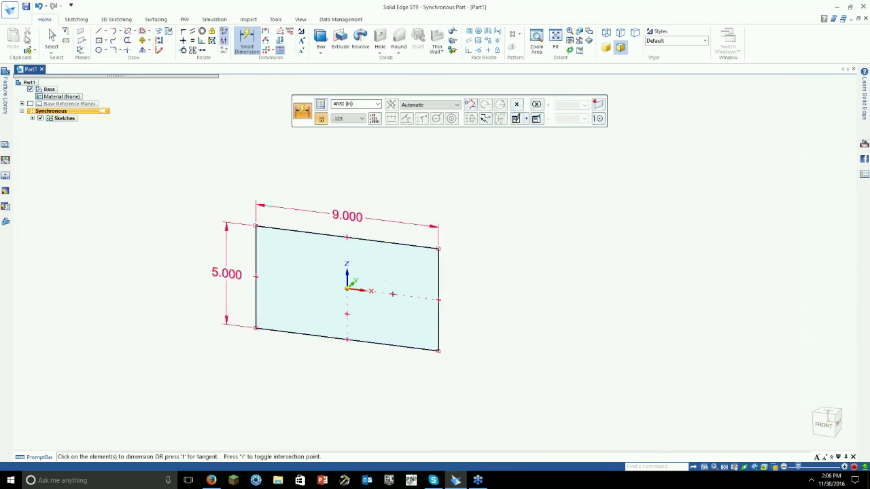
pyautogui.click(52, 37)
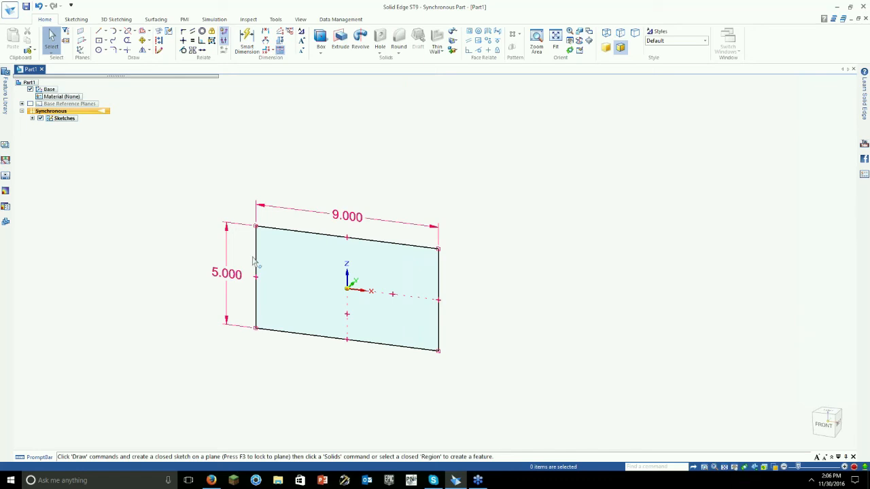
# - Sketch a circle by center inside the rectangle, near its upper-left corner
pyautogui.scroll(2, 256, 260)
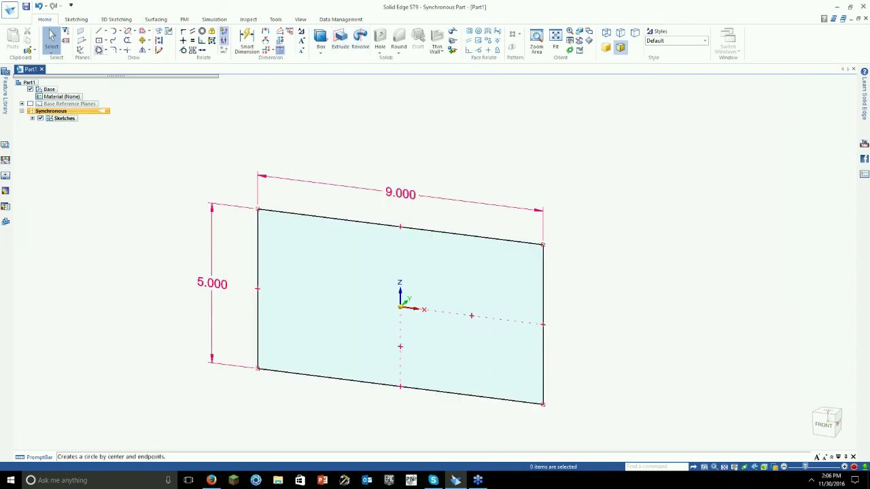
pyautogui.click(98, 50)
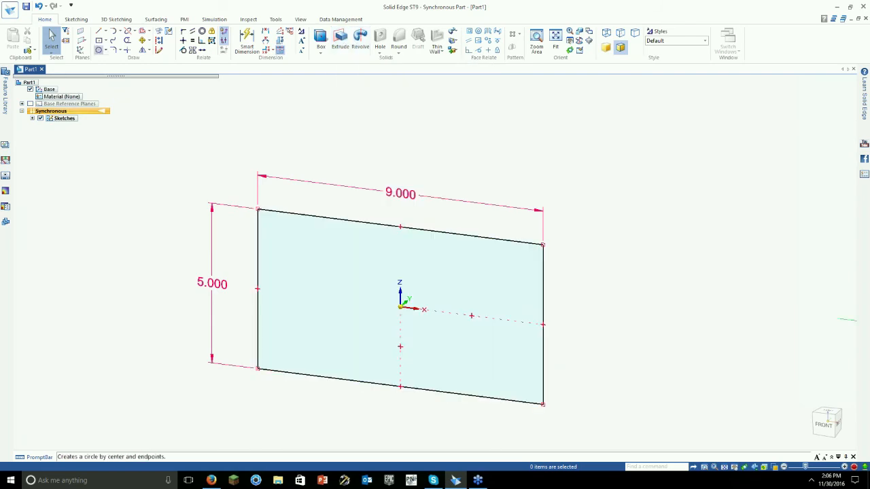
pyautogui.click(322, 236)
pyautogui.press('Escape')
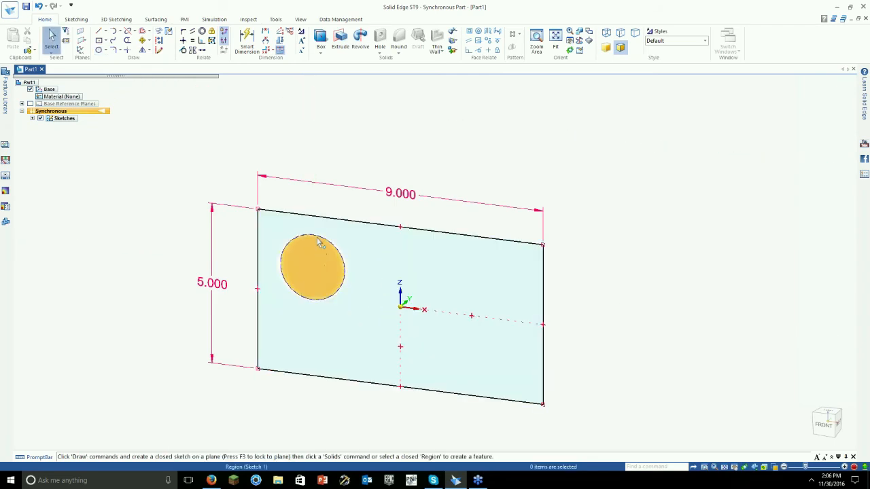
pyautogui.scroll(2, 315, 236)
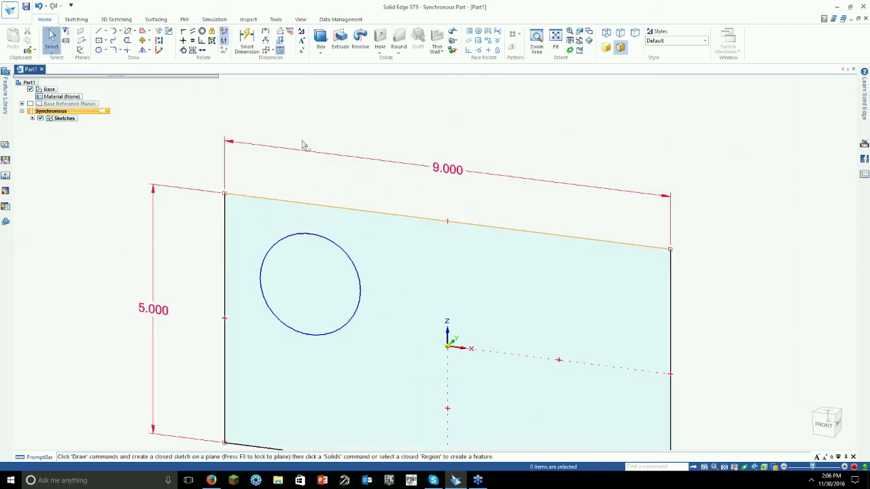
# - Look at the Relationship Colors option among the sketch evaluation tools
pyautogui.scroll(-1, 303, 153)
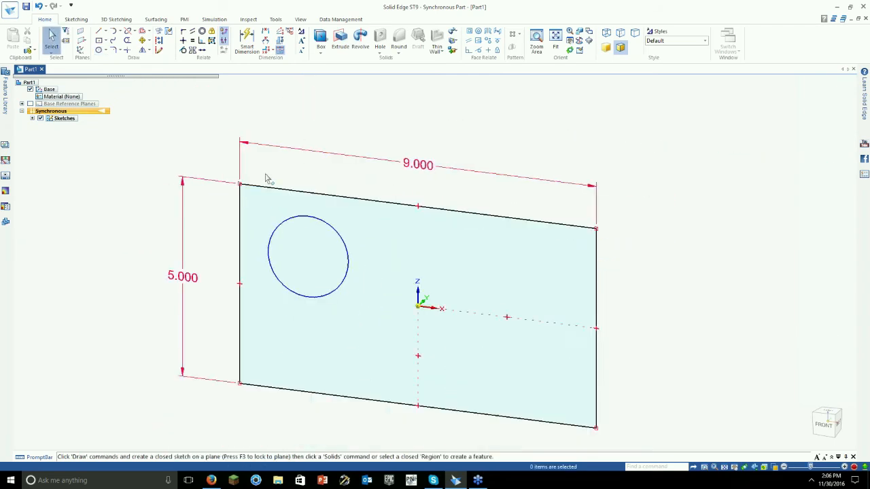
pyautogui.click(250, 19)
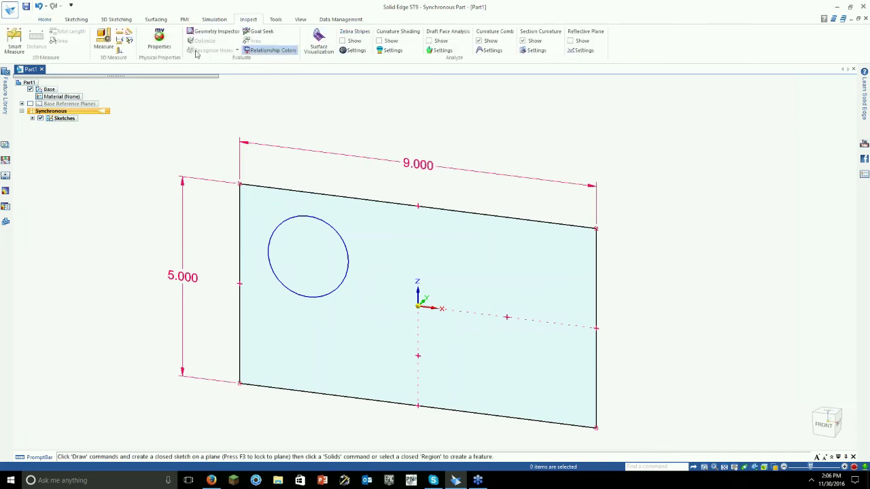
pyautogui.click(269, 52)
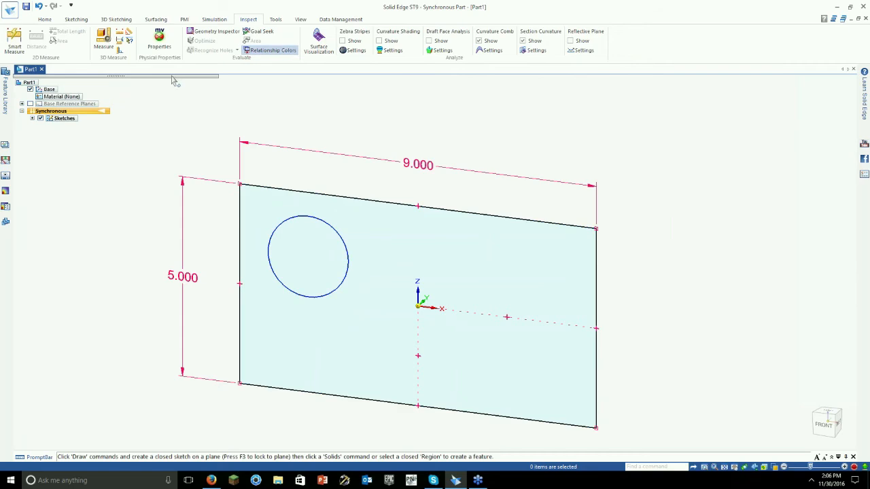
pyautogui.click(44, 19)
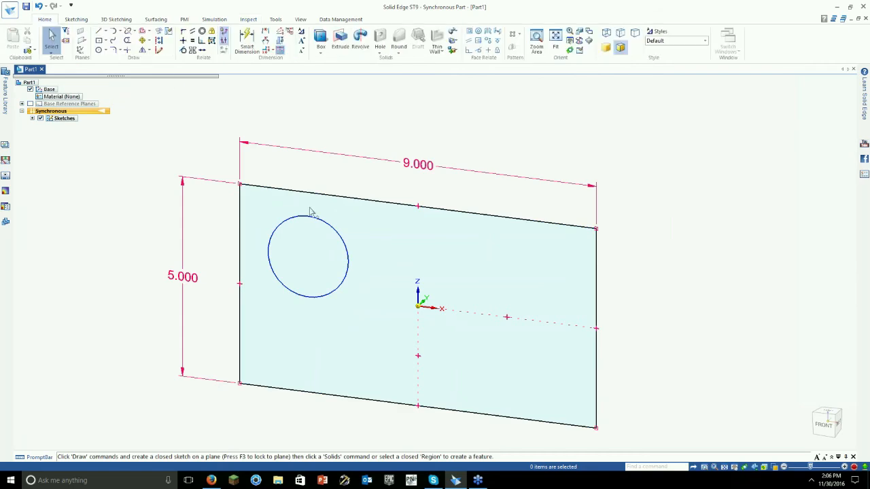
# - Dimension the circle's diameter to 2 in
pyautogui.click(248, 39)
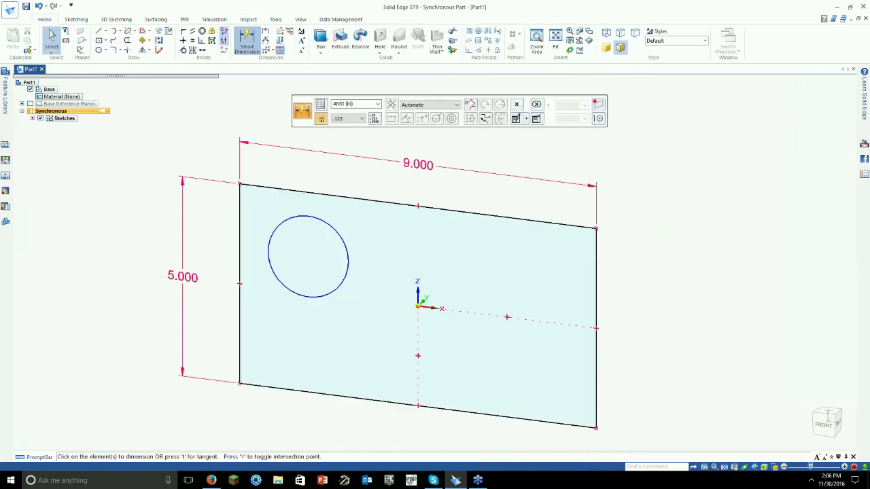
pyautogui.click(356, 178)
pyautogui.write('2.026')
pyautogui.press('Return')
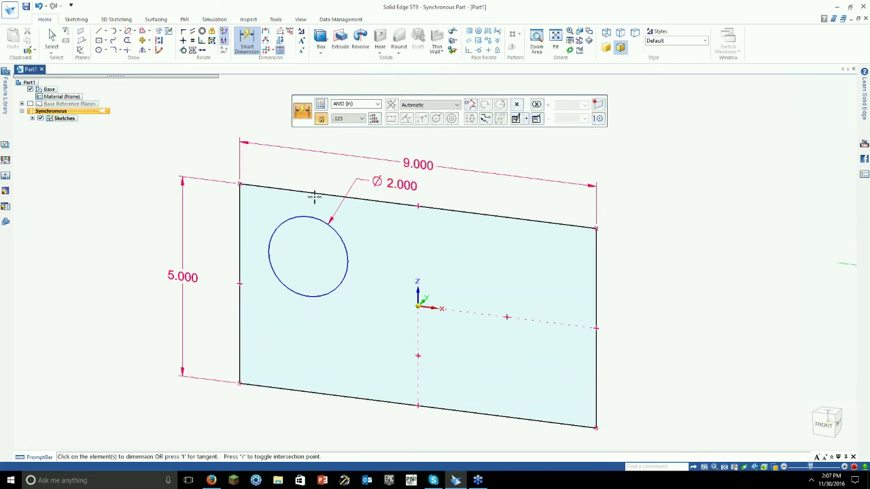
# - Dimension the circle's center 1.5 in from the rectangle's upper edge and 2 in from its left edge
pyautogui.click(314, 197)
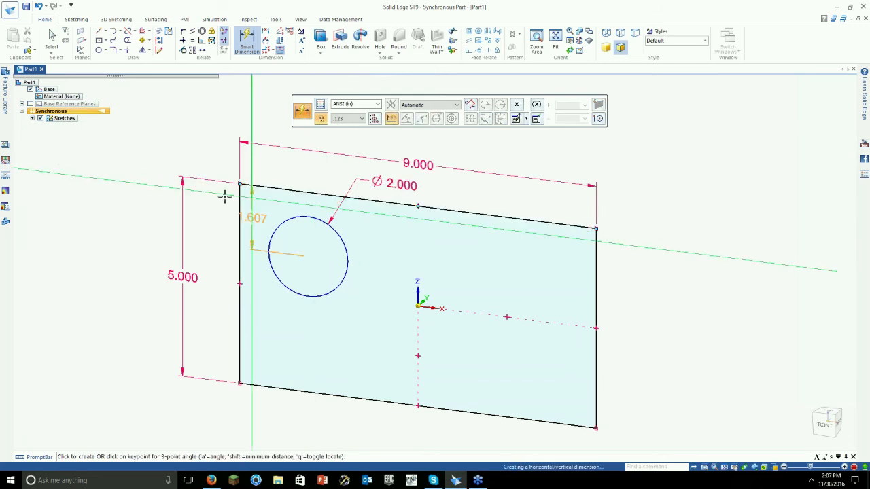
pyautogui.click(224, 196)
pyautogui.write('1.5')
pyautogui.press('Return')
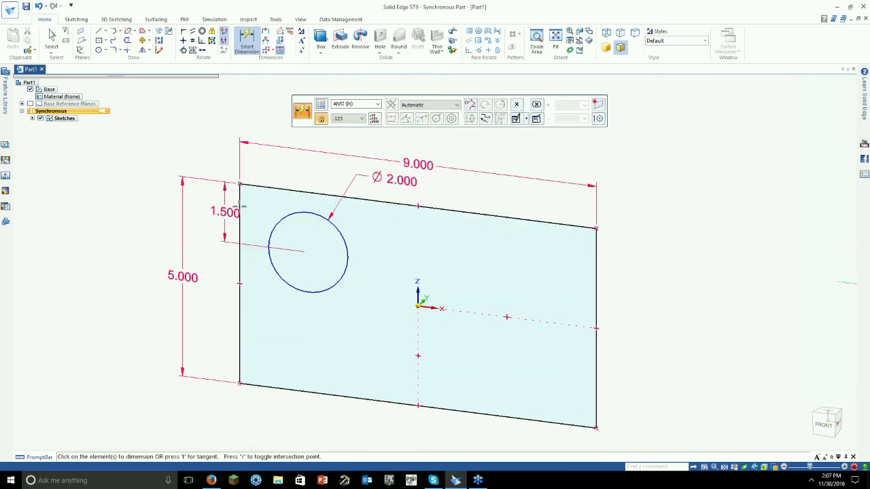
pyautogui.click(271, 227)
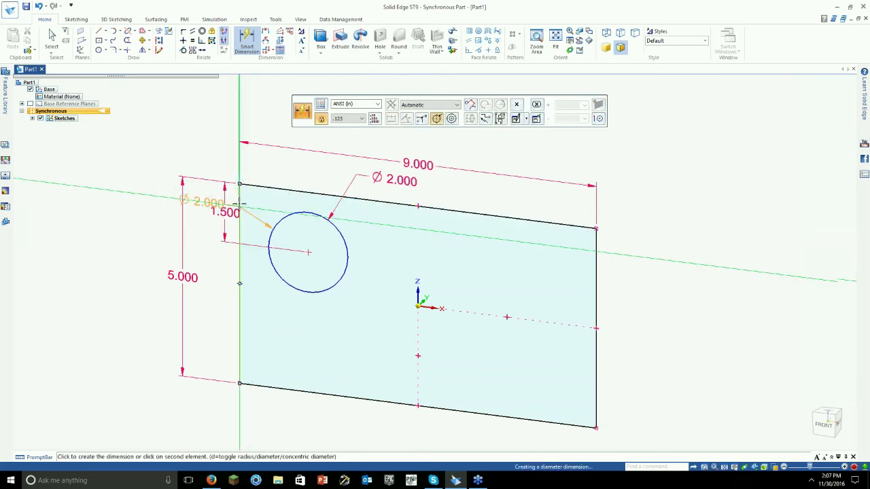
pyautogui.click(265, 171)
pyautogui.write('2')
pyautogui.press('Return')
pyautogui.press('Escape')
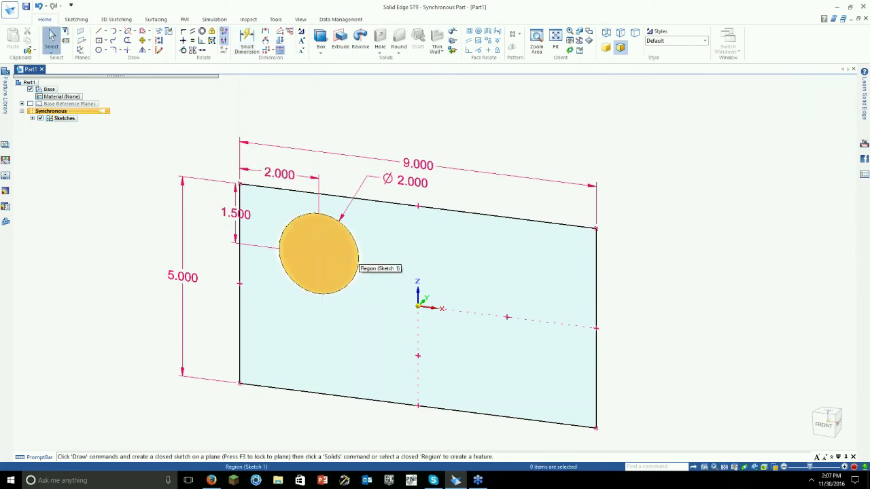
# - Extrude the region between the rectangle and the circle symmetrically about the sketch plane, to a total depth of 5 in
pyautogui.click(32, 118)
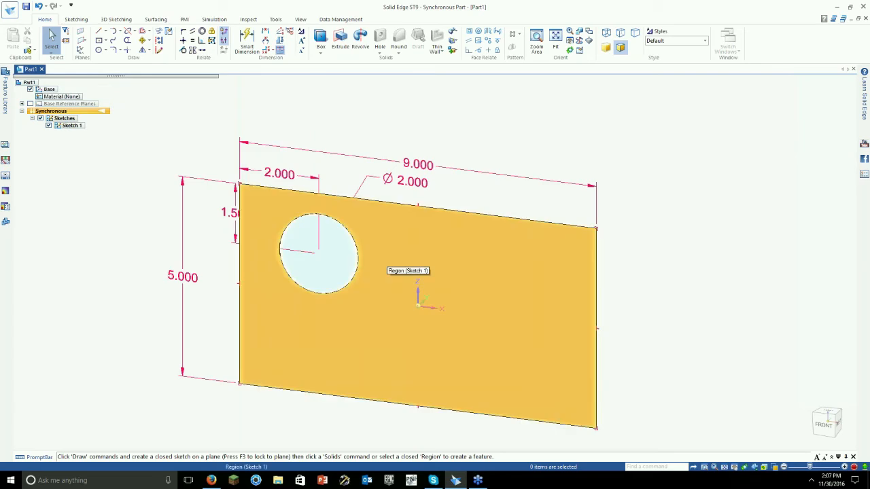
pyautogui.click(384, 264)
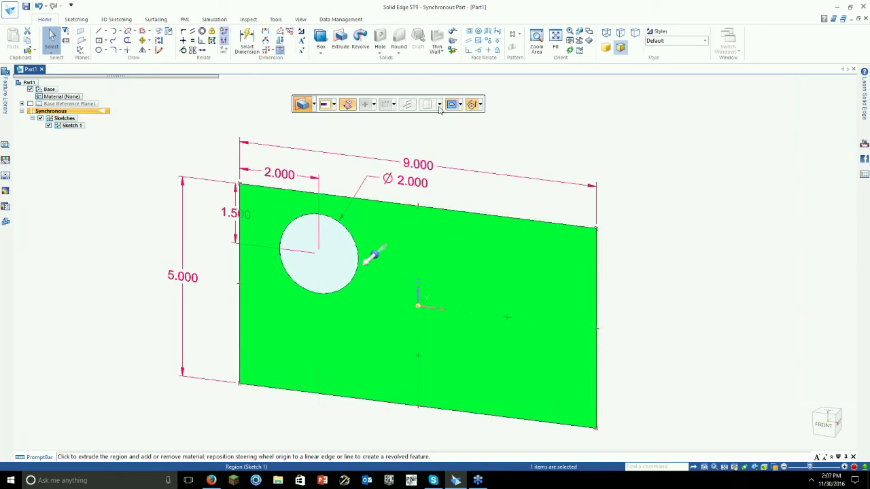
pyautogui.click(333, 106)
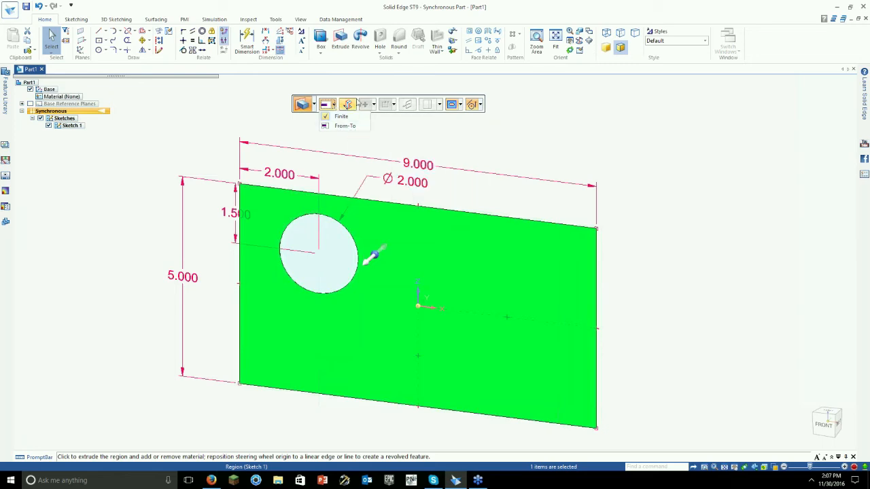
pyautogui.click(349, 106)
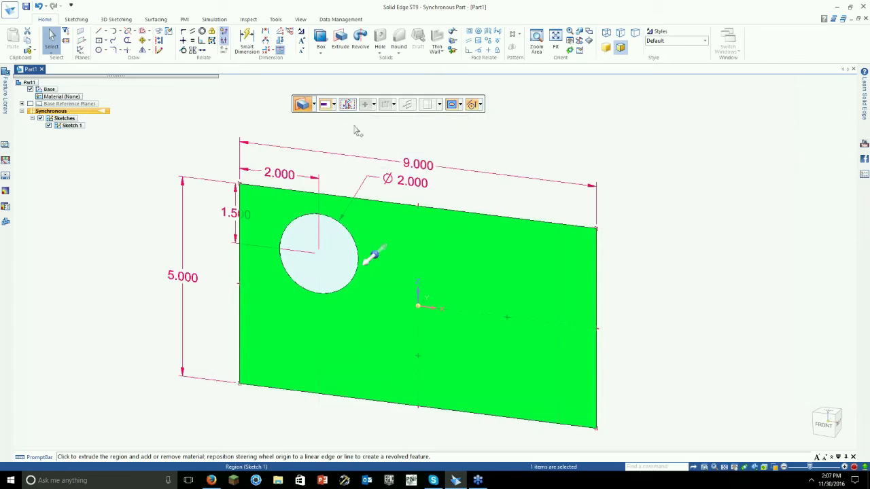
pyautogui.click(348, 104)
pyautogui.click(385, 253)
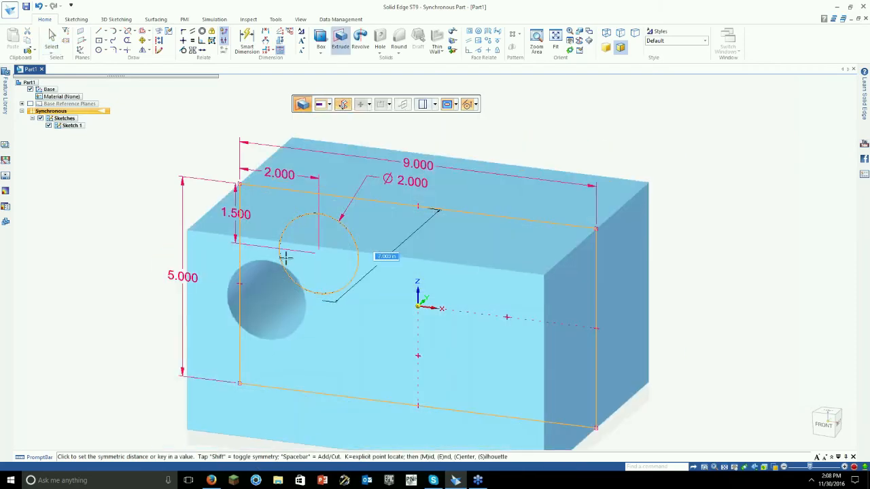
pyautogui.click(343, 104)
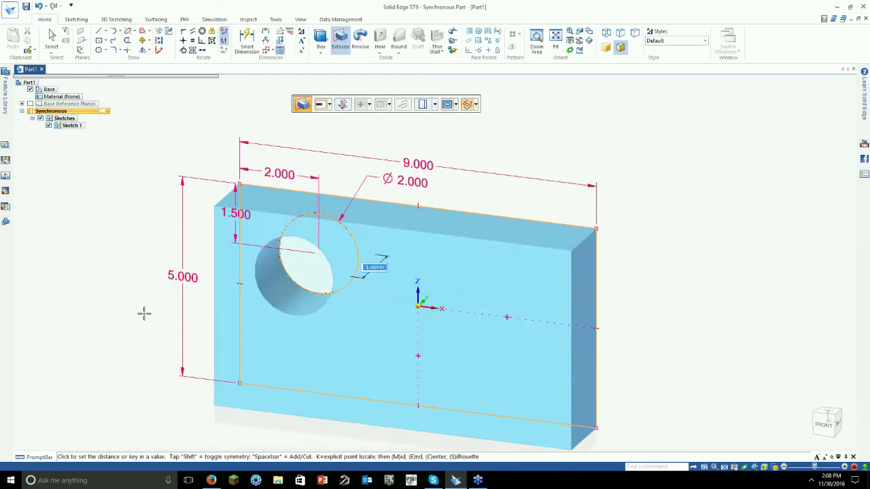
pyautogui.scroll(-3, 403, 192)
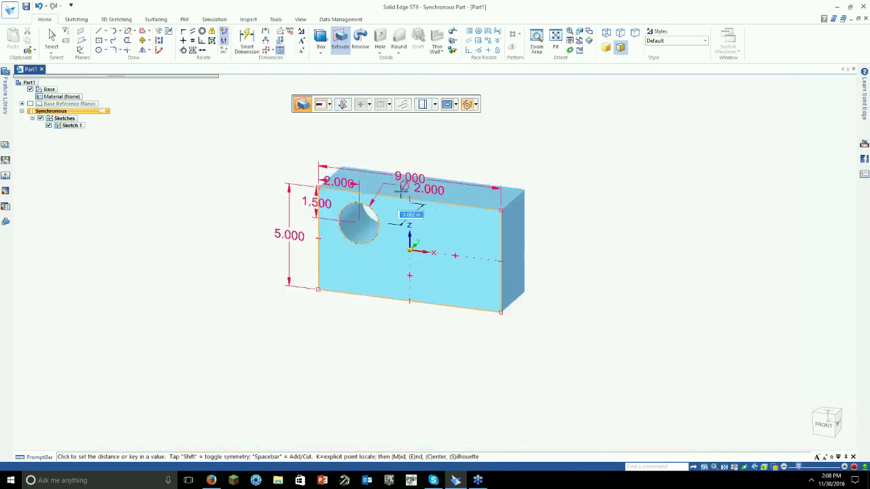
pyautogui.scroll(3, 401, 197)
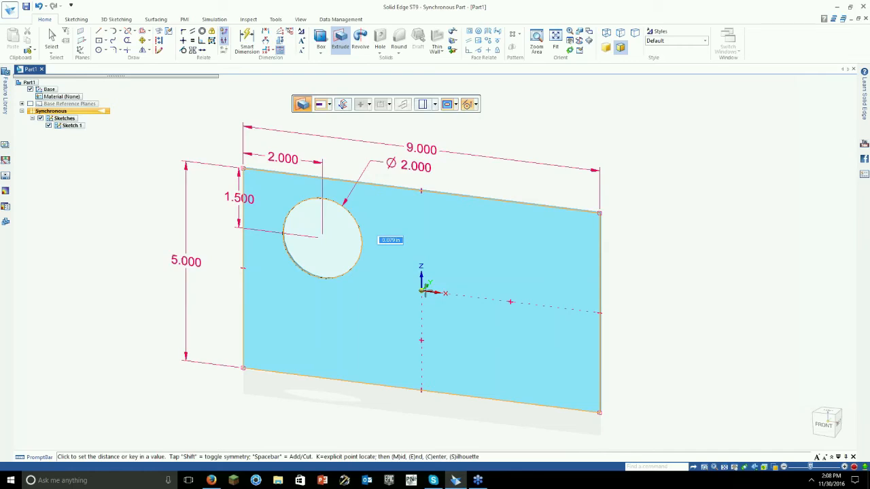
pyautogui.scroll(-2, 425, 293)
pyautogui.press('shift')
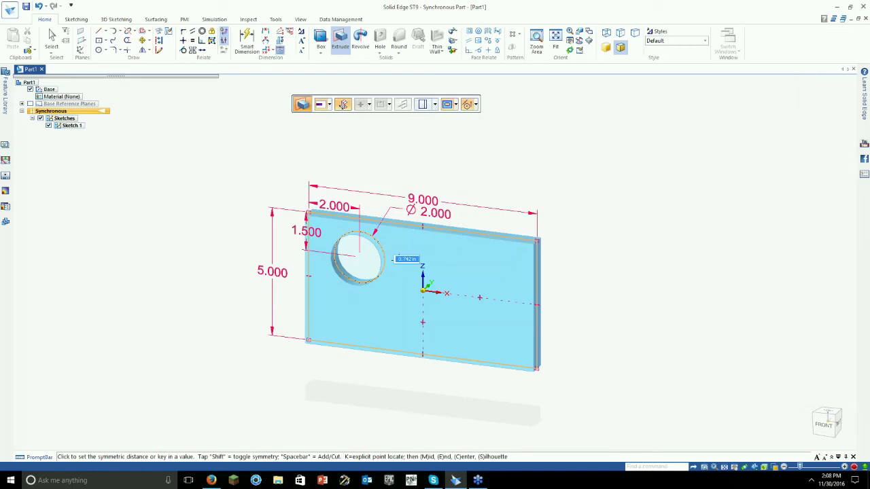
pyautogui.write('5')
pyautogui.press('Return')
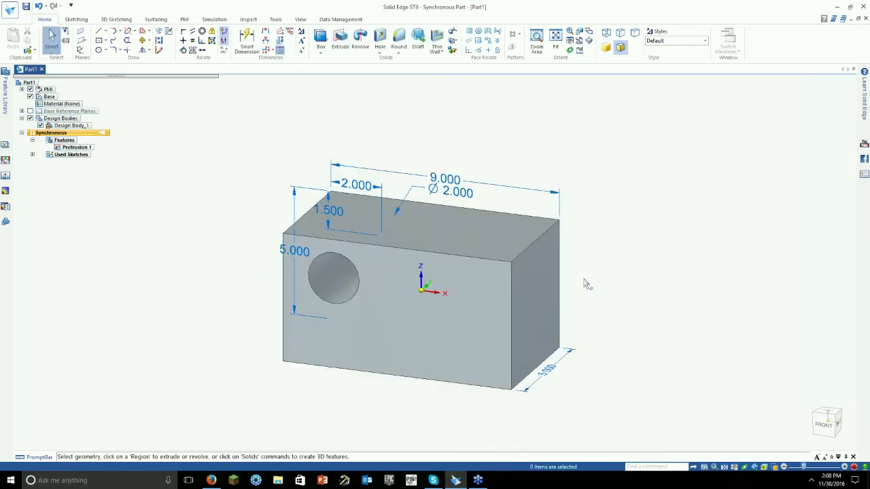
# - Open the block's 9 in length dimension for editing, with both end faces set to move
pyautogui.scroll(2, 574, 301)
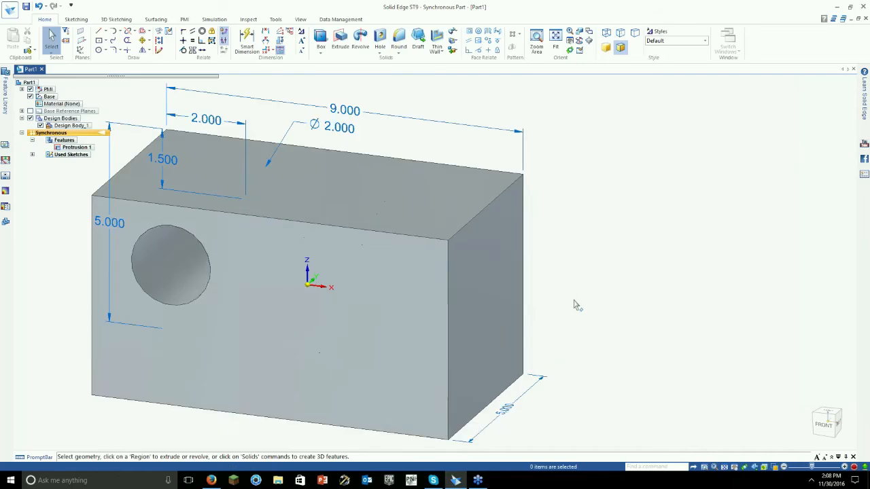
pyautogui.keyDown('shift'); pyautogui.moveTo(574, 301); pyautogui.dragTo(640, 298, button='middle'); pyautogui.keyUp('shift')
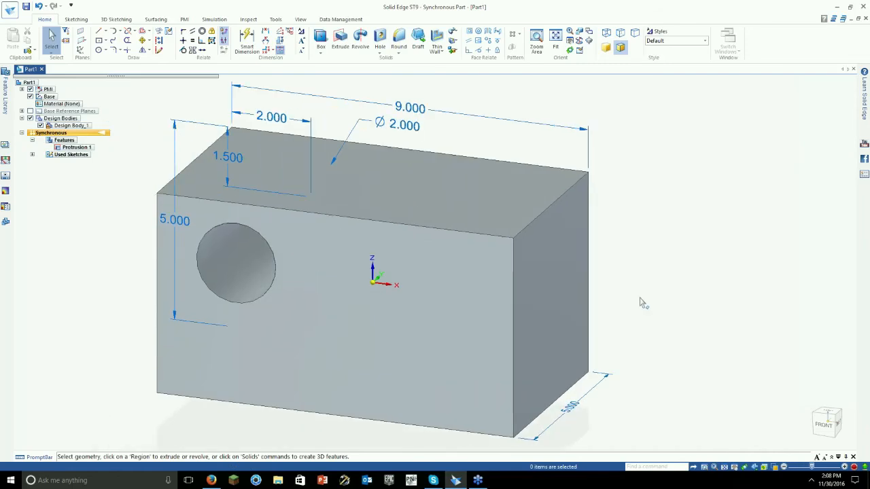
pyautogui.click(405, 106)
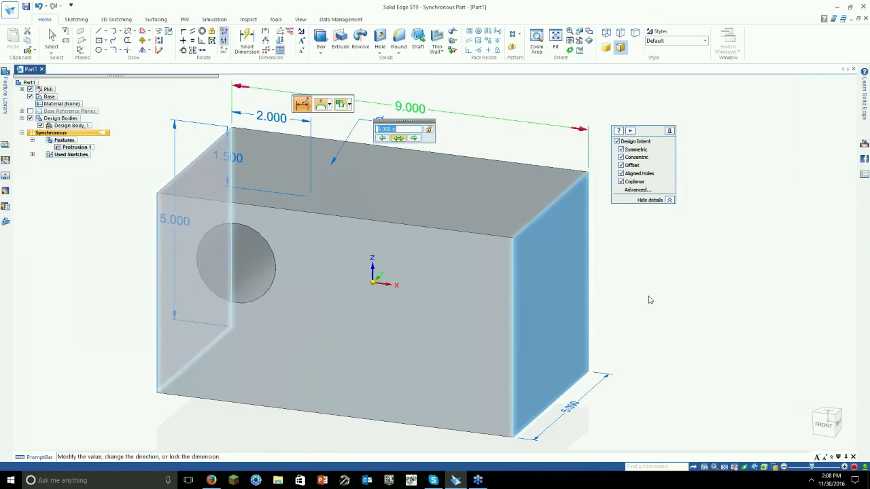
pyautogui.scroll(-1, 625, 367)
# - Delete the used sketch that the block was extruded from
pyautogui.click(32, 154)
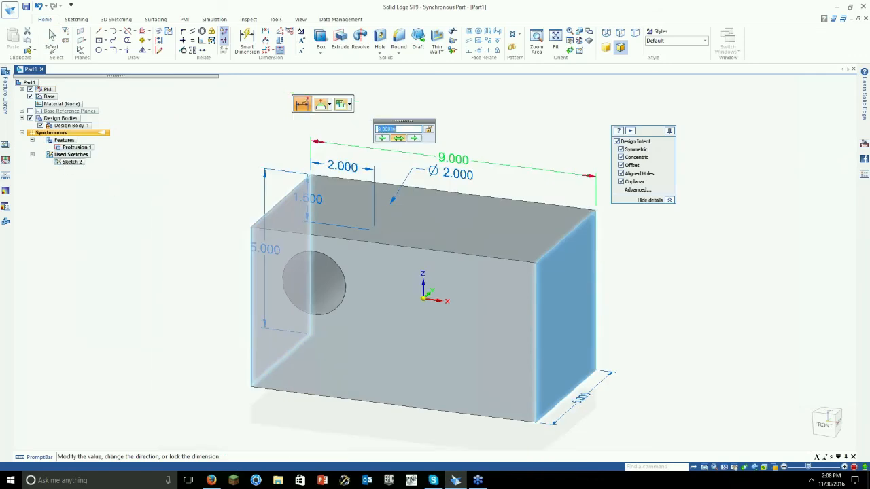
pyautogui.click(51, 40)
pyautogui.click(63, 161)
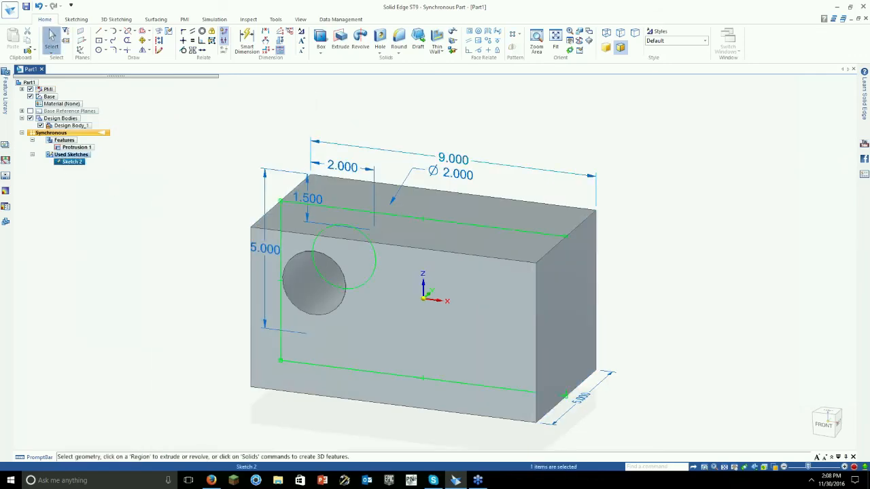
pyautogui.rightClick(70, 162)
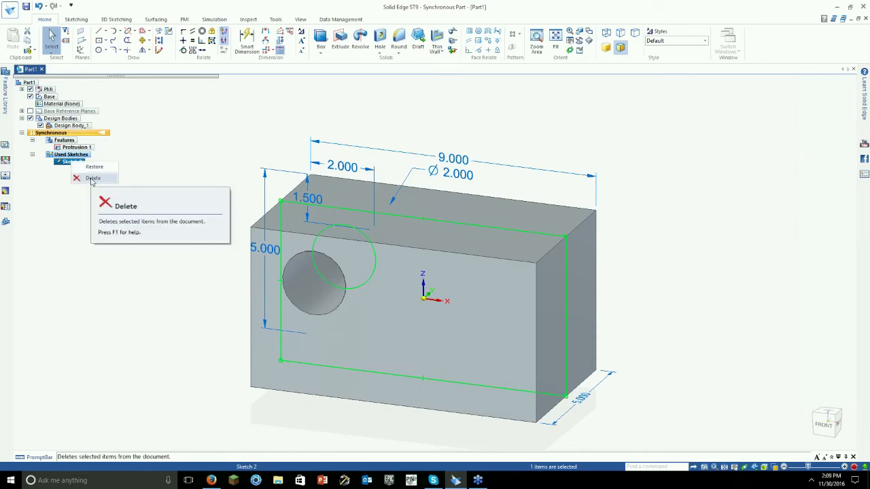
pyautogui.click(92, 179)
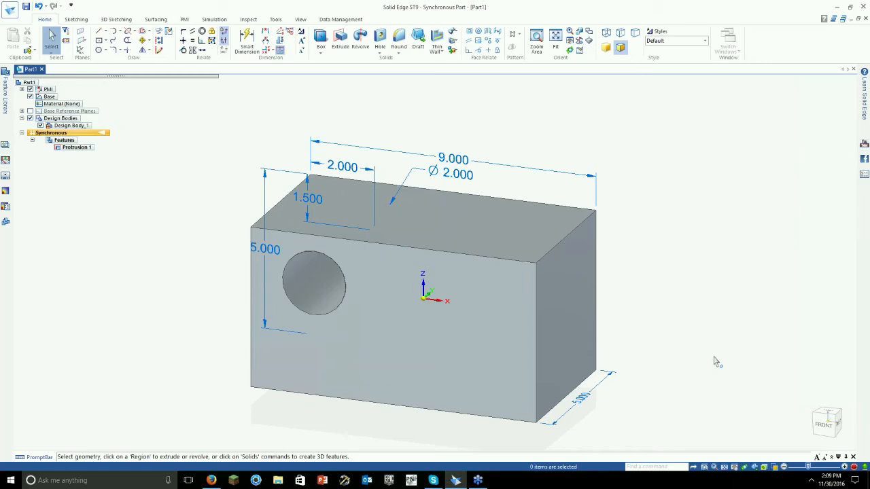
# - Open the block's 9 in length dimension with only the right end face set to move, and close it unedited
pyautogui.keyDown('shift'); pyautogui.moveTo(715, 362); pyautogui.dragTo(681, 327, button='middle'); pyautogui.keyUp('shift')
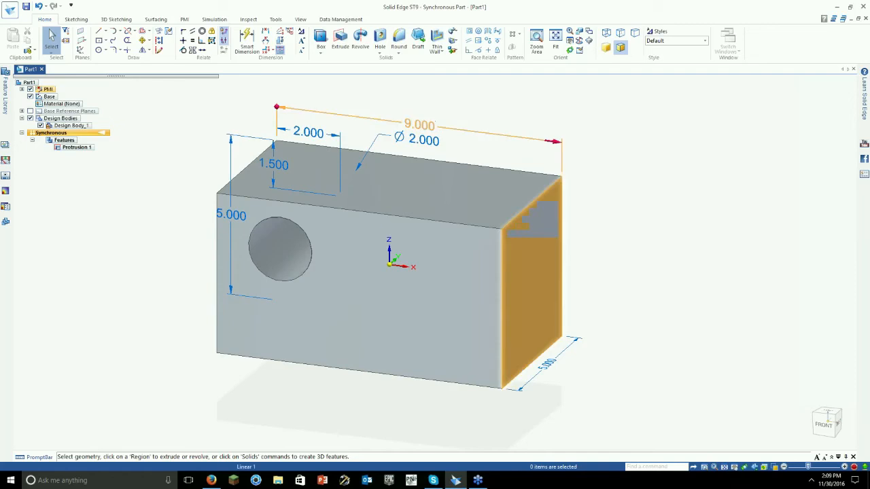
pyautogui.click(419, 126)
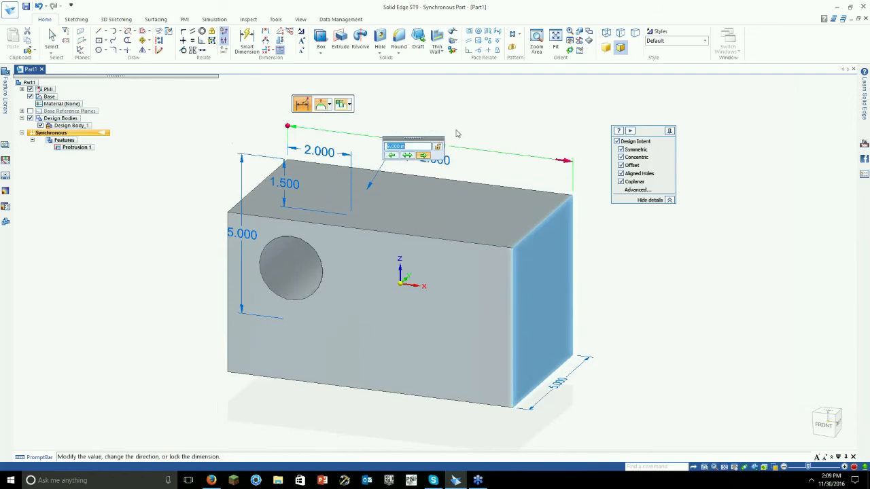
pyautogui.press('Escape')
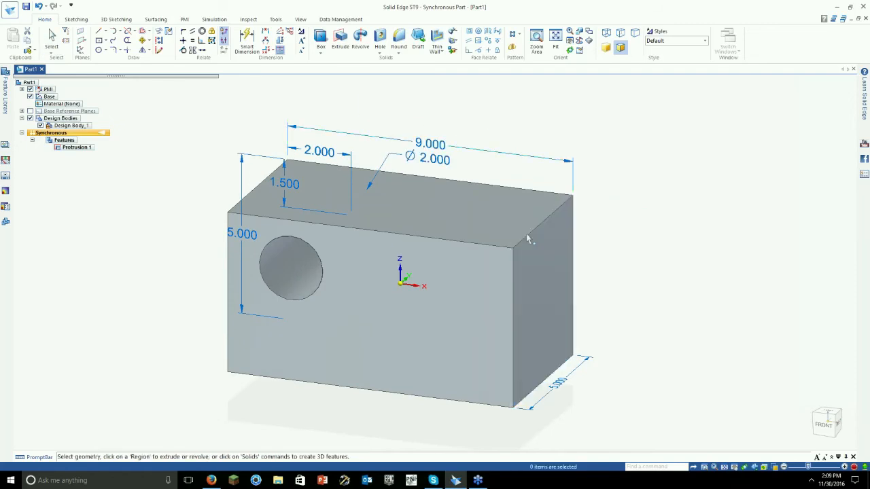
# - Try to move the block's right end face outward along the X axis with the steering wheel, and cancel
pyautogui.click(529, 239)
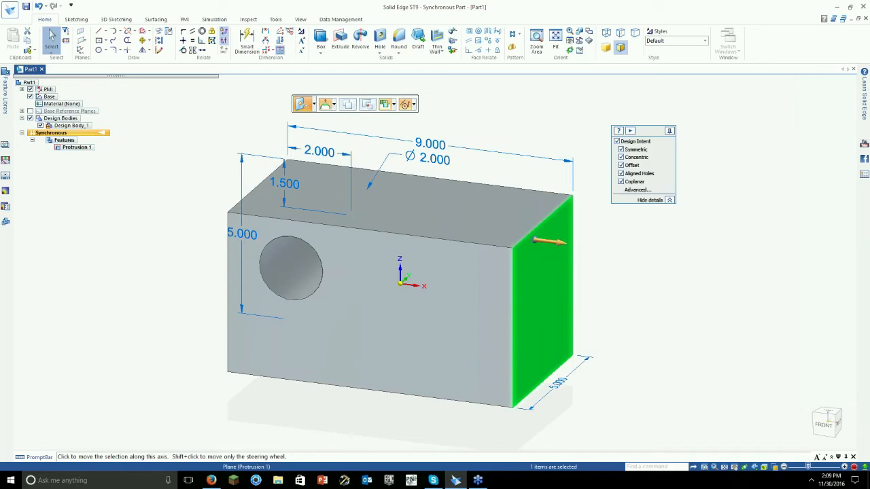
pyautogui.click(550, 241)
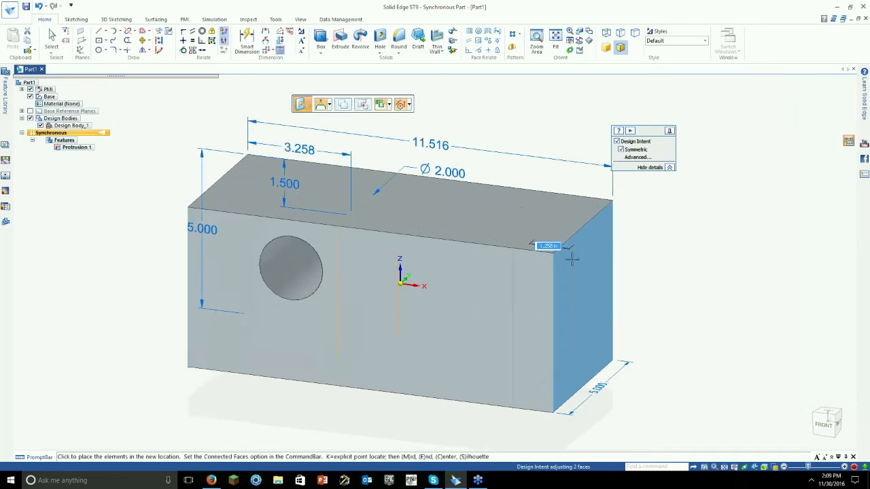
pyautogui.press('Escape')
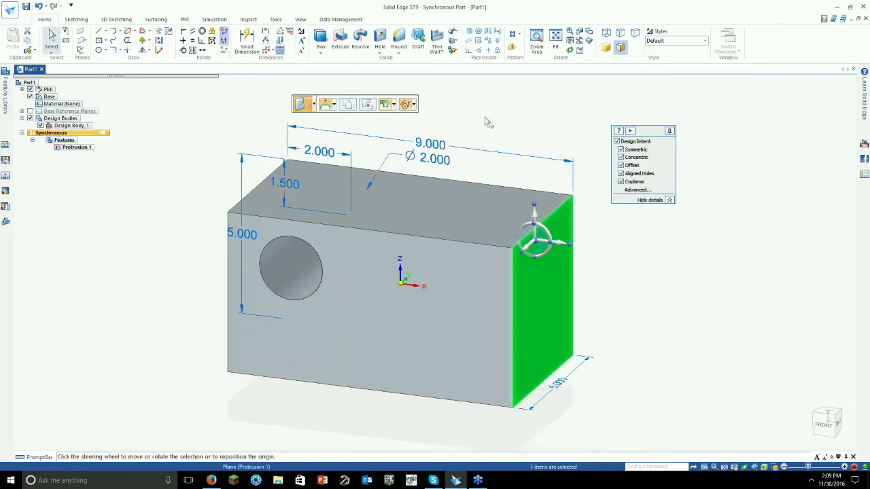
pyautogui.press('Escape')
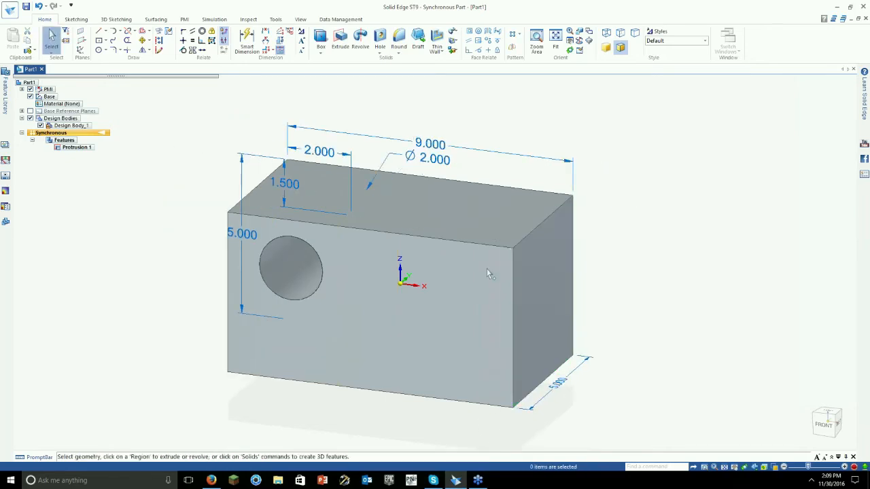
pyautogui.moveTo(453, 138); pyautogui.dragTo(451, 124, button='middle')
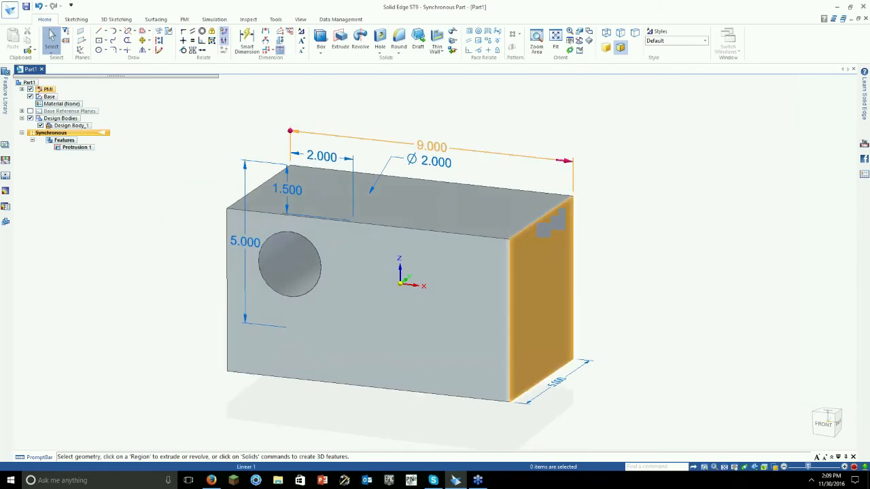
# - Lock all the block's linear dimensions and the hole's diameter dimension from the model's PMI dimension list
pyautogui.click(432, 146)
pyautogui.moveTo(433, 165); pyautogui.dragTo(452, 134)
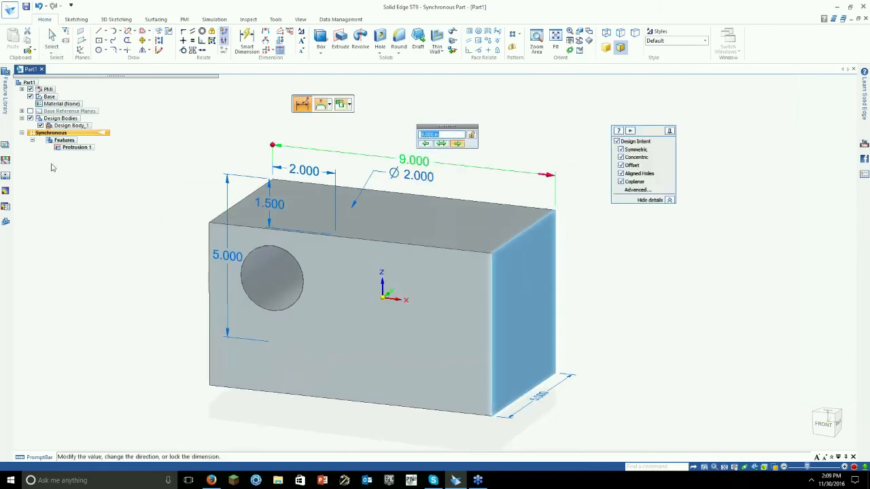
pyautogui.click(22, 89)
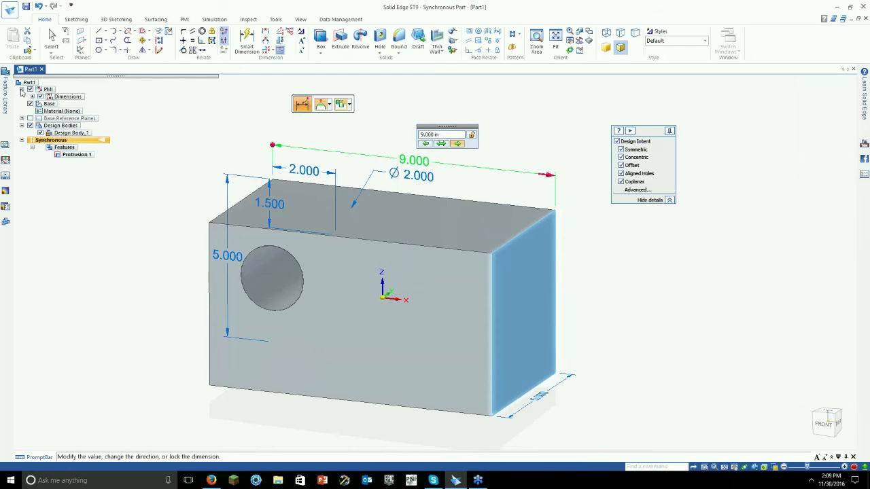
pyautogui.click(32, 97)
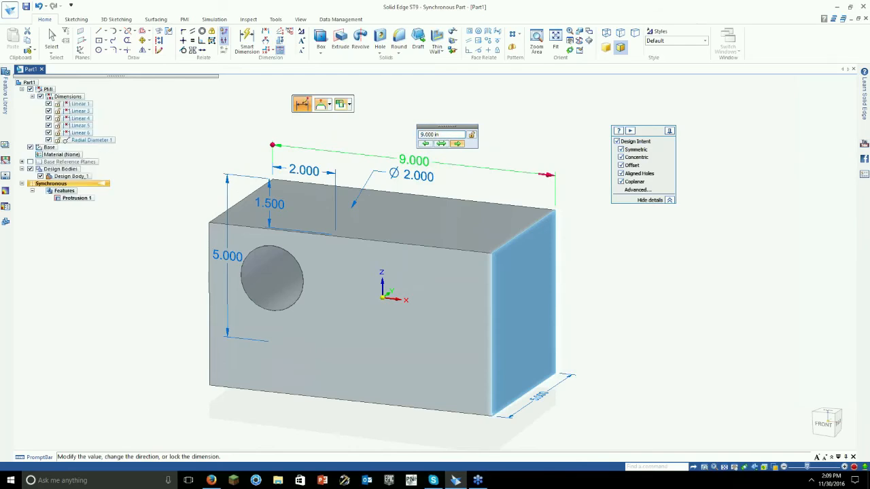
pyautogui.press('Escape')
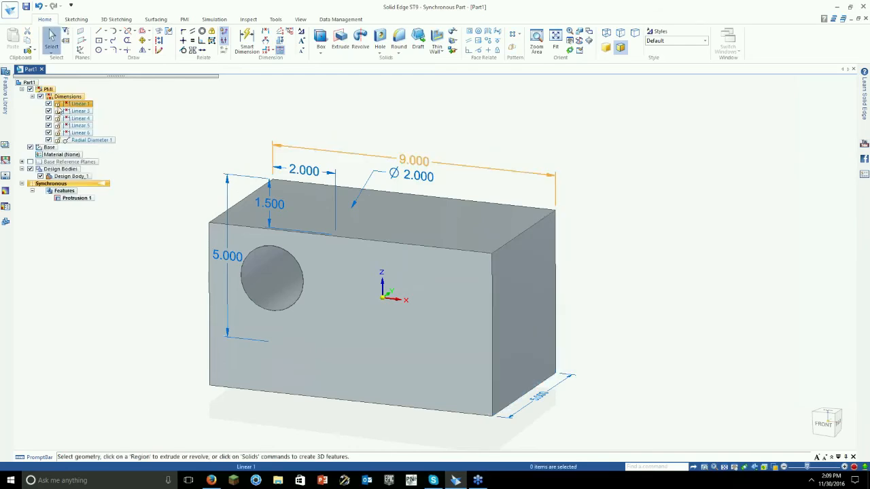
pyautogui.click(60, 111)
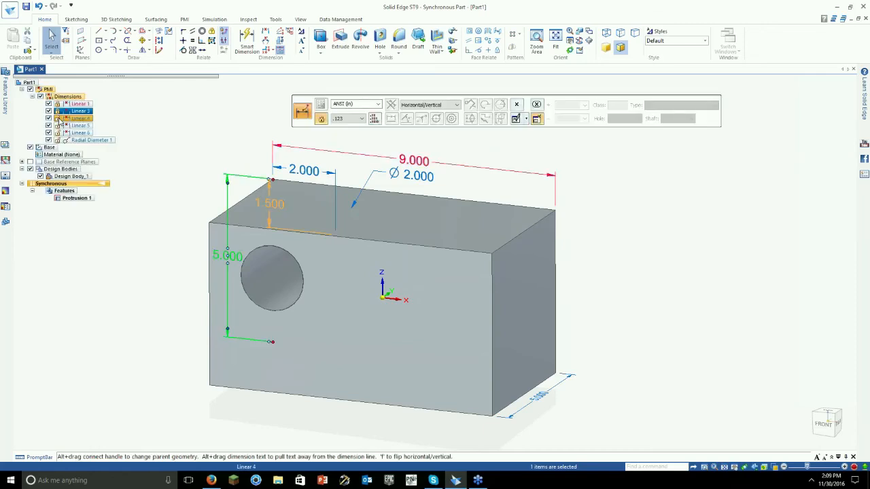
pyautogui.press('Escape')
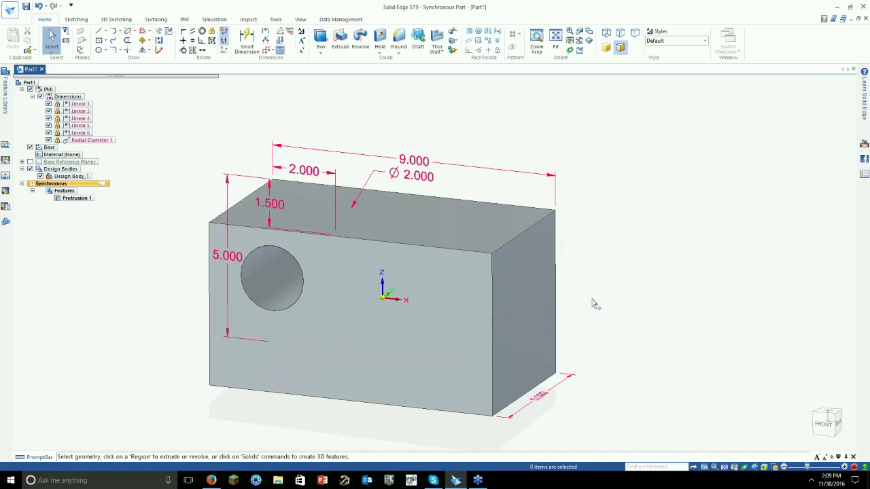
# - Try to move the block's right end face outward along the X axis with its dimensions locked, and cancel
pyautogui.click(547, 284)
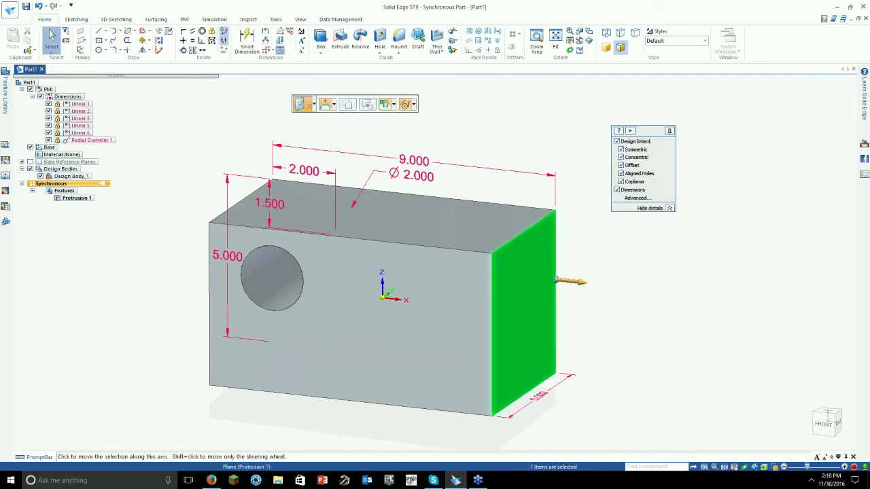
pyautogui.click(575, 281)
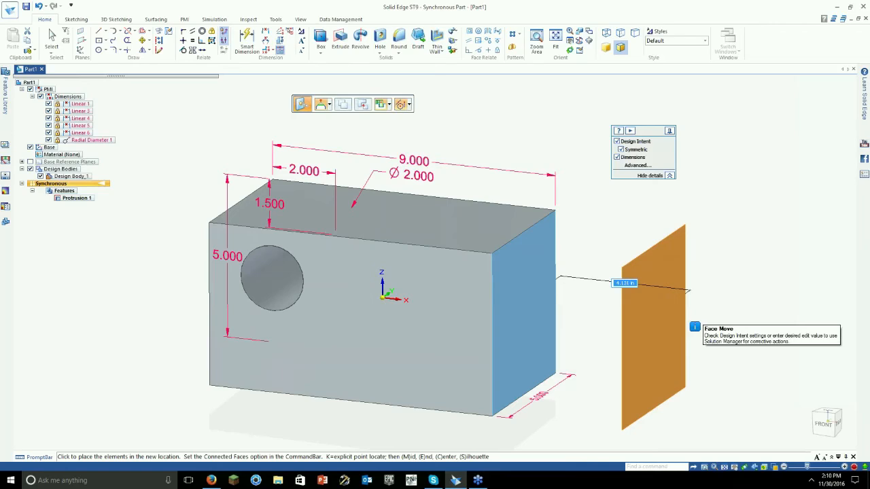
pyautogui.press('Escape')
pyautogui.press('Escape')
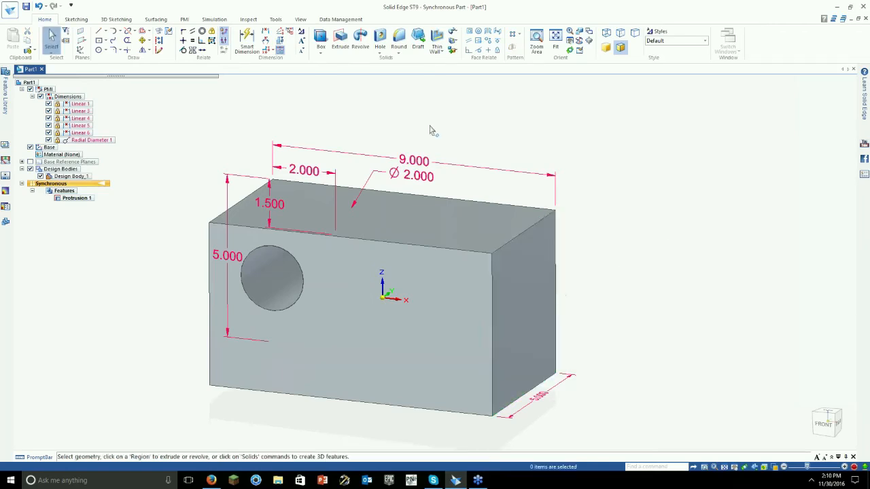
# - Set the block's length dimension to 12 in, with only the right end face chosen as the driving end
pyautogui.click(414, 162)
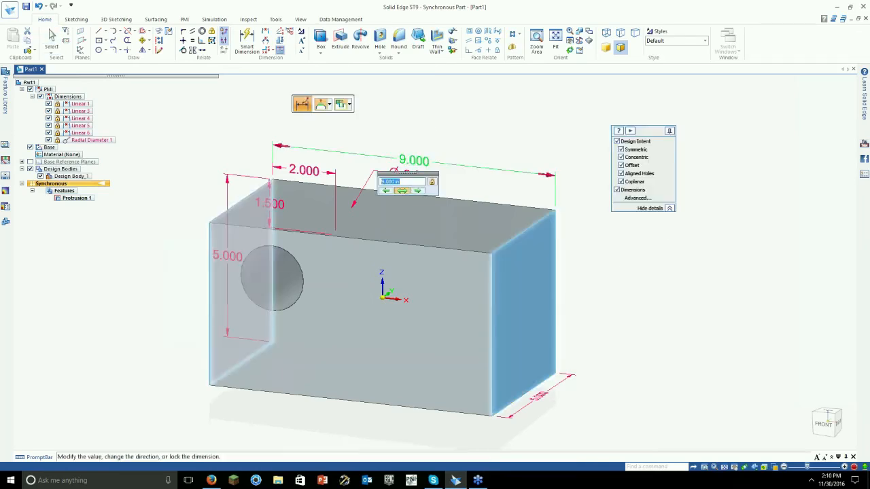
pyautogui.moveTo(420, 174); pyautogui.dragTo(472, 93)
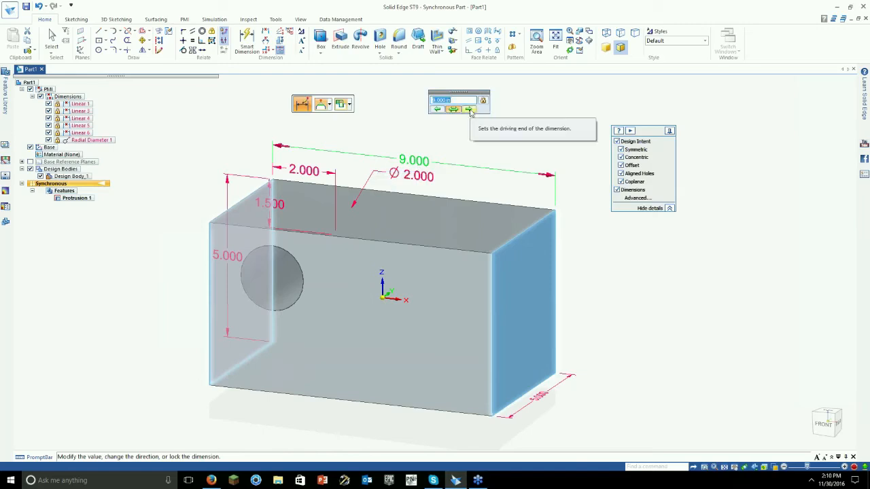
pyautogui.click(470, 110)
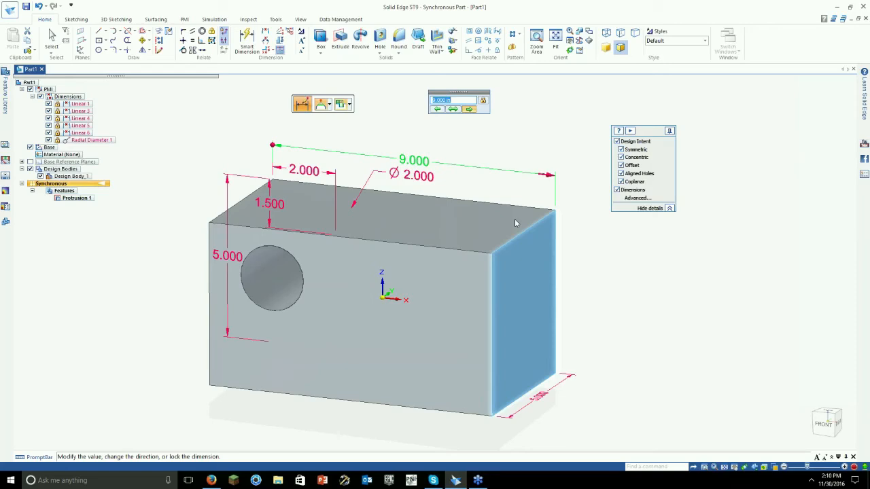
pyautogui.write('12')
pyautogui.press('Return')
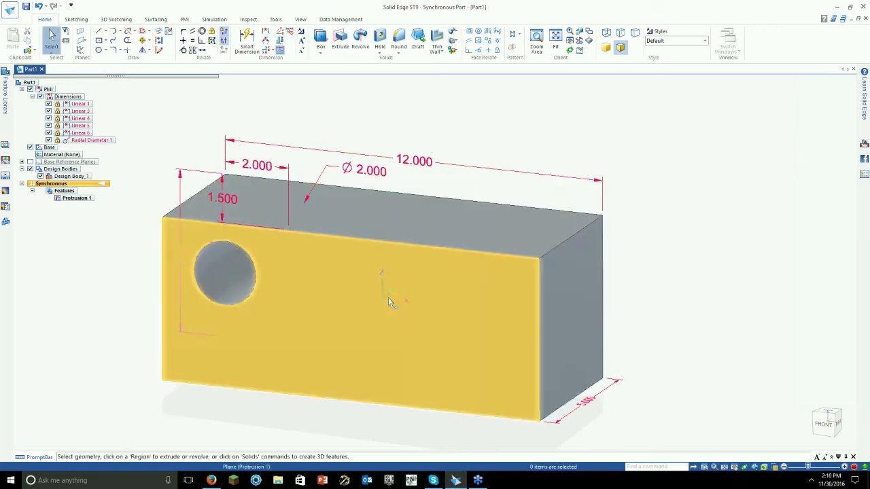
# - Switch off the Symmetric design intent and set the block's length to 14 in from the right end face
pyautogui.moveTo(389, 301)
pyautogui.mouseDown(button='middle')
pyautogui.moveTo(435, 272)
pyautogui.moveTo(385, 306)
pyautogui.mouseUp(button='middle')
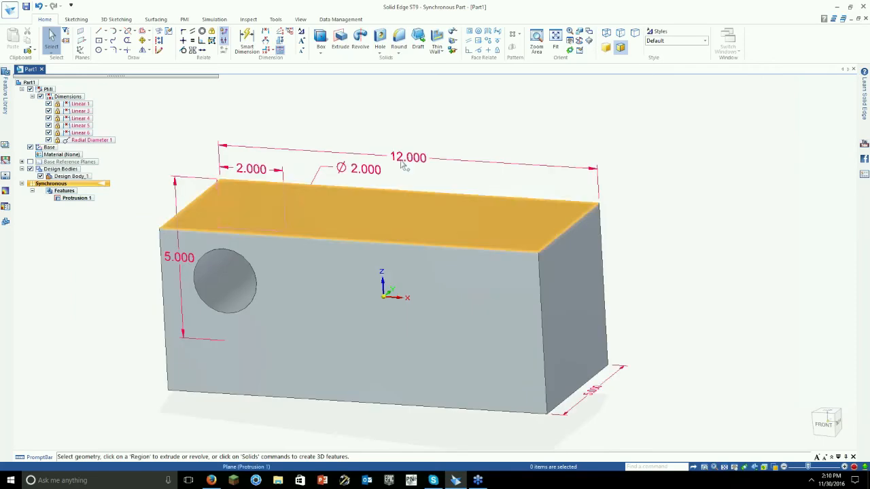
pyautogui.click(585, 167)
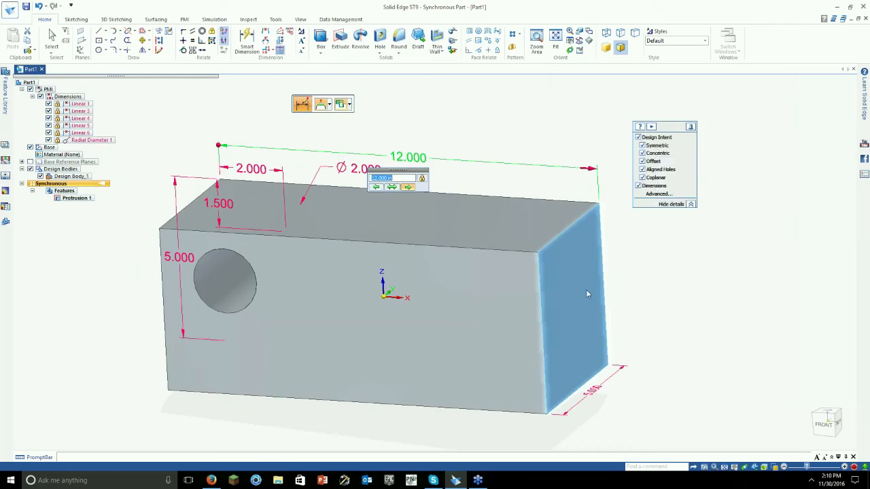
pyautogui.moveTo(587, 294); pyautogui.dragTo(536, 326, button='middle')
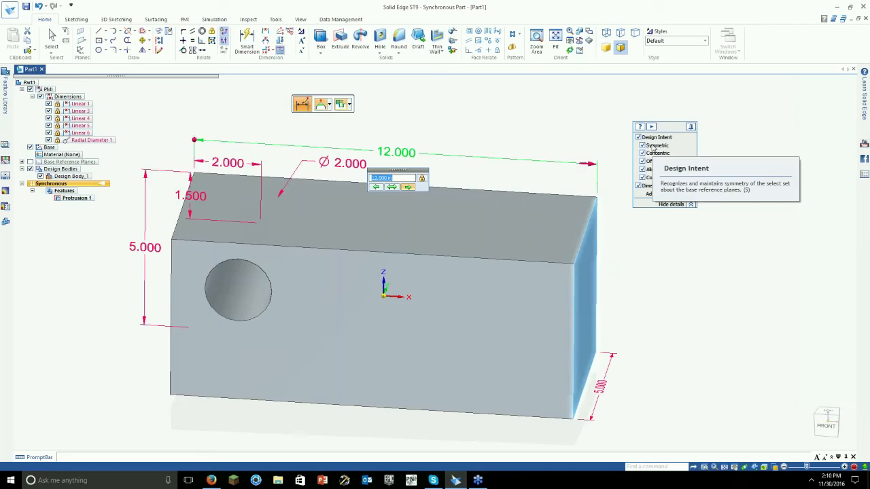
pyautogui.click(652, 147)
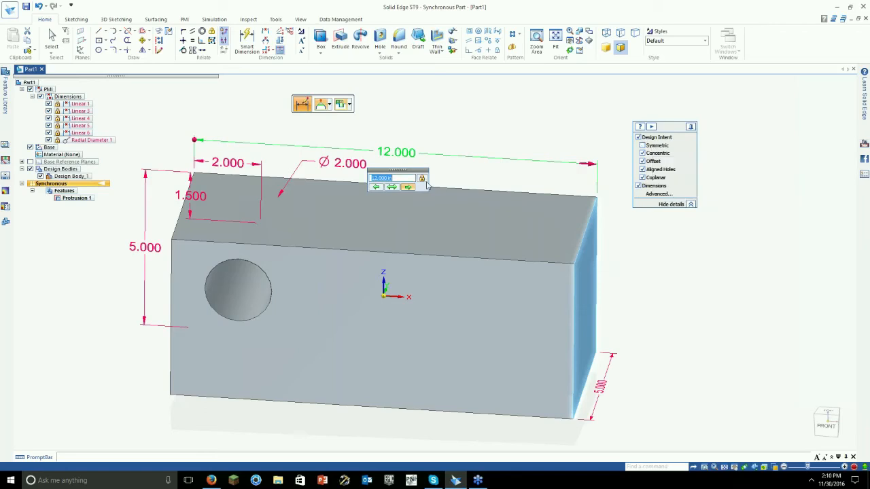
pyautogui.scroll(7, 411, 183)
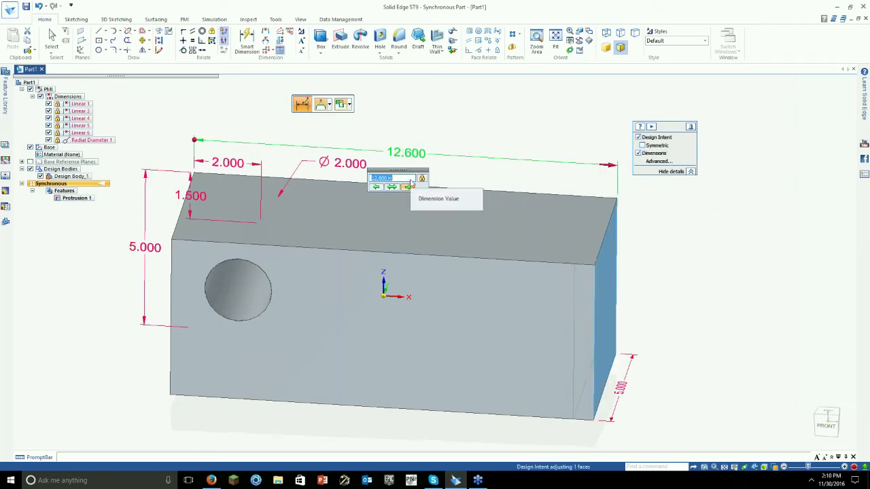
pyautogui.scroll(-5, 410, 182)
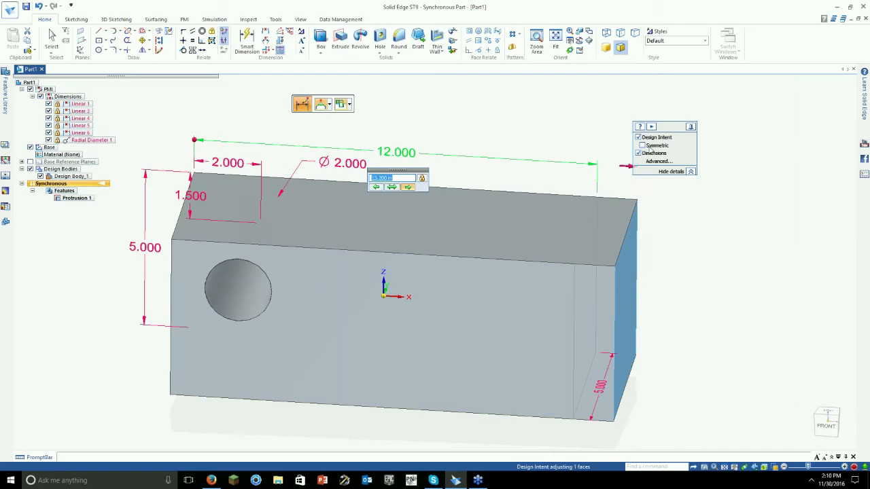
pyautogui.write('14')
pyautogui.press('Return')
# - Open the hole's location dimensions and the block's height dimension for inspection, and close them unedited
pyautogui.moveTo(460, 116); pyautogui.dragTo(407, 175, button='middle')
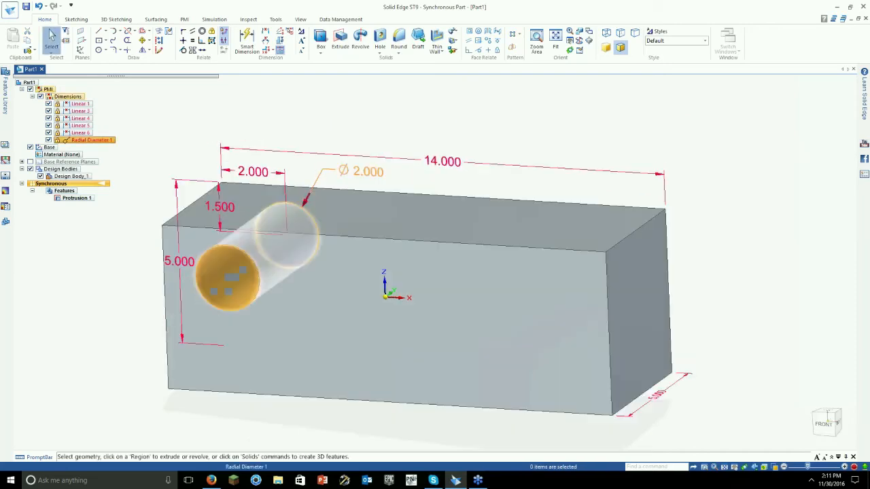
pyautogui.click(253, 172)
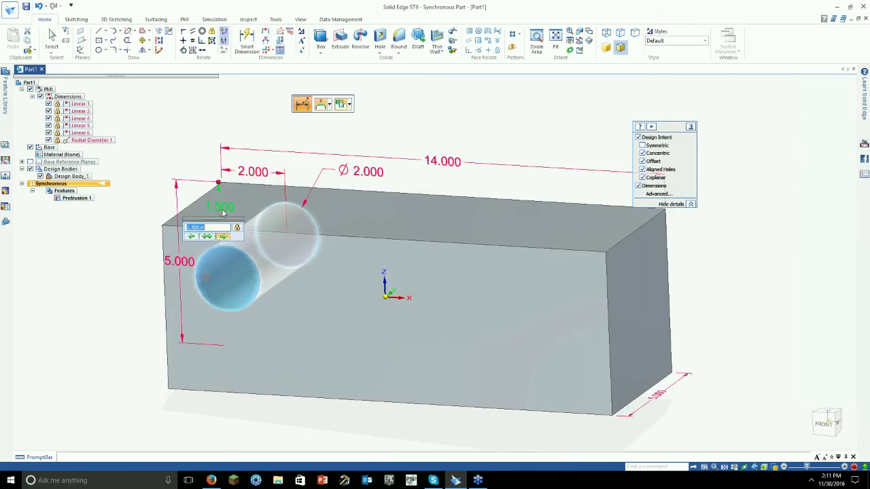
pyautogui.press('Escape')
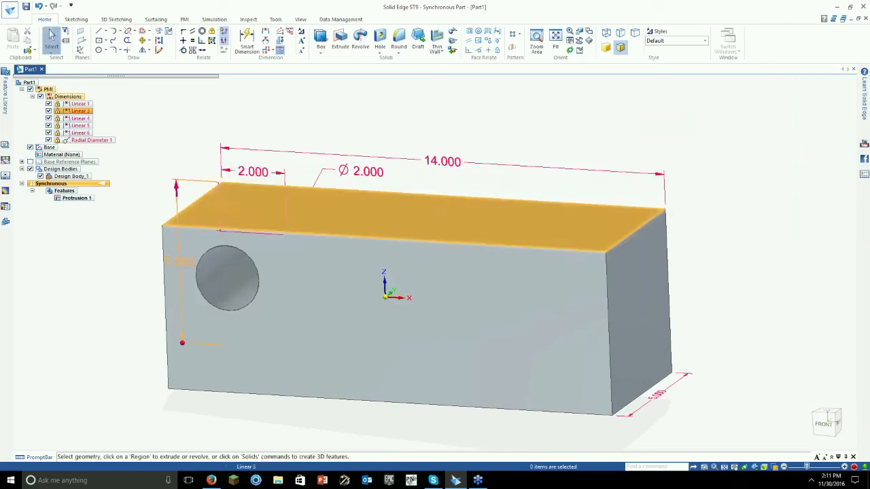
pyautogui.click(180, 270)
pyautogui.press('Escape')
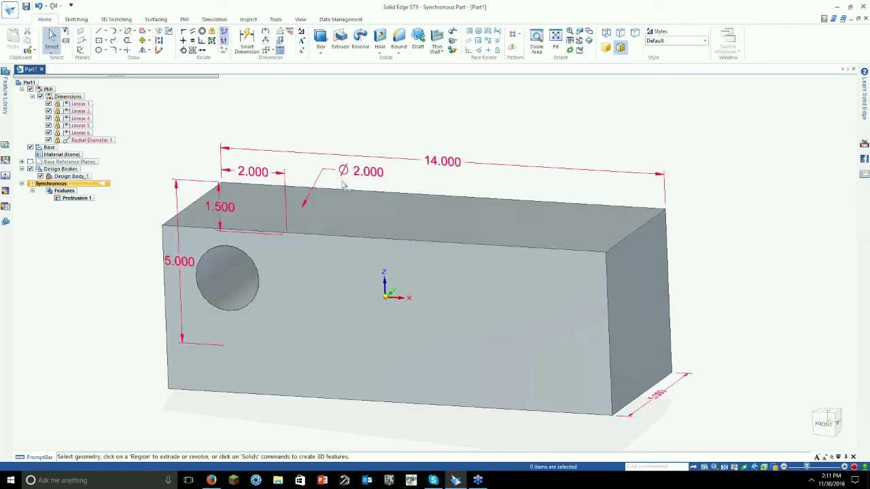
# - Unlock the block's 14 in length dimension and lock it again
pyautogui.click(493, 164)
pyautogui.press('Escape')
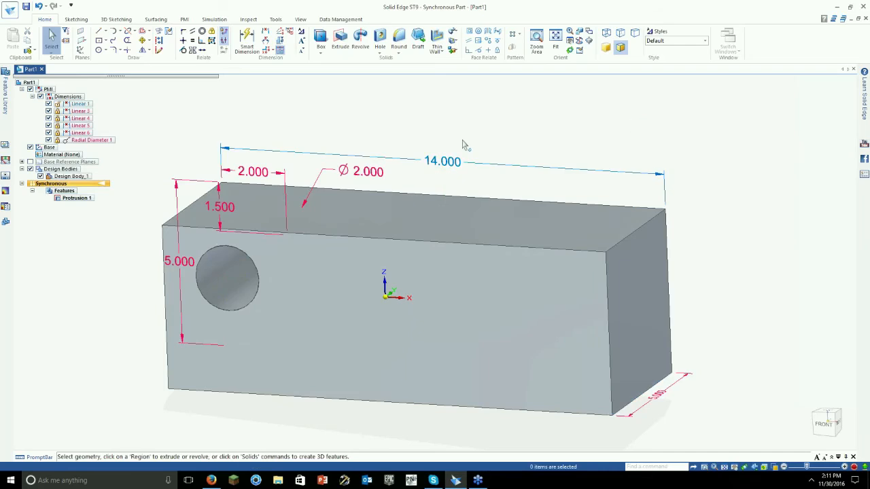
pyautogui.click(463, 163)
pyautogui.press('Escape')
# - Reopen the block's 14 in length dimension with the right end face driving, and close it unedited
pyautogui.click(658, 174)
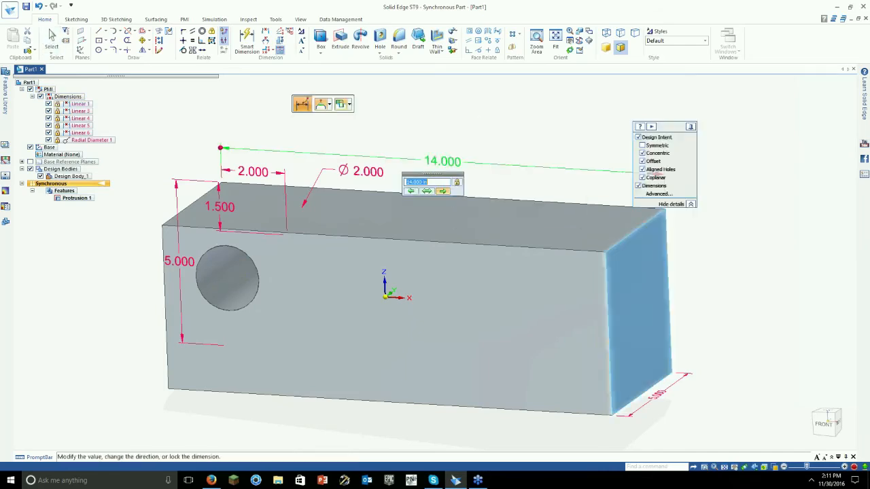
pyautogui.press('Escape')
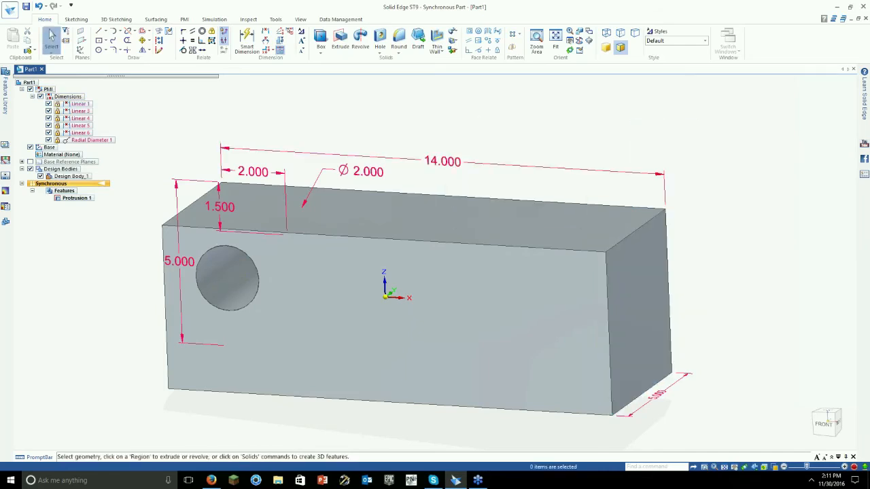
pyautogui.moveTo(476, 313); pyautogui.dragTo(496, 299, button='middle')
pyautogui.click(658, 173)
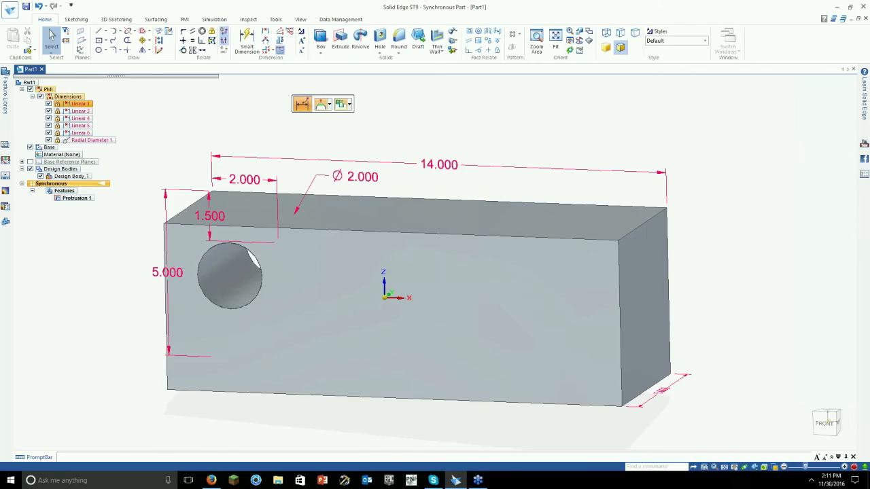
pyautogui.scroll(-2, 470, 112)
pyautogui.press('Escape')
pyautogui.moveTo(470, 258); pyautogui.dragTo(460, 283, button='middle')
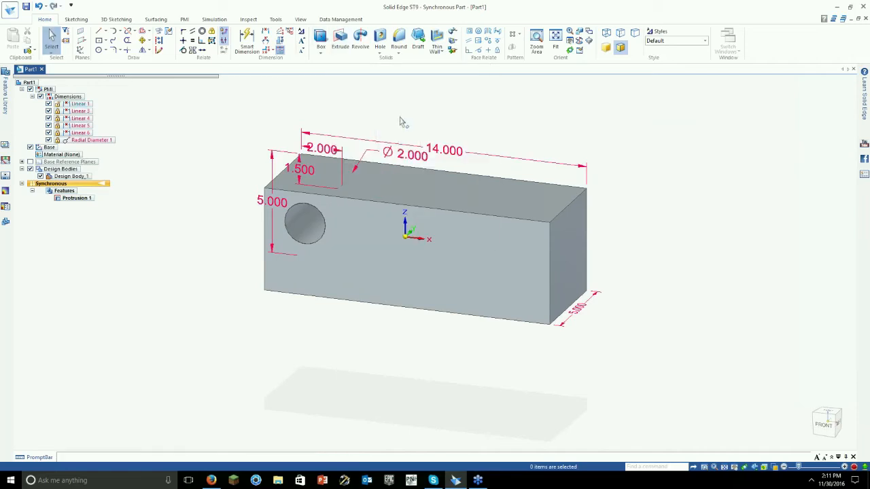
# - Undo the length changes, dimension locks and extrusion, back to the dimensioned rectangle-and-circle sketch
pyautogui.hotkey('ctrl', 'z')
pyautogui.hotkey('ctrl', 'z')
pyautogui.hotkey('ctrl', 'z')
pyautogui.hotkey('ctrl', 'z')
pyautogui.hotkey('ctrl', 'z')
pyautogui.hotkey('ctrl', 'z')
pyautogui.hotkey('ctrl', 'z')
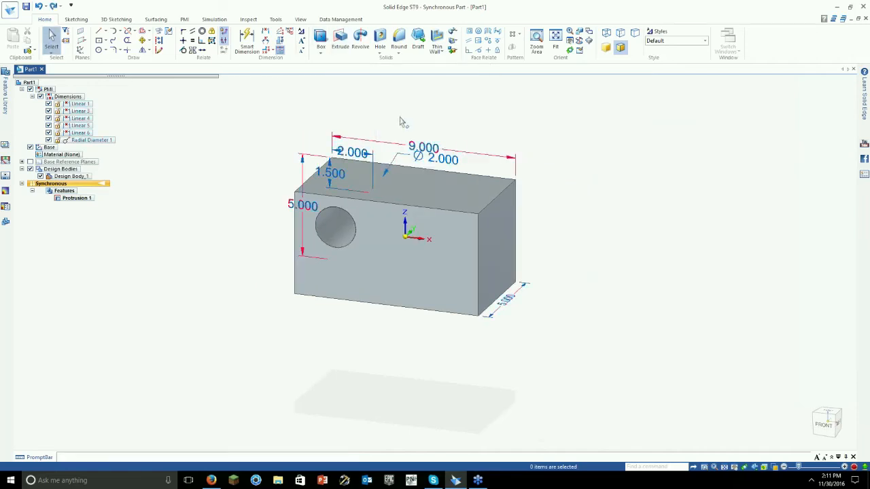
pyautogui.hotkey('ctrl', 'z')
pyautogui.hotkey('ctrl', 'z')
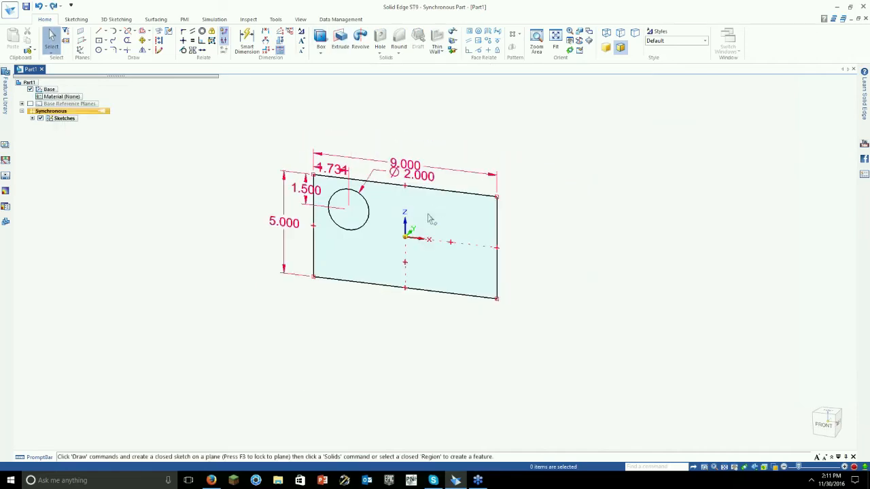
pyautogui.scroll(3, 430, 216)
pyautogui.scroll(-2, 430, 219)
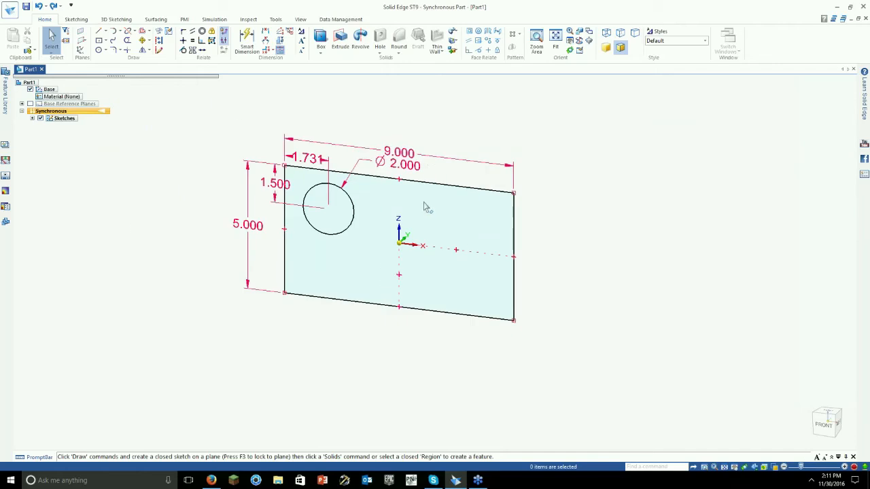
pyautogui.click(360, 38)
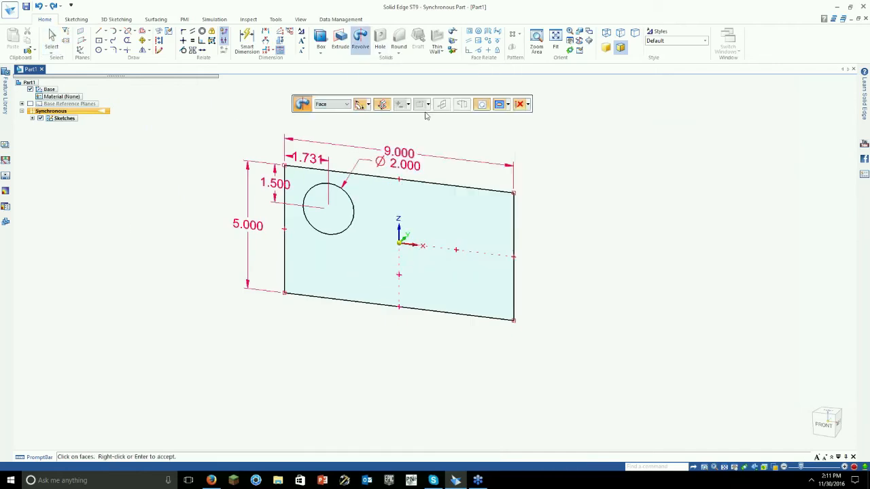
pyautogui.press('Escape')
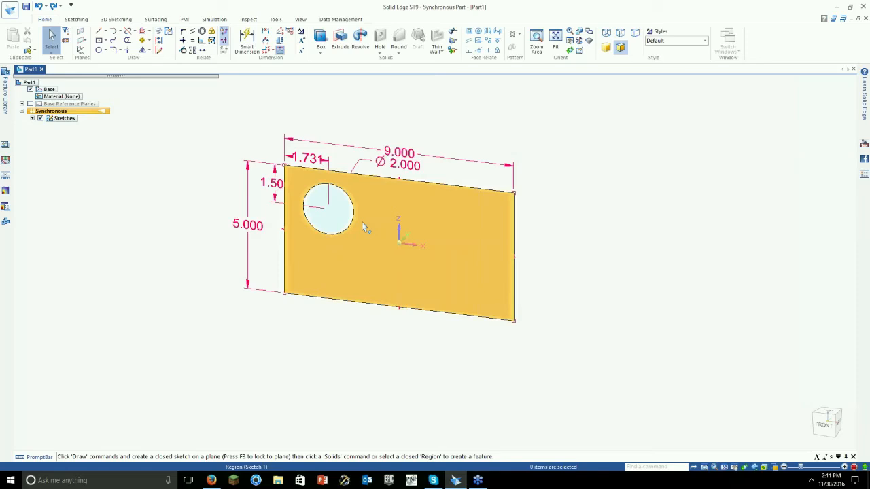
# - Set the rectangular region around the circle up for Revolve, with the rectangle's lower edge as the axis of revolution
pyautogui.click(399, 234)
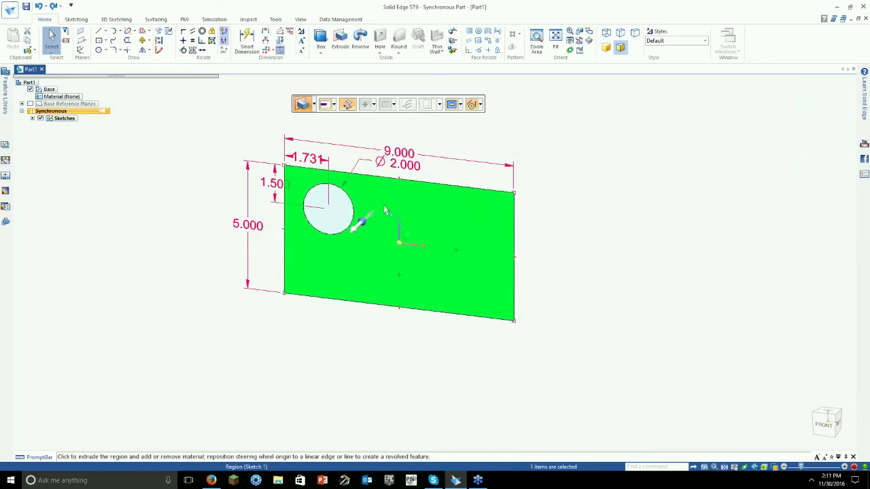
pyautogui.click(314, 105)
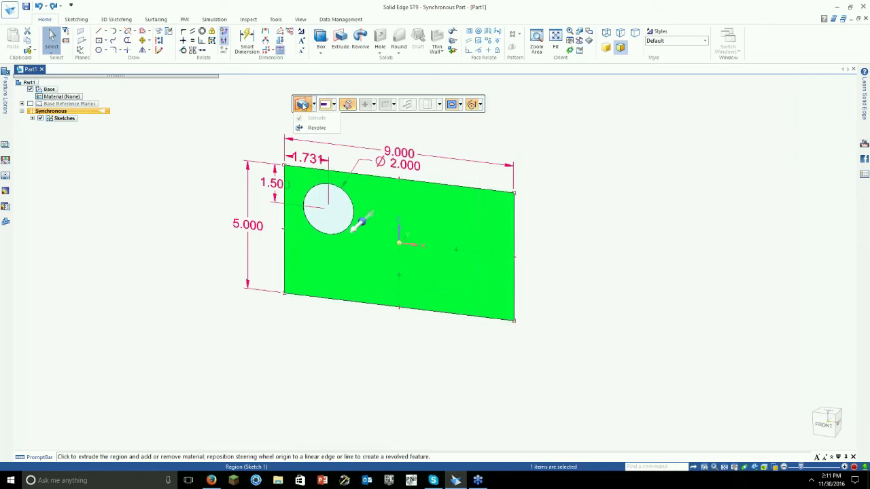
pyautogui.click(305, 130)
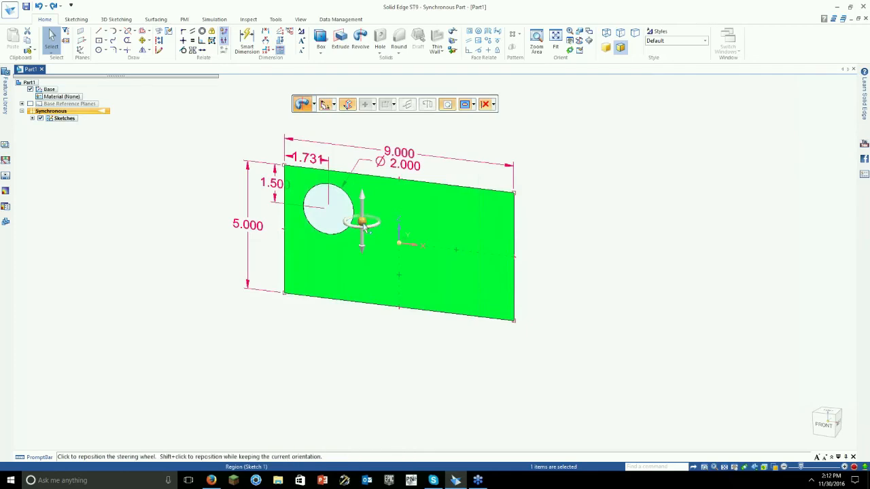
pyautogui.click(363, 225)
pyautogui.click(166, 197)
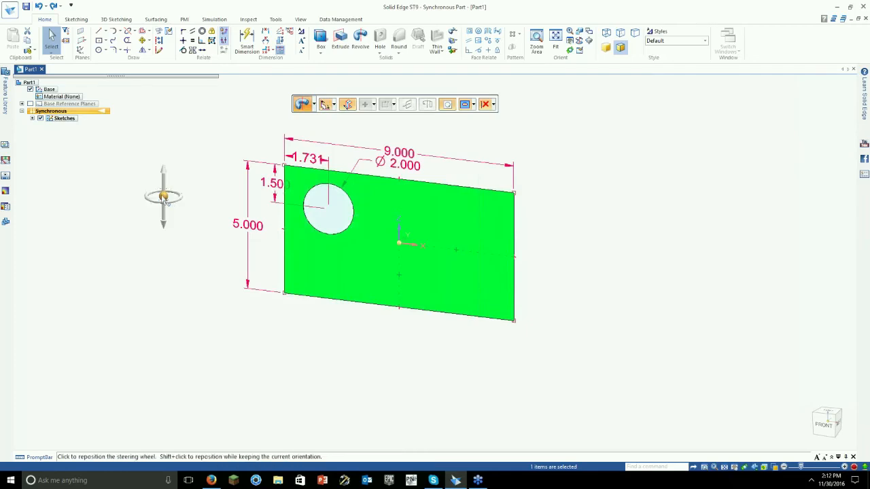
pyautogui.click(163, 197)
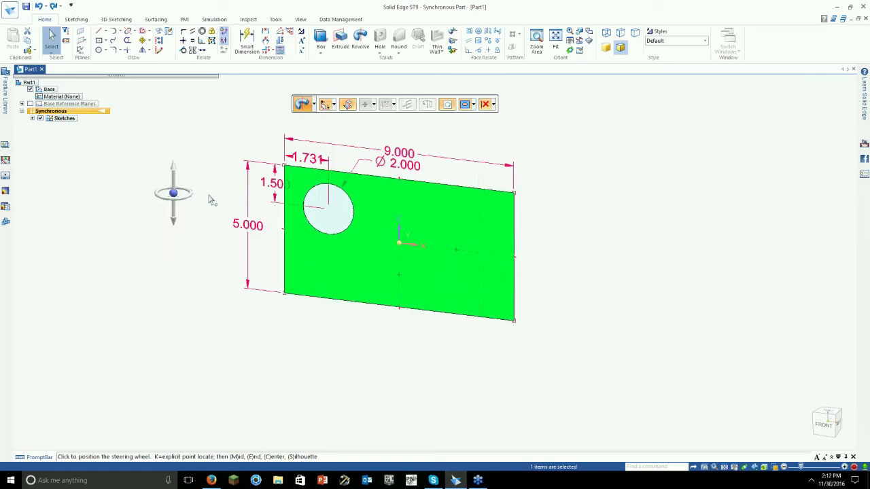
pyautogui.click(338, 238)
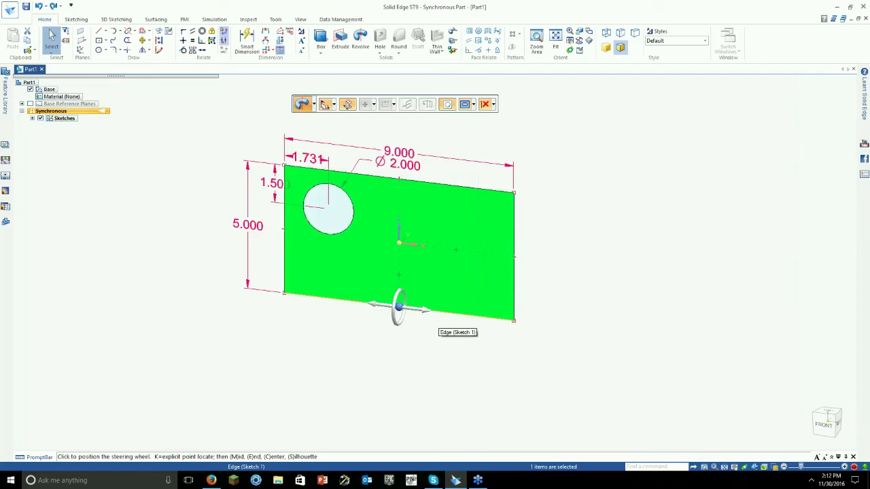
pyautogui.click(435, 316)
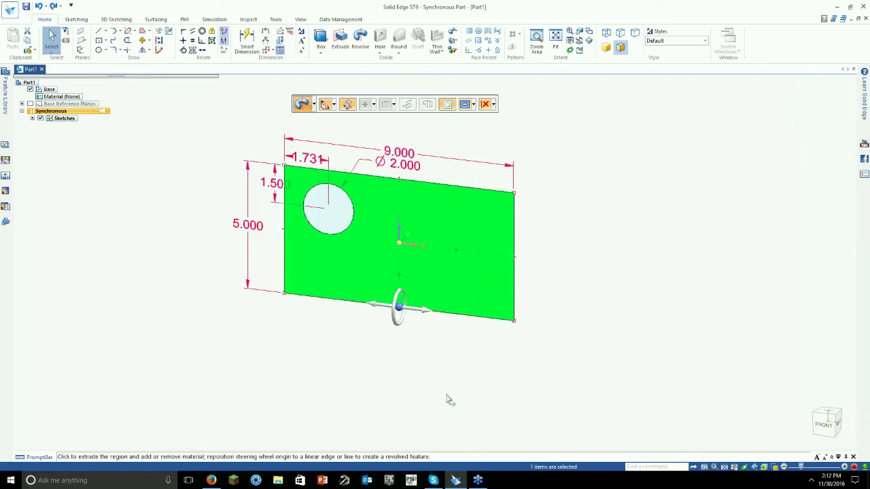
# - Revolve the region about its lower edge with a finite extent of 45°
pyautogui.click(398, 326)
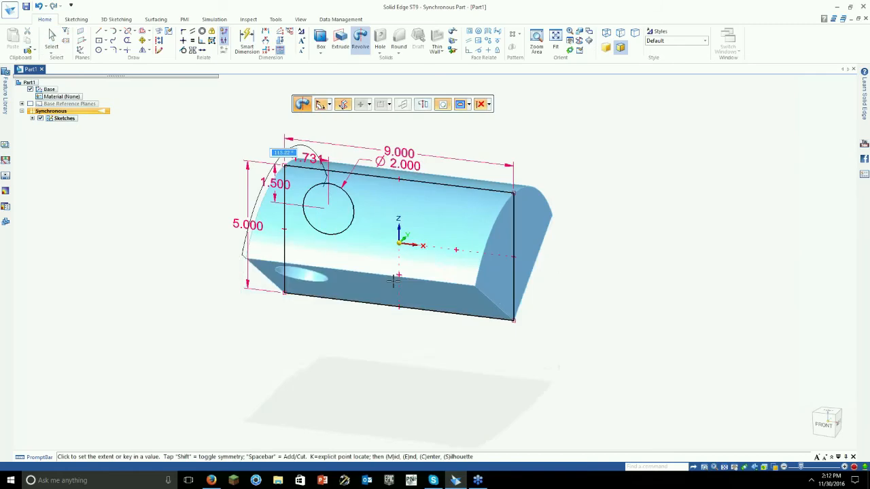
pyautogui.click(330, 106)
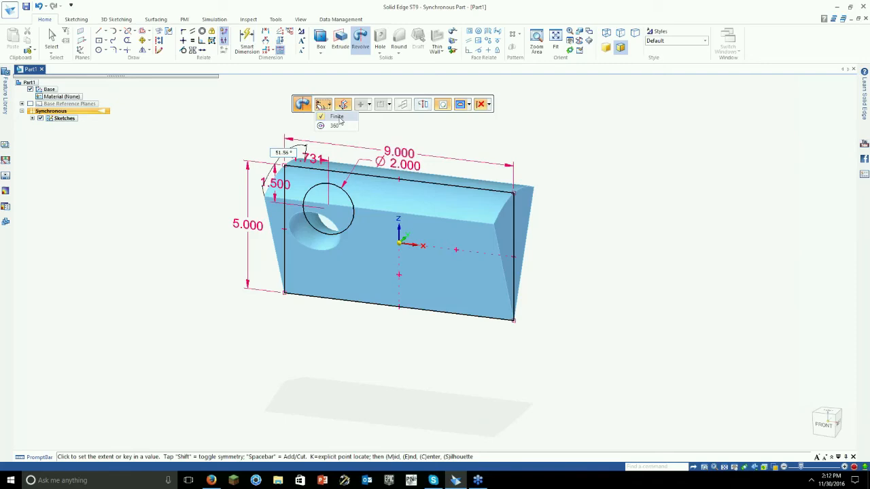
pyautogui.click(338, 117)
pyautogui.write('45')
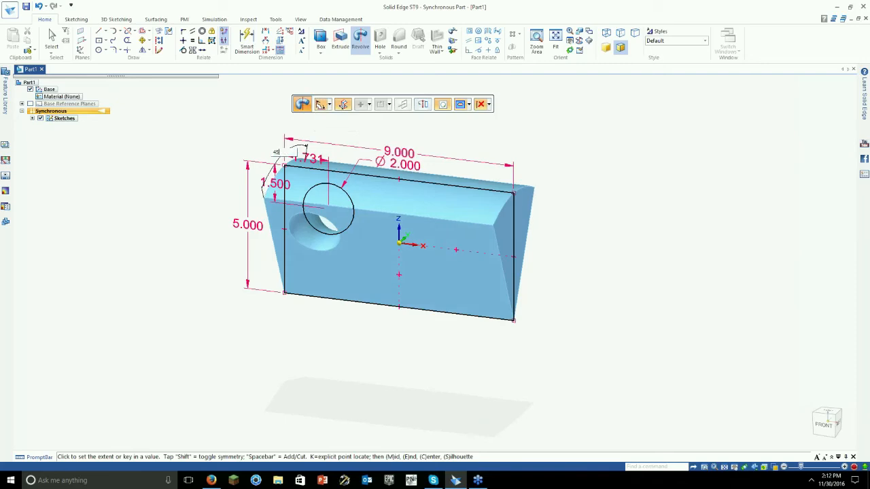
pyautogui.press('Return')
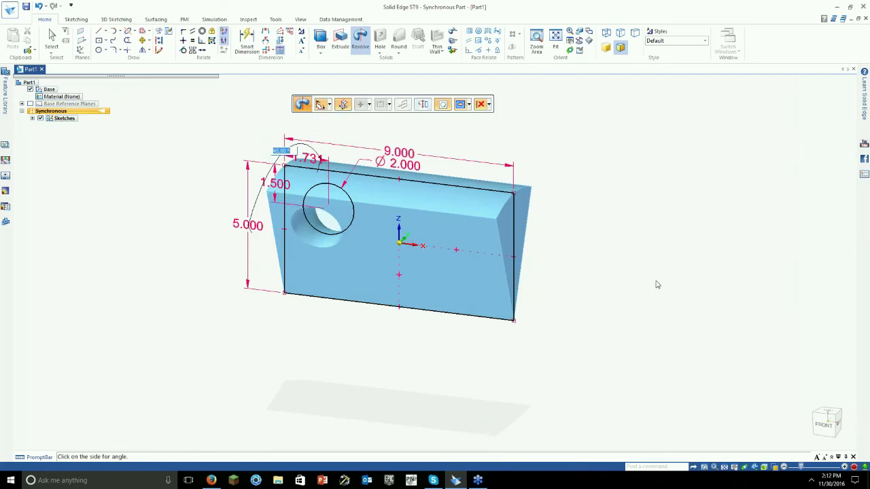
pyautogui.click(656, 285)
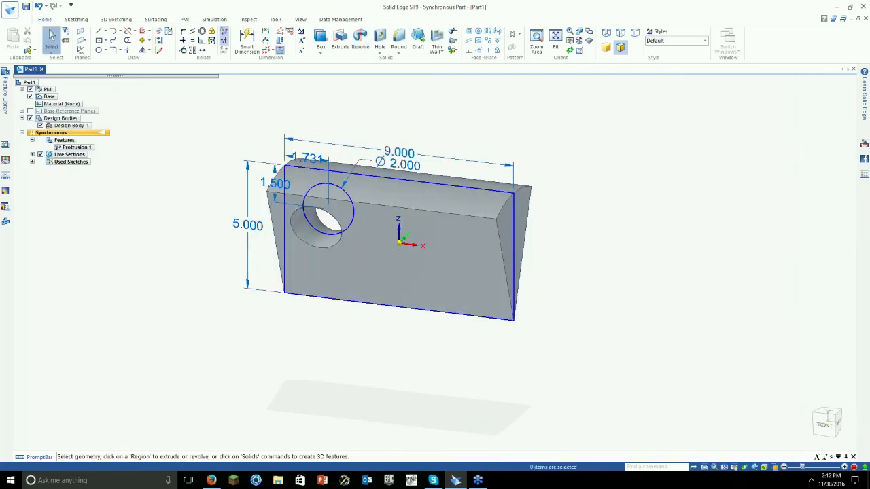
# - Inspect the revolved body and the upper edge of its live section, and release the selection unedited
pyautogui.moveTo(625, 275); pyautogui.dragTo(470, 198, button='middle')
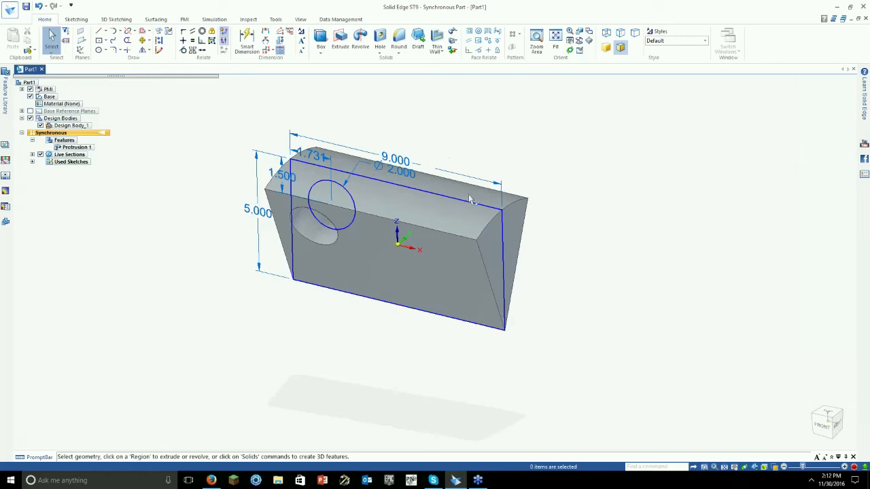
pyautogui.scroll(3, 470, 198)
pyautogui.click(474, 229)
pyautogui.scroll(-4, 473, 230)
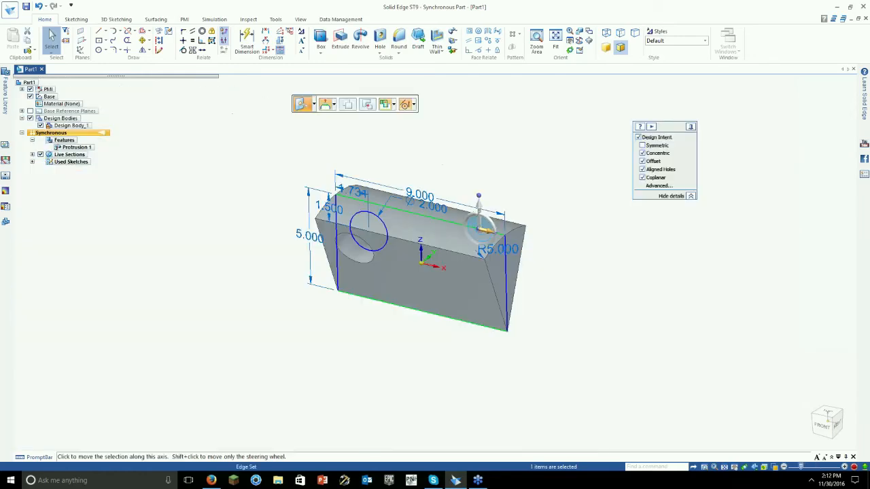
pyautogui.scroll(4, 488, 237)
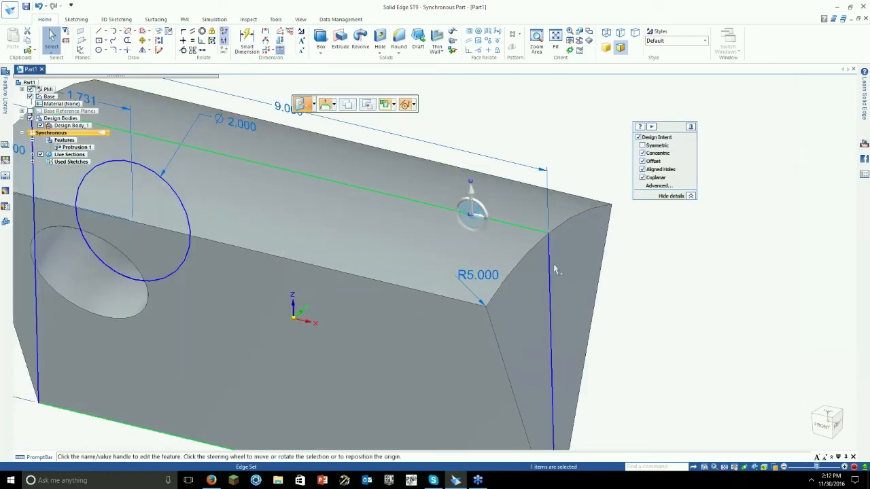
pyautogui.press('Escape')
# - Delete the consumed sketch from the Used Sketches collection
pyautogui.click(32, 161)
pyautogui.click(70, 169)
pyautogui.rightClick(70, 169)
pyautogui.click(78, 186)
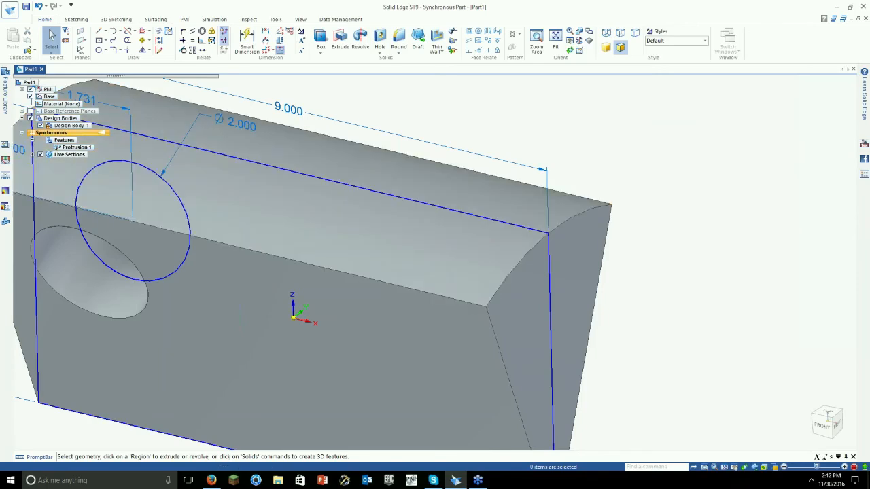
# - Expand the Live Sections collection and hide the design body so only the live section is displayed
pyautogui.click(32, 154)
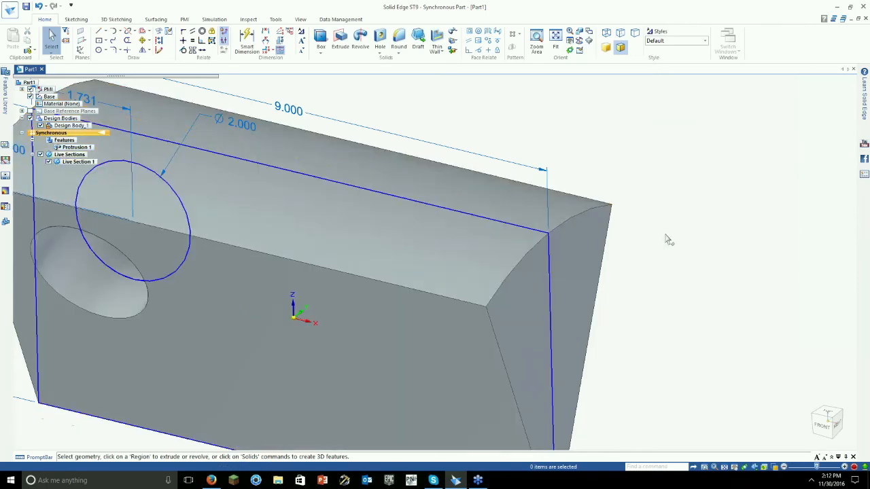
pyautogui.scroll(-4, 564, 205)
pyautogui.moveTo(564, 205); pyautogui.dragTo(543, 145, button='middle')
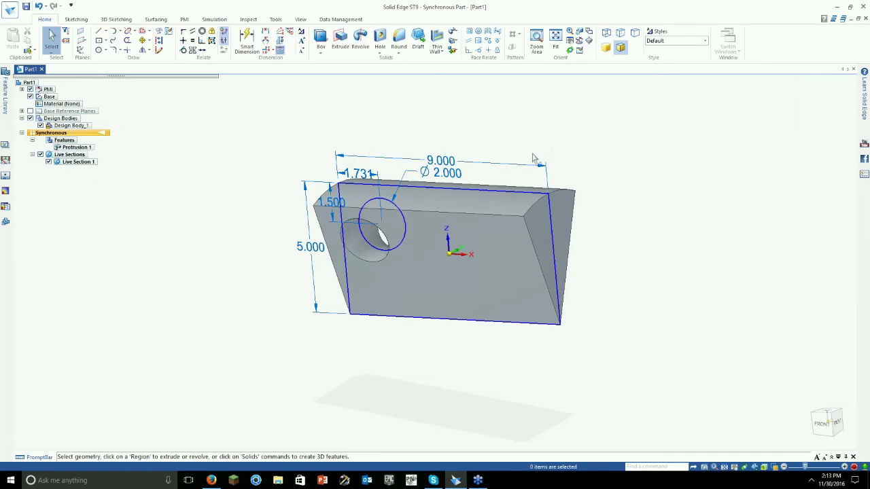
pyautogui.keyDown('shift'); pyautogui.moveTo(604, 210); pyautogui.dragTo(465, 118, button='middle'); pyautogui.keyUp('shift')
pyautogui.rightClick(464, 117)
pyautogui.moveTo(486, 215)
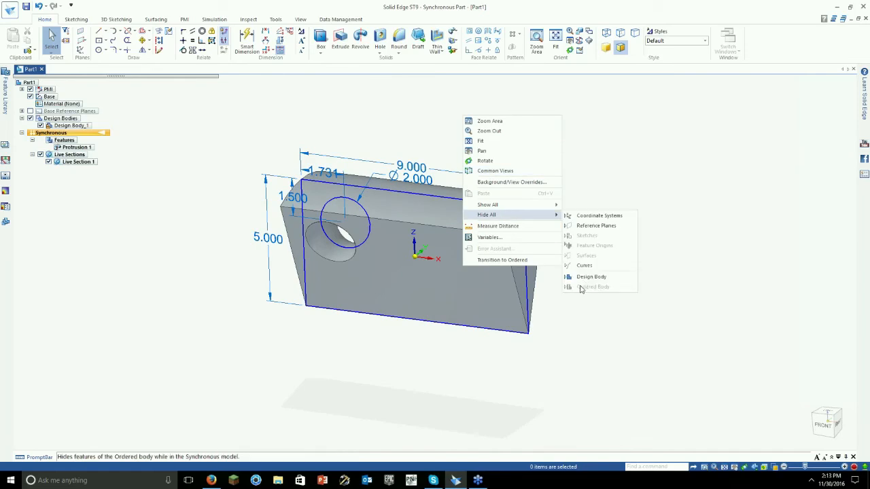
pyautogui.click(589, 277)
pyautogui.scroll(5, 420, 221)
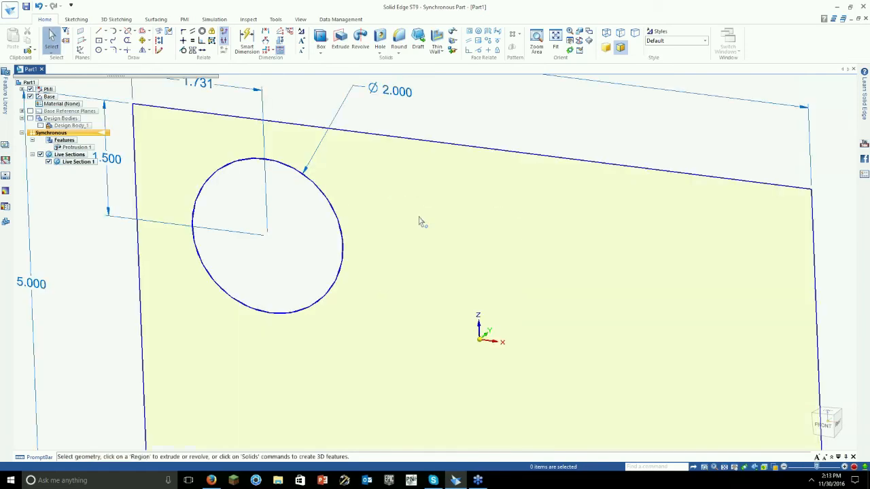
pyautogui.scroll(-5, 397, 237)
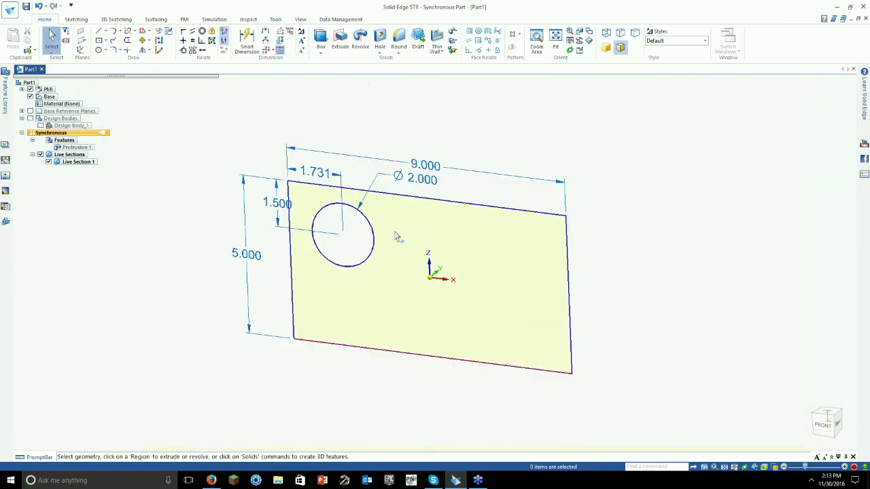
# - Try to place a Smart Dimension between the live section's lower edge and its far end edge
pyautogui.click(247, 40)
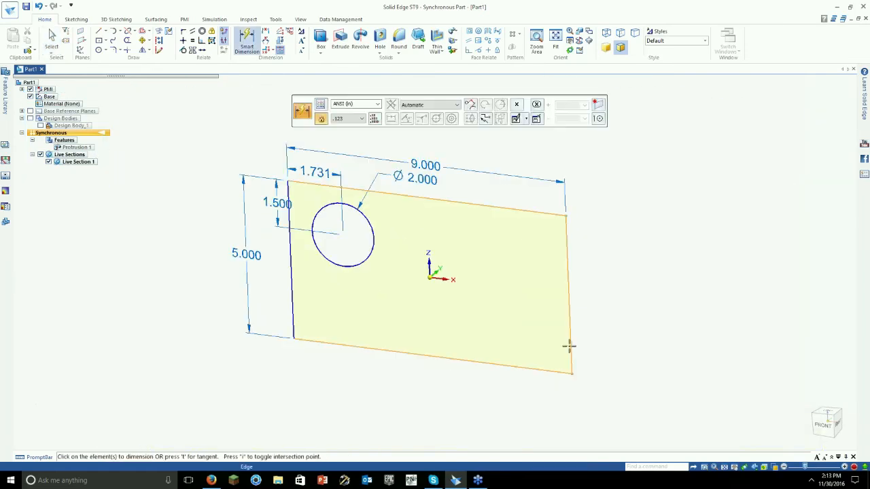
pyautogui.click(570, 347)
pyautogui.click(548, 369)
pyautogui.click(467, 259)
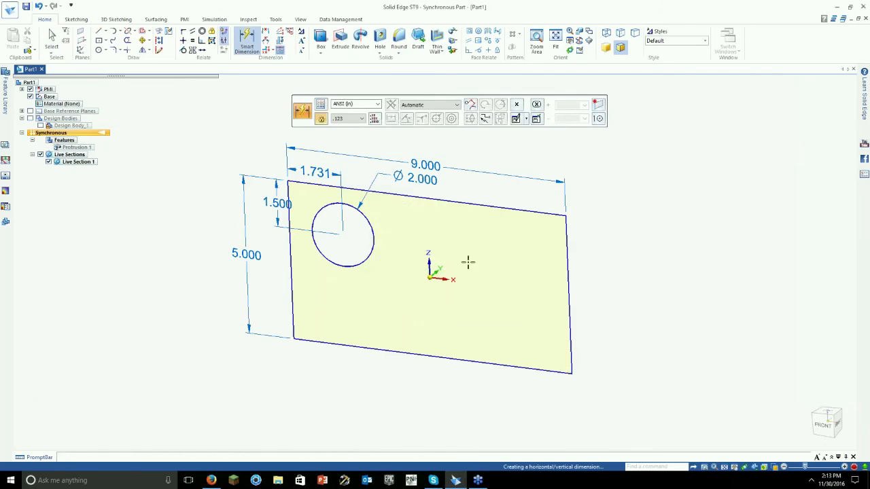
pyautogui.click(484, 362)
pyautogui.click(568, 317)
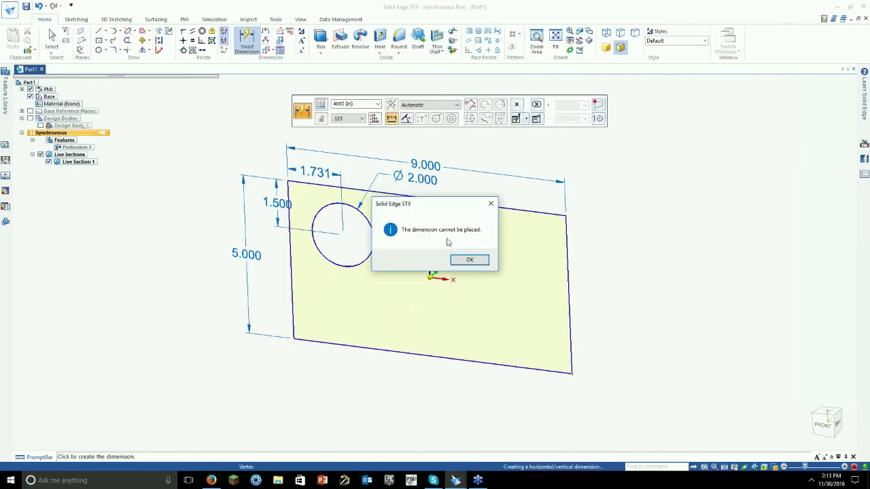
pyautogui.click(469, 260)
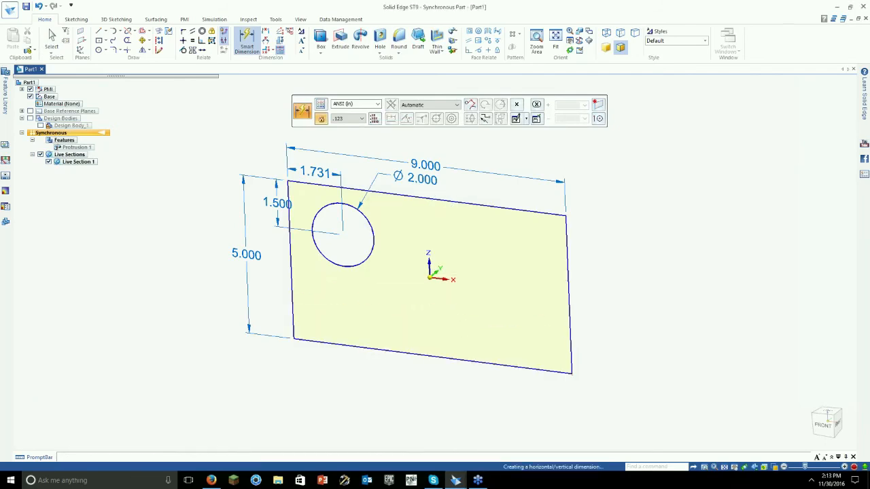
# - Add an Angle Between dimension from the live section's lower edge to its far end edge, and set it to 130.50°
pyautogui.click(266, 40)
pyautogui.click(531, 371)
pyautogui.click(569, 335)
pyautogui.click(539, 320)
pyautogui.click(564, 359)
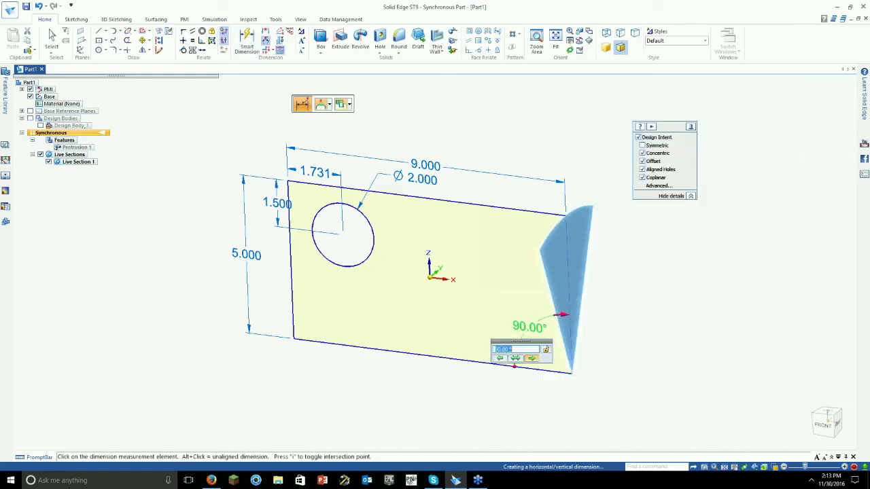
pyautogui.scroll(9, 527, 353)
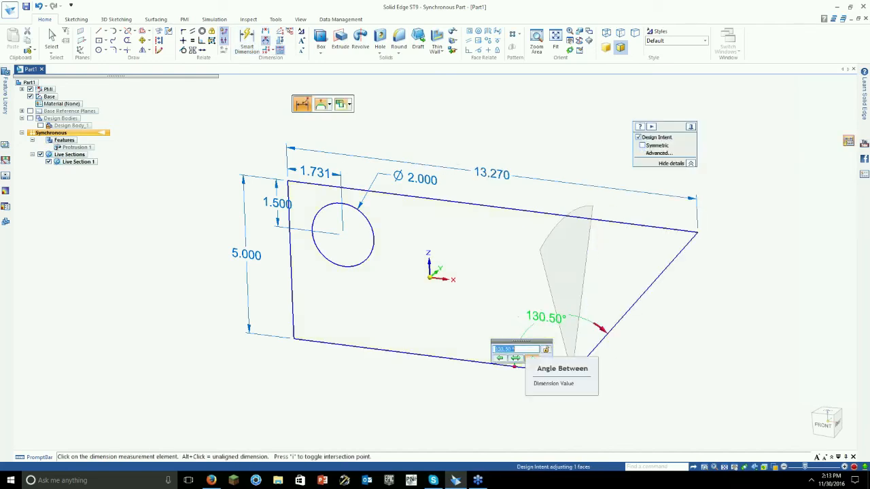
pyautogui.press('Return')
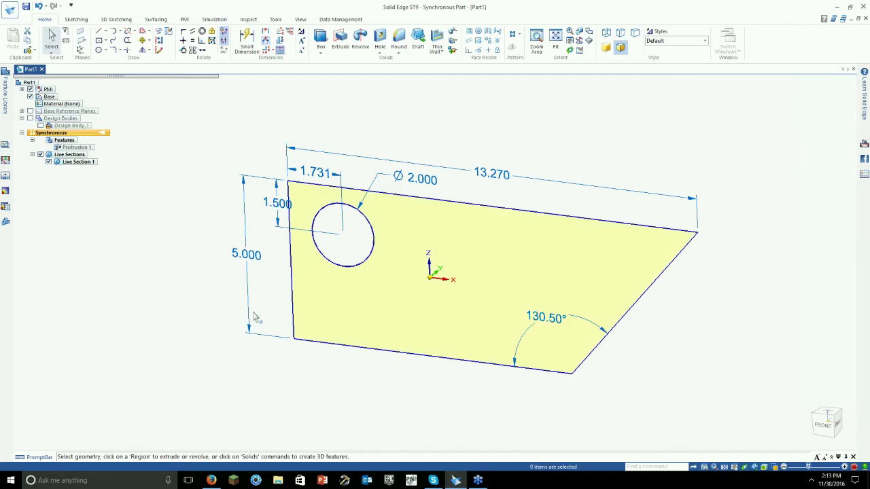
# - Show the hidden design body again together with the live section
pyautogui.rightClick(175, 281)
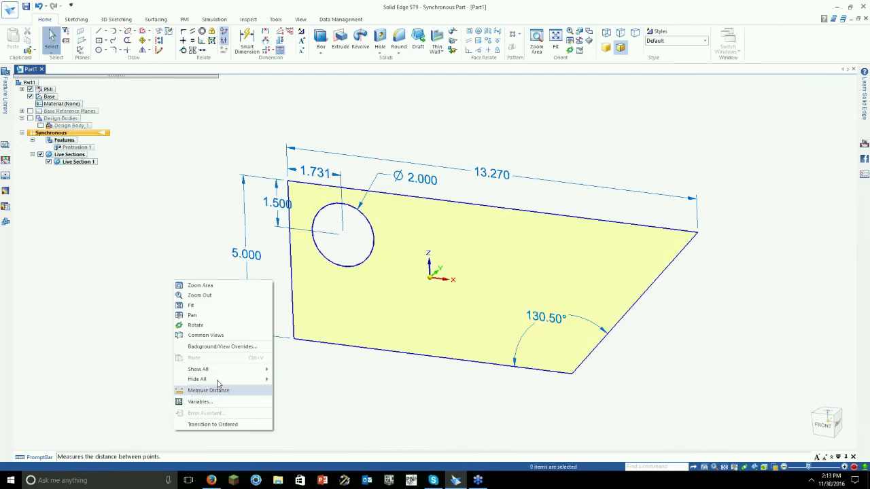
pyautogui.click(445, 259)
pyautogui.rightClick(145, 218)
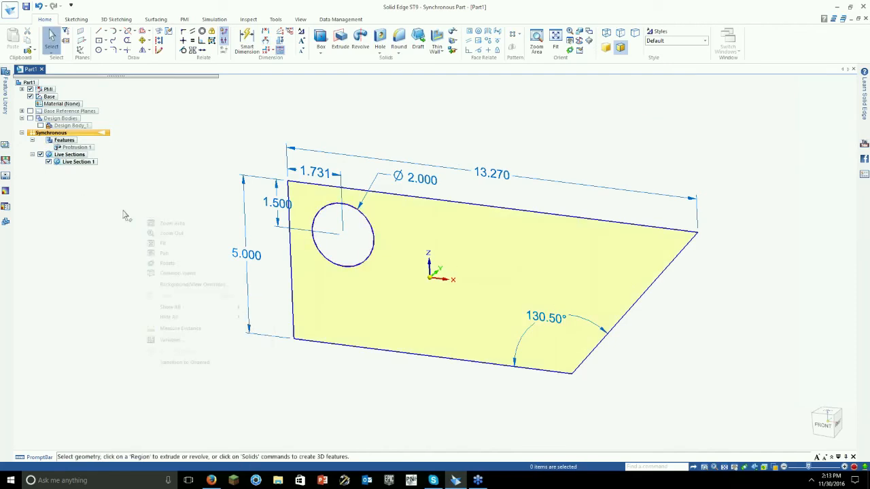
pyautogui.moveTo(170, 307)
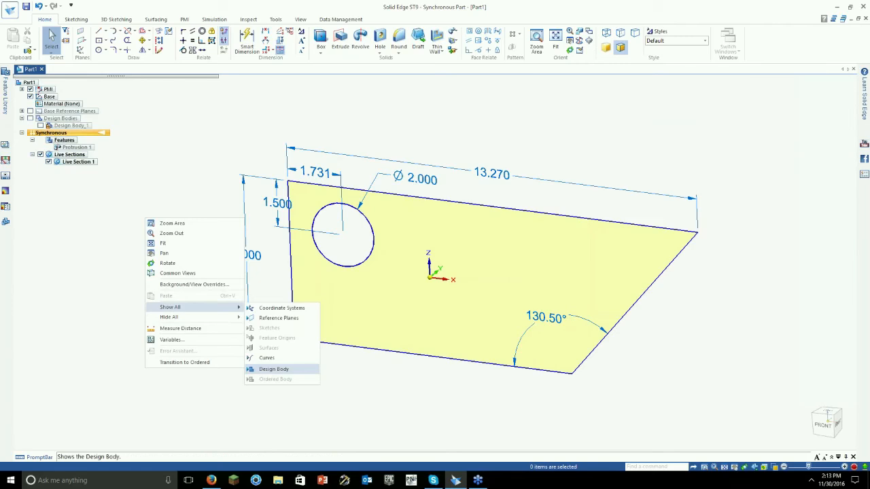
pyautogui.click(268, 371)
pyautogui.moveTo(585, 438); pyautogui.dragTo(611, 435, button='middle')
# - Change the angle between the live section's lower edge and the sloped end face to about 150.08°
pyautogui.click(600, 292)
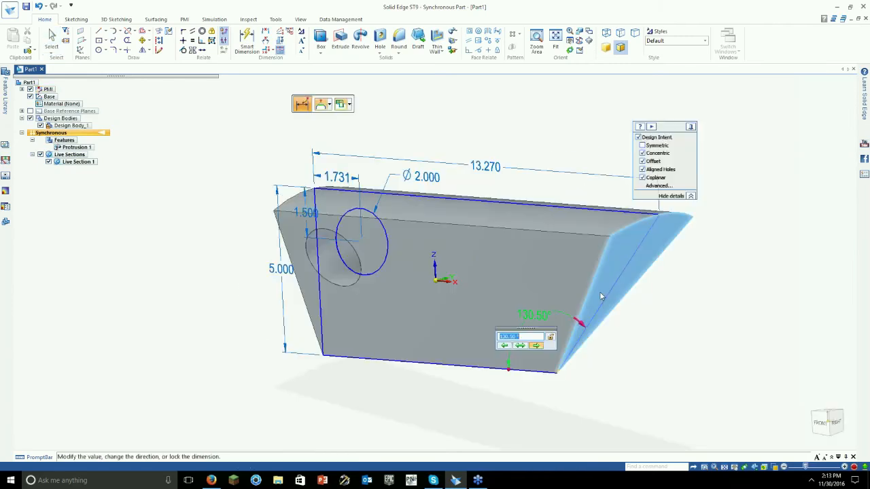
pyautogui.click(687, 310)
pyautogui.press('Escape')
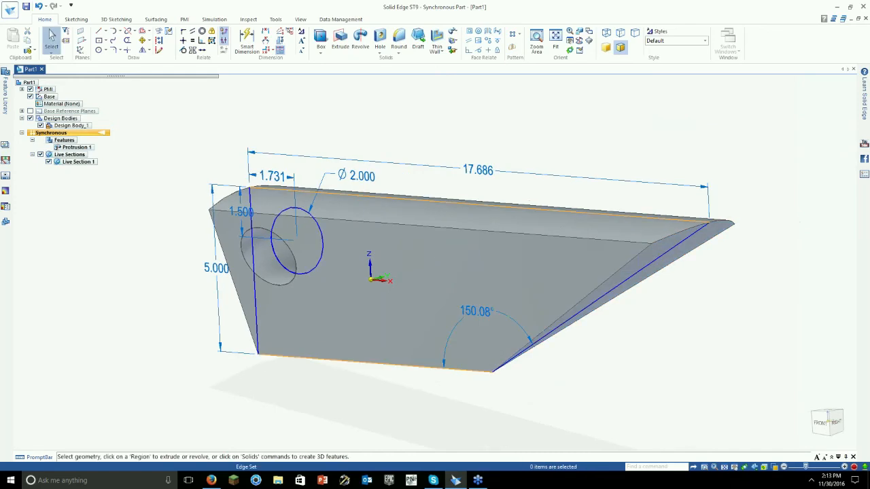
# - Move the live section's hole up and inward with Design Intent active, to about 2.962 in from the straight end and a 5.935 in body height
pyautogui.click(577, 212)
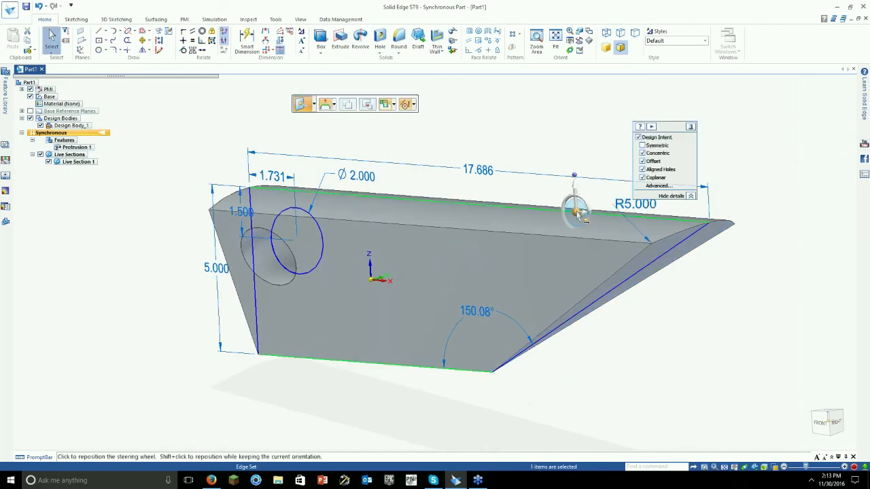
pyautogui.click(321, 236)
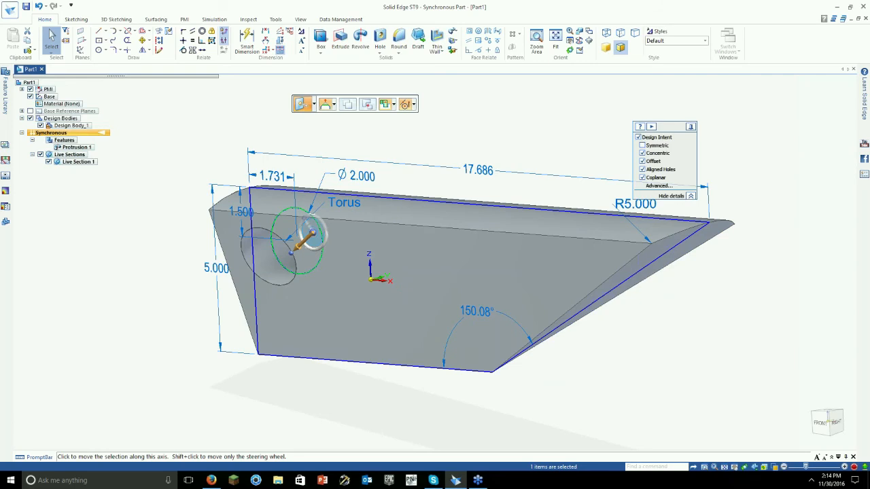
pyautogui.moveTo(309, 235); pyautogui.dragTo(351, 234)
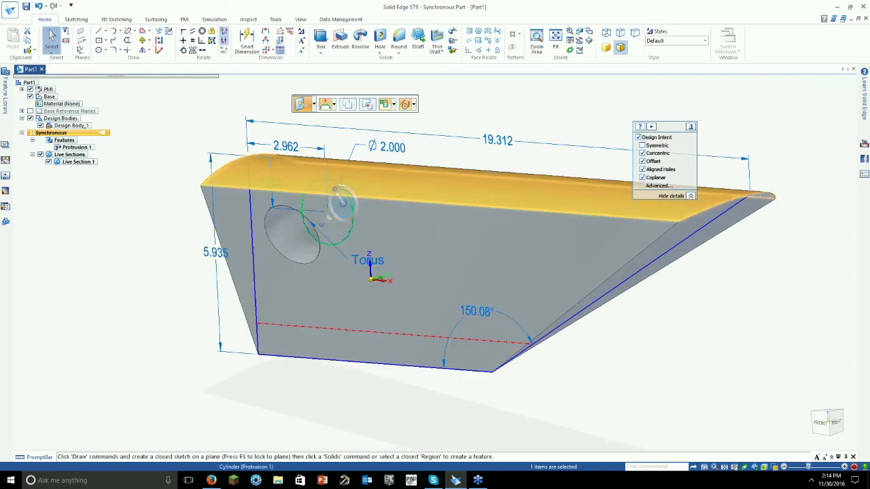
# - Turn off Design Intent and try to move the hole alone within the live section's plane
pyautogui.click(638, 137)
pyautogui.click(344, 216)
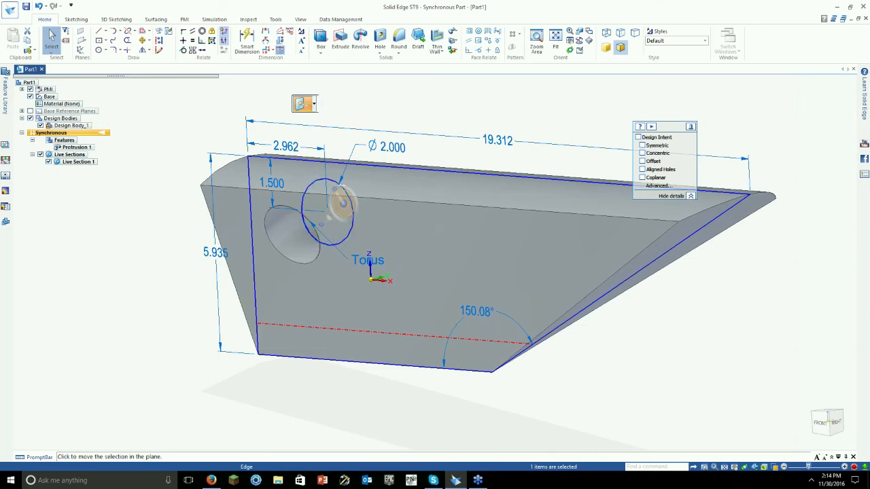
pyautogui.click(342, 203)
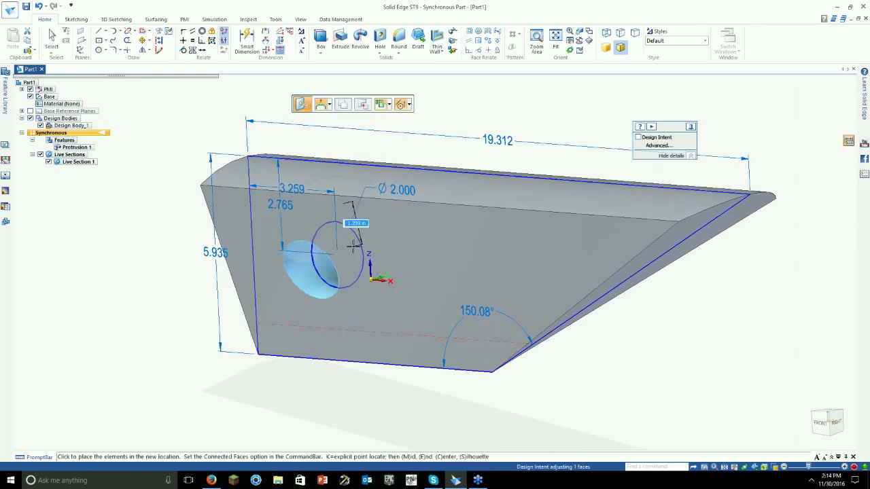
pyautogui.click(343, 203)
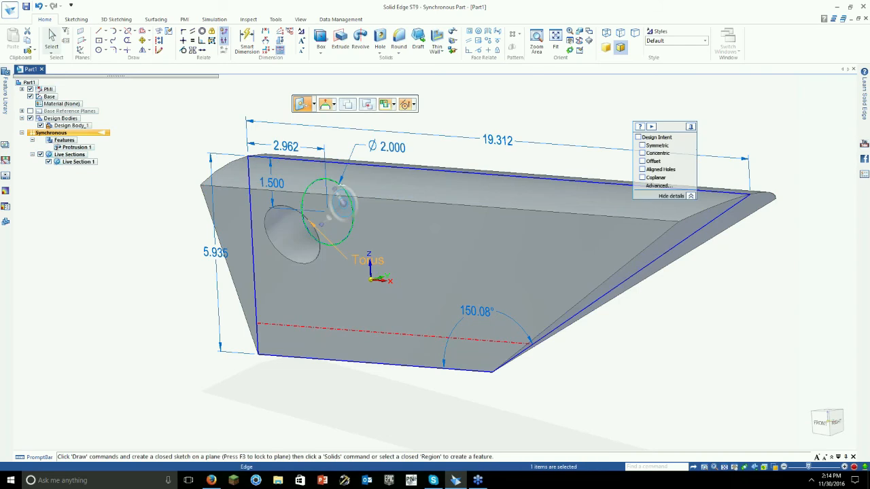
pyautogui.press('Escape')
# - Hide the live sections and fit the whole solid body in view
pyautogui.click(40, 154)
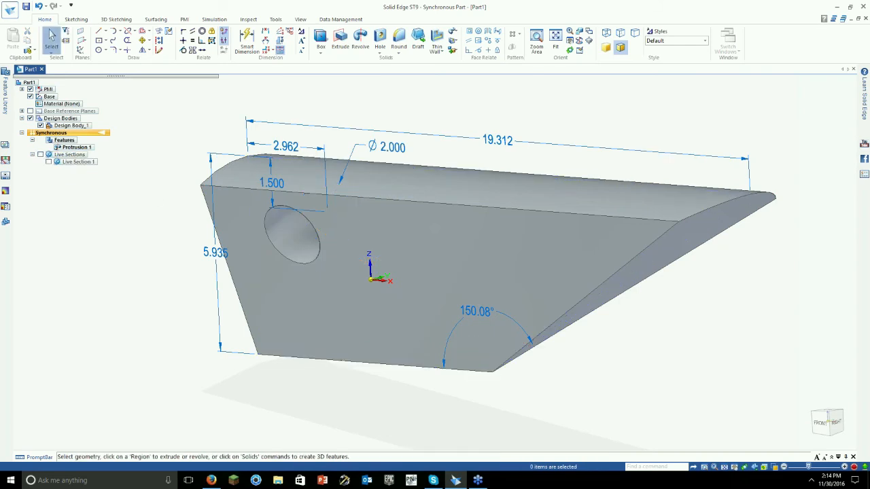
pyautogui.hotkey('ctrl', 'f')
pyautogui.moveTo(76, 263); pyautogui.dragTo(134, 237, button='middle')
pyautogui.scroll(-2, 101, 246)
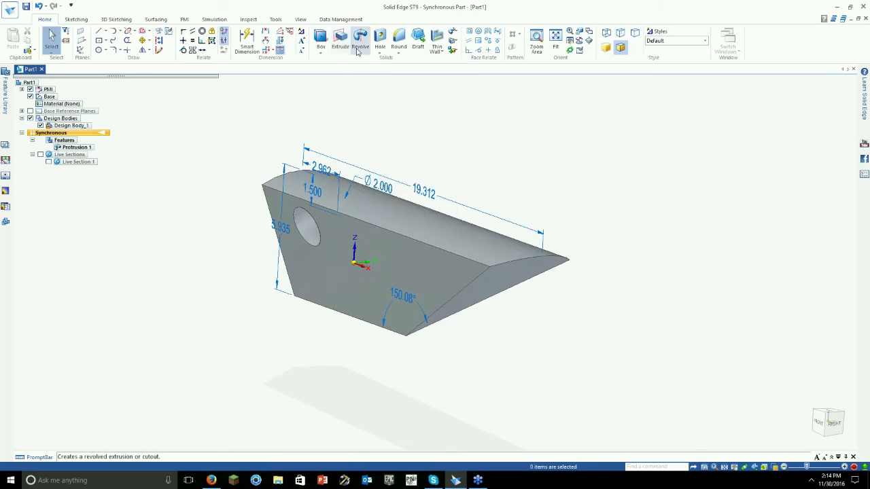
# - Draw a circle on the large planar side face, between the existing hole and the sloped end
pyautogui.moveTo(378, 116)
pyautogui.mouseDown(button='middle')
pyautogui.moveTo(394, 93)
pyautogui.moveTo(299, 192)
pyautogui.moveTo(404, 114)
pyautogui.moveTo(406, 187)
pyautogui.moveTo(585, 277)
pyautogui.moveTo(571, 224)
pyautogui.mouseUp(button='middle')
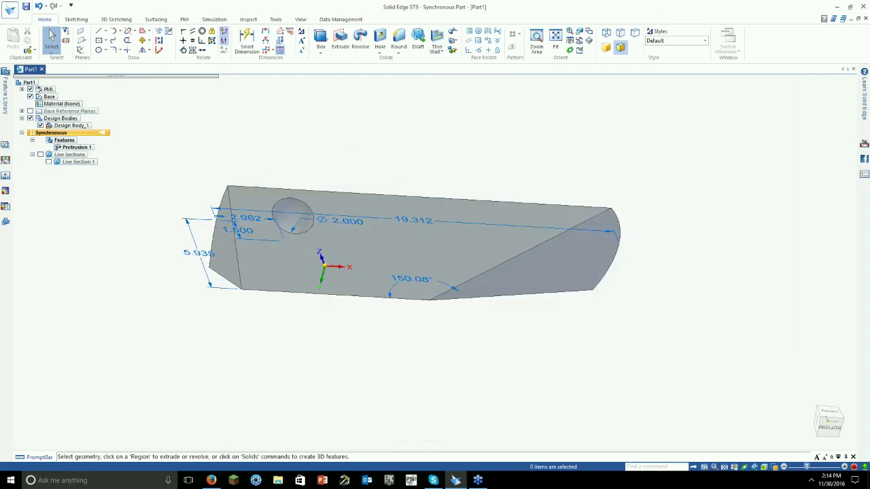
pyautogui.click(100, 51)
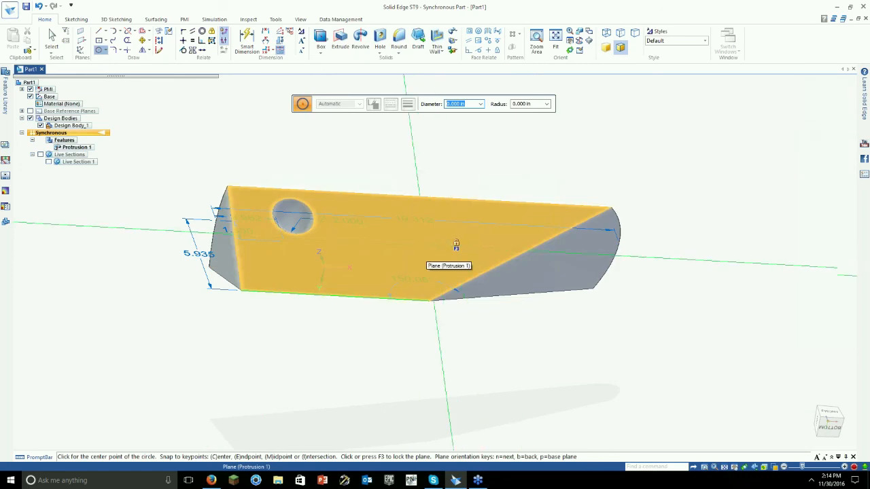
pyautogui.click(456, 245)
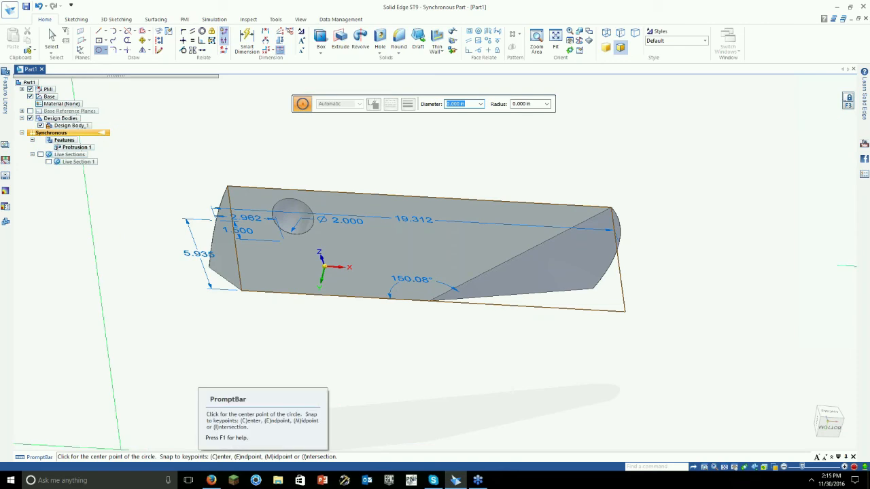
pyautogui.click(408, 246)
pyautogui.click(431, 248)
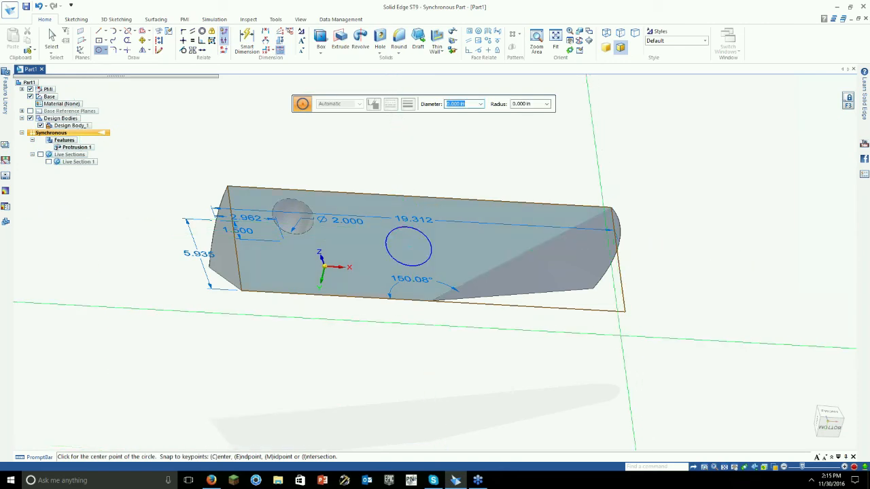
pyautogui.press('Escape')
# - Try to extrude the new circular region symmetrically with the Cut option
pyautogui.scroll(5, 506, 272)
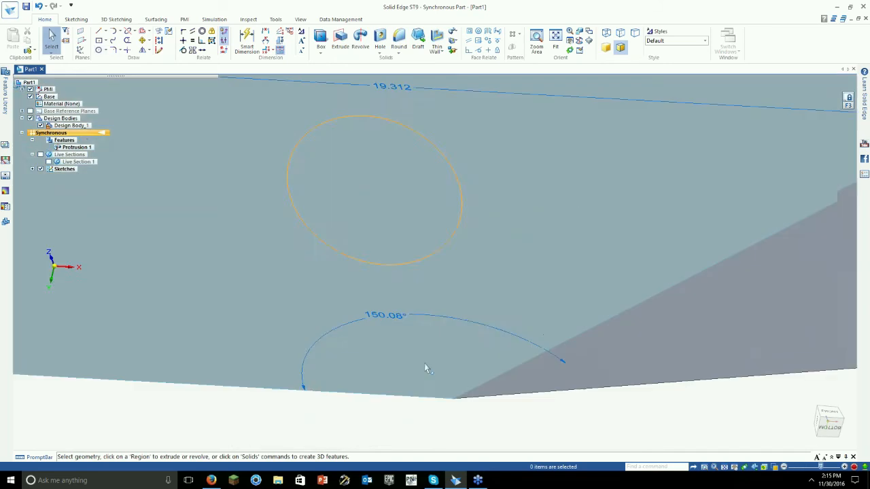
pyautogui.scroll(-1, 424, 363)
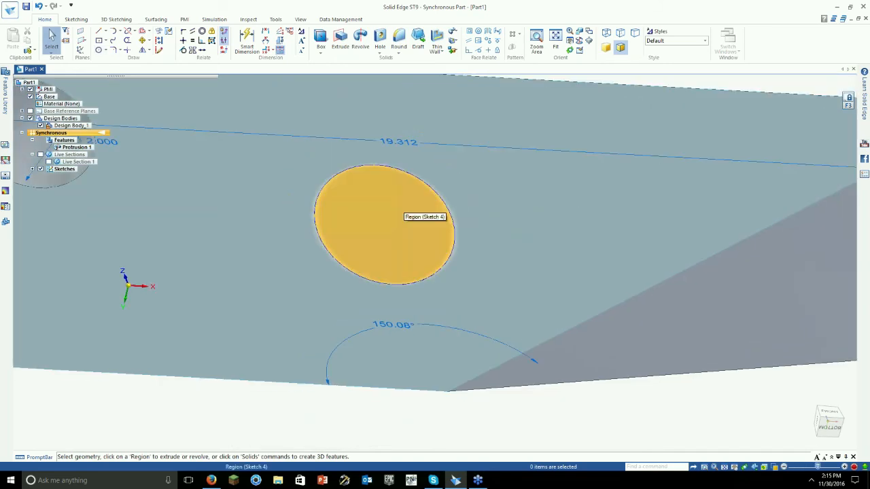
pyautogui.click(392, 204)
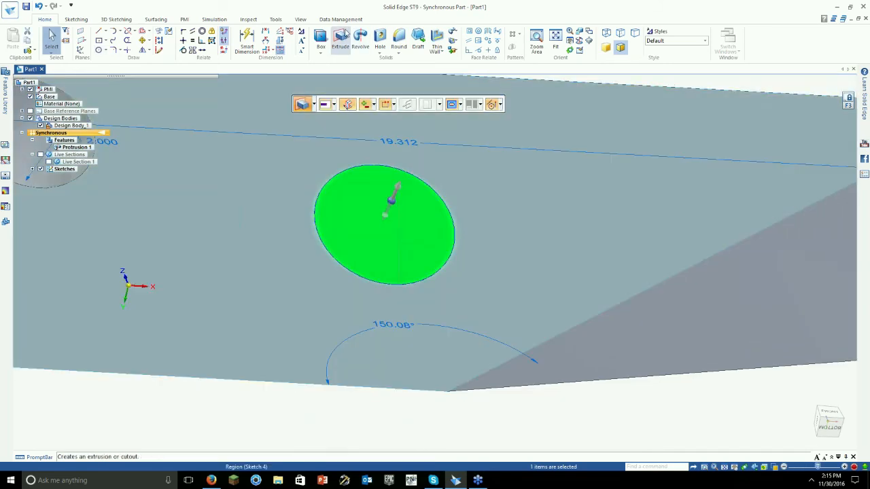
pyautogui.click(340, 38)
pyautogui.click(367, 106)
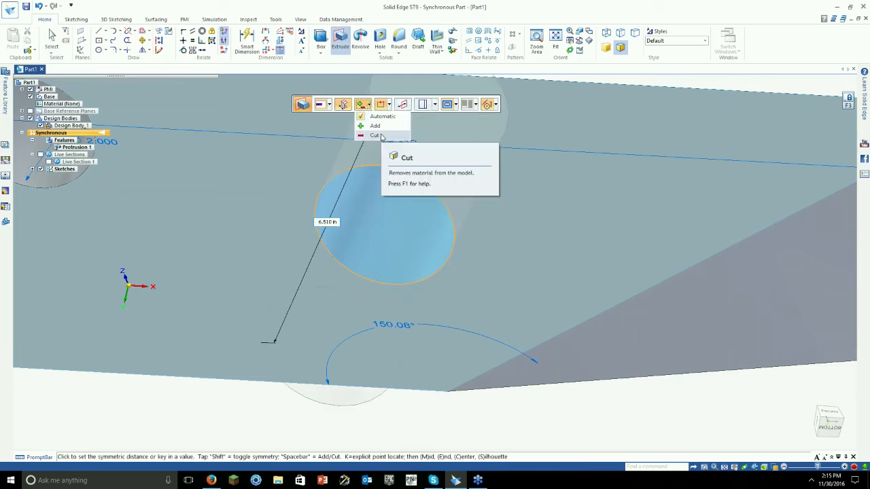
pyautogui.click(381, 136)
pyautogui.click(384, 189)
# - Extrude the circular region symmetrically through the body to cut a second hole, and view the result
pyautogui.click(384, 189)
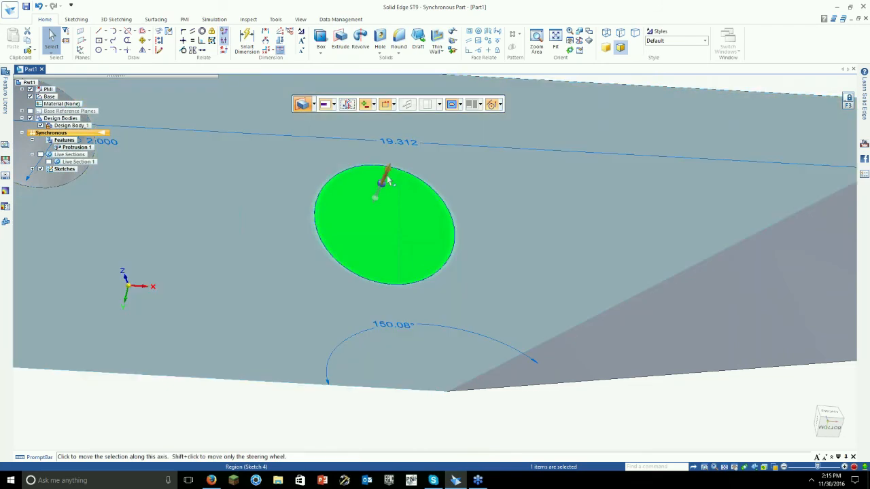
pyautogui.click(385, 175)
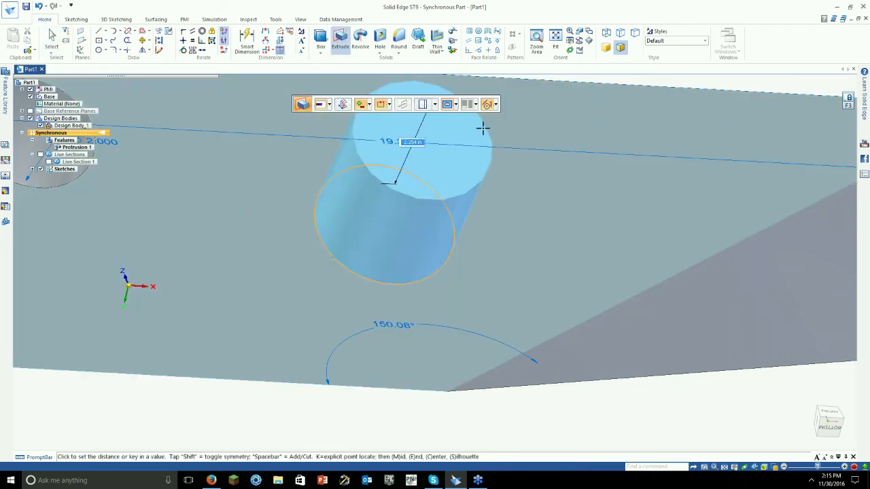
pyautogui.press('shift')
pyautogui.moveTo(487, 153); pyautogui.dragTo(561, 139, button='middle')
pyautogui.press('shift')
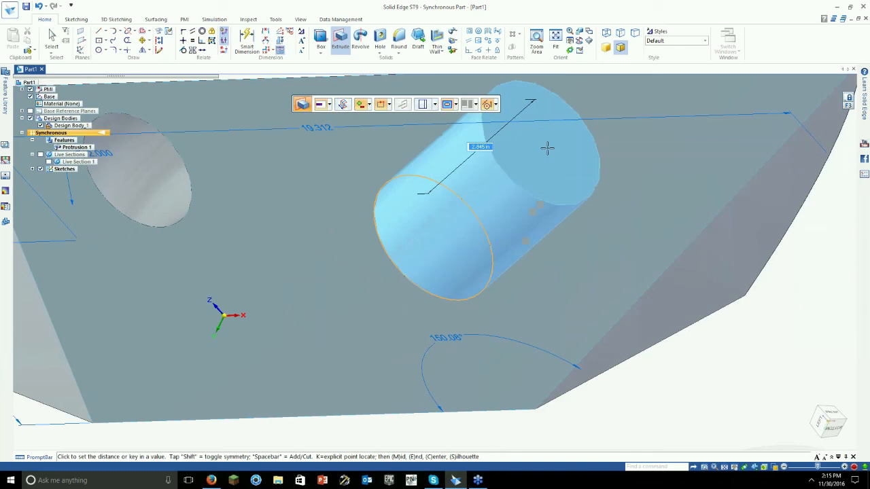
pyautogui.press('shift')
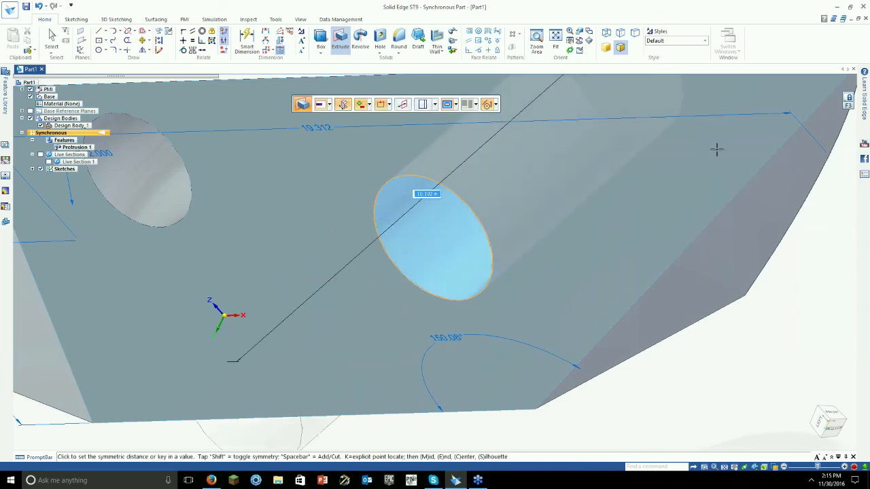
pyautogui.moveTo(716, 147); pyautogui.dragTo(645, 195, button='middle')
pyautogui.click(511, 186)
pyautogui.scroll(-6, 511, 186)
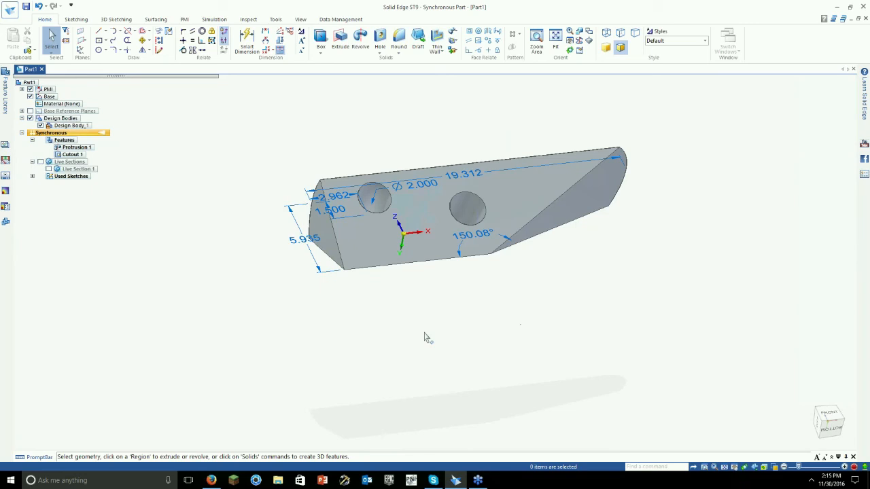
pyautogui.moveTo(426, 338); pyautogui.dragTo(340, 320, button='middle')
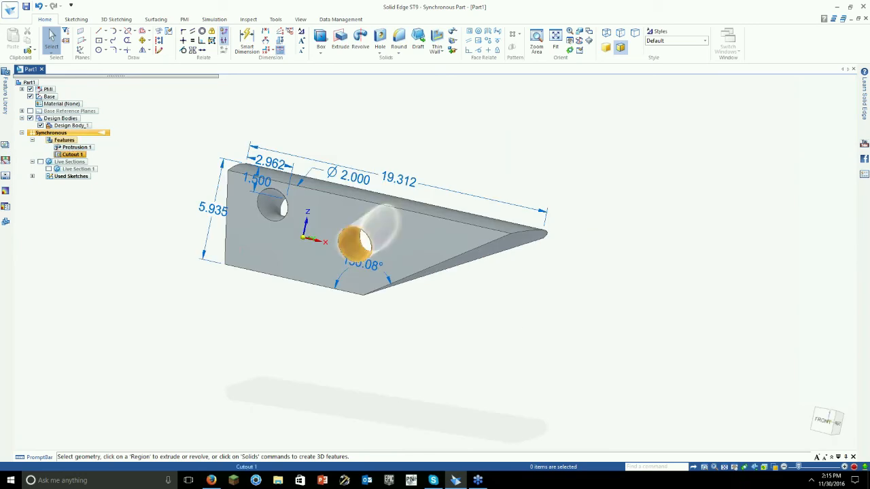
pyautogui.hotkey('ctrl', 'f')
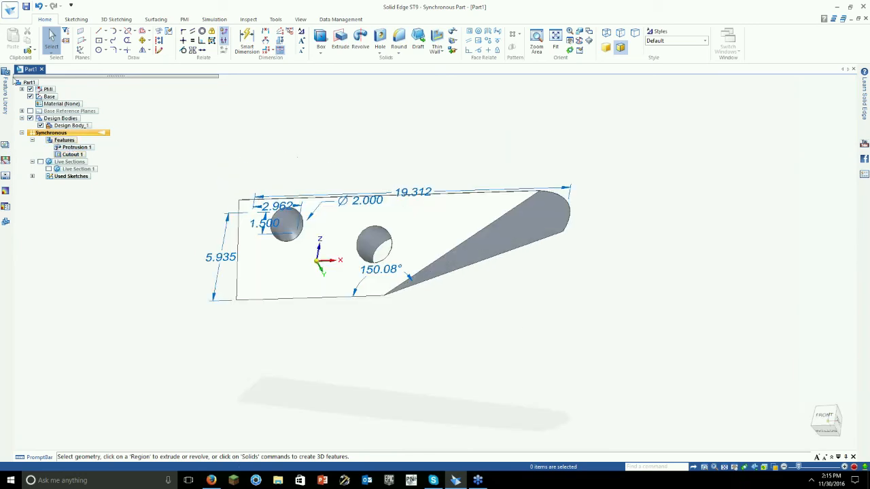
# - Create a new ANSI Inch Part document and transition it to the ordered modeling environment
pyautogui.click(13, 11)
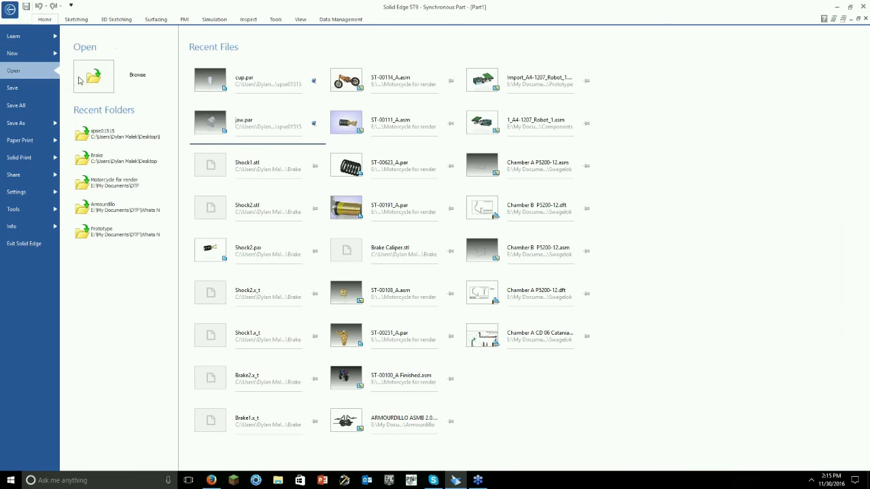
pyautogui.click(36, 50)
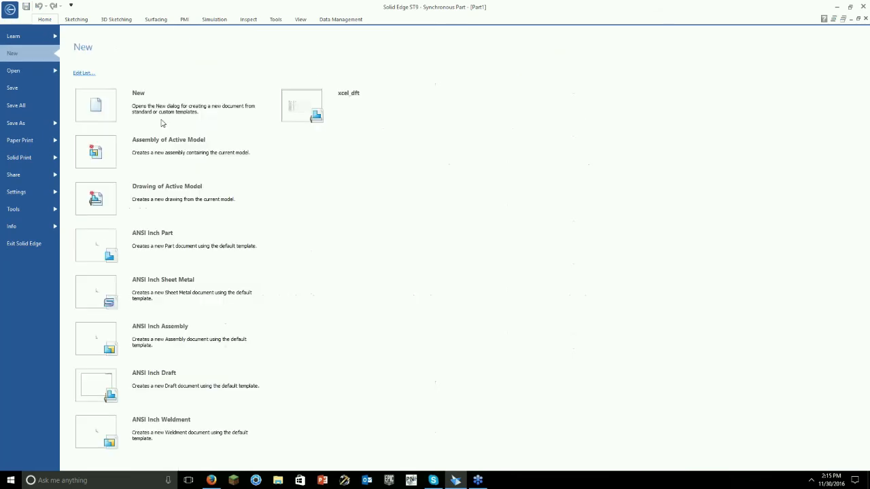
pyautogui.click(172, 255)
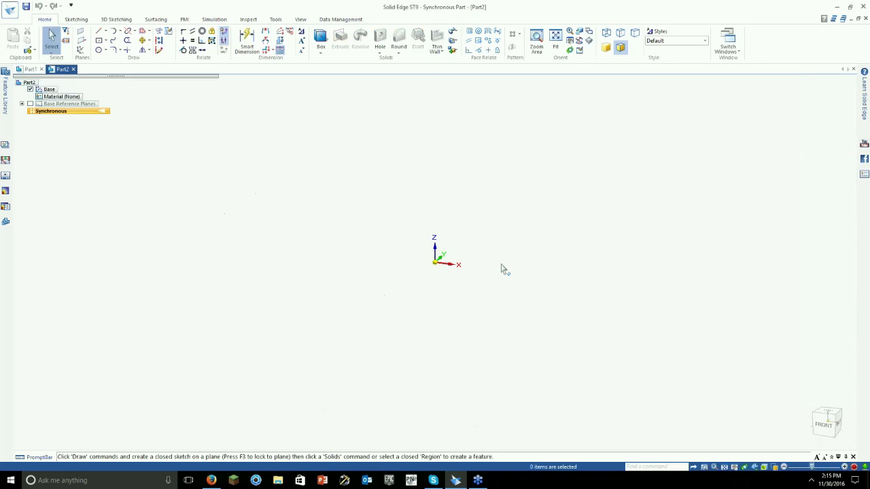
pyautogui.rightClick(56, 112)
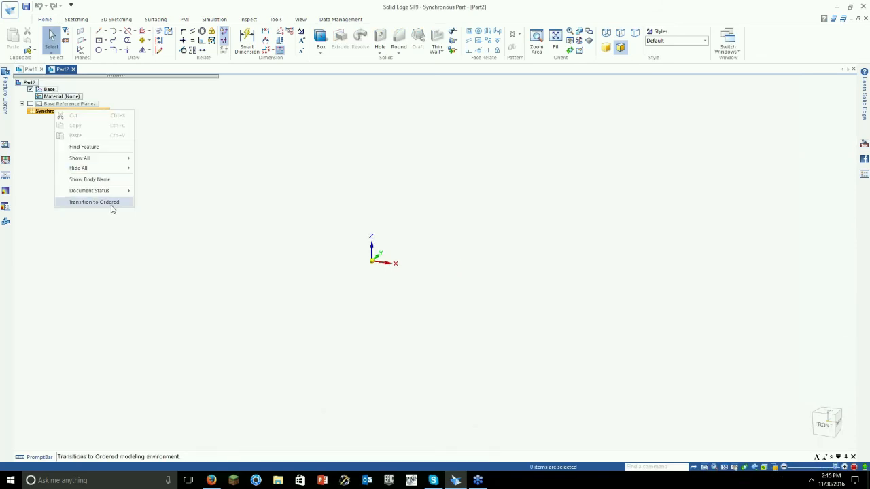
pyautogui.click(95, 202)
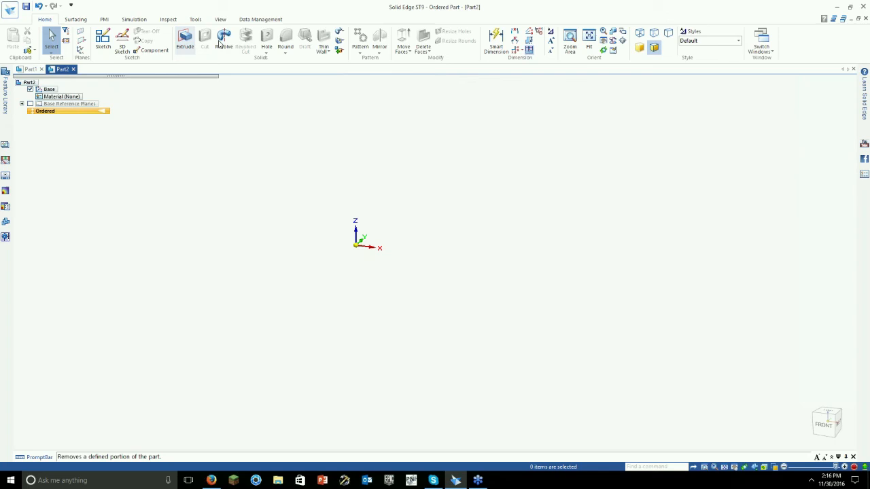
# - Start an Extrude on the front (XZ) reference plane and sketch a rectangle about 3.07 in wide centred on the origin
pyautogui.click(185, 41)
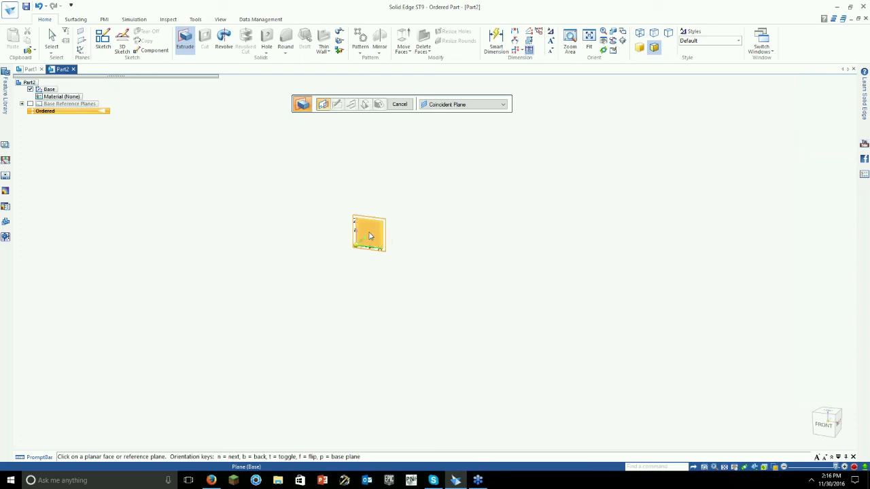
pyautogui.click(370, 235)
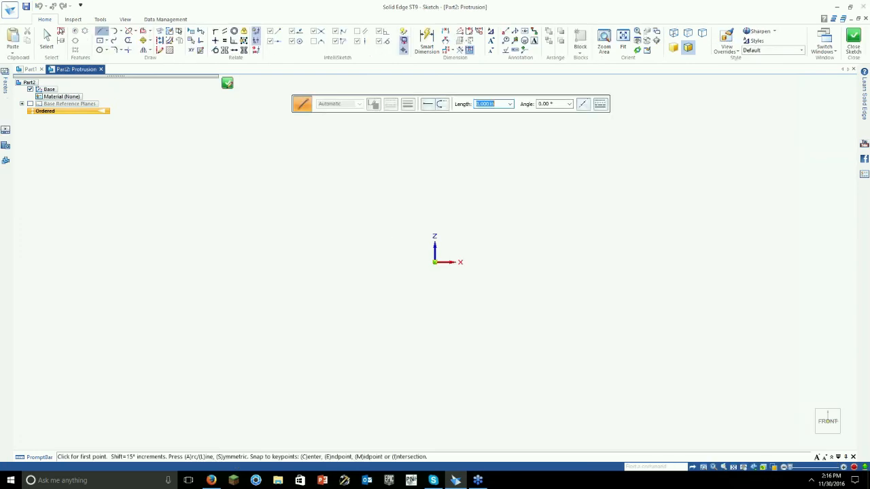
pyautogui.click(100, 40)
pyautogui.click(435, 262)
pyautogui.click(594, 161)
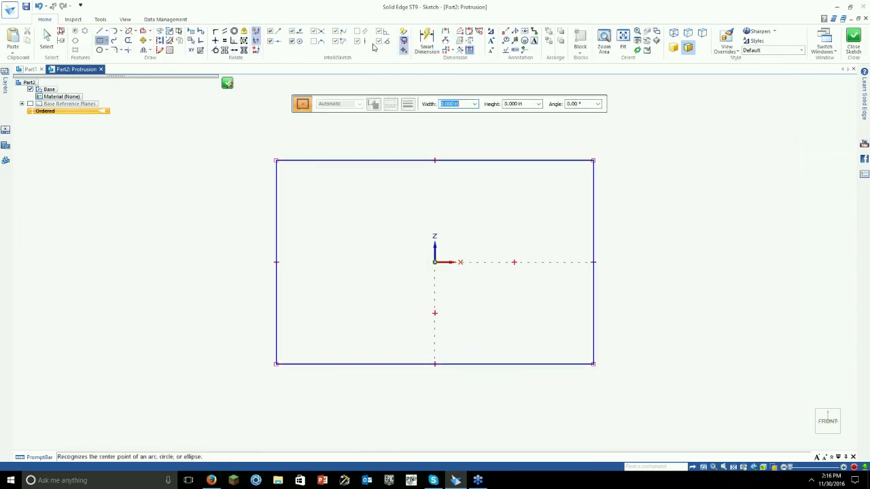
# - Dimension the rectangle to a width of 5 in and a height of 2 in
pyautogui.click(427, 40)
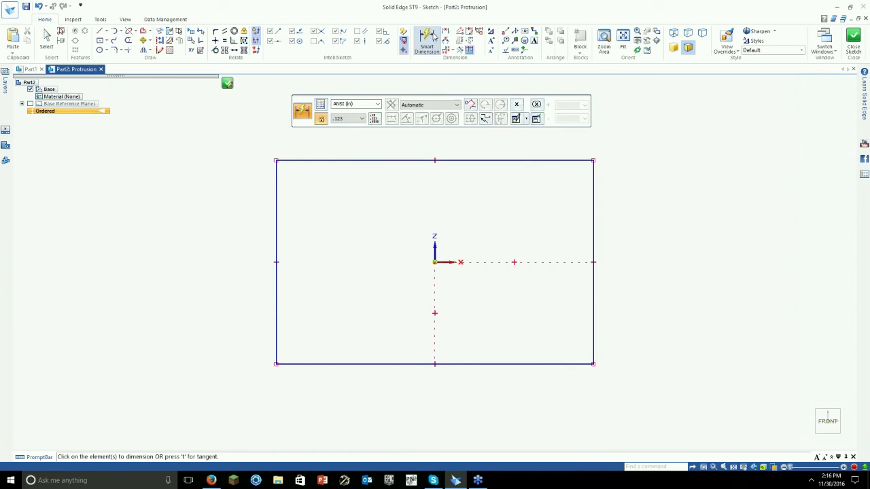
pyautogui.click(347, 145)
pyautogui.click(347, 145)
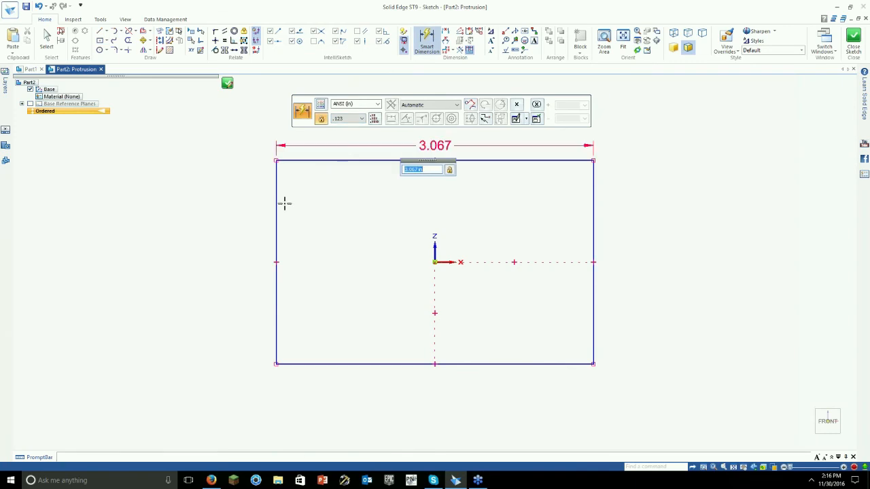
pyautogui.write('5')
pyautogui.press('Return')
pyautogui.click(176, 218)
pyautogui.click(136, 210)
pyautogui.write('2')
pyautogui.press('Return')
# - Draw a circle about 0.66 in in diameter in the rectangle's upper-left area, with its centre 0.5 in below the top edge
pyautogui.click(100, 50)
pyautogui.click(256, 215)
pyautogui.click(272, 184)
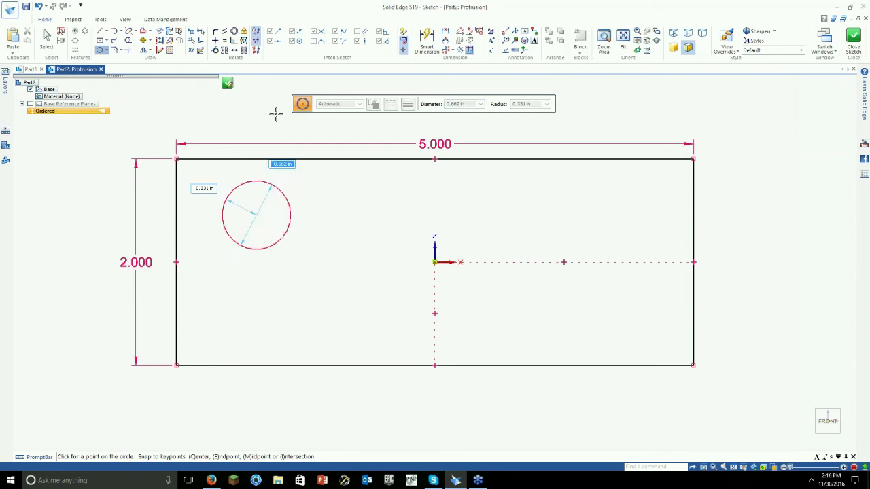
pyautogui.click(427, 41)
pyautogui.click(271, 185)
pyautogui.click(312, 159)
pyautogui.click(322, 177)
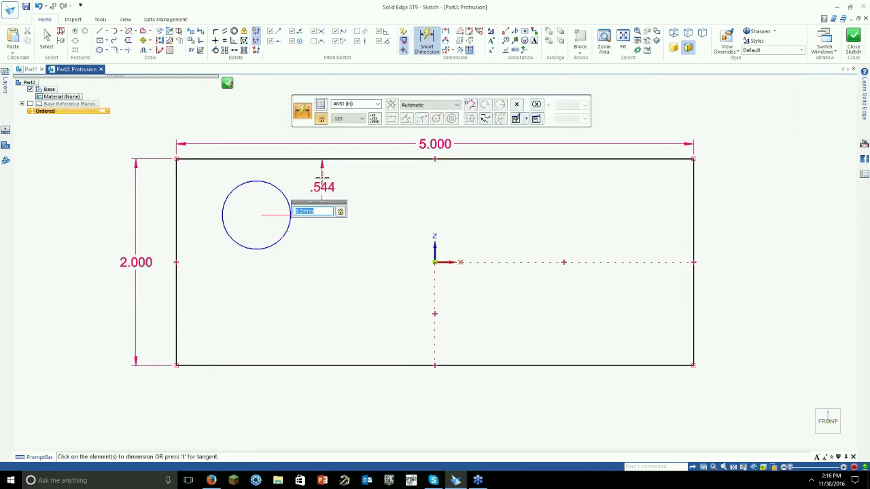
pyautogui.write('.5')
pyautogui.press('Return')
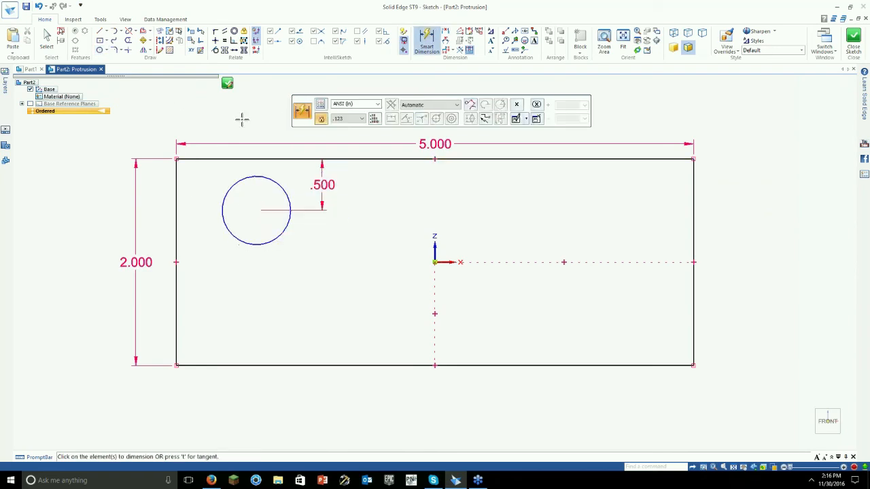
# - Close the sketch and extrude the profile symmetrically to a total depth of about 6.85 in
pyautogui.click(227, 83)
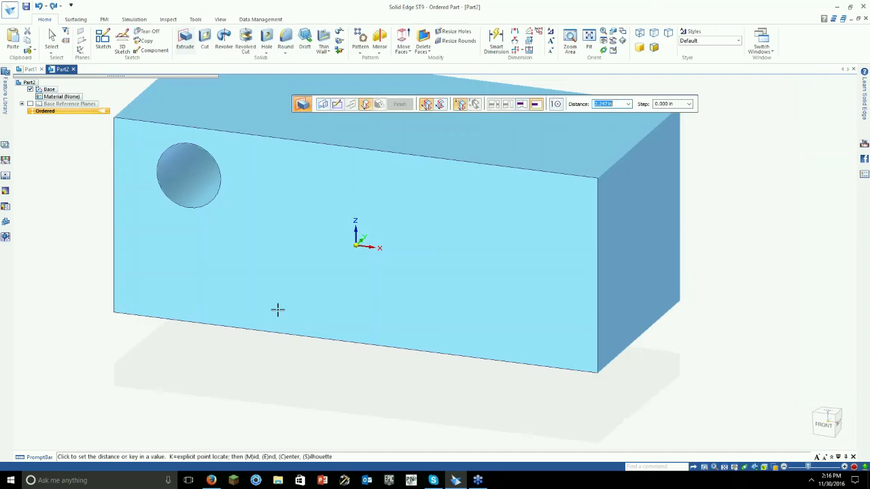
pyautogui.scroll(-2, 293, 319)
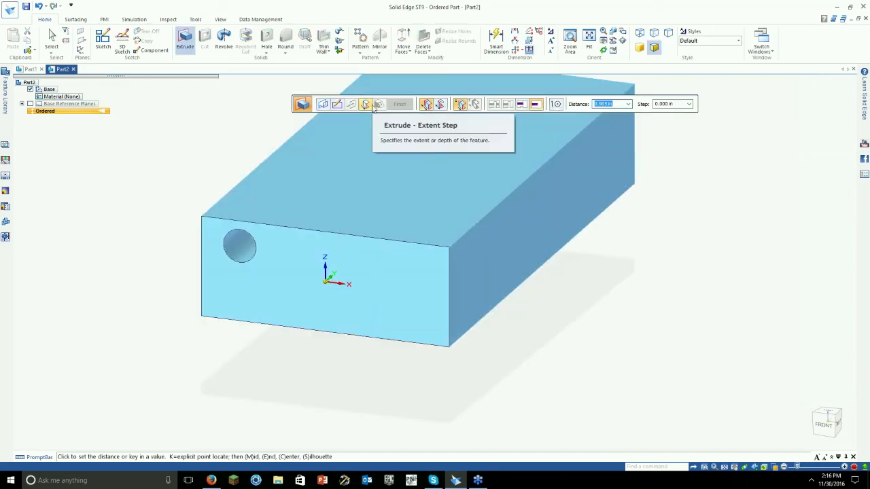
pyautogui.click(439, 111)
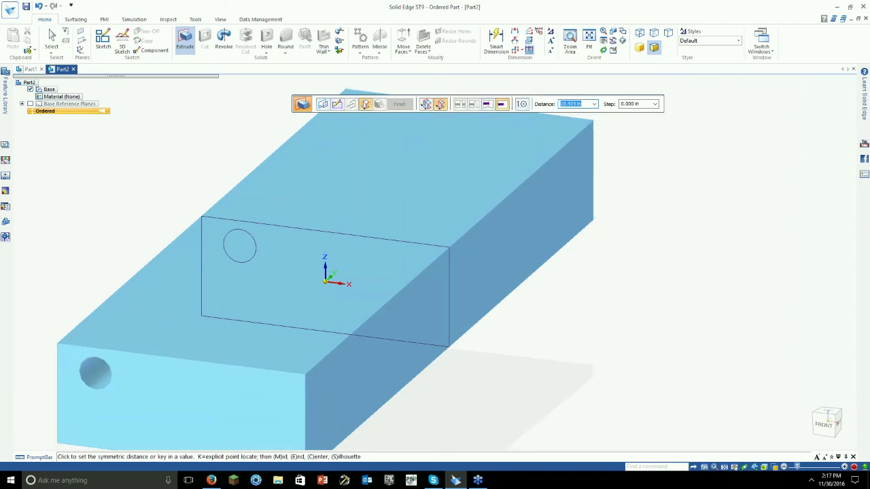
pyautogui.click(466, 262)
pyautogui.click(489, 316)
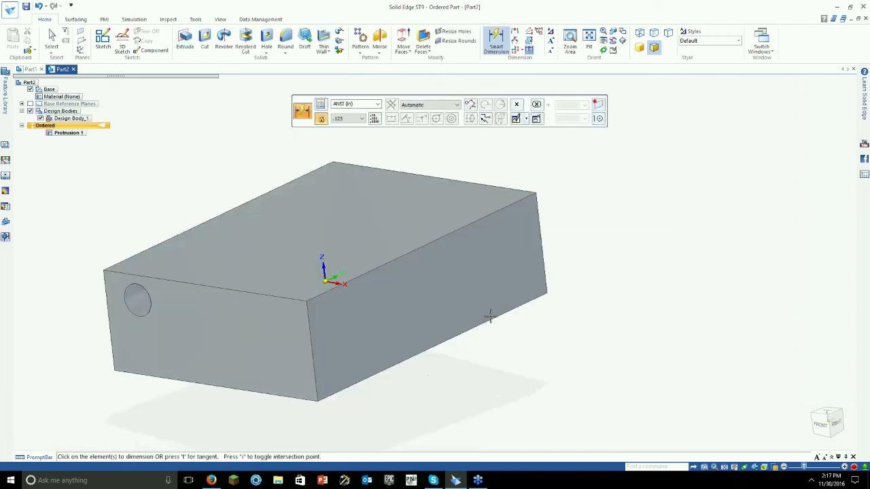
pyautogui.press('Escape')
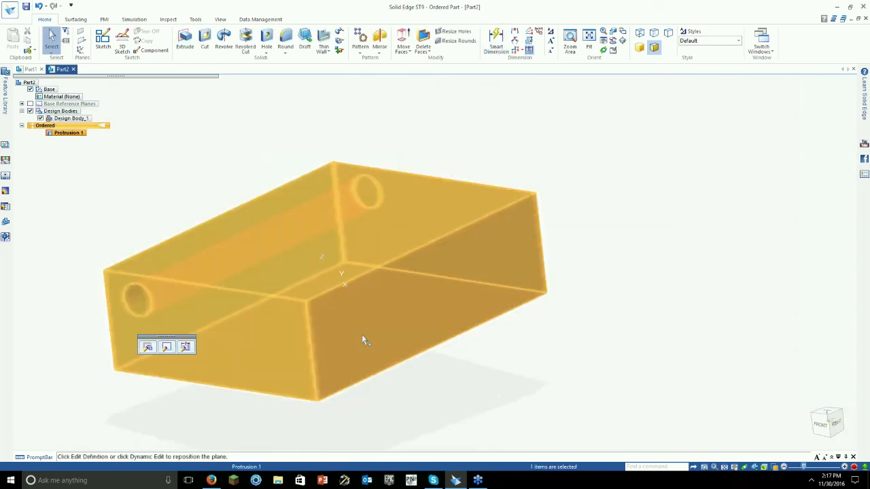
# - Display the protrusion's editable sketch and depth dimensions on the model
pyautogui.click(362, 334)
pyautogui.click(188, 347)
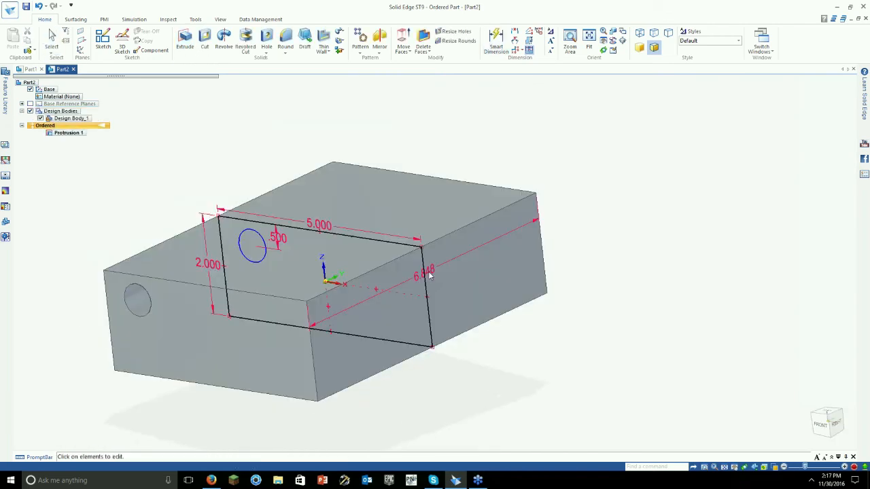
pyautogui.press('Escape')
# - Redefine the protrusion's extent as non-symmetric, 10 in toward the rear and 2 in toward the front
pyautogui.click(153, 348)
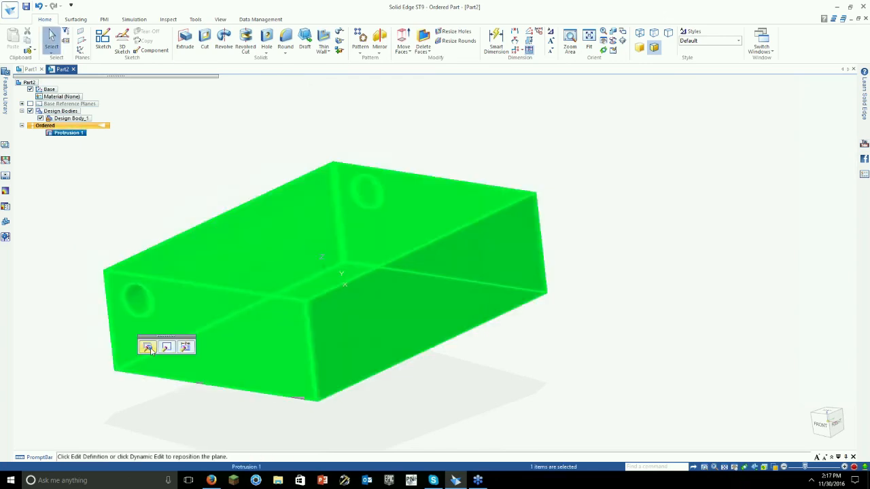
pyautogui.click(149, 348)
pyautogui.click(368, 105)
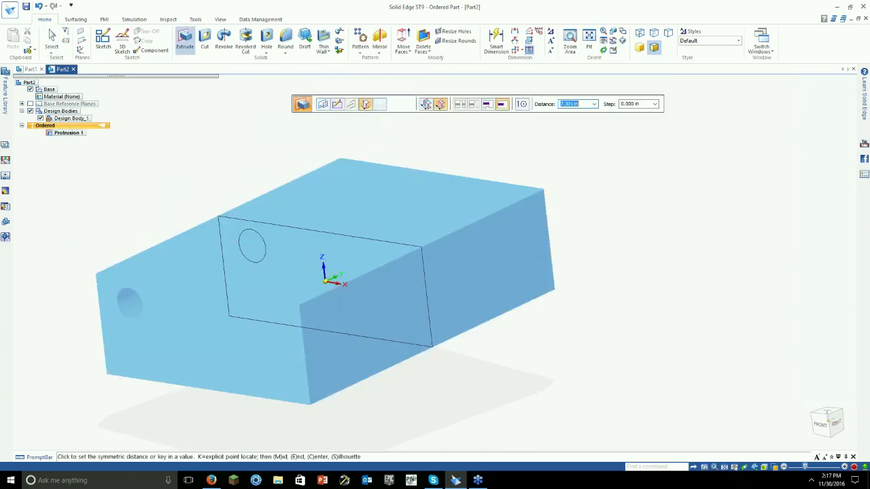
pyautogui.click(426, 104)
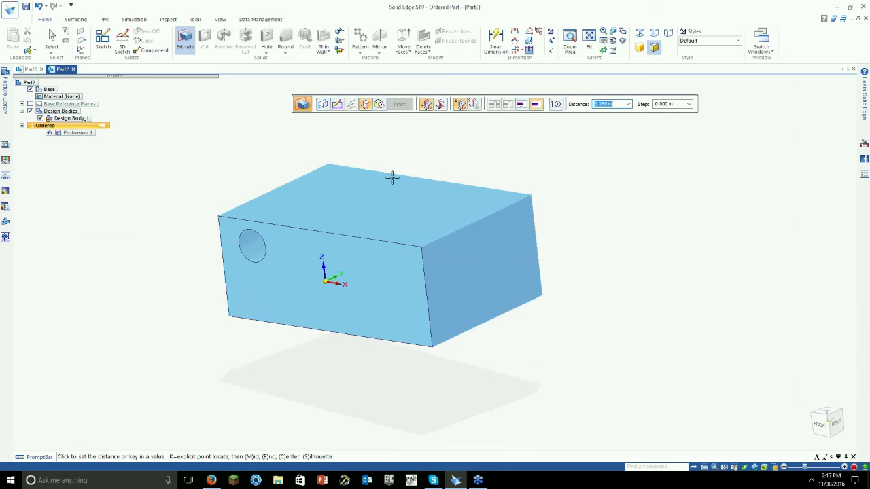
pyautogui.write('10')
pyautogui.press('Tab')
pyautogui.click(438, 196)
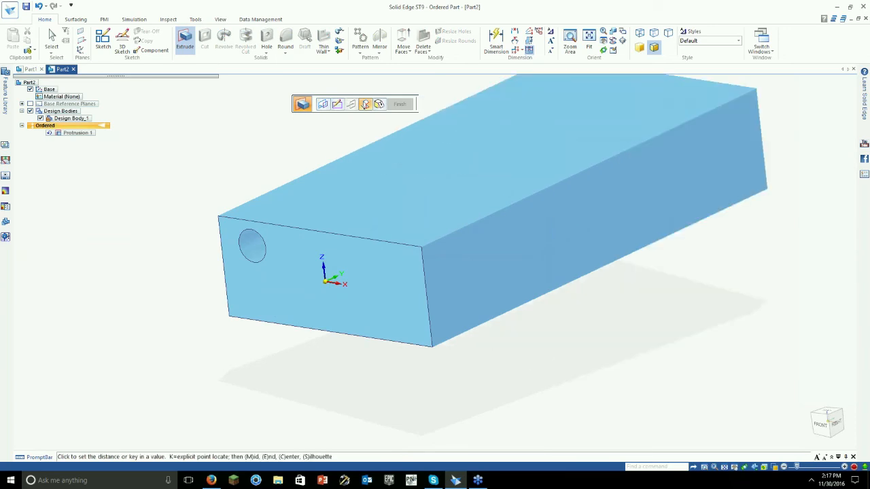
pyautogui.write('2')
pyautogui.press('Tab')
pyautogui.click(225, 359)
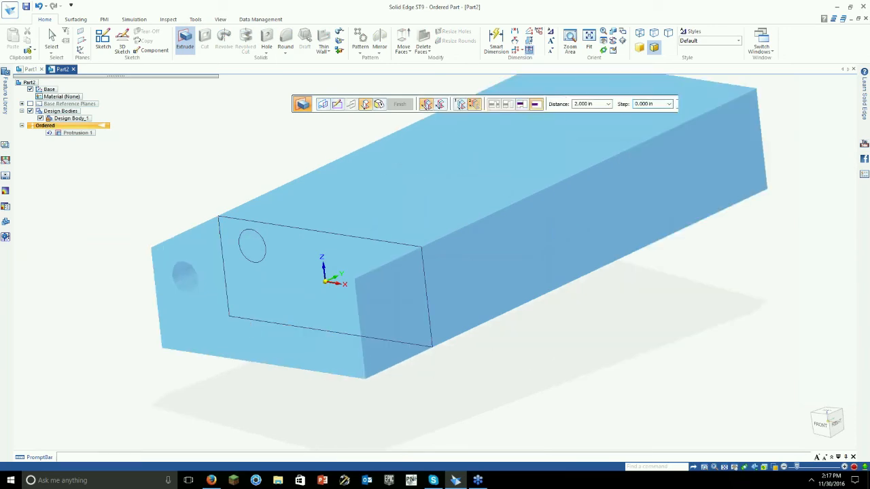
pyautogui.rightClick(225, 360)
pyautogui.rightClick(464, 202)
pyautogui.press('Escape')
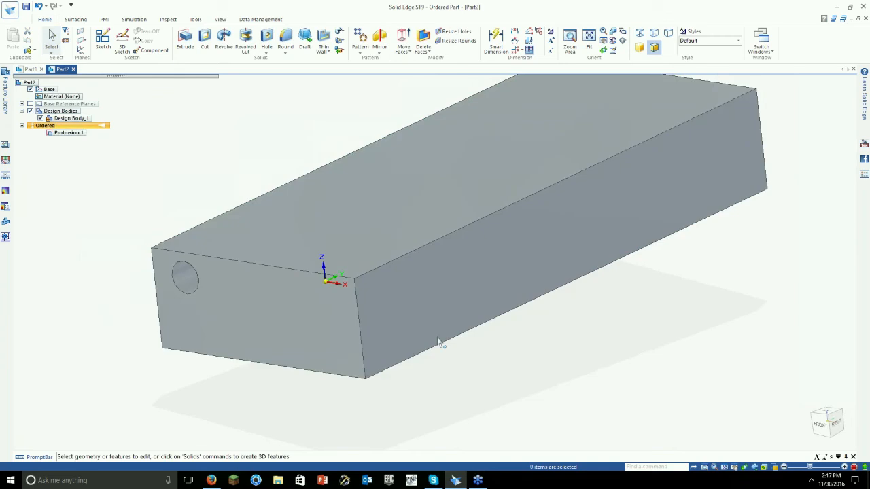
# - Inspect the two-sided protrusion's dimensions and the extent options in its definition, leaving the feature as it is
pyautogui.click(439, 342)
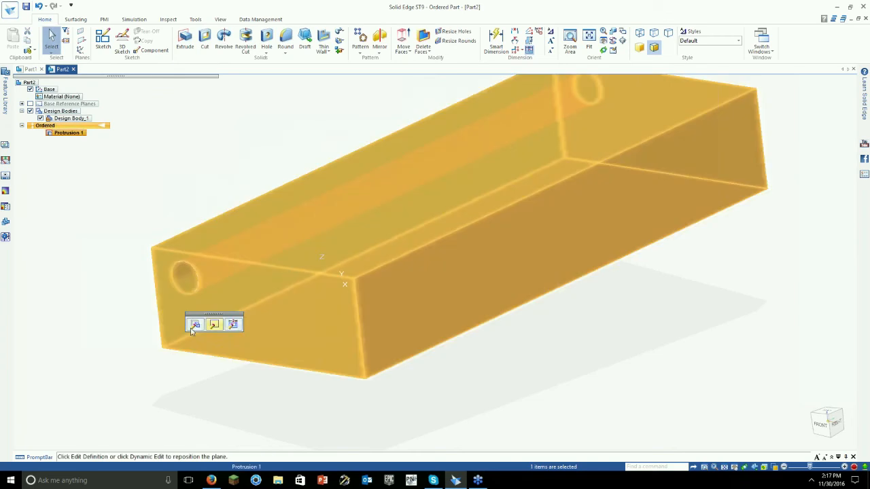
pyautogui.click(233, 324)
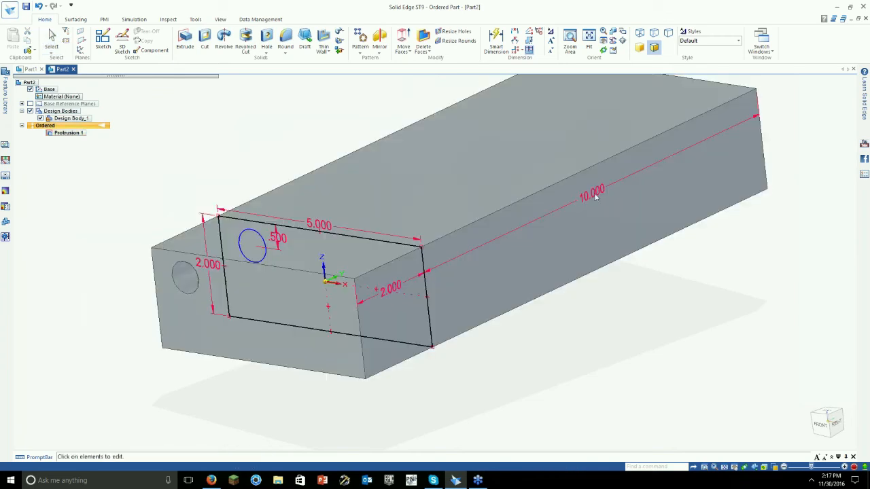
pyautogui.click(418, 194)
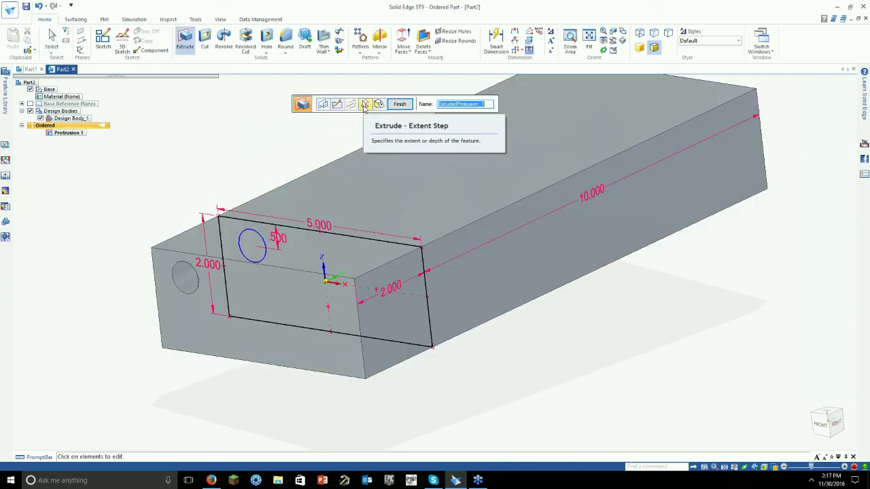
pyautogui.click(364, 108)
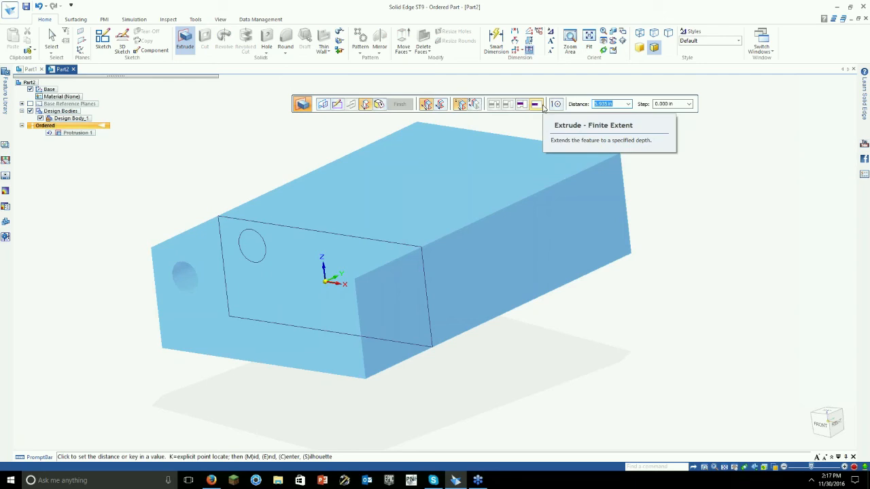
pyautogui.click(507, 105)
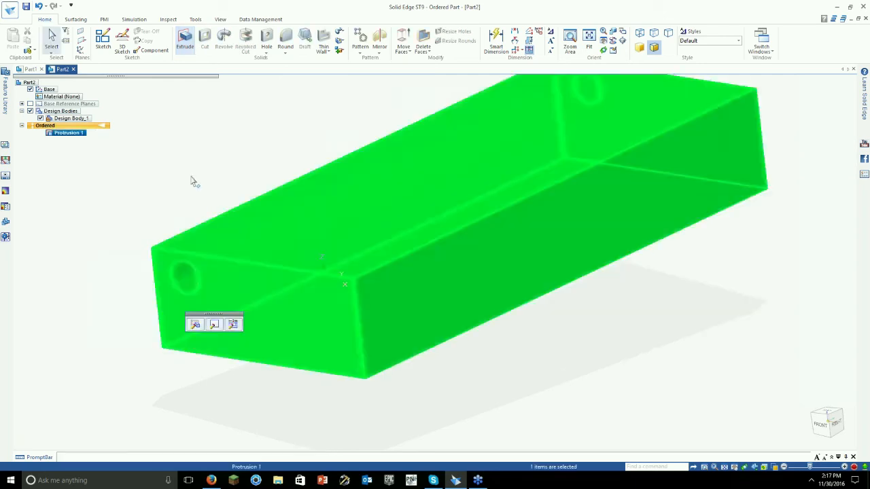
pyautogui.click(191, 181)
# - Start a Cut on the block's front end face and sketch a circle about 0.64 in in diameter, below and right of the hole
pyautogui.click(205, 41)
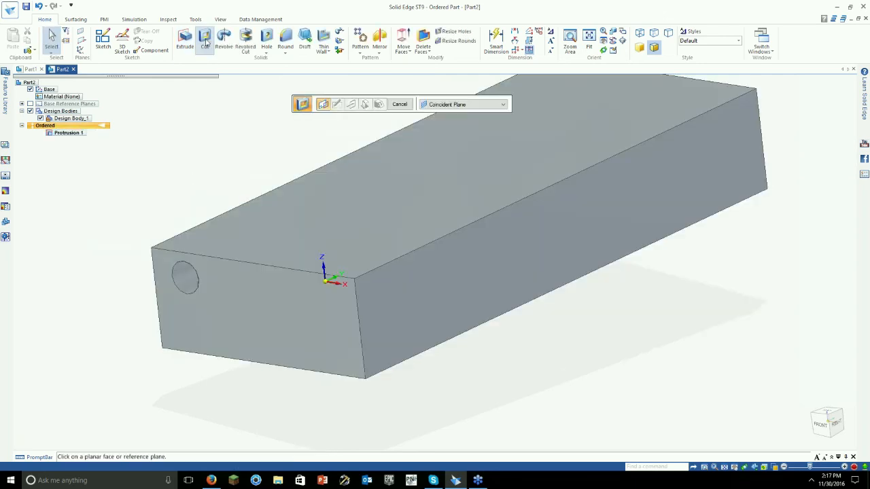
pyautogui.click(245, 301)
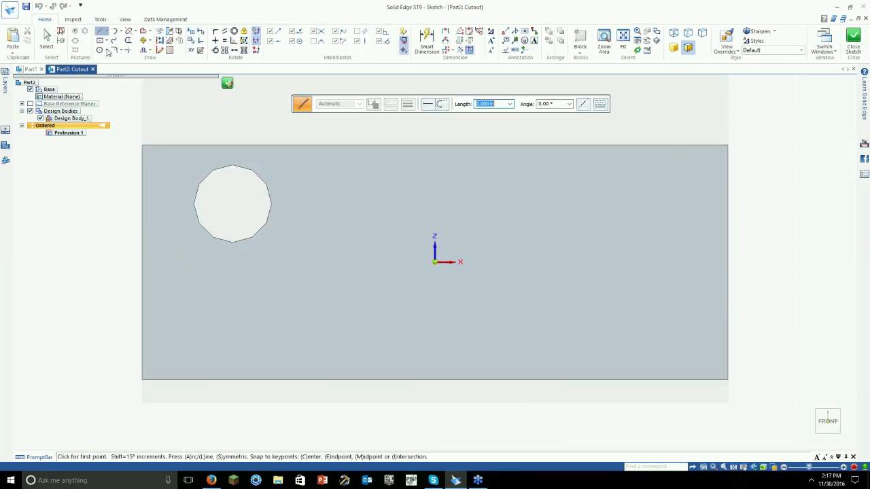
pyautogui.click(100, 50)
pyautogui.click(358, 280)
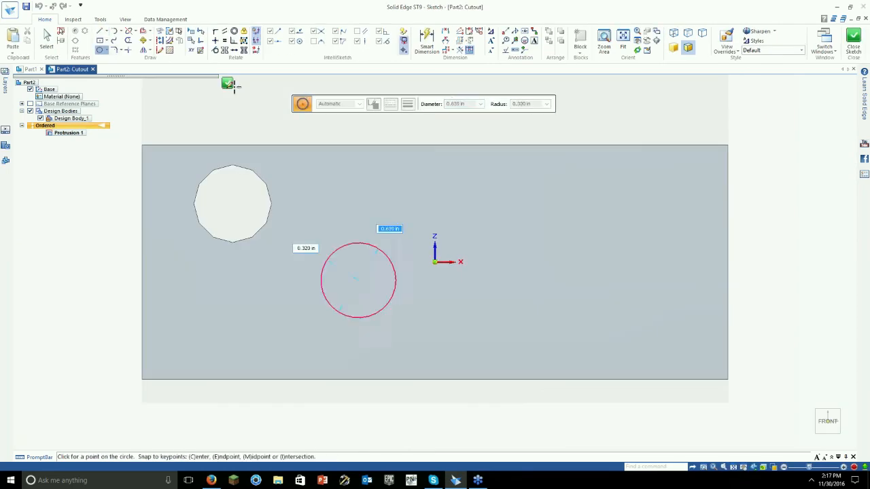
pyautogui.click(228, 83)
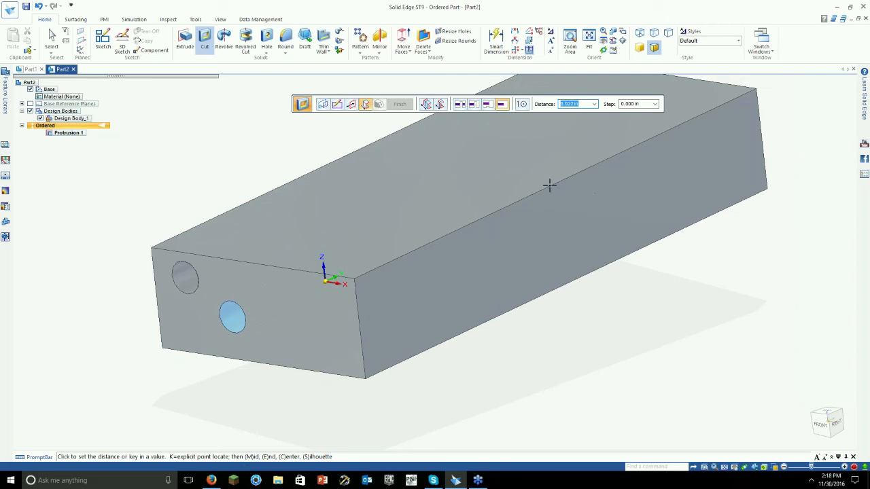
# - Cut the circle through the whole block with the Through All extent and finish the cutout
pyautogui.click(485, 105)
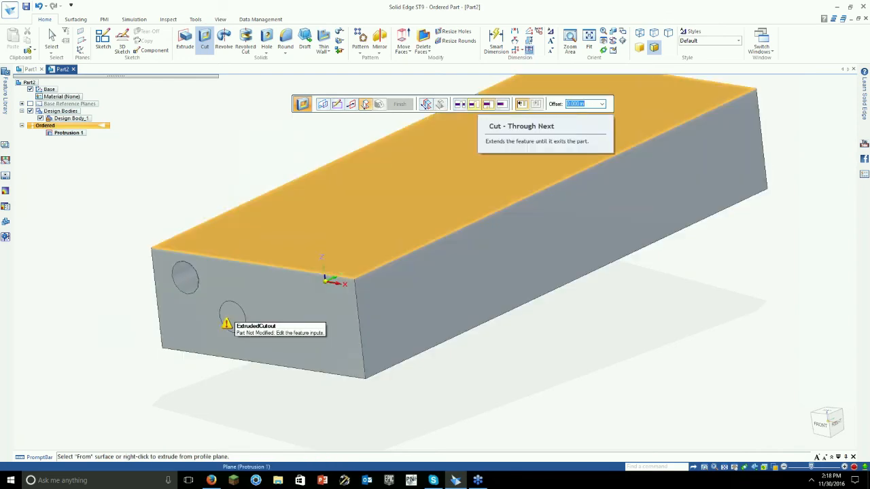
pyautogui.click(458, 185)
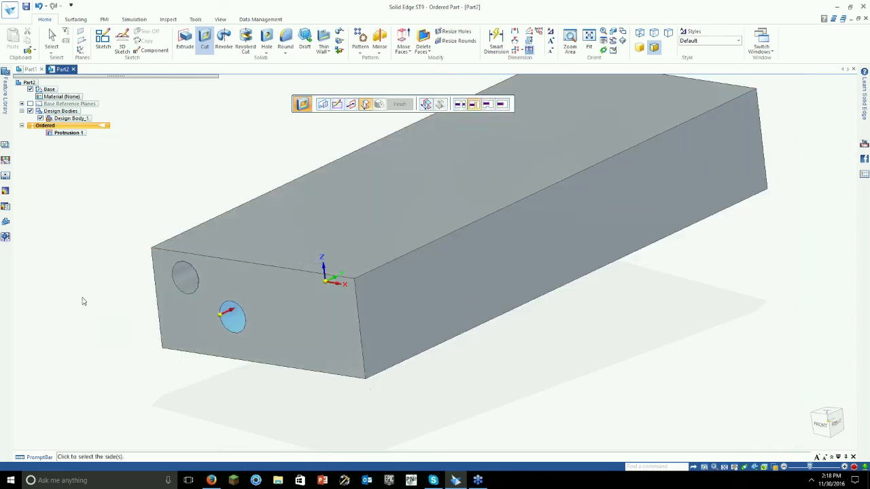
pyautogui.scroll(7, 207, 379)
pyautogui.keyDown('shift'); pyautogui.moveTo(196, 103); pyautogui.dragTo(142, 304, button='middle'); pyautogui.keyUp('shift')
pyautogui.moveTo(289, 265); pyautogui.dragTo(449, 138, button='middle')
pyautogui.click(459, 105)
pyautogui.moveTo(378, 234); pyautogui.dragTo(323, 234, button='middle')
pyautogui.moveTo(413, 184); pyautogui.dragTo(442, 170, button='middle')
pyautogui.moveTo(270, 218); pyautogui.dragTo(286, 217, button='middle')
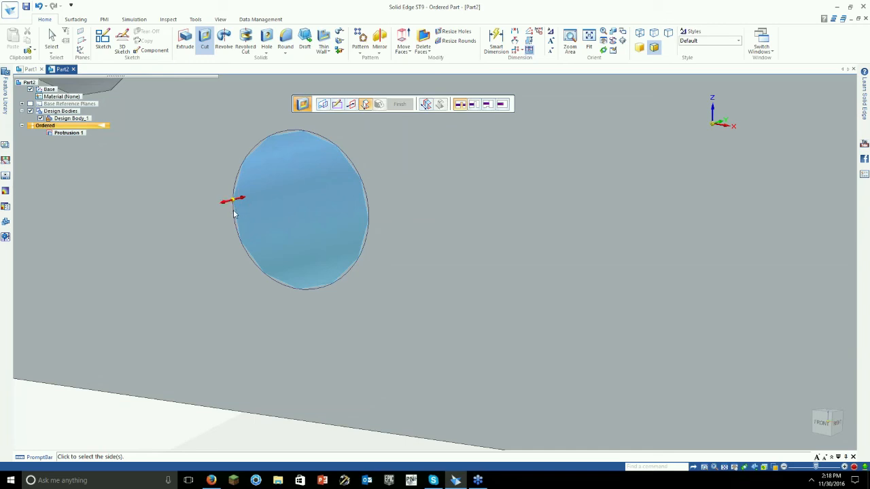
pyautogui.click(257, 225)
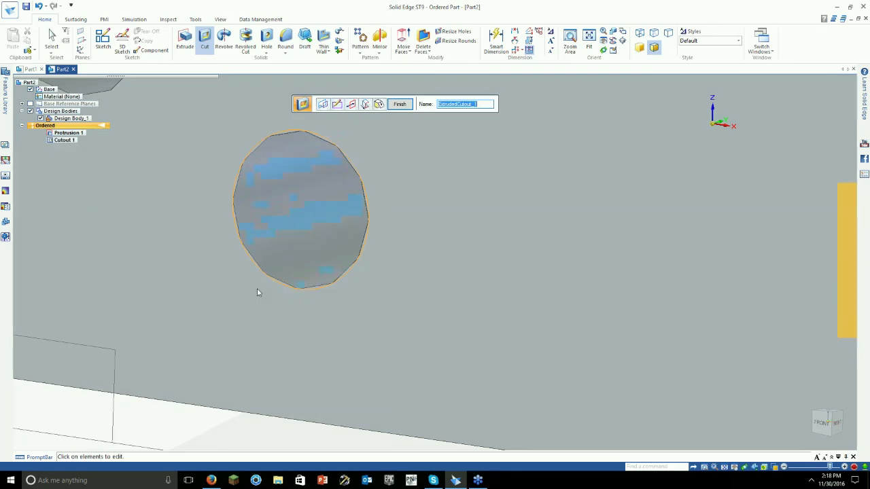
pyautogui.rightClick(258, 293)
pyautogui.scroll(-2, 259, 292)
pyautogui.press('Escape')
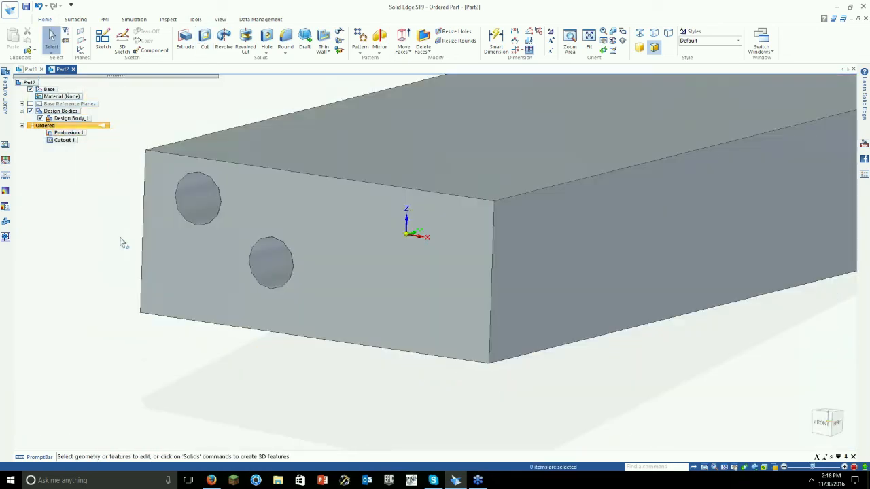
pyautogui.keyDown('shift'); pyautogui.moveTo(185, 323); pyautogui.dragTo(156, 368, button='middle'); pyautogui.keyUp('shift')
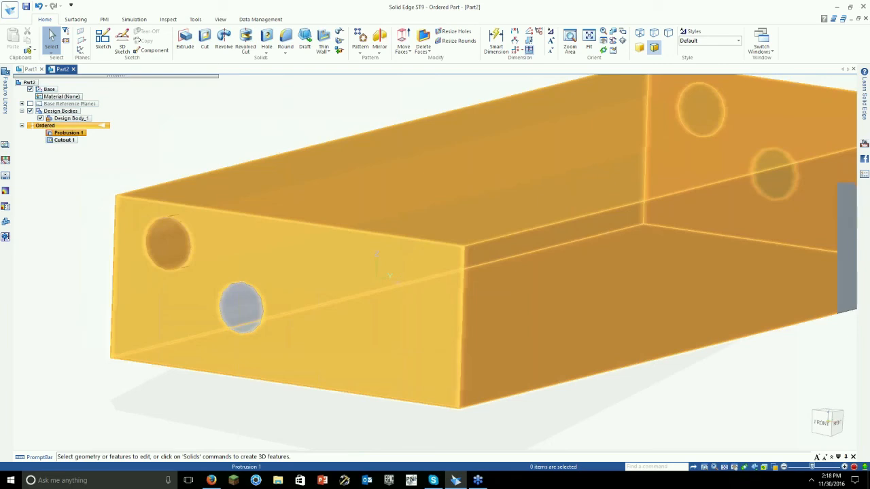
# - Examine the ordered protrusion and cutout in turn and review the commands offered for the protrusion, including Delete
pyautogui.click(68, 132)
pyautogui.rightClick(73, 134)
pyautogui.click(64, 140)
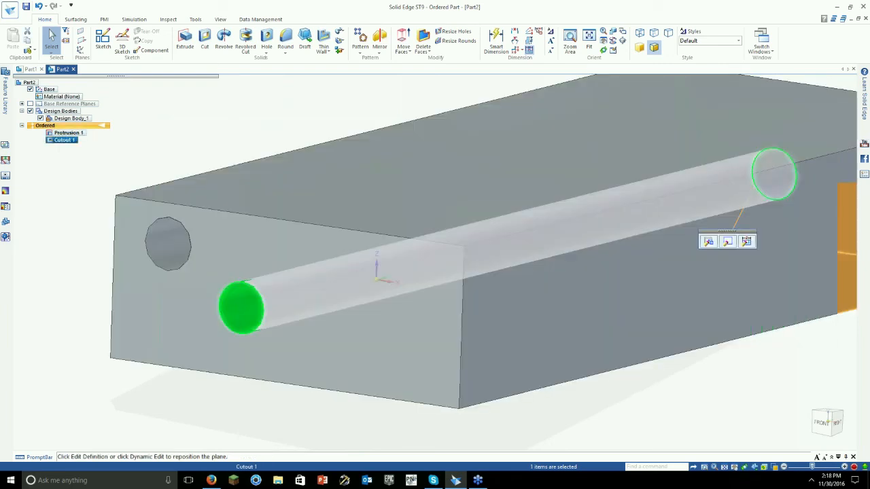
pyautogui.click(67, 134)
pyautogui.rightClick(66, 136)
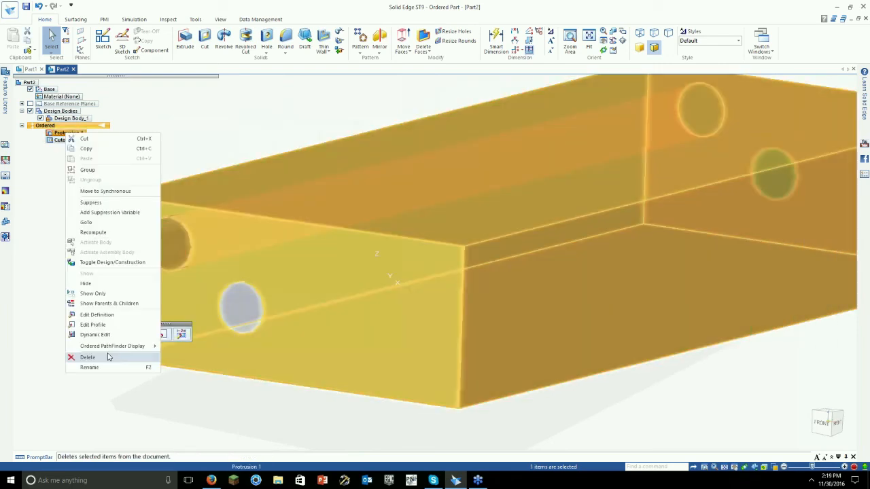
pyautogui.click(87, 358)
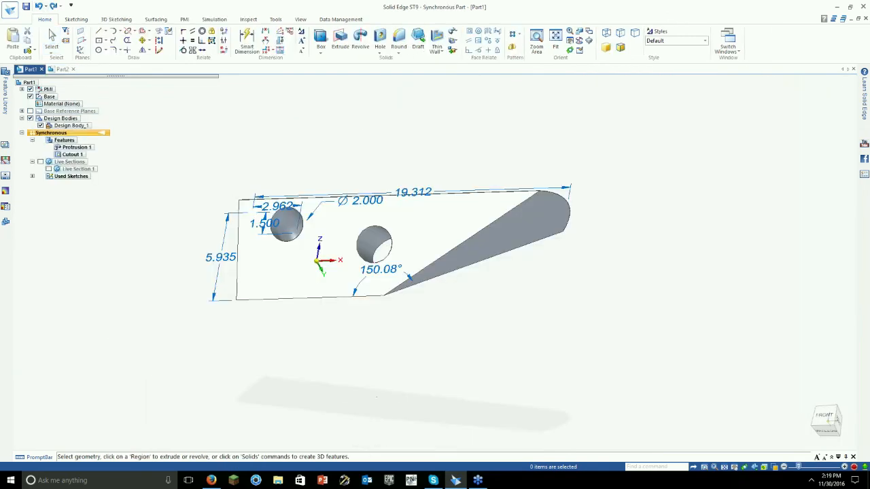
# - Switch to the synchronous Part1 document and sort its features by type
pyautogui.moveTo(258, 177)
pyautogui.mouseDown(button='middle')
pyautogui.moveTo(255, 195)
pyautogui.moveTo(211, 231)
pyautogui.mouseUp(button='middle')
pyautogui.scroll(3, 255, 196)
pyautogui.keyDown('shift'); pyautogui.moveTo(129, 266); pyautogui.dragTo(153, 292, button='middle'); pyautogui.keyUp('shift')
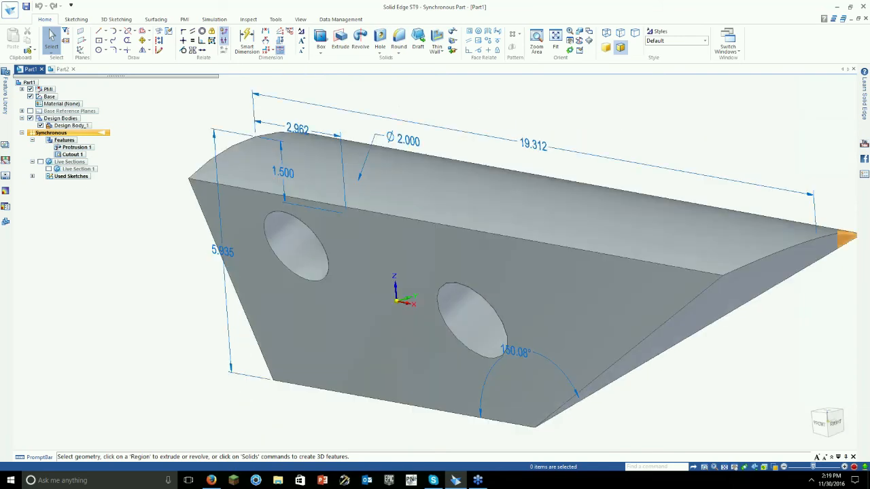
pyautogui.rightClick(68, 141)
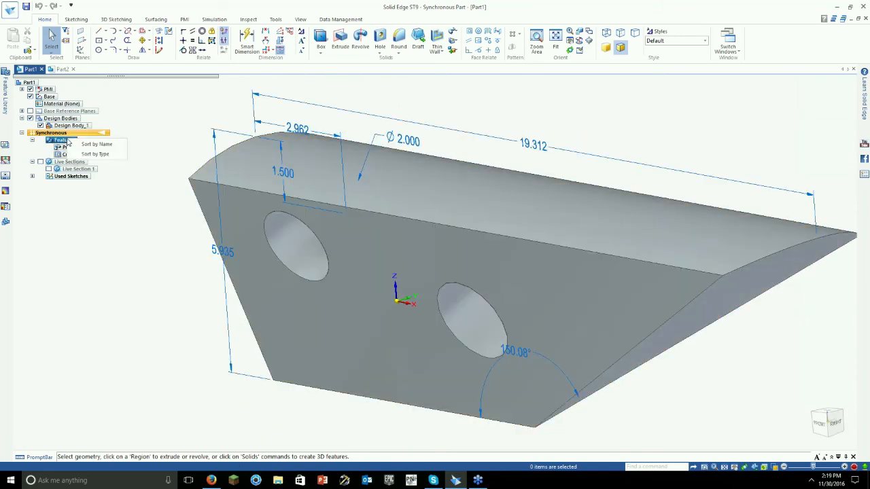
pyautogui.click(97, 153)
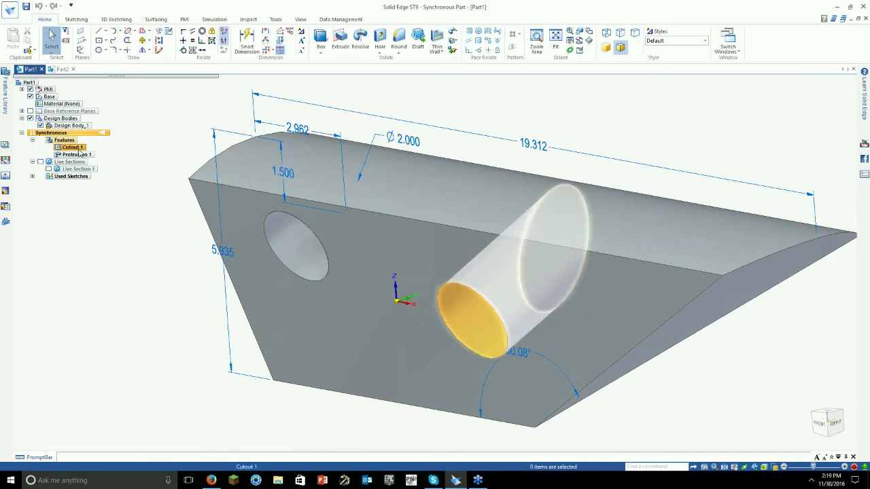
# - Inspect the synchronous cutout's geometry and editing handles on the angled part, leaving the feature as it is
pyautogui.click(75, 148)
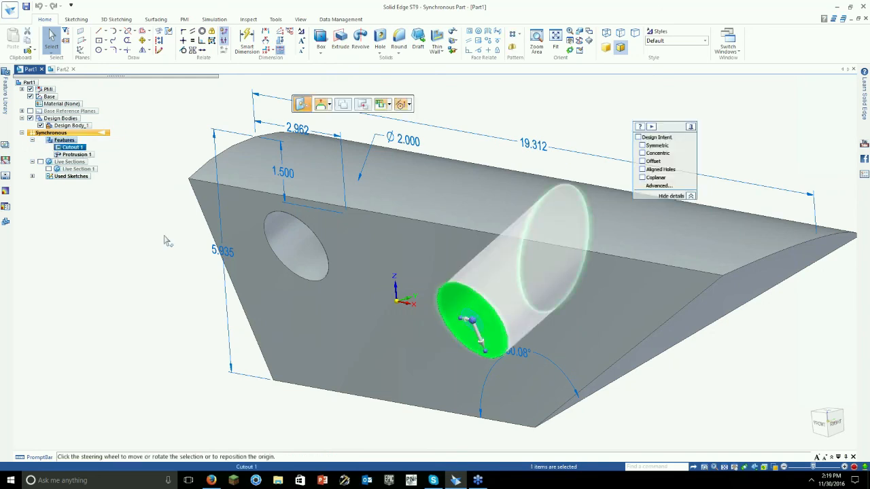
pyautogui.moveTo(170, 282); pyautogui.dragTo(156, 313, button='middle')
pyautogui.keyDown('shift'); pyautogui.moveTo(192, 421); pyautogui.dragTo(174, 276, button='middle'); pyautogui.keyUp('shift')
pyautogui.press('Escape')
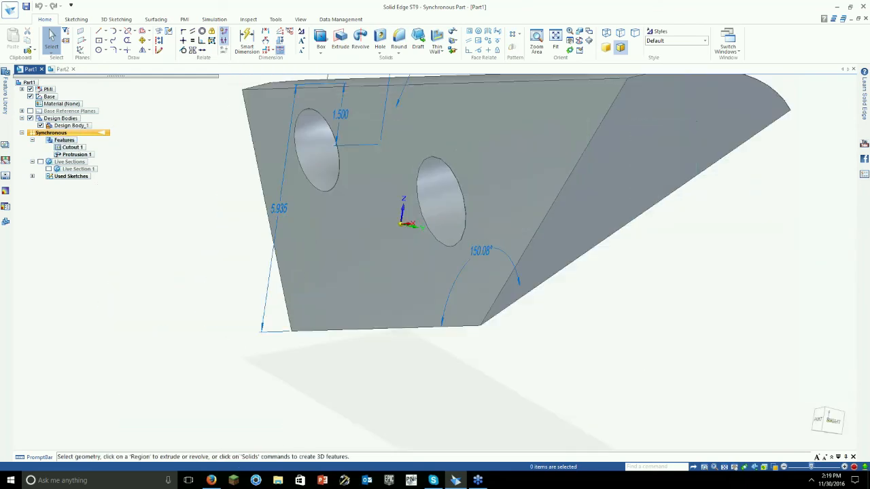
pyautogui.moveTo(145, 283); pyautogui.dragTo(257, 306, button='middle')
pyautogui.scroll(-3, 152, 414)
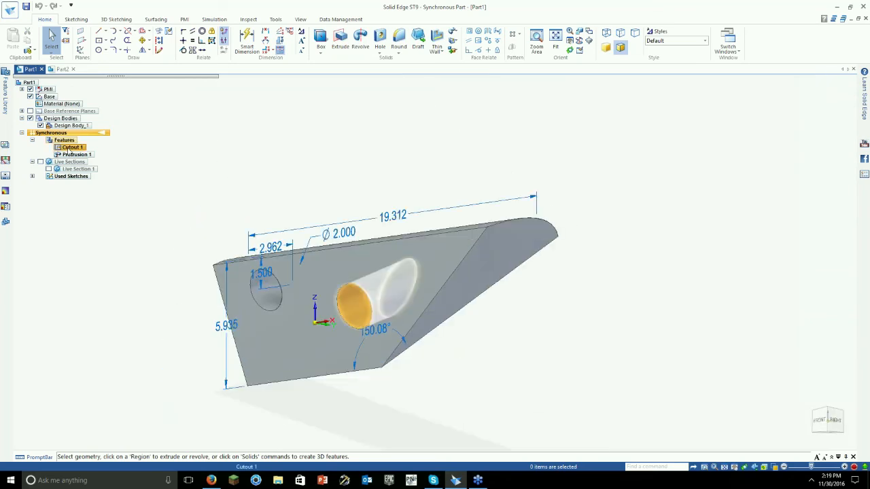
# - Review the commands available for the cutout and protrusion in the synchronous feature list without applying any
pyautogui.click(69, 148)
pyautogui.rightClick(70, 156)
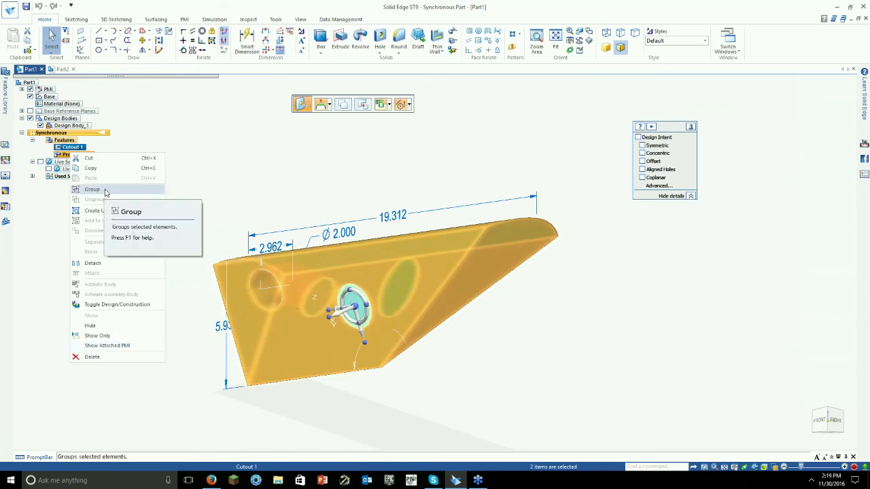
pyautogui.click(272, 172)
pyautogui.moveTo(289, 147); pyautogui.dragTo(307, 158, button='middle')
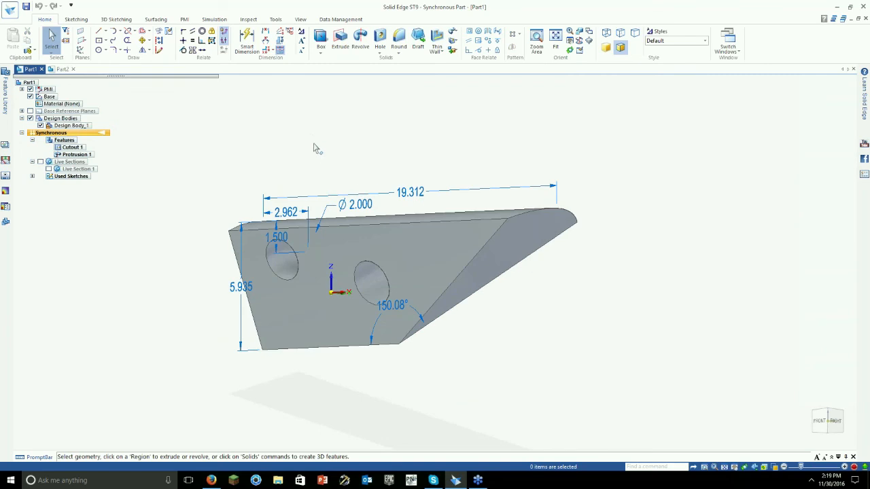
pyautogui.scroll(2, 316, 157)
pyautogui.keyDown('shift'); pyautogui.moveTo(316, 157); pyautogui.dragTo(343, 112, button='middle'); pyautogui.keyUp('shift')
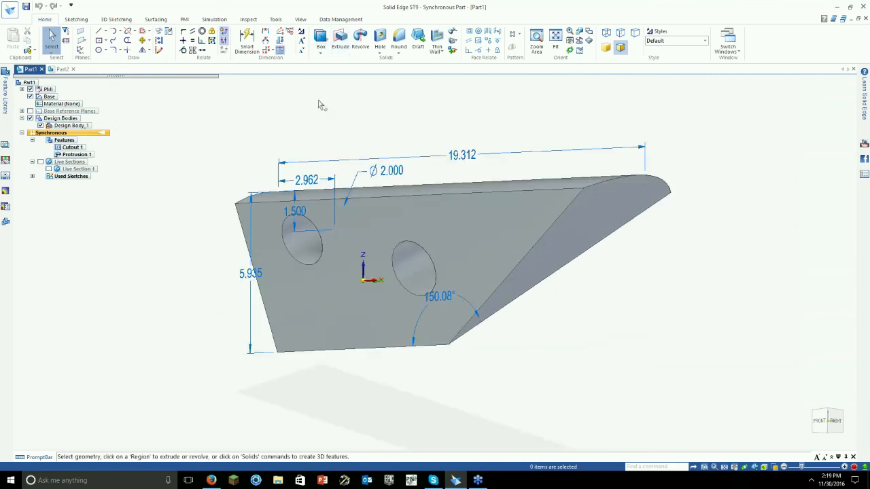
# - Create a new document from the ANSI Inch Sheet Metal template
pyautogui.click(8, 9)
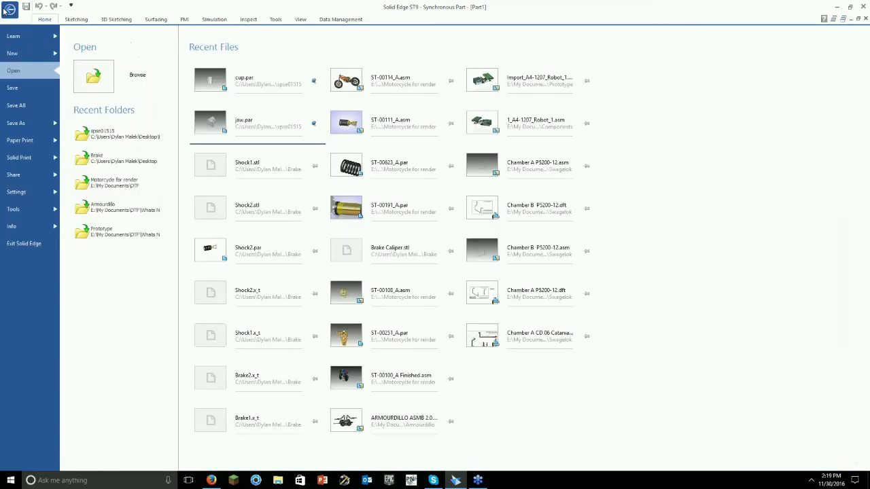
pyautogui.click(12, 53)
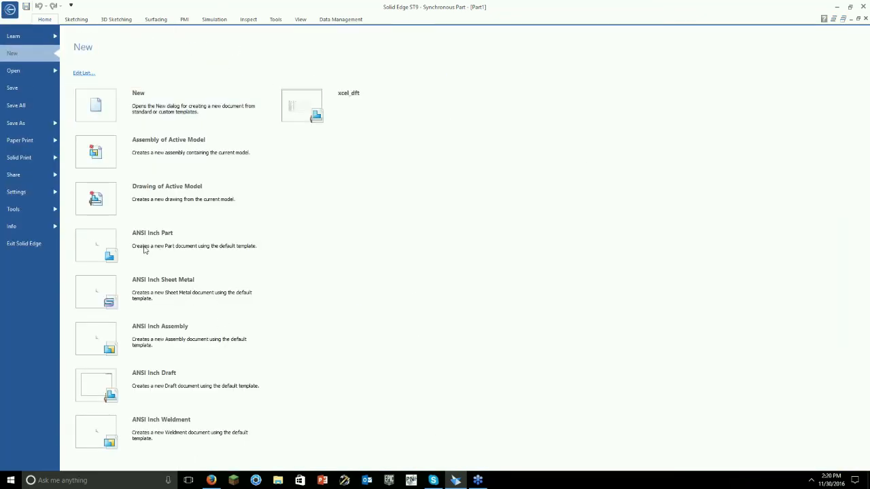
pyautogui.press('Escape')
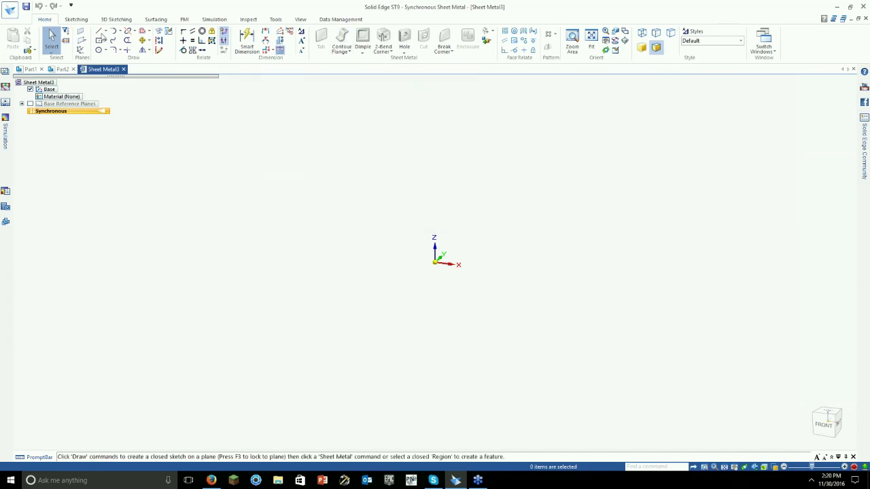
# - Sketch a rectangle about 15.09 in wide on the front XZ plane, centred on the origin
pyautogui.click(98, 41)
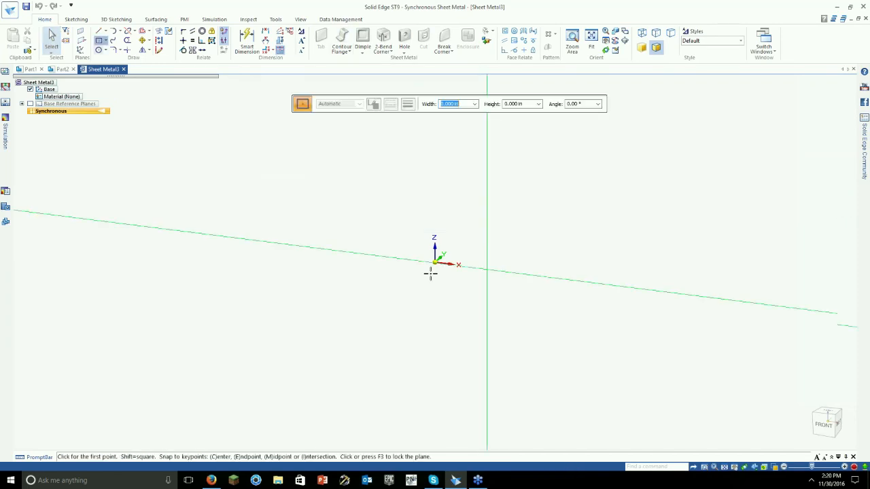
pyautogui.click(431, 266)
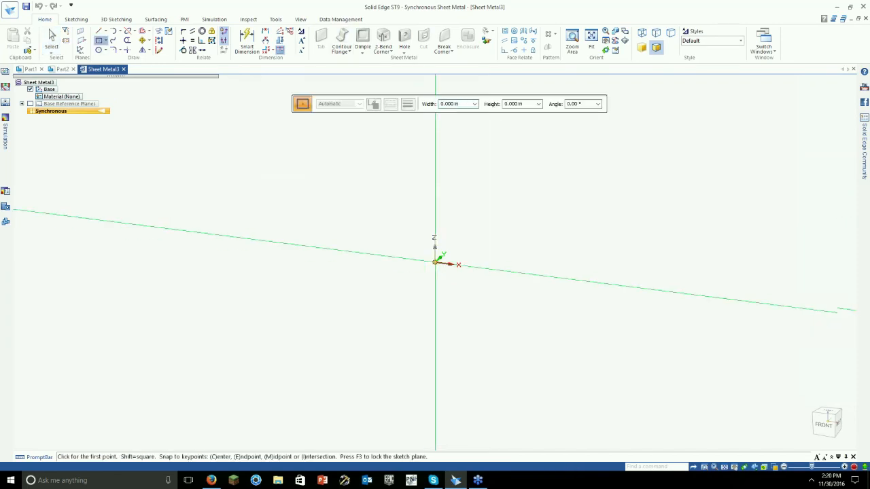
pyautogui.click(673, 117)
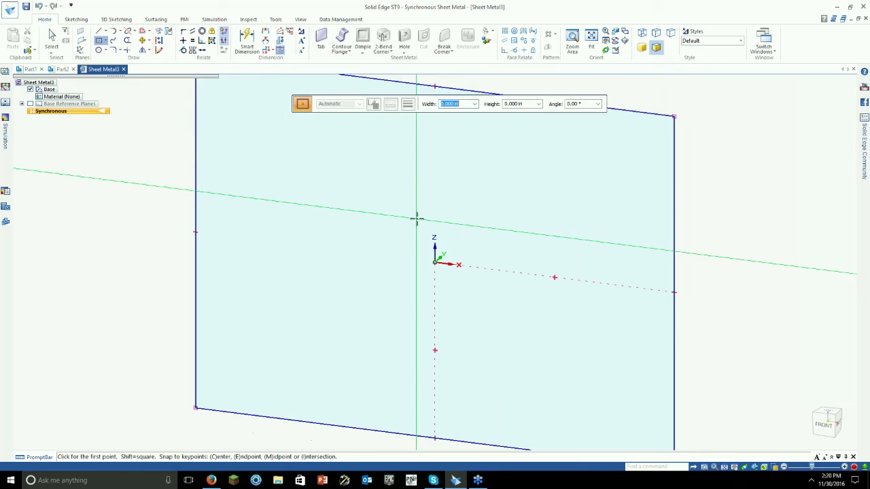
pyautogui.scroll(-4, 397, 243)
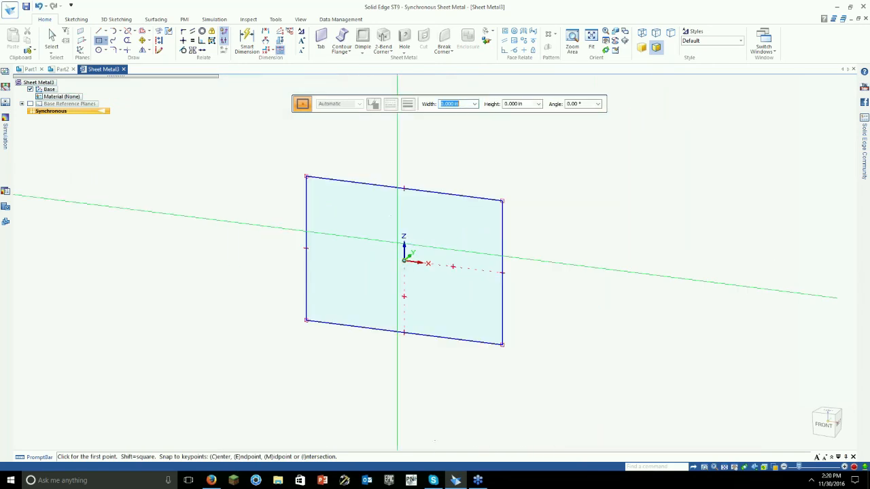
# - Dimension the rectangle with a width of 15 in and a height of 11 in
pyautogui.click(246, 39)
pyautogui.click(386, 158)
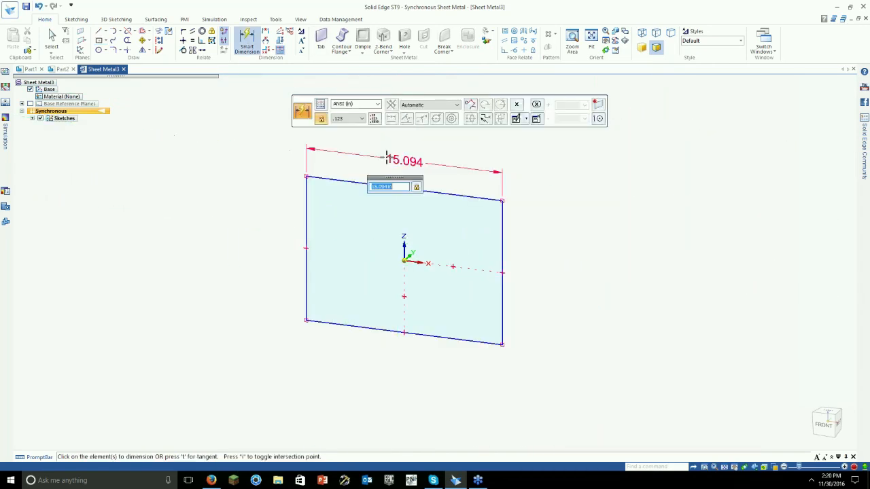
pyautogui.write('15')
pyautogui.press('Return')
pyautogui.click(307, 201)
pyautogui.click(271, 202)
pyautogui.write('11')
pyautogui.press('Return')
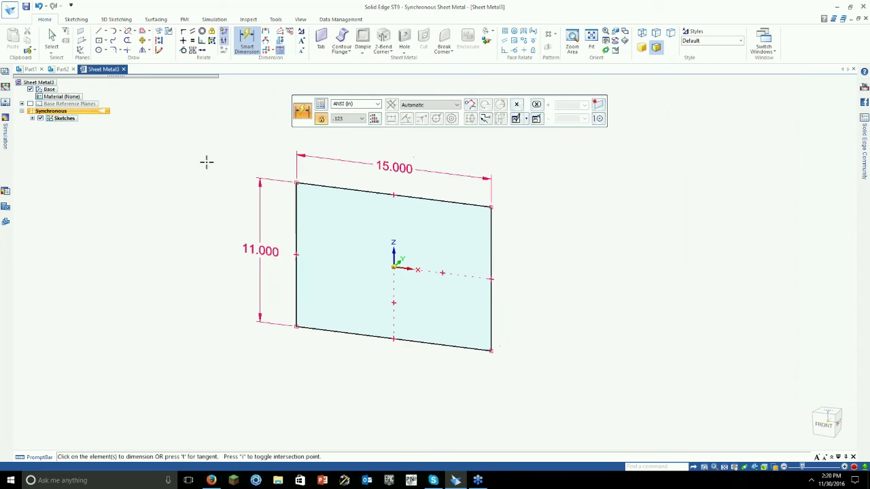
pyautogui.press('Escape')
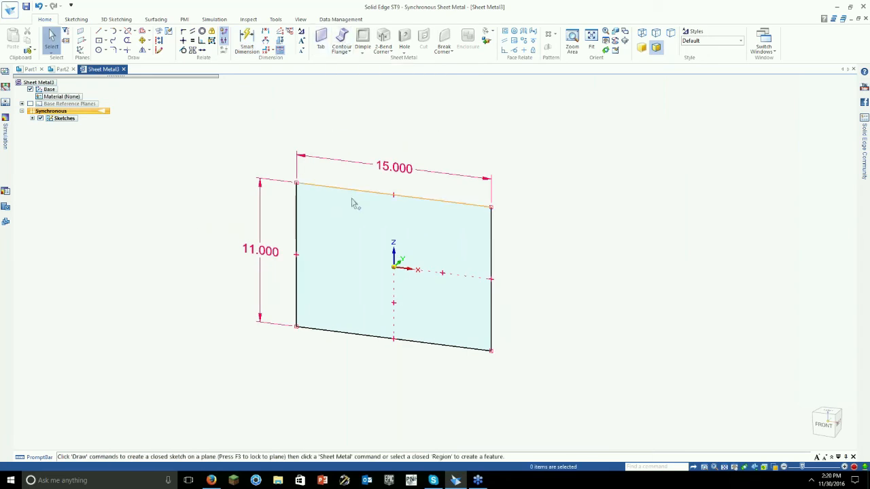
pyautogui.scroll(3, 359, 215)
pyautogui.scroll(1, 353, 216)
pyautogui.scroll(-2, 257, 205)
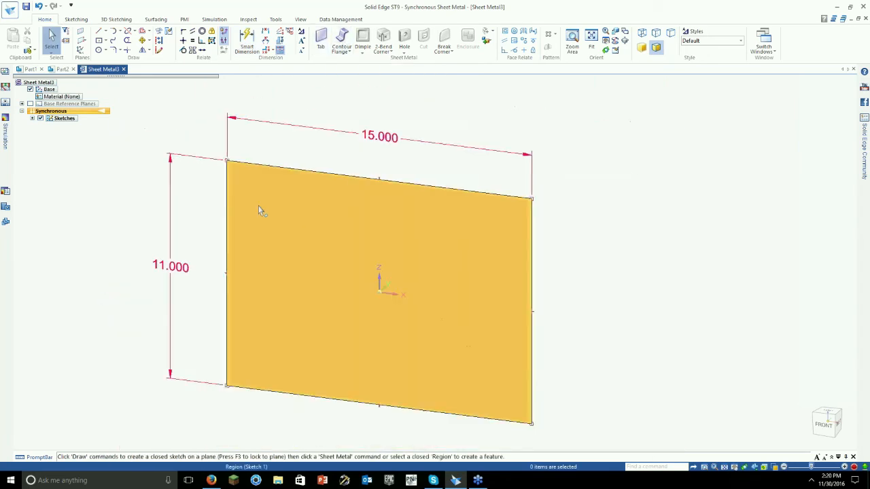
pyautogui.click(268, 215)
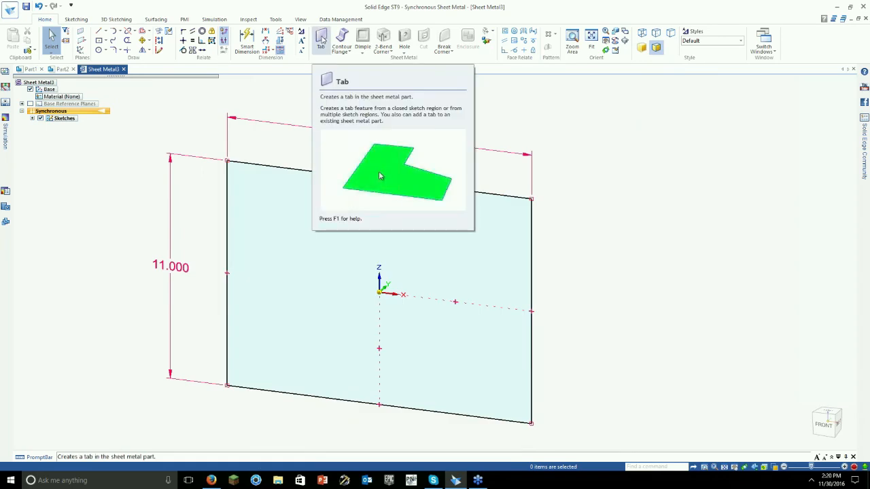
pyautogui.click(321, 39)
pyautogui.click(340, 104)
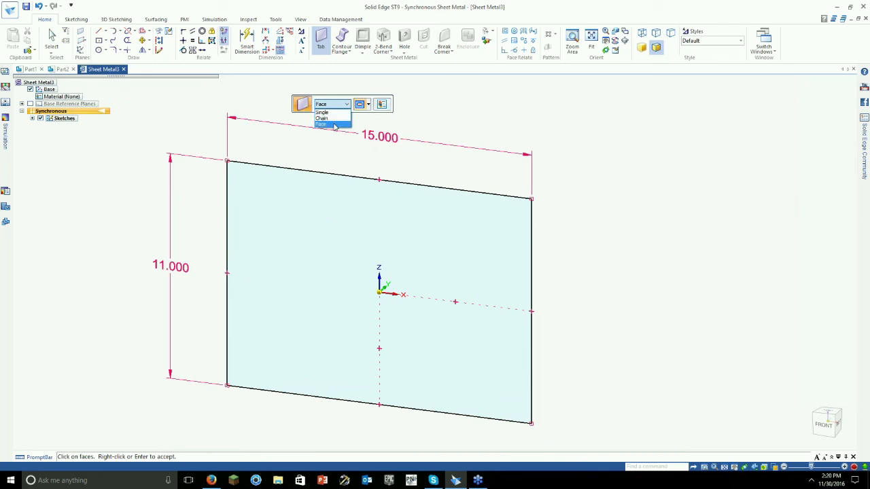
pyautogui.click(334, 125)
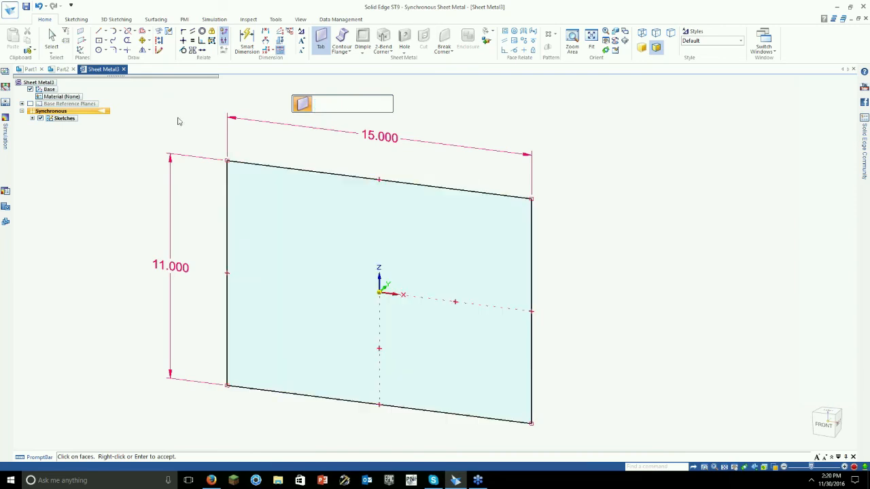
pyautogui.click(52, 34)
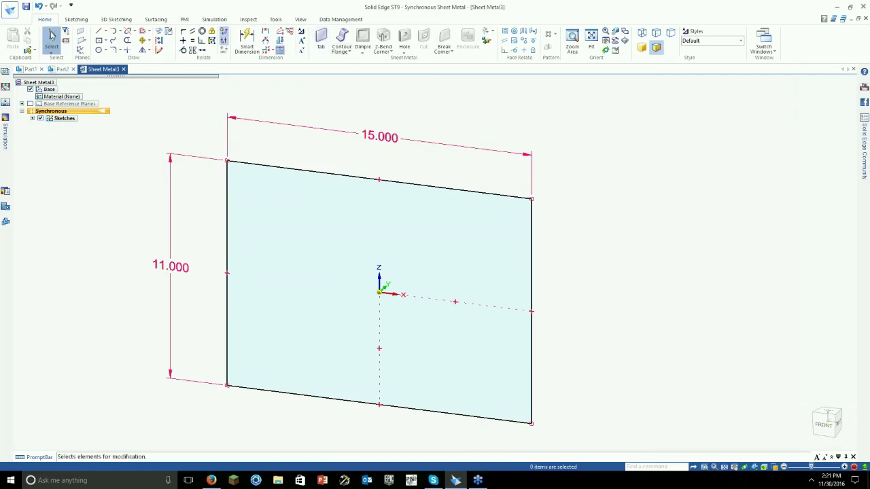
# - Start a tab from the rectangle's region and choose 14 gage for the sheet in the Material Table
pyautogui.click(293, 219)
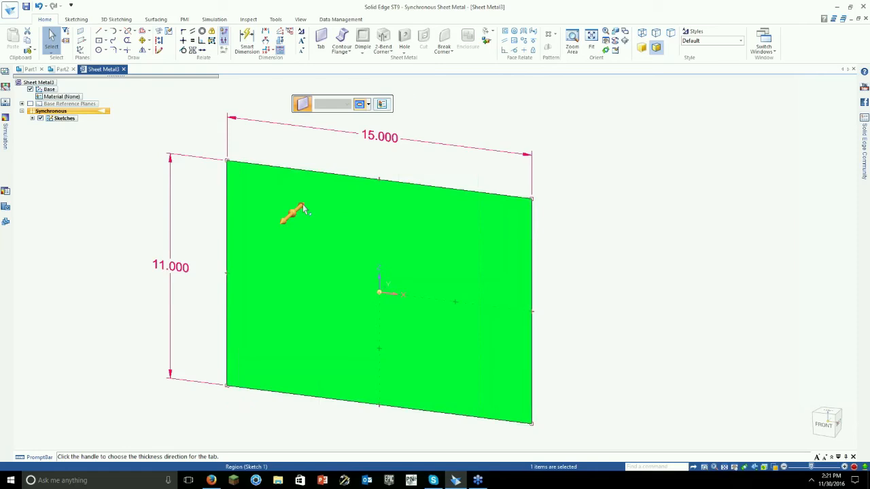
pyautogui.click(382, 104)
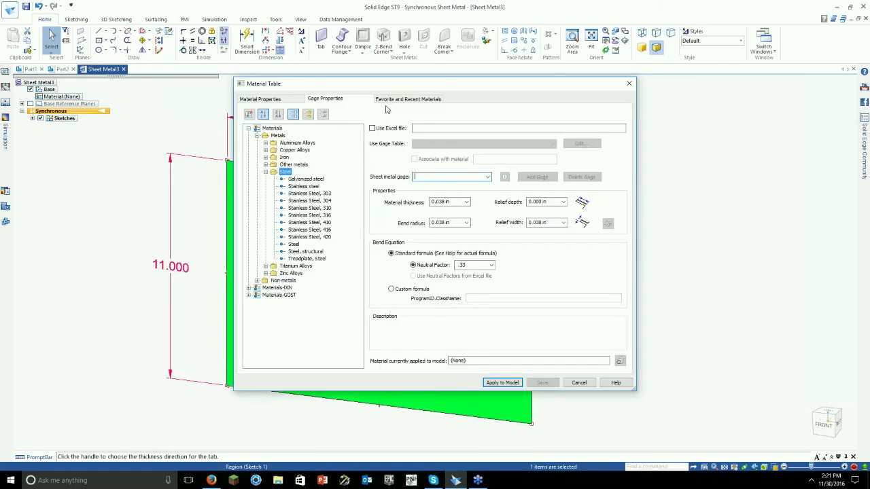
pyautogui.click(487, 177)
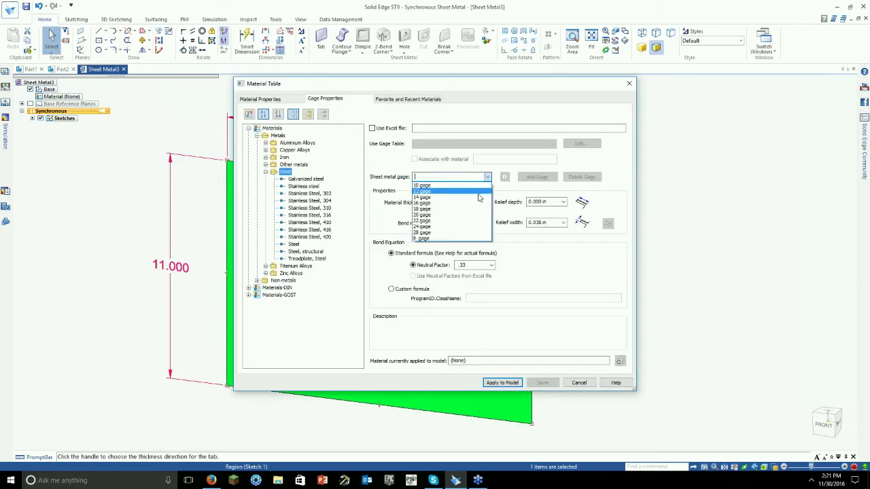
pyautogui.click(479, 197)
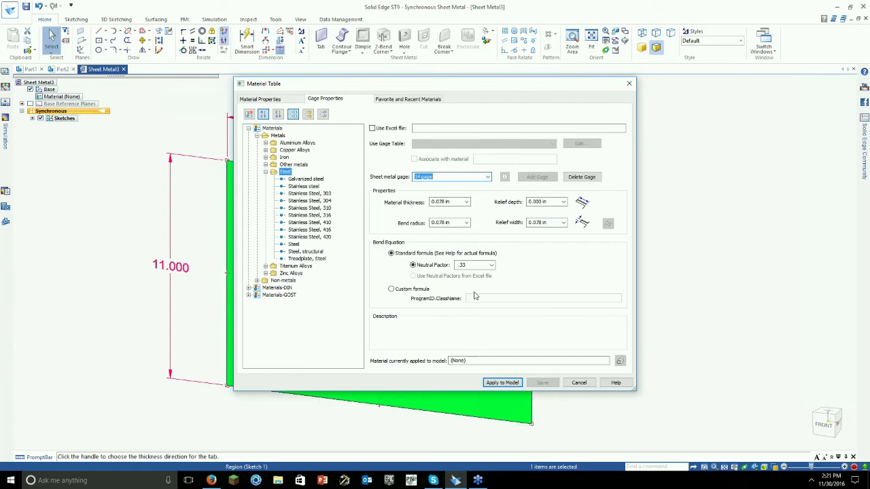
# - Apply the 14 gage properties to the model and create the base tab from the rectangular sketch region, 0.078 in thick
pyautogui.click(503, 383)
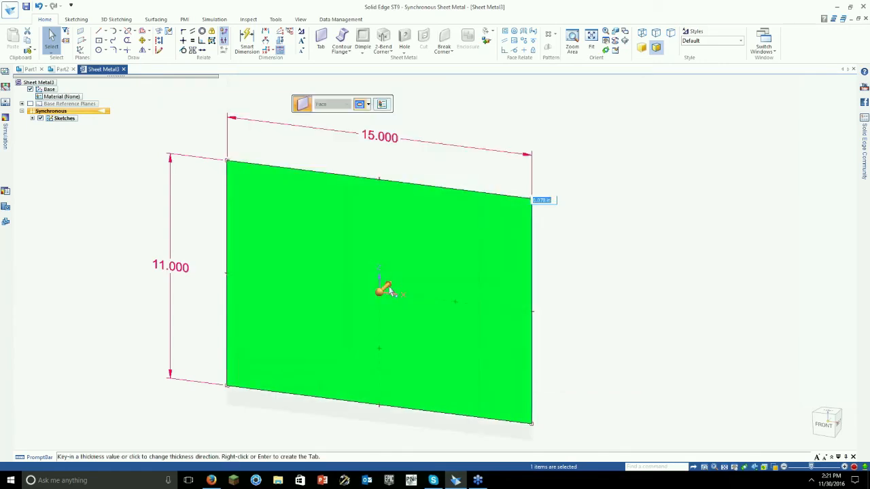
pyautogui.click(389, 288)
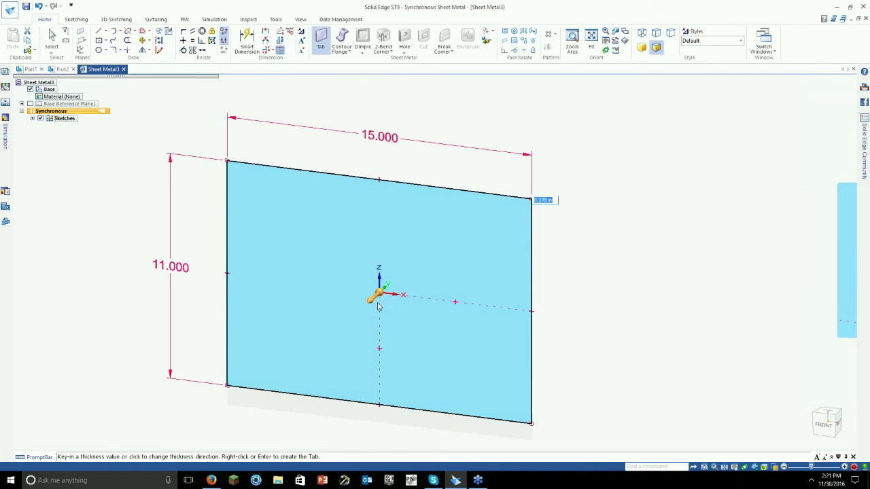
pyautogui.scroll(4, 378, 303)
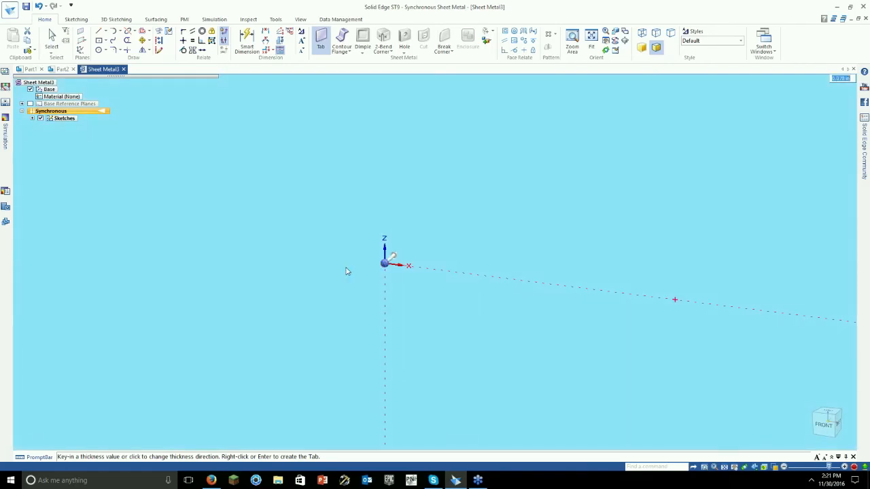
pyautogui.scroll(-5, 346, 271)
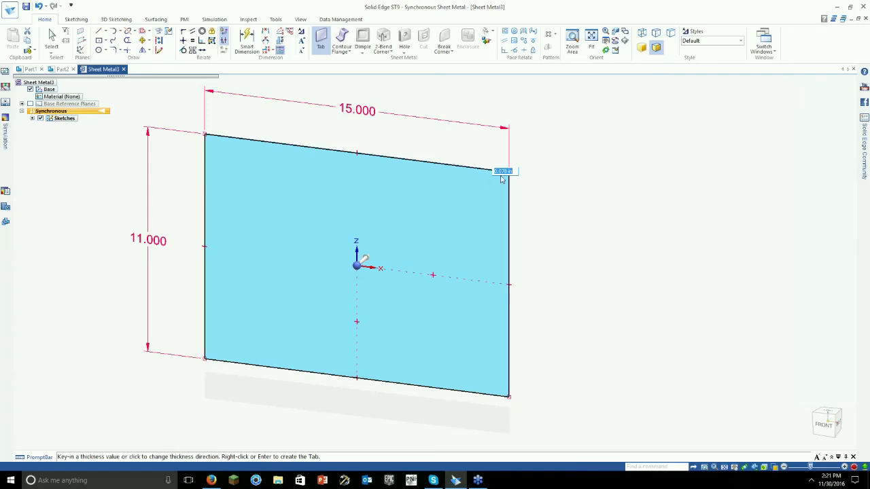
pyautogui.press('Return')
# - Sketch two connected lines on the locked front face, forming a V that crosses the tab's upper edge and meets near the origin
pyautogui.moveTo(596, 242); pyautogui.dragTo(533, 153, button='middle')
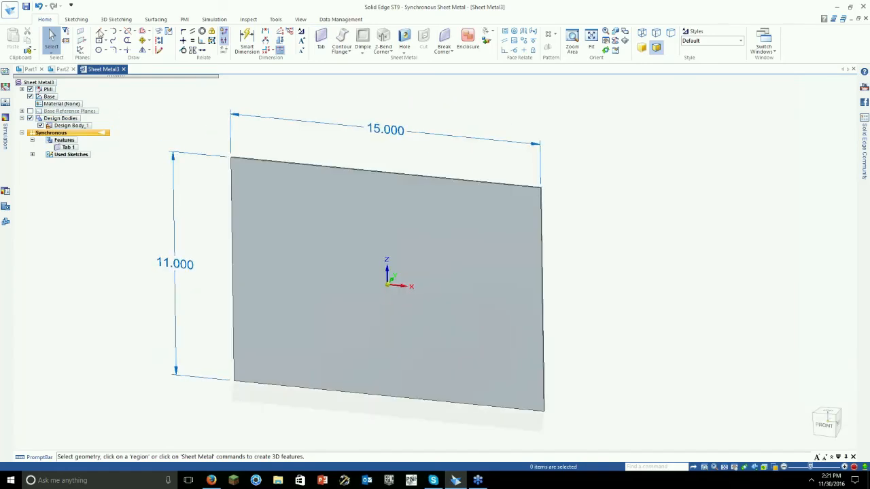
pyautogui.click(98, 31)
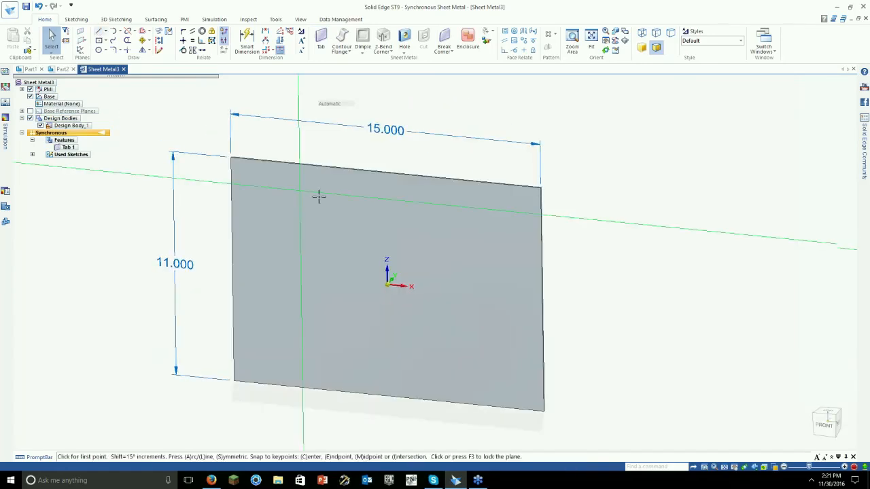
pyautogui.press('F3')
pyautogui.click(284, 147)
pyautogui.click(387, 260)
pyautogui.click(454, 159)
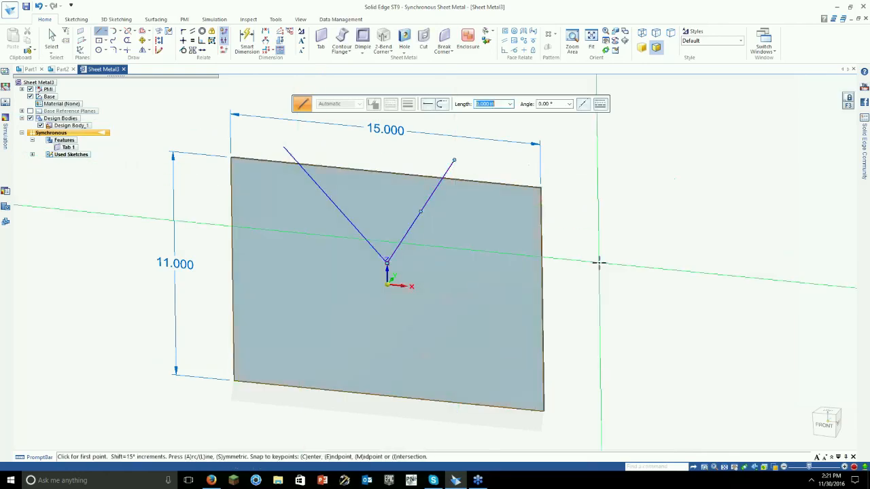
pyautogui.press('Escape')
pyautogui.moveTo(615, 293); pyautogui.dragTo(561, 301, button='middle')
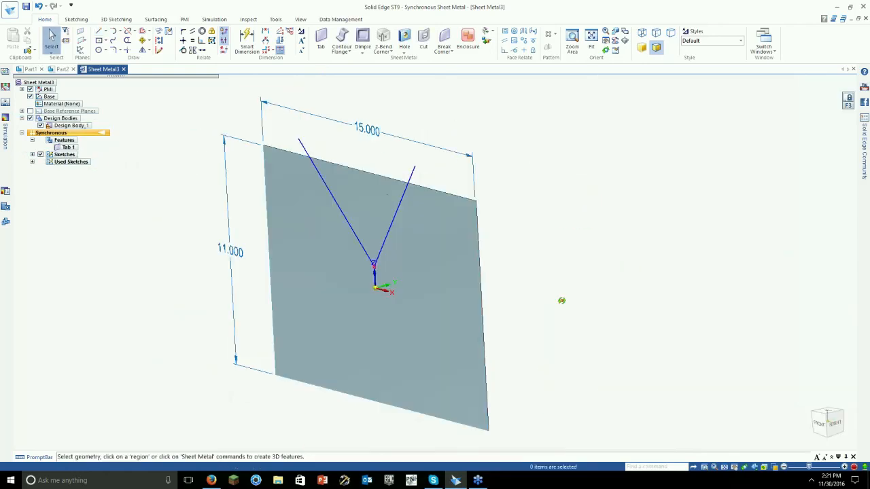
pyautogui.click(396, 204)
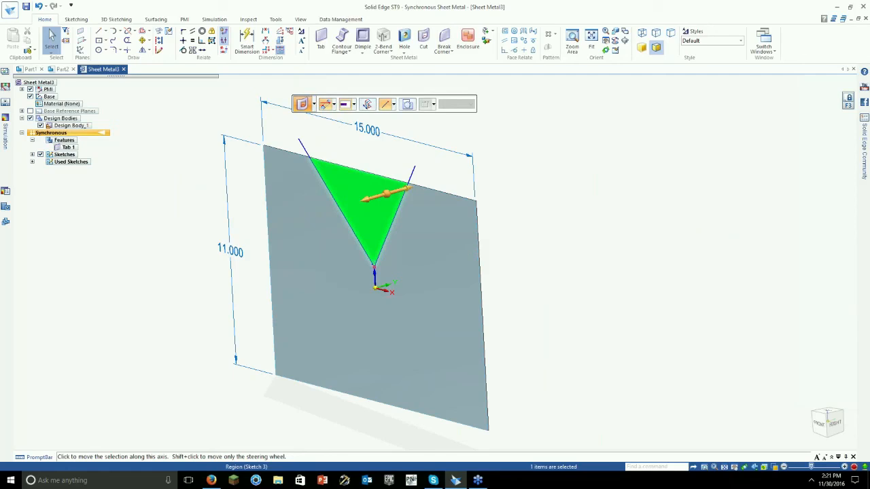
pyautogui.click(398, 192)
pyautogui.press('Escape')
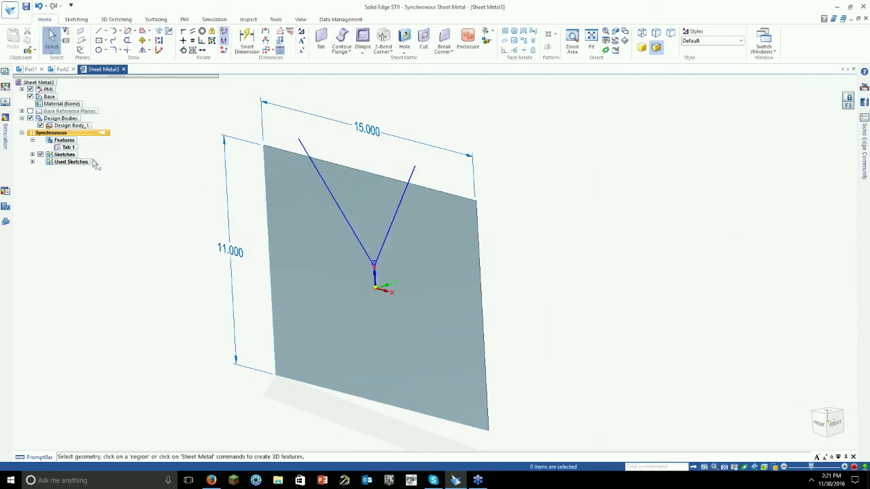
# - Move the V-shaped sketch, Sketch 3, off the tab's front face along the face normal
pyautogui.click(33, 163)
pyautogui.click(62, 169)
pyautogui.click(33, 154)
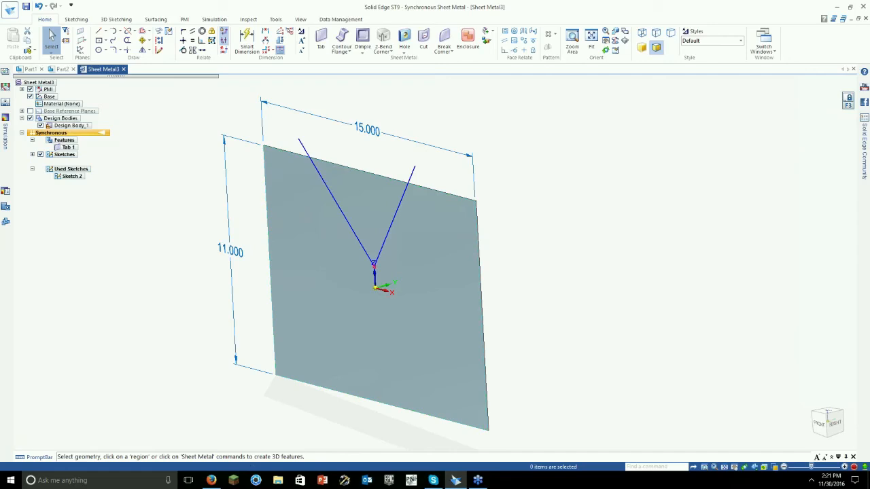
pyautogui.click(77, 161)
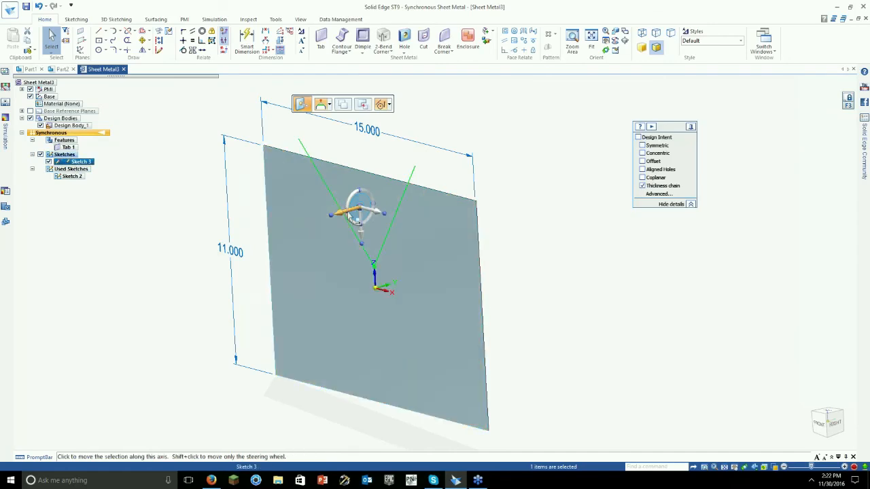
pyautogui.click(348, 212)
pyautogui.click(266, 236)
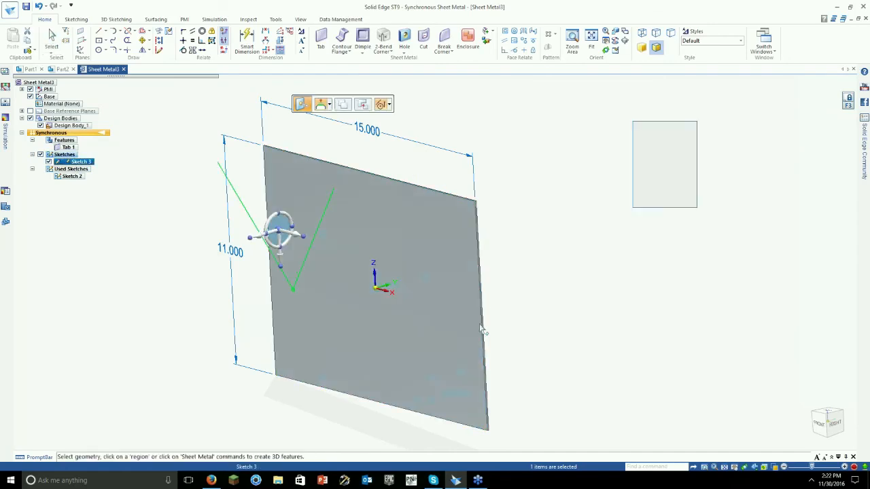
pyautogui.moveTo(476, 266)
pyautogui.mouseDown(button='middle')
pyautogui.moveTo(517, 268)
pyautogui.moveTo(479, 242)
pyautogui.moveTo(510, 261)
pyautogui.mouseUp(button='middle')
pyautogui.click(383, 211)
pyautogui.moveTo(384, 204); pyautogui.dragTo(403, 214, button='middle')
pyautogui.press('Escape')
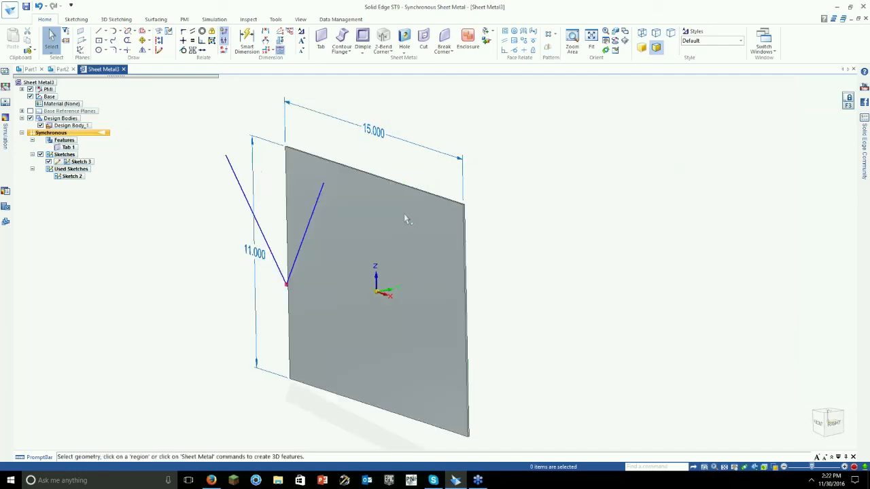
# - Start a Cut with an Open profile and Chain selection, and accept the two lines of the offset V sketch as its profile
pyautogui.moveTo(403, 258); pyautogui.dragTo(442, 252, button='middle')
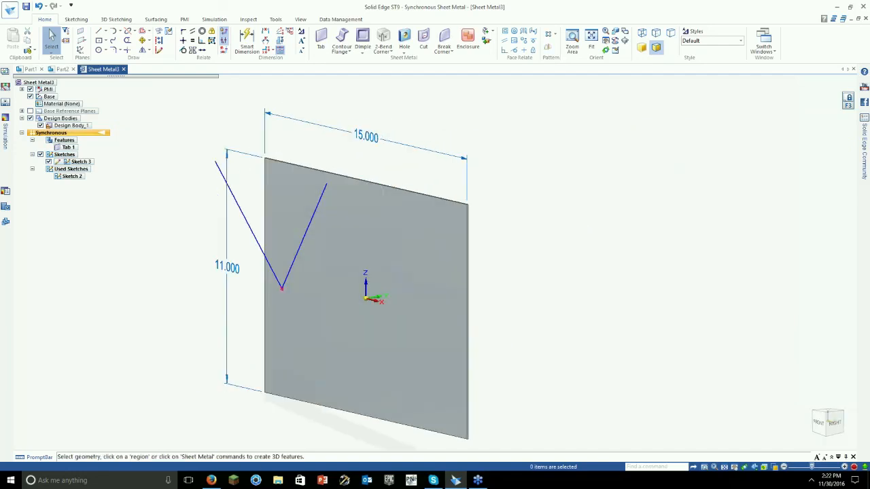
pyautogui.click(423, 41)
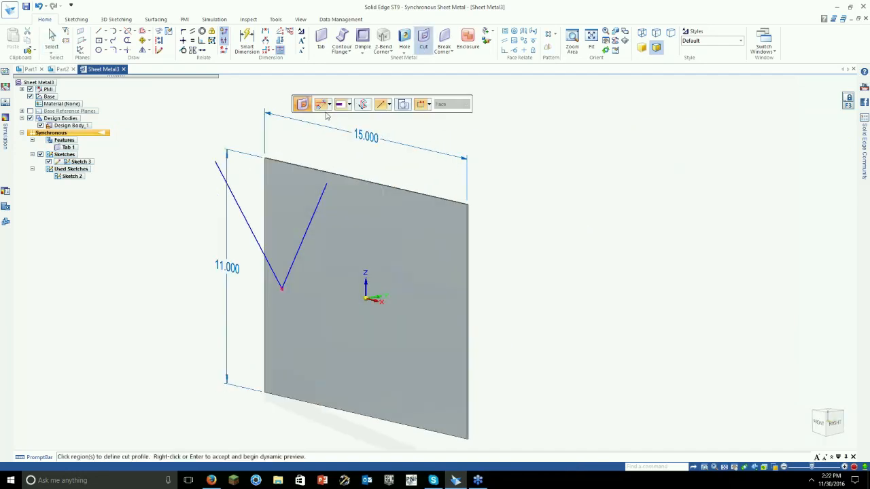
pyautogui.click(419, 105)
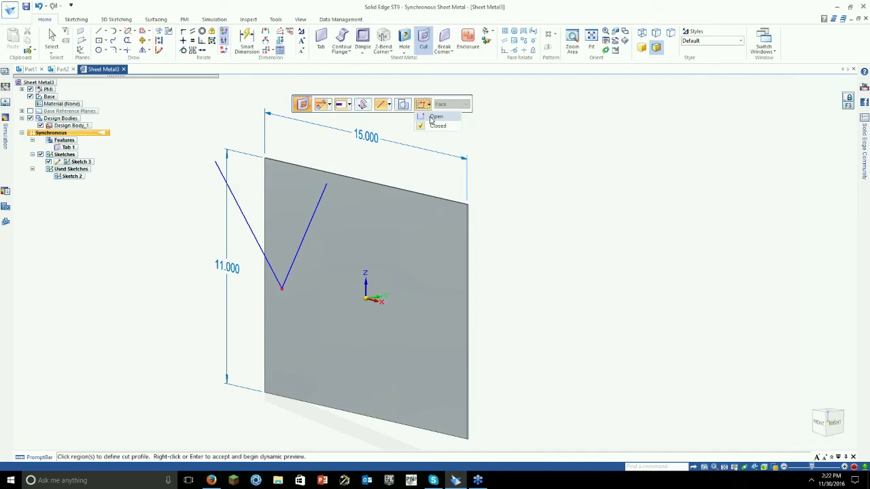
pyautogui.click(433, 117)
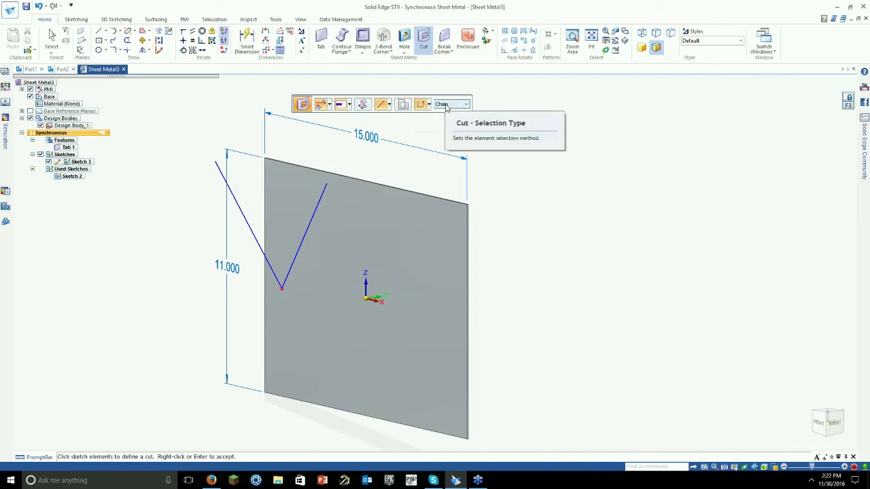
pyautogui.click(447, 105)
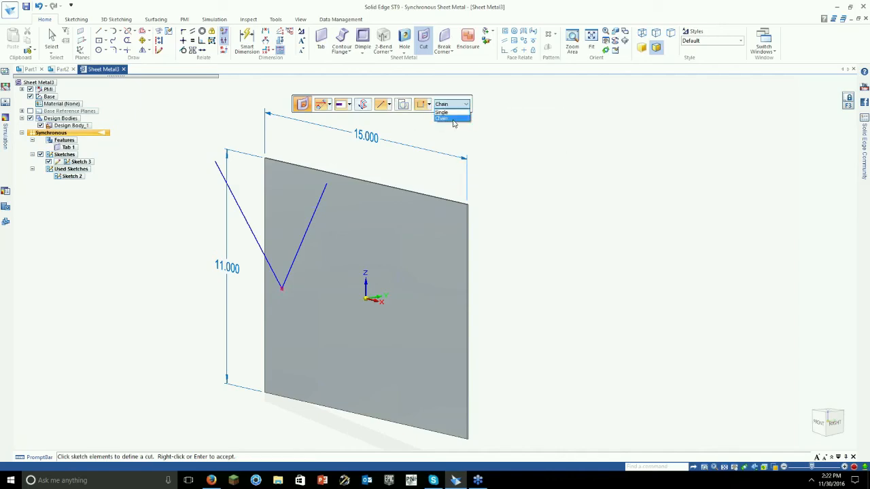
pyautogui.click(454, 121)
pyautogui.click(321, 203)
pyautogui.rightClick(524, 272)
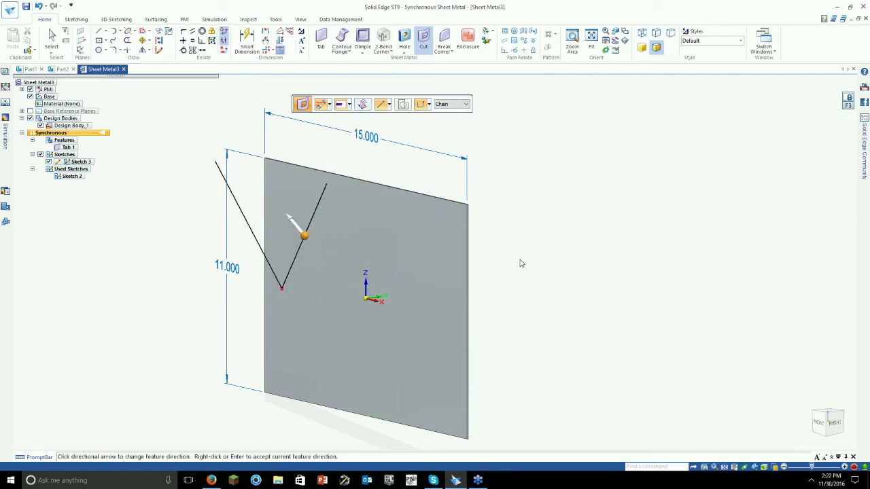
# - Direct the cut to the inside of the V and extend it with a Finite extent past the sheet
pyautogui.moveTo(524, 272); pyautogui.dragTo(559, 276, button='middle')
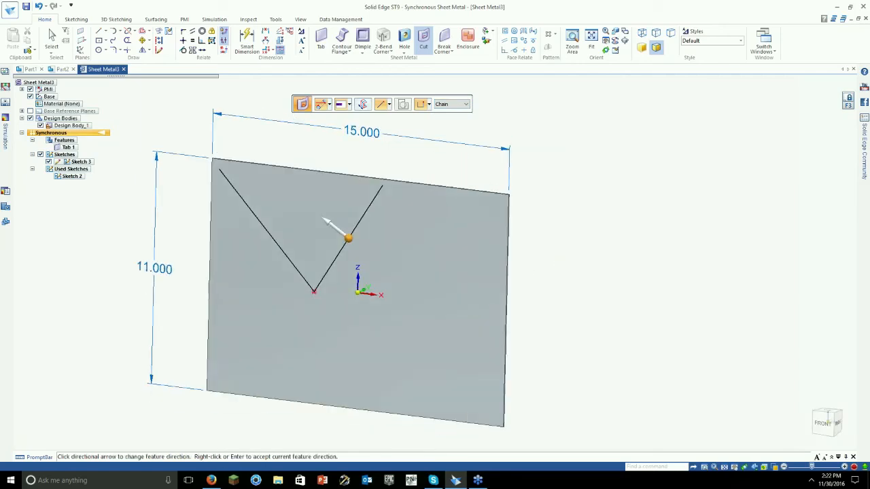
pyautogui.click(342, 234)
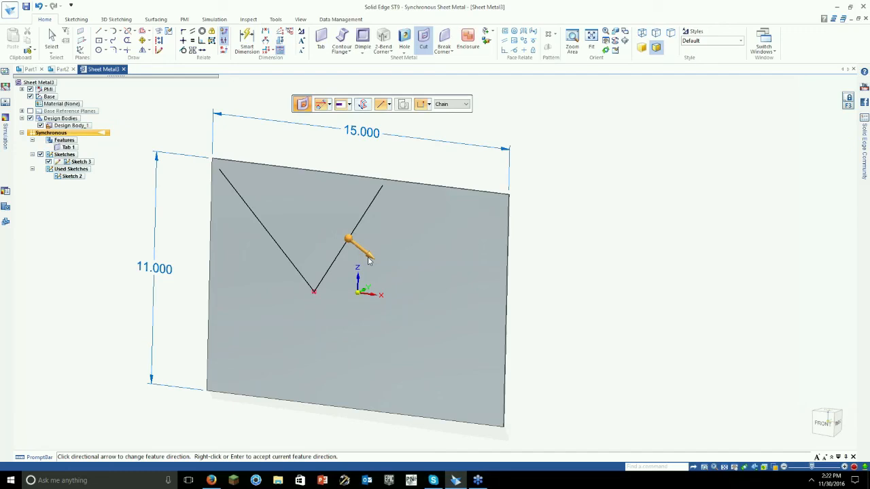
pyautogui.moveTo(429, 277)
pyautogui.mouseDown(button='middle')
pyautogui.moveTo(466, 256)
pyautogui.moveTo(432, 284)
pyautogui.moveTo(356, 298)
pyautogui.mouseUp(button='middle')
pyautogui.click(399, 254)
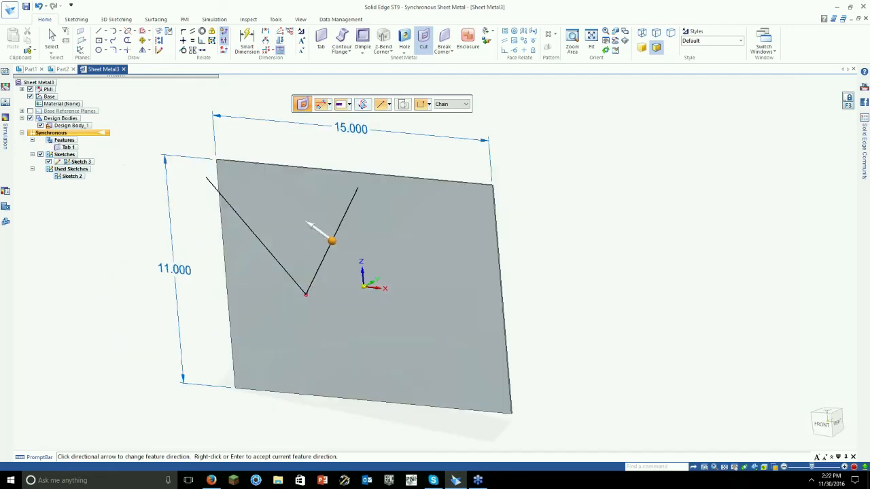
pyautogui.rightClick(505, 242)
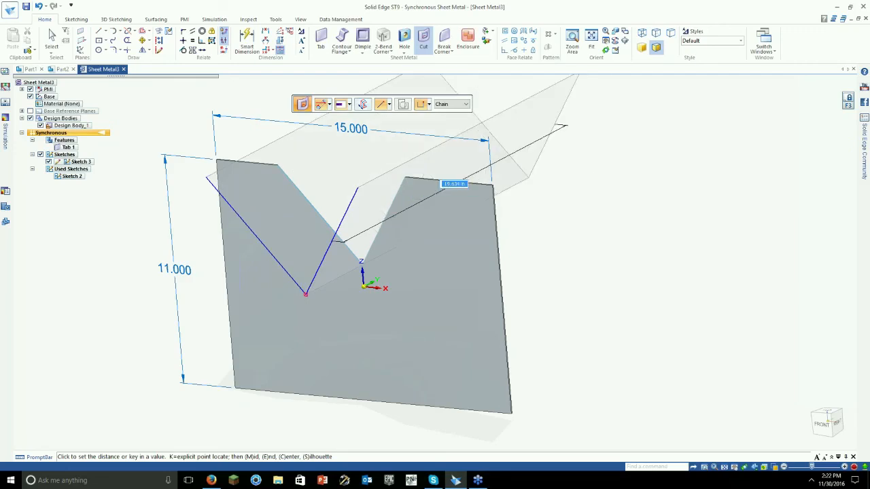
pyautogui.click(349, 105)
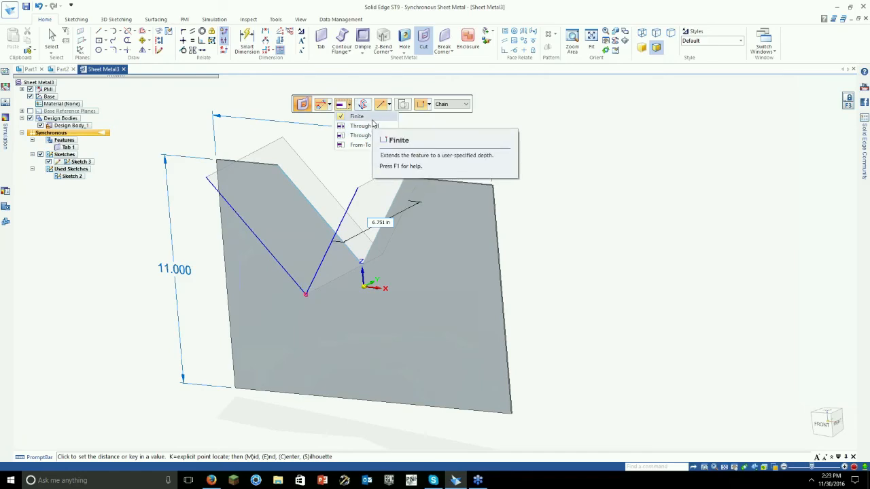
pyautogui.click(372, 122)
pyautogui.click(411, 205)
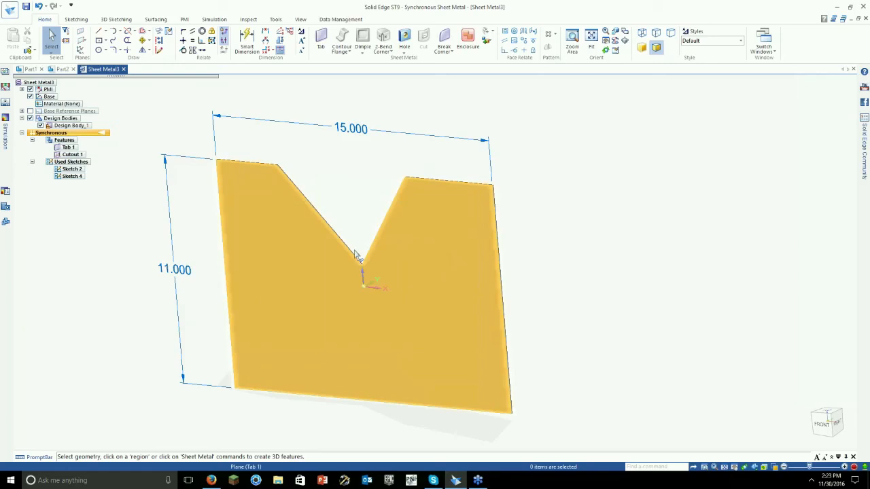
# - Try moving the notched sheet far away from the origin along its face normal, and undo the move
pyautogui.hotkey('ctrl', 'r')
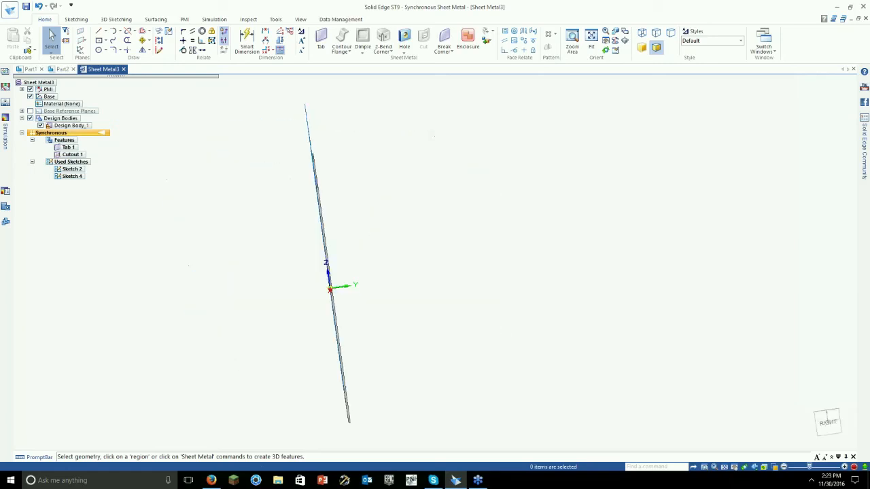
pyautogui.moveTo(400, 233); pyautogui.dragTo(469, 237, button='middle')
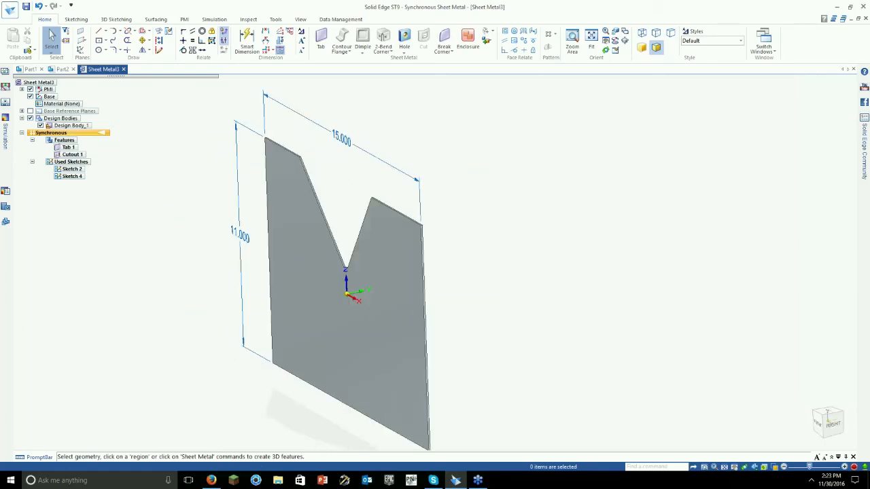
pyautogui.click(290, 203)
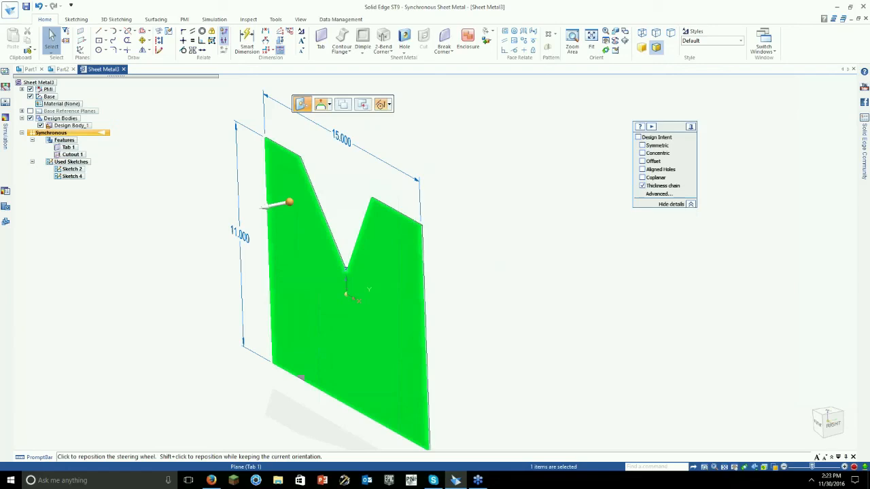
pyautogui.click(278, 205)
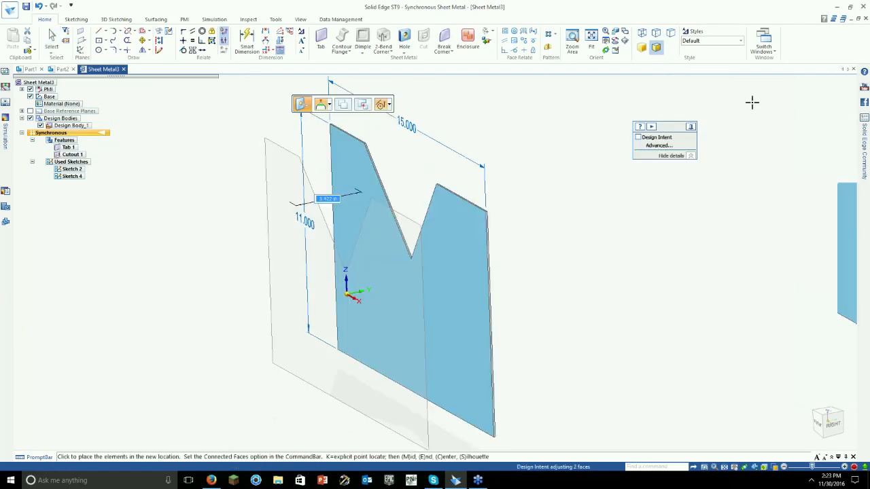
pyautogui.click(694, 162)
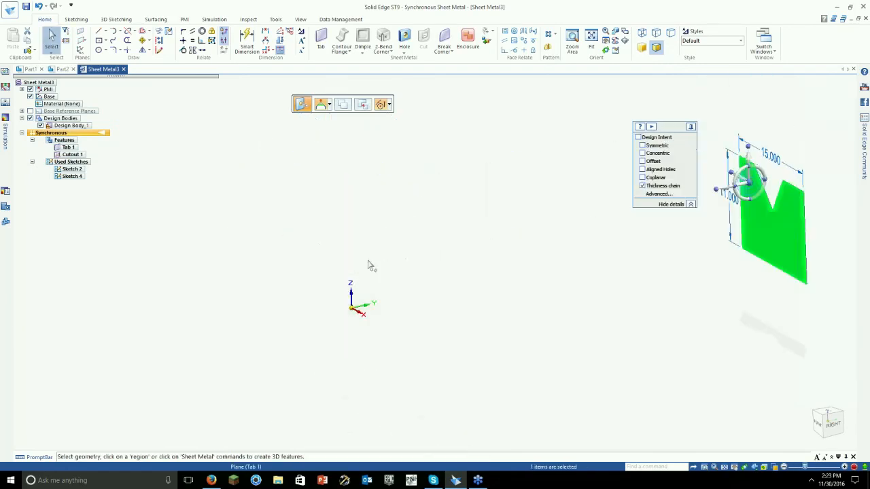
pyautogui.click(621, 299)
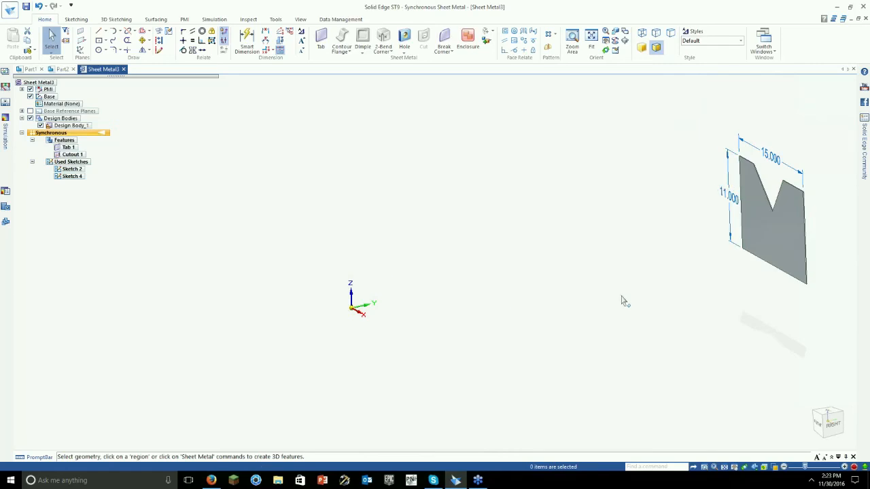
pyautogui.moveTo(511, 299); pyautogui.dragTo(532, 309, button='middle')
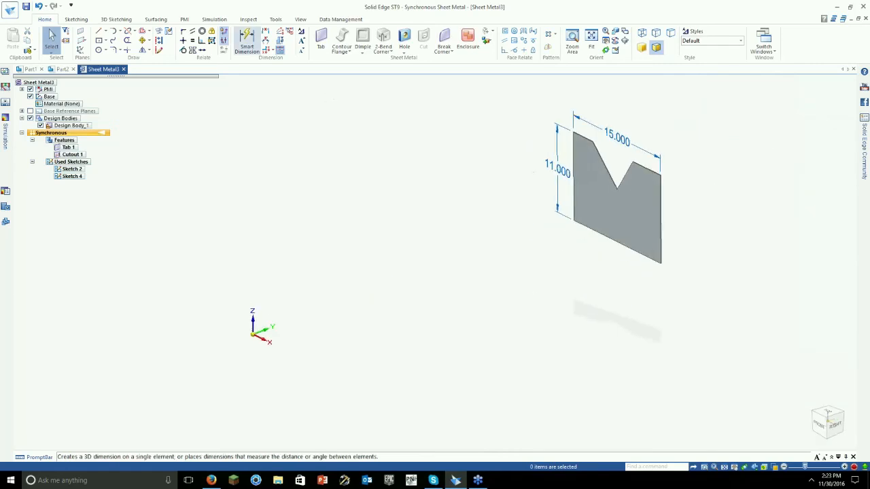
pyautogui.click(40, 7)
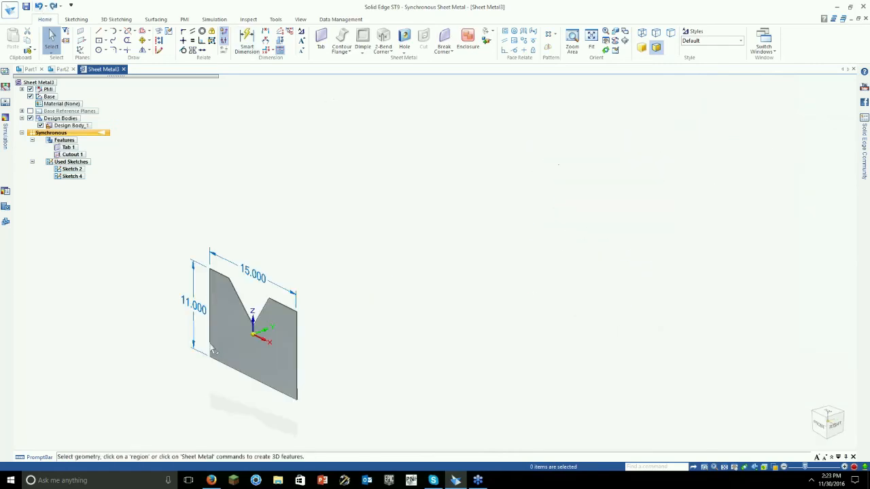
pyautogui.scroll(5, 215, 340)
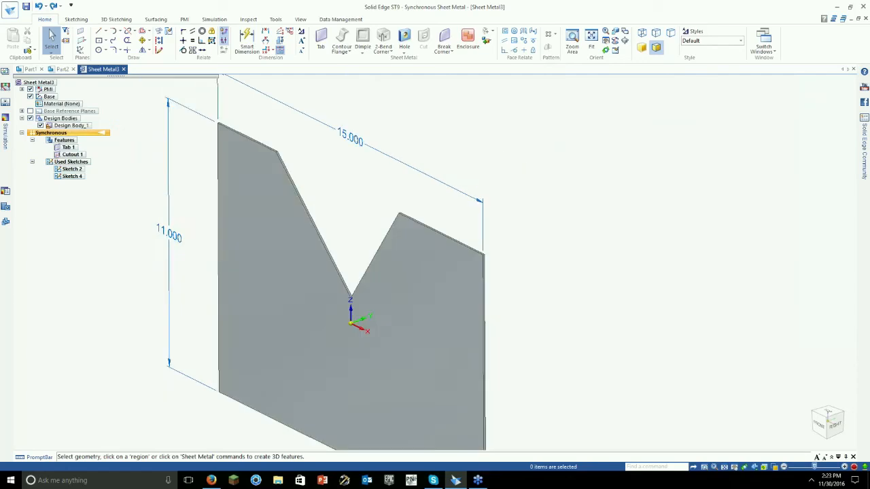
pyautogui.scroll(-1, 284, 337)
pyautogui.keyDown('shift'); pyautogui.moveTo(291, 378); pyautogui.dragTo(350, 333, button='middle'); pyautogui.keyUp('shift')
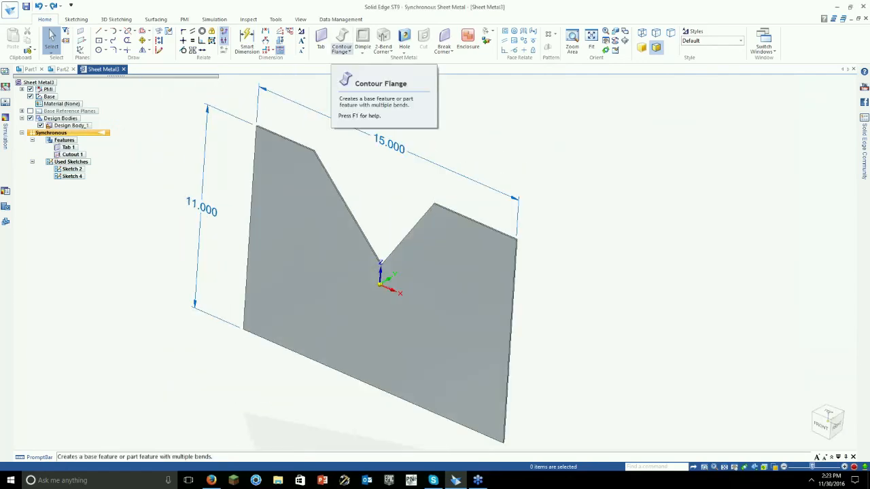
pyautogui.click(350, 52)
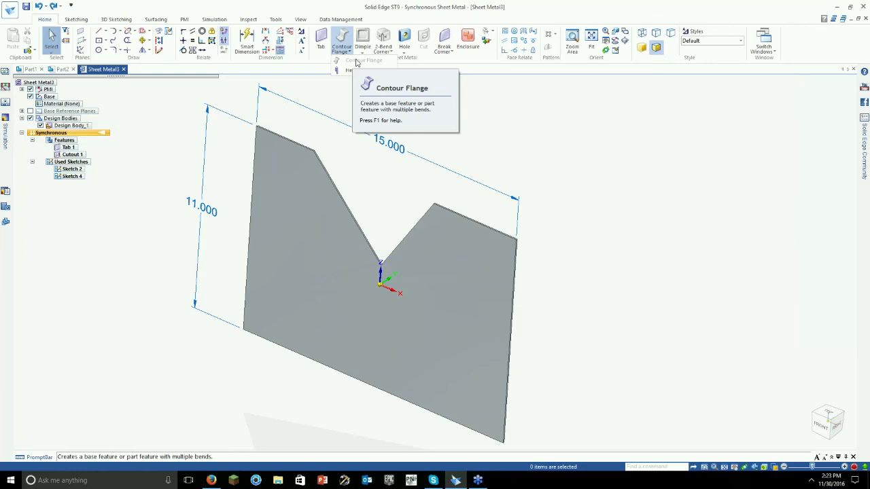
pyautogui.click(588, 252)
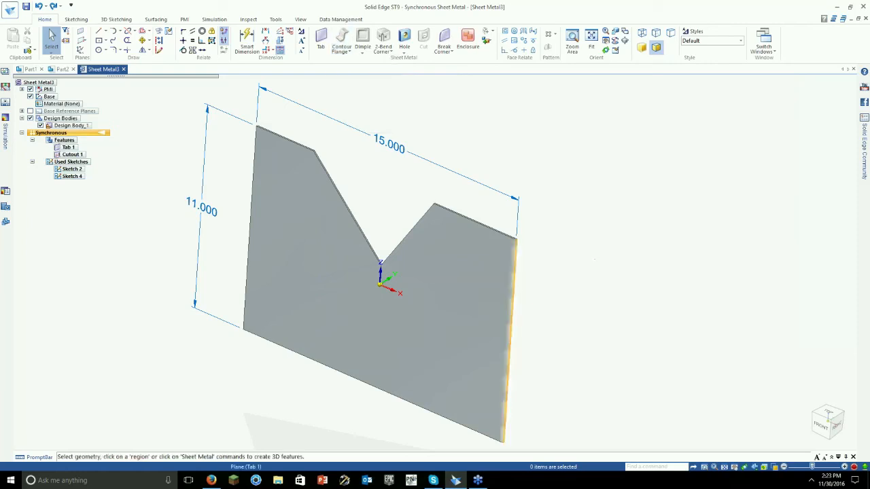
pyautogui.click(511, 286)
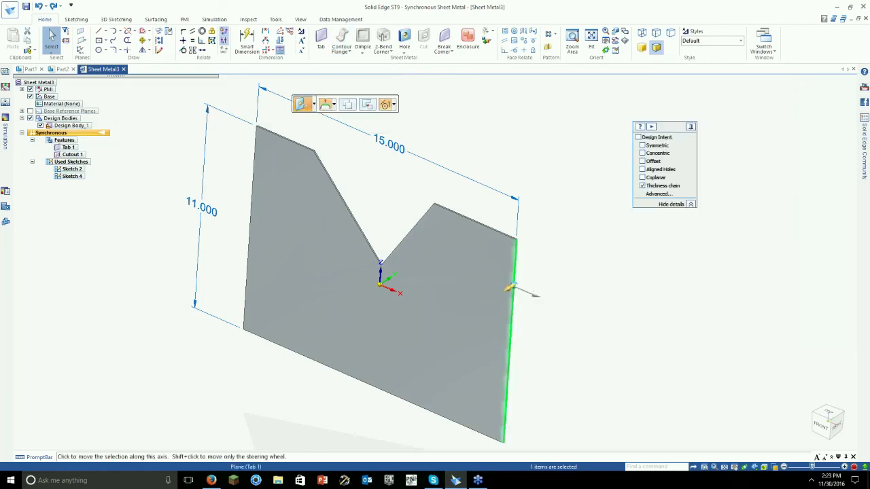
pyautogui.click(512, 288)
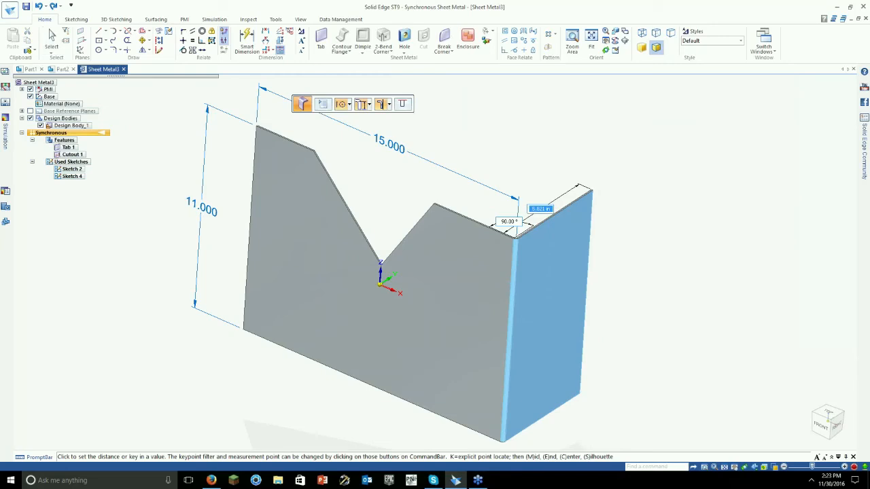
pyautogui.press('Escape')
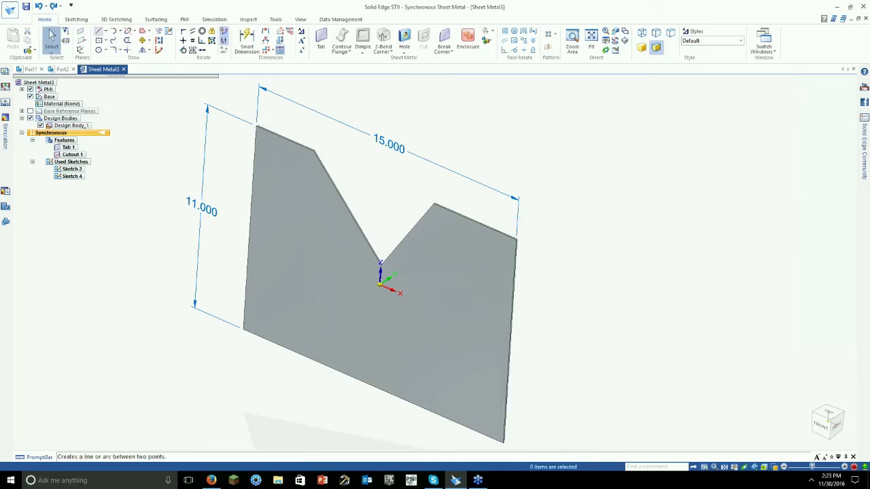
# - Lock the sketch plane to the tab's thin edge face beside the notch and sketch an open L-shaped profile from the outer corner
pyautogui.click(99, 31)
pyautogui.moveTo(493, 299); pyautogui.dragTo(444, 292, button='middle')
pyautogui.scroll(3, 444, 292)
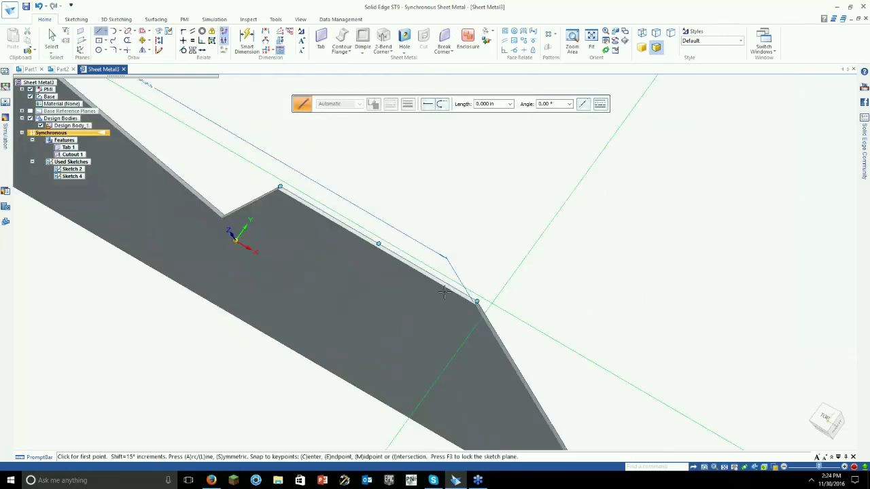
pyautogui.scroll(2, 444, 292)
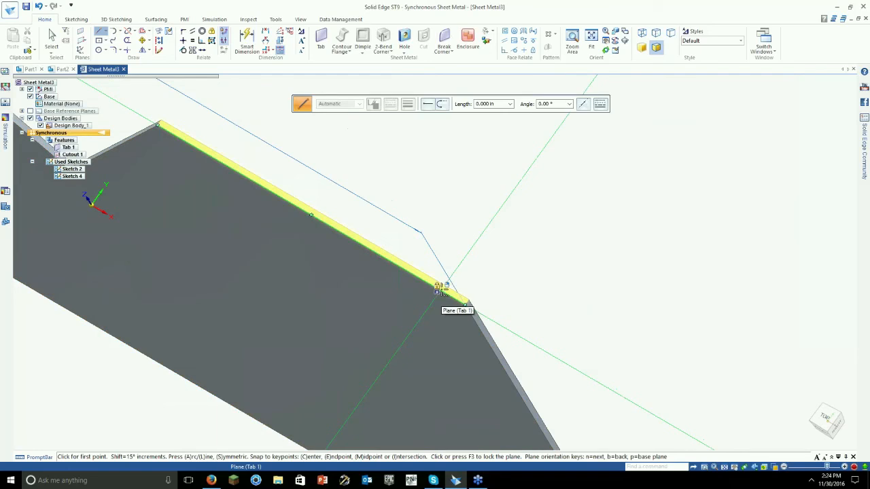
pyautogui.press('F3')
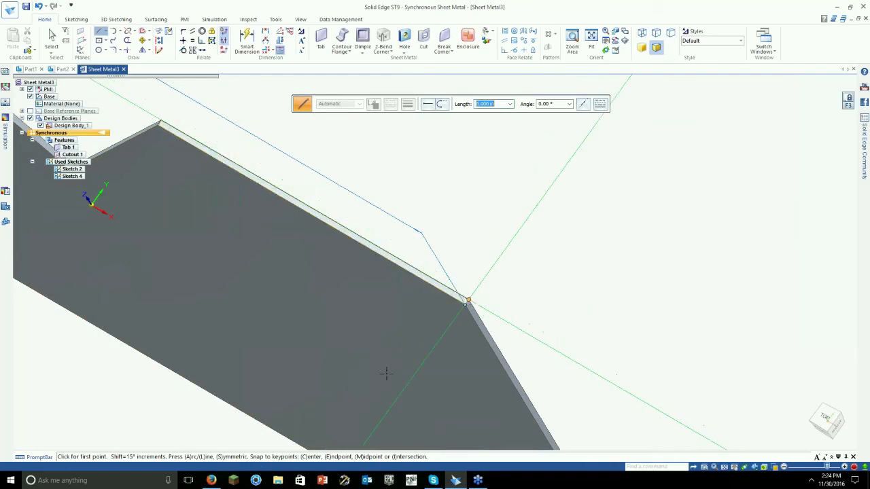
pyautogui.scroll(-2, 385, 372)
pyautogui.click(427, 335)
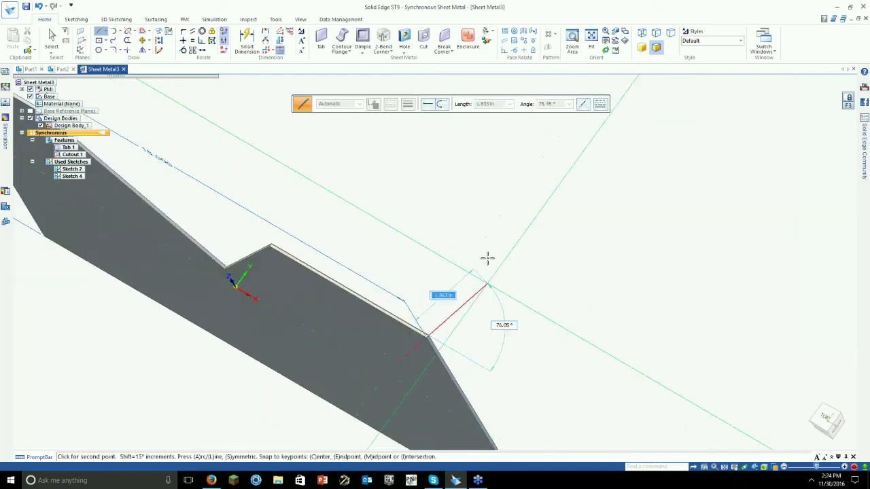
pyautogui.click(485, 256)
pyautogui.click(463, 245)
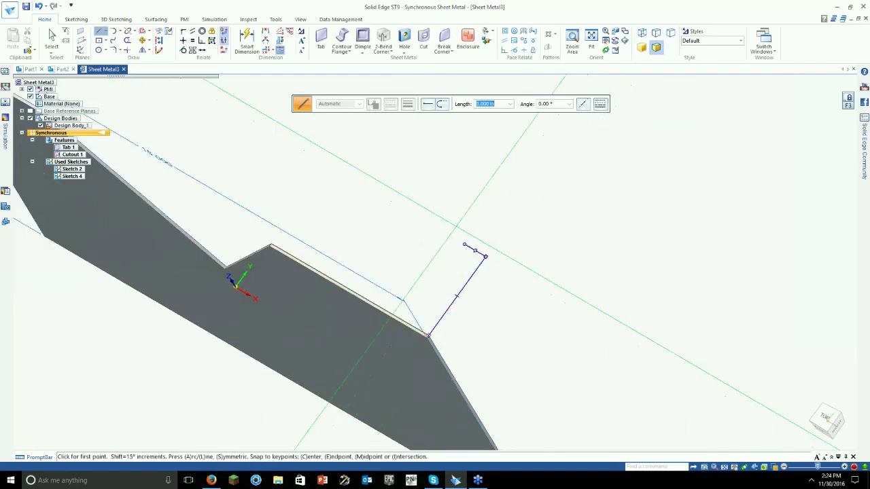
pyautogui.rightClick(474, 288)
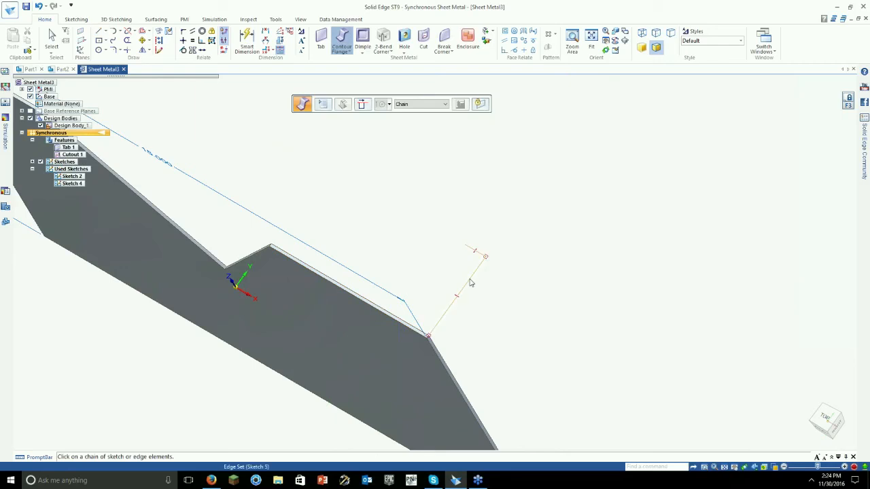
# - Start a Contour Flange with Chain selection, using the L-shaped sketch as its profile, and extend it along the adjoining tab edge
pyautogui.click(425, 106)
pyautogui.click(417, 119)
pyautogui.click(457, 276)
pyautogui.scroll(-2, 420, 294)
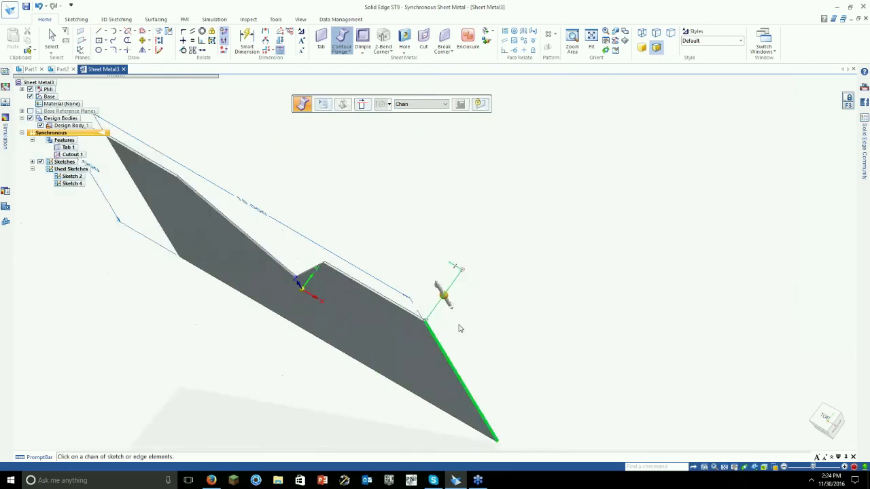
pyautogui.moveTo(459, 329); pyautogui.dragTo(328, 363, button='middle')
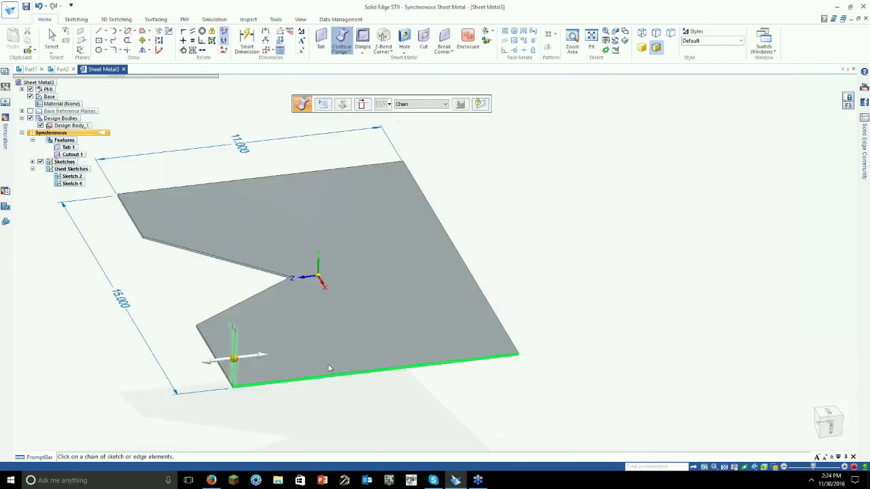
pyautogui.click(206, 365)
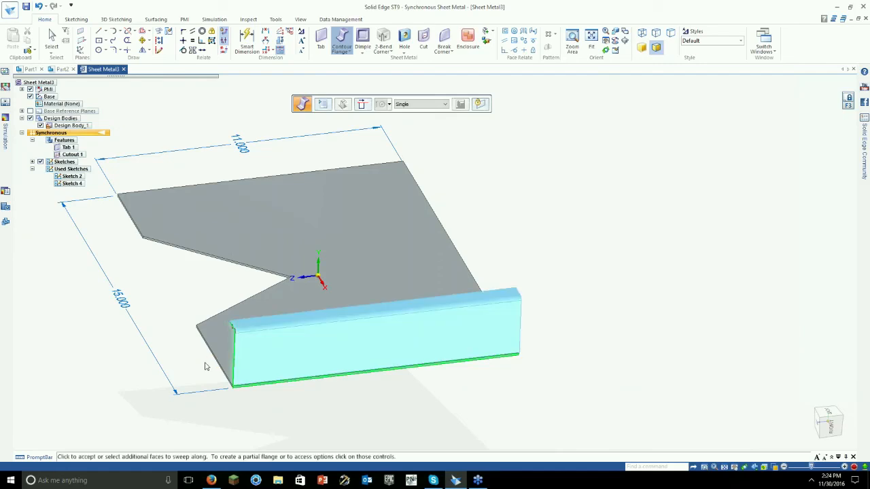
# - Switch the edge selection to Chain, sweep the contour flange around the tab's full perimeter including the V notch, and accept it
pyautogui.click(422, 105)
pyautogui.click(422, 117)
pyautogui.click(202, 224)
pyautogui.moveTo(424, 273); pyautogui.dragTo(329, 367, button='middle')
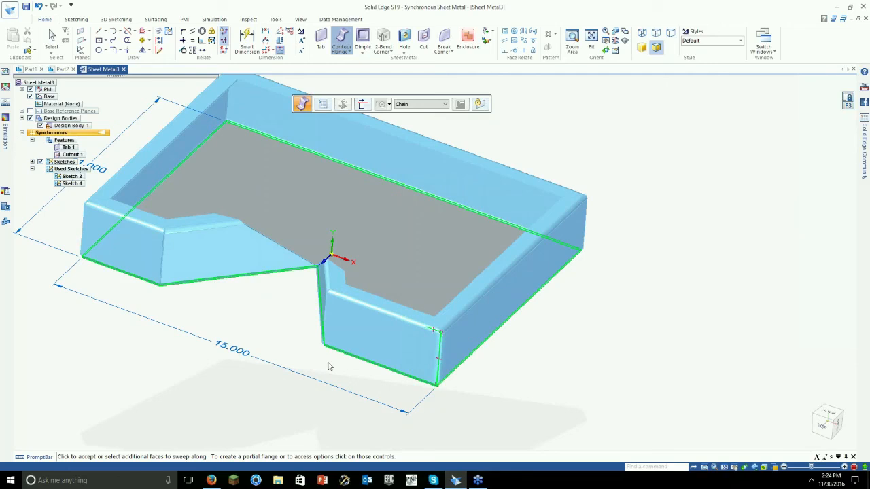
pyautogui.click(328, 366)
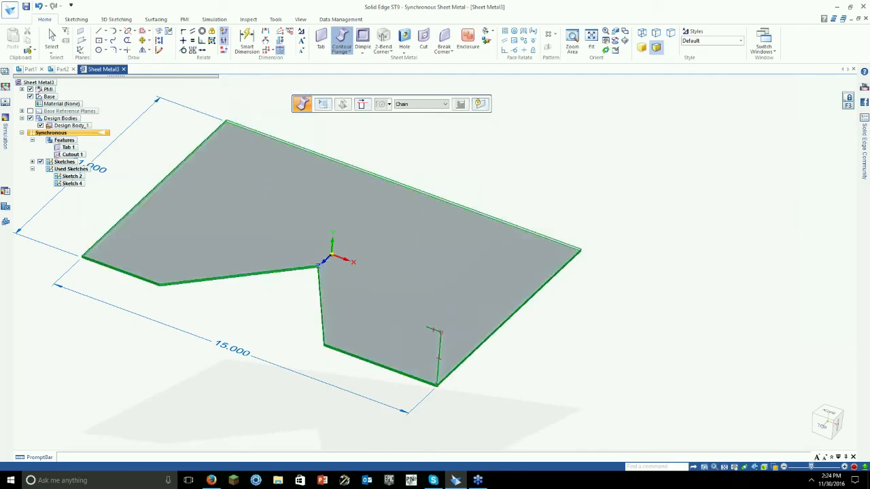
pyautogui.moveTo(329, 366); pyautogui.dragTo(285, 333, button='middle')
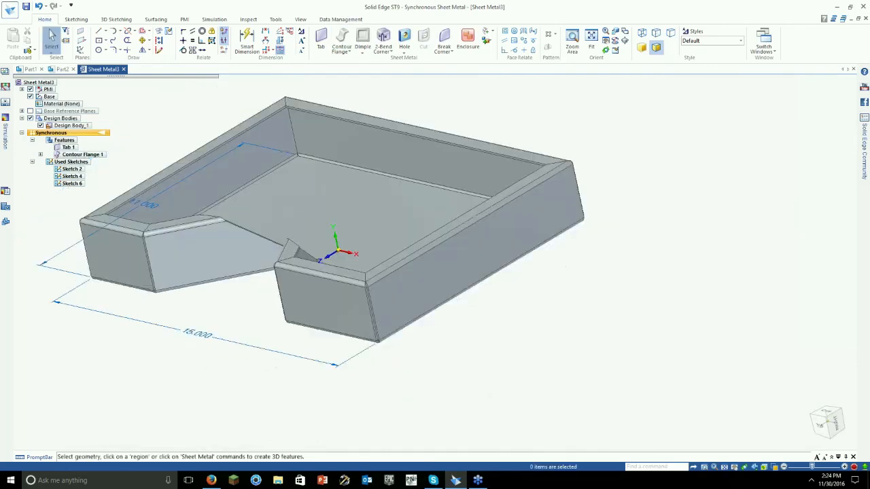
# - Create a flat pattern of the flanged part with the base tab face oriented upward, and return to synchronous modeling
pyautogui.click(275, 19)
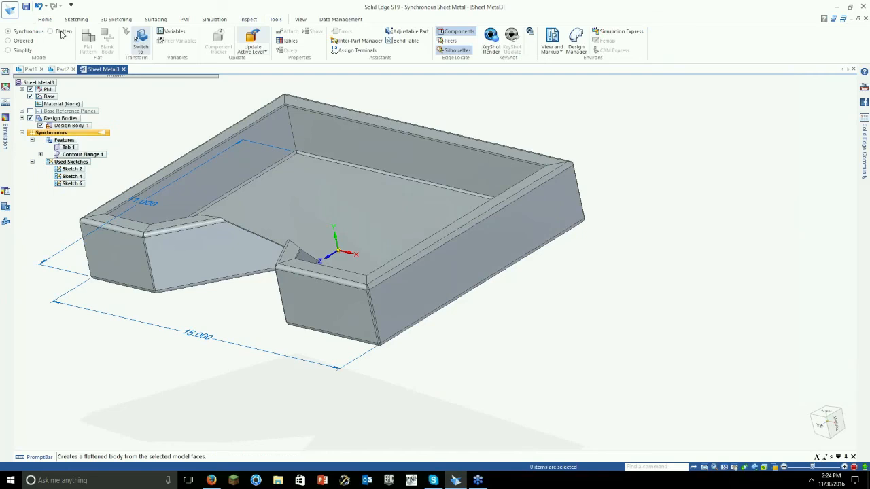
pyautogui.click(88, 44)
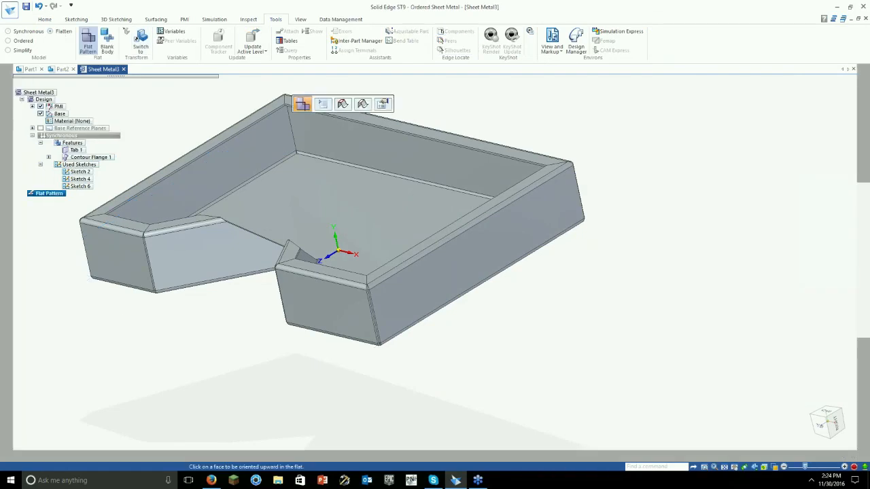
pyautogui.click(372, 169)
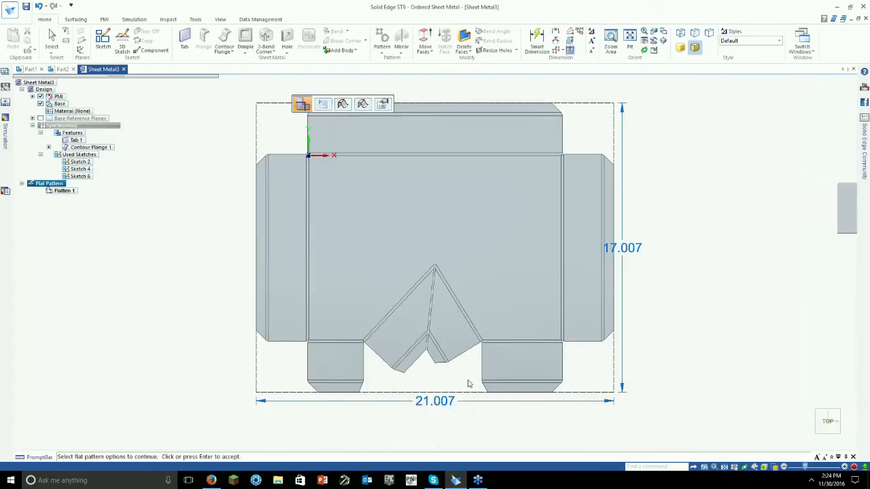
pyautogui.scroll(4, 468, 384)
pyautogui.scroll(-2, 466, 384)
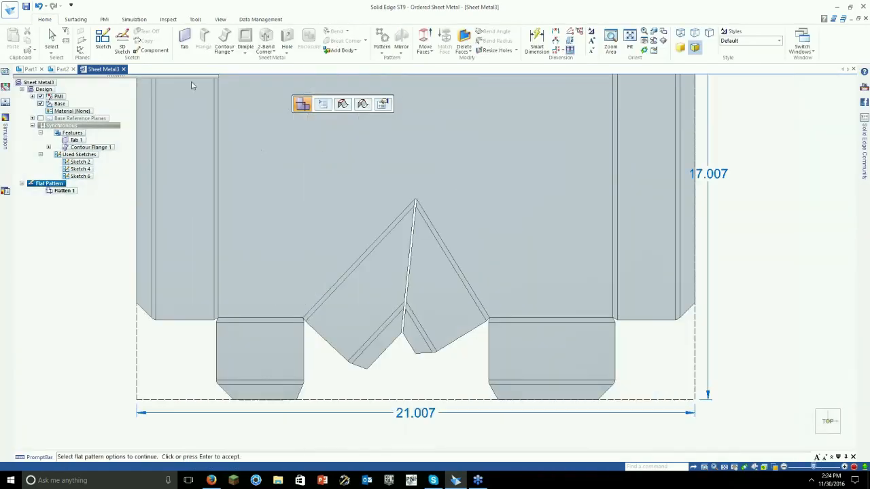
pyautogui.click(195, 19)
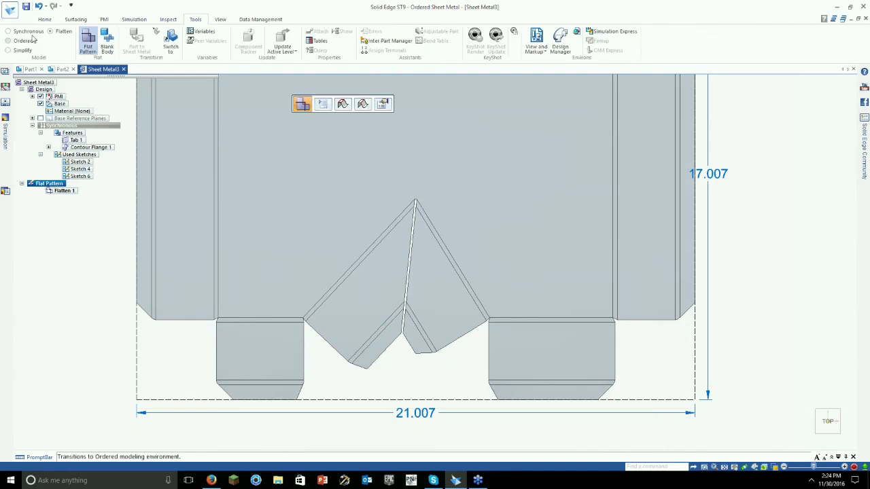
pyautogui.click(30, 32)
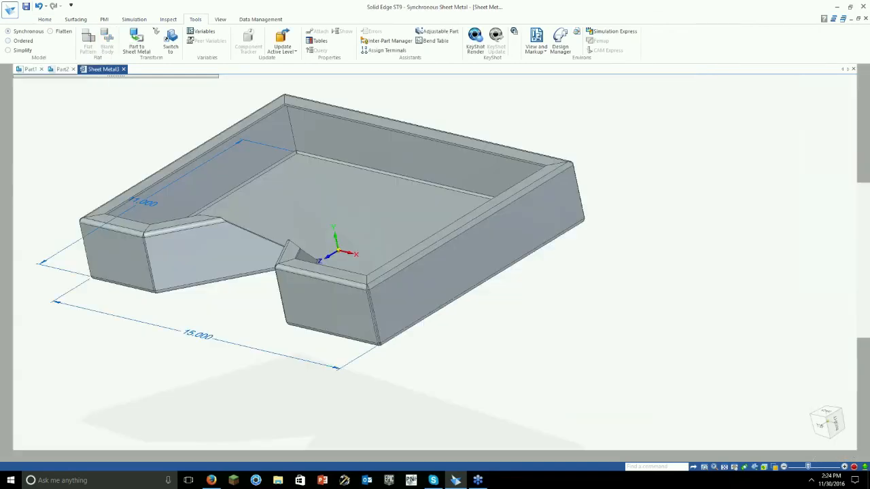
# - Select the entire flanged part together with its dimensions and delete it
pyautogui.moveTo(395, 291); pyautogui.dragTo(469, 291, button='middle')
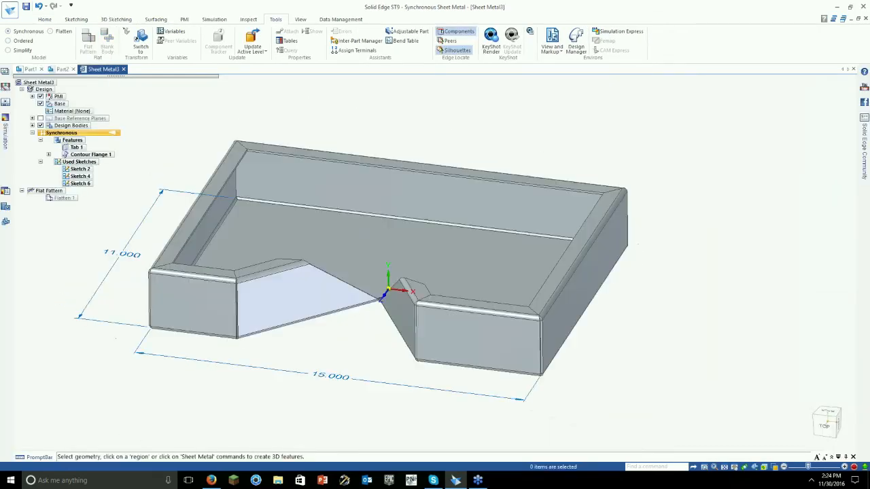
pyautogui.keyDown('shift'); pyautogui.moveTo(388, 289); pyautogui.dragTo(428, 317, button='middle'); pyautogui.keyUp('shift')
pyautogui.click(44, 19)
pyautogui.scroll(-1, 348, 173)
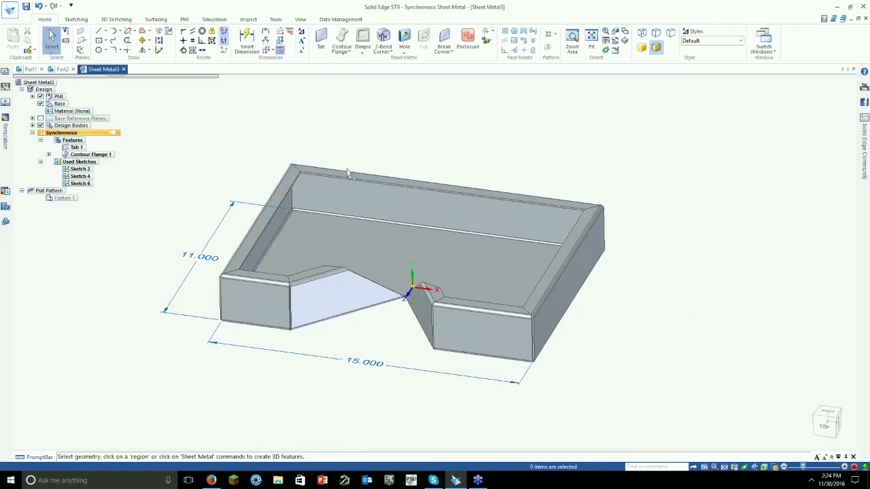
pyautogui.moveTo(163, 105); pyautogui.dragTo(638, 413)
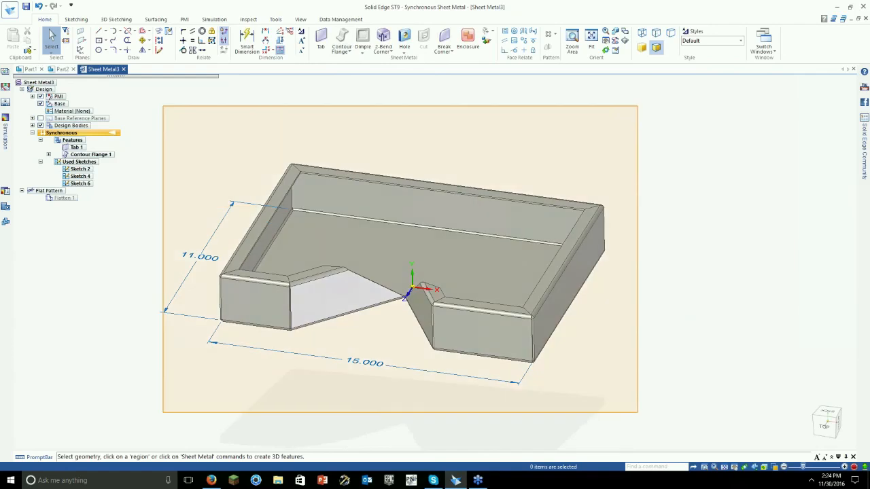
pyautogui.press('Delete')
pyautogui.press('Return')
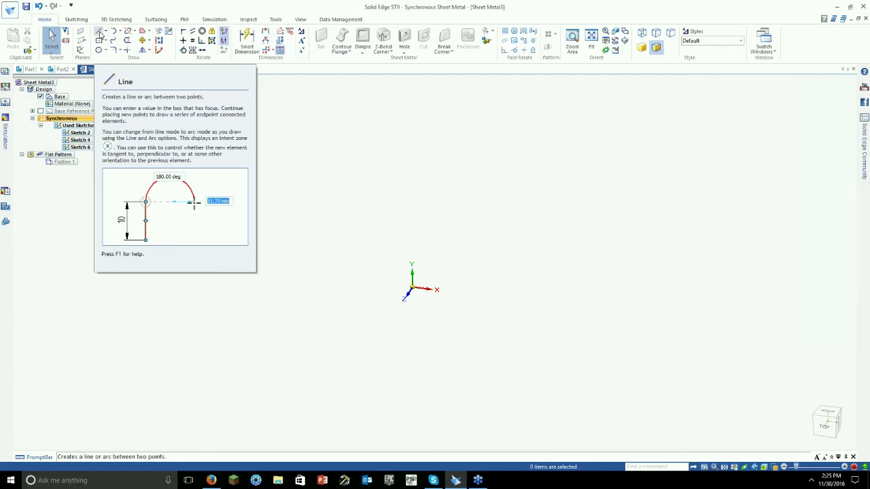
# - Lock a base plane for sketching and draw a horizontal line about 0.76 in long, continuing into a downward vertical line about 2.05 in long
pyautogui.click(99, 33)
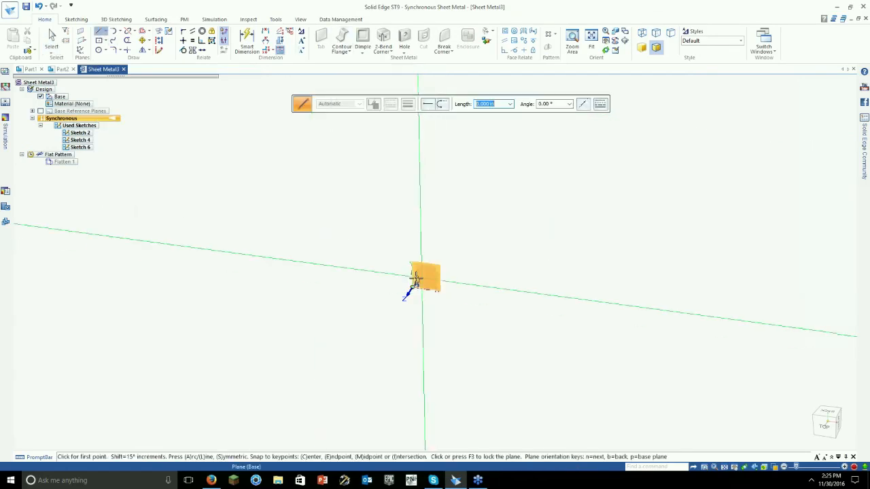
pyautogui.click(415, 279)
pyautogui.click(444, 265)
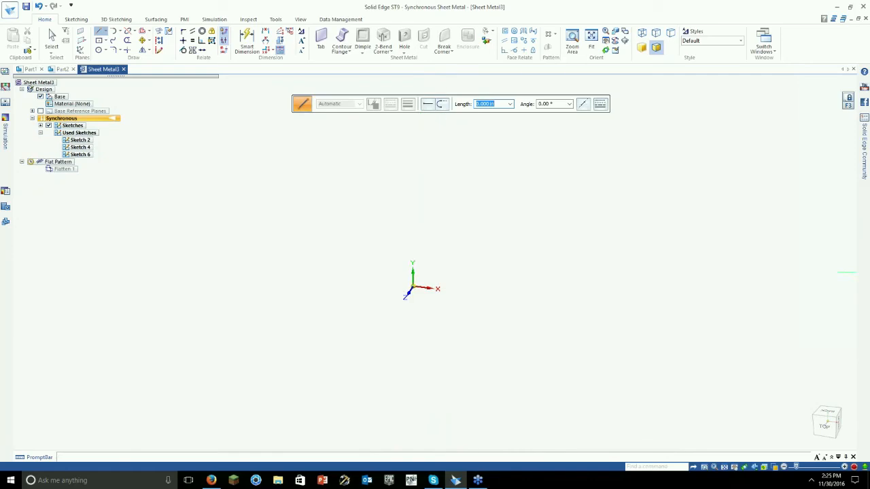
pyautogui.scroll(-1, 293, 277)
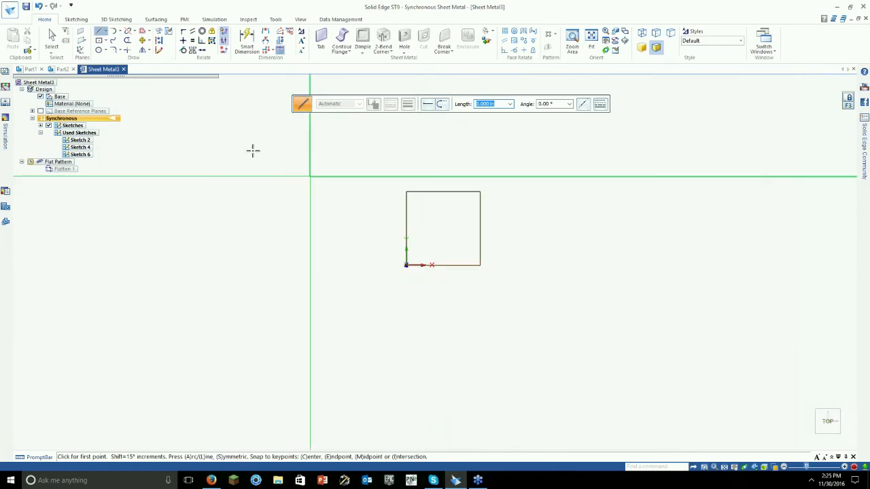
pyautogui.click(252, 150)
pyautogui.click(294, 151)
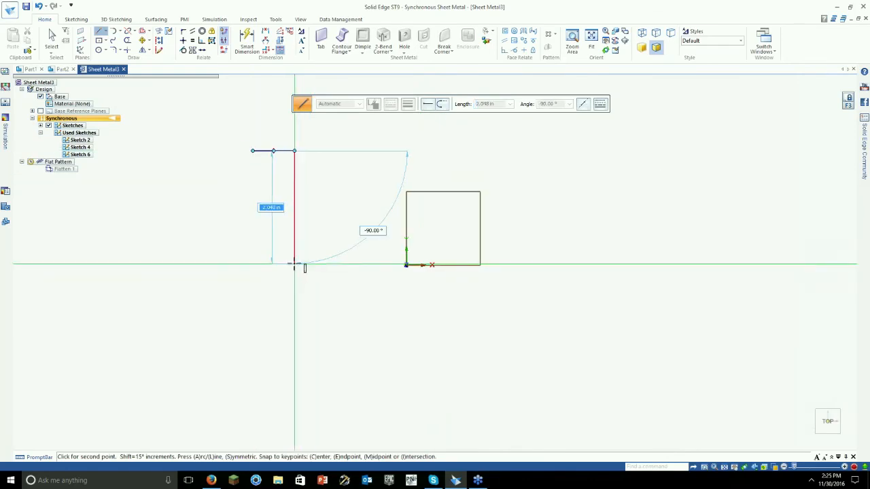
pyautogui.click(290, 264)
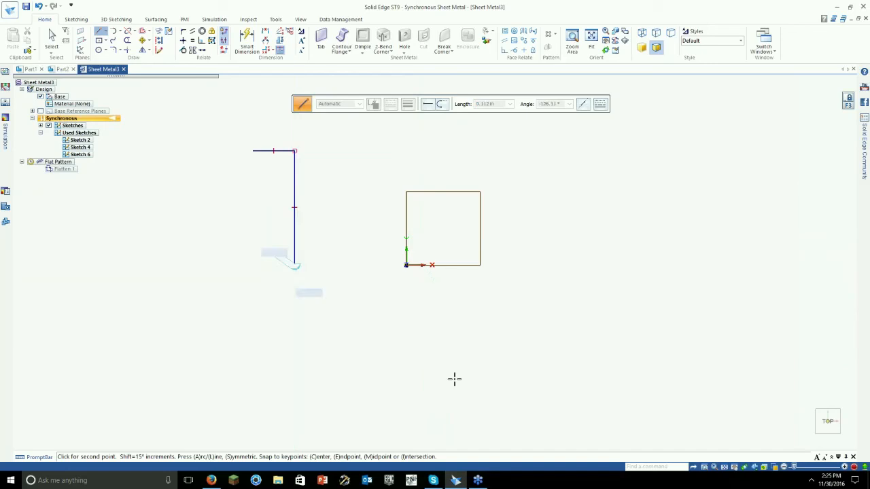
# - Complete the U profile with a tangent 180° arc of about 2.14 in radius, an upward vertical leg and an outward horizontal lip
pyautogui.press('a')
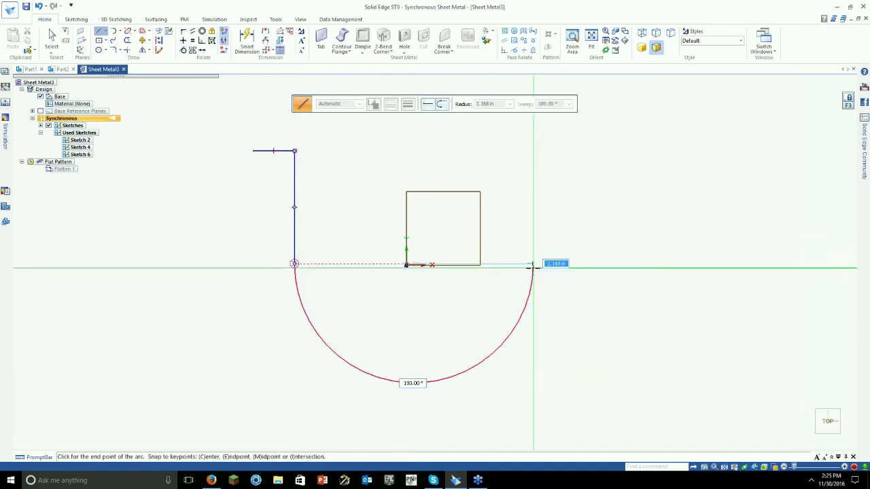
pyautogui.click(530, 265)
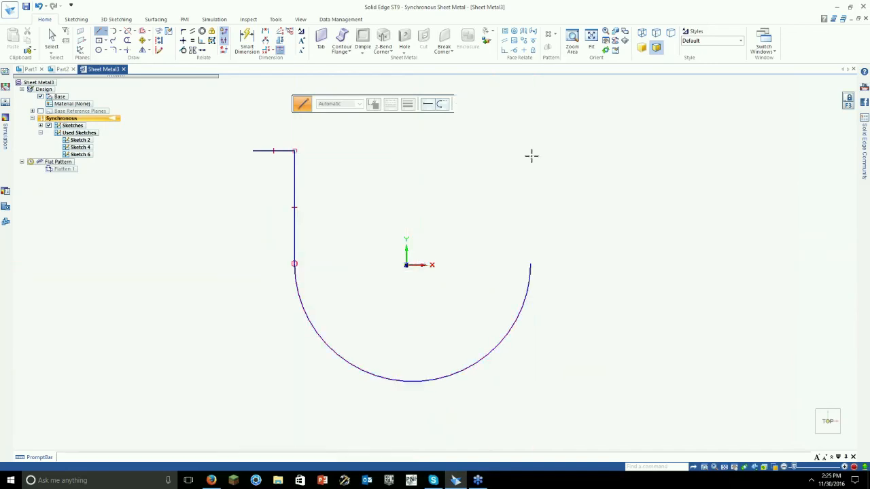
pyautogui.doubleClick(530, 151)
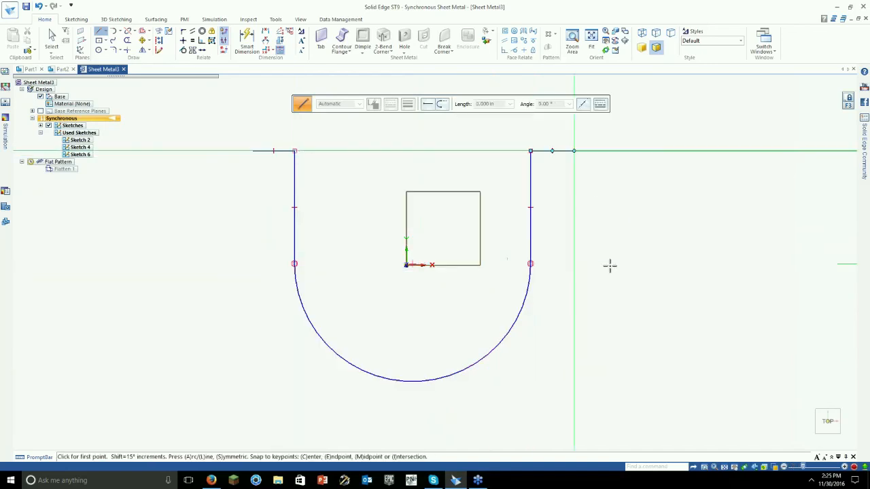
pyautogui.press('Escape')
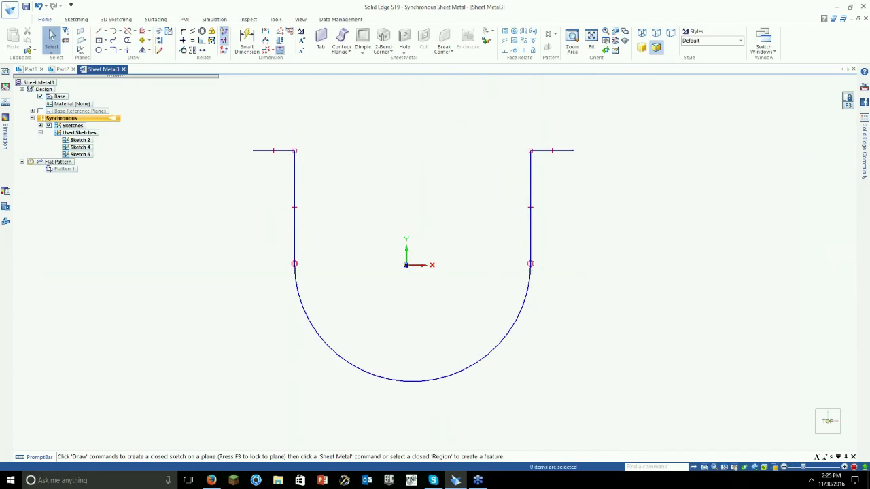
# - Dimension the radius of the bottom arc and the length of the left horizontal lip
pyautogui.click(248, 42)
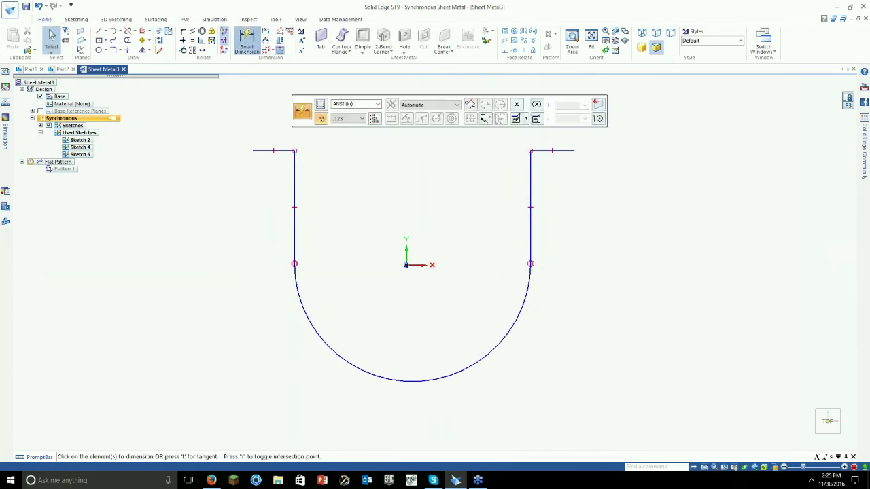
pyautogui.click(269, 350)
pyautogui.click(259, 150)
pyautogui.click(272, 134)
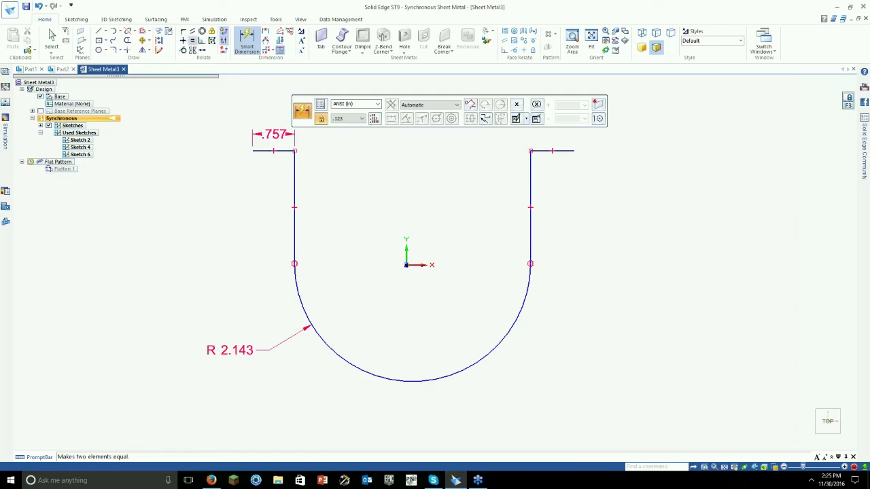
# - Apply Equal relationships between the two horizontal lips and between the two vertical legs of the U profile
pyautogui.press('Escape')
pyautogui.click(530, 171)
pyautogui.click(294, 182)
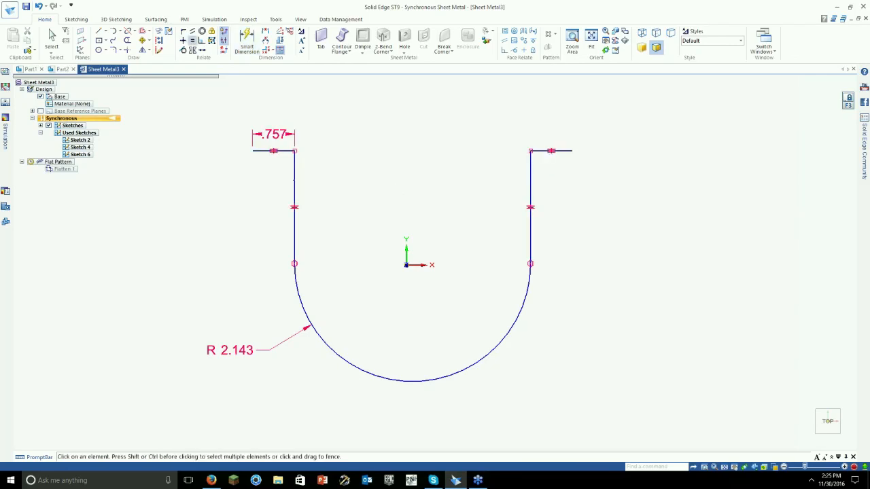
# - Dimension the length of the left vertical leg with Smart Dimension
pyautogui.click(247, 41)
pyautogui.click(295, 182)
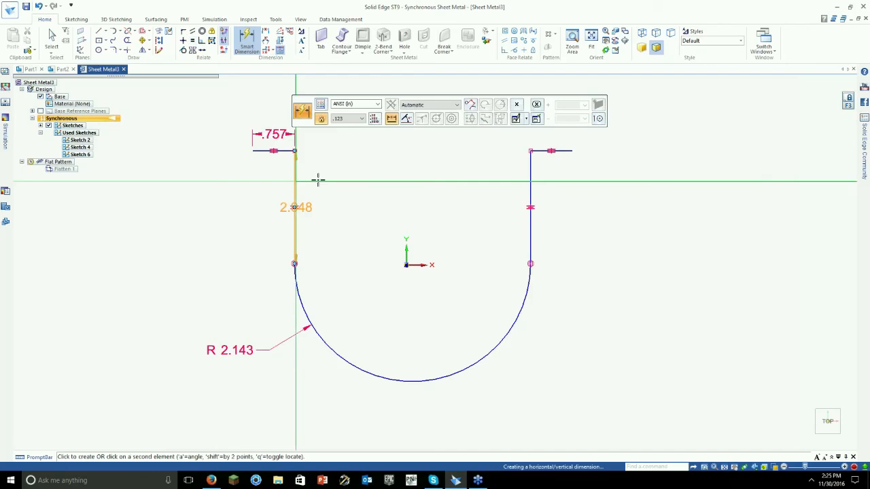
pyautogui.click(317, 180)
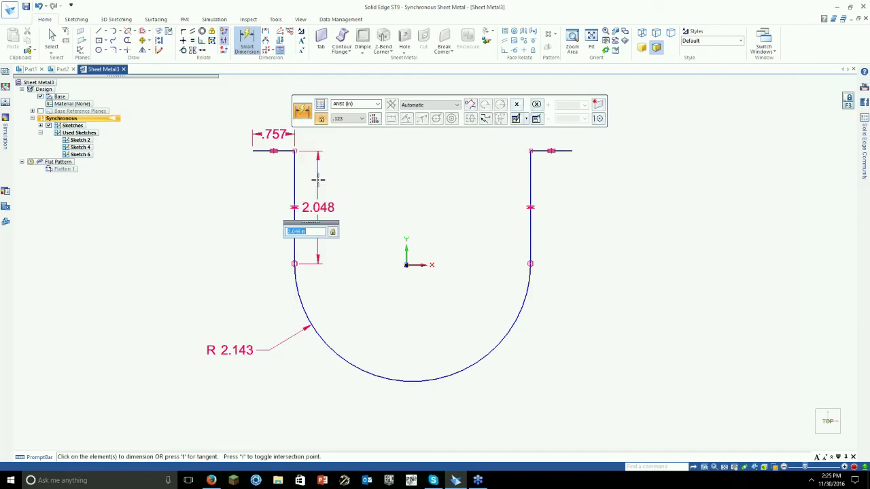
# - Connect the center of the arc to the coordinate system origin
pyautogui.click(183, 31)
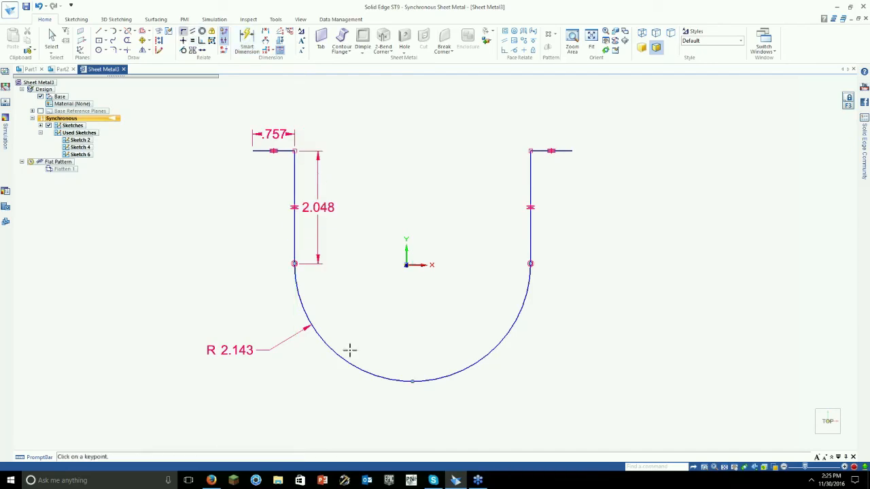
pyautogui.click(411, 264)
pyautogui.click(406, 265)
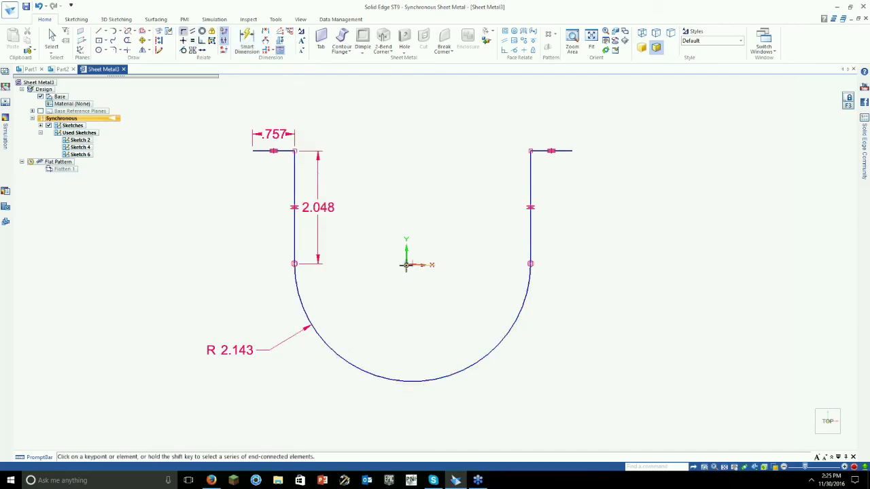
pyautogui.press('Escape')
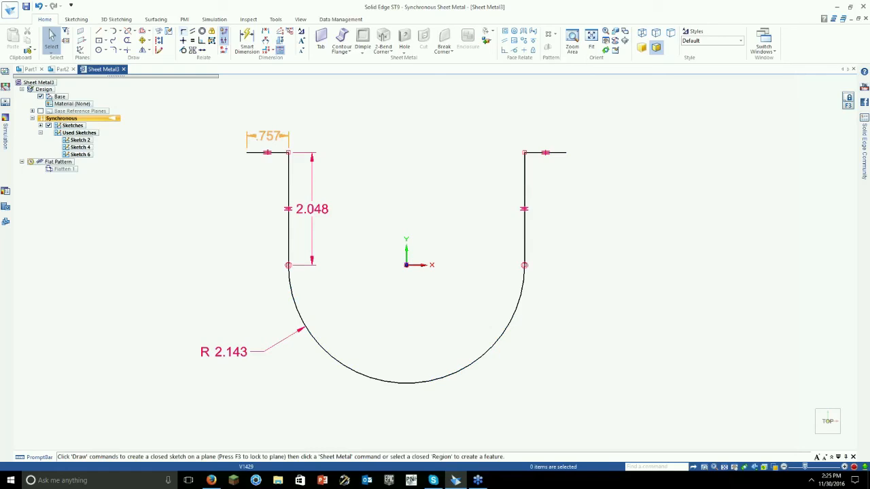
# - Set the lip length to 1 in, the leg length to 3 in and the arc radius to 3 in
pyautogui.click(267, 136)
pyautogui.write('1')
pyautogui.press('Return')
pyautogui.click(316, 211)
pyautogui.write('3')
pyautogui.press('Return')
pyautogui.click(237, 362)
pyautogui.write('3')
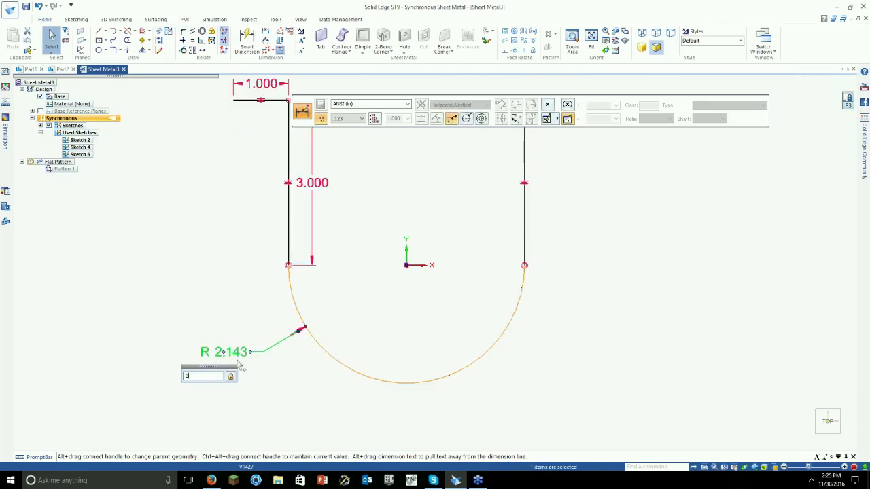
pyautogui.press('Return')
pyautogui.press('Escape')
# - Start a Contour Flange with Chain selection, pick the whole U-shaped profile, and begin extending it perpendicular to the sketch
pyautogui.scroll(-4, 251, 376)
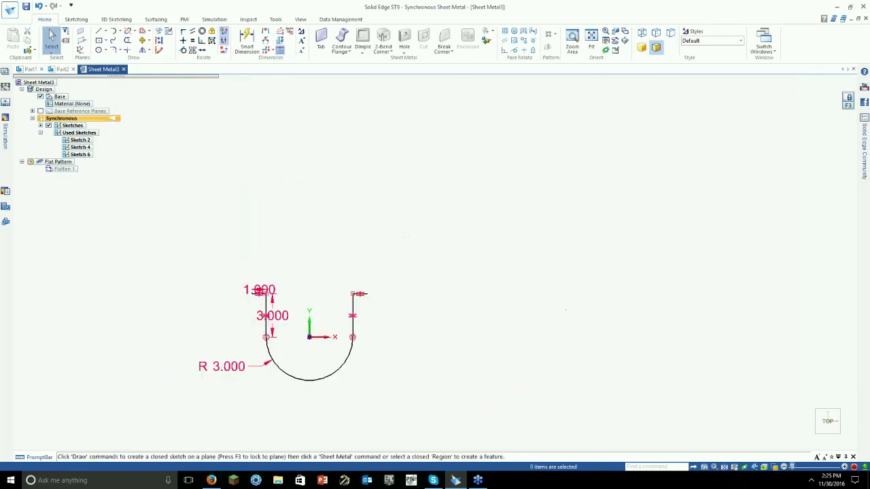
pyautogui.moveTo(292, 374); pyautogui.dragTo(241, 406, button='middle')
pyautogui.scroll(4, 241, 406)
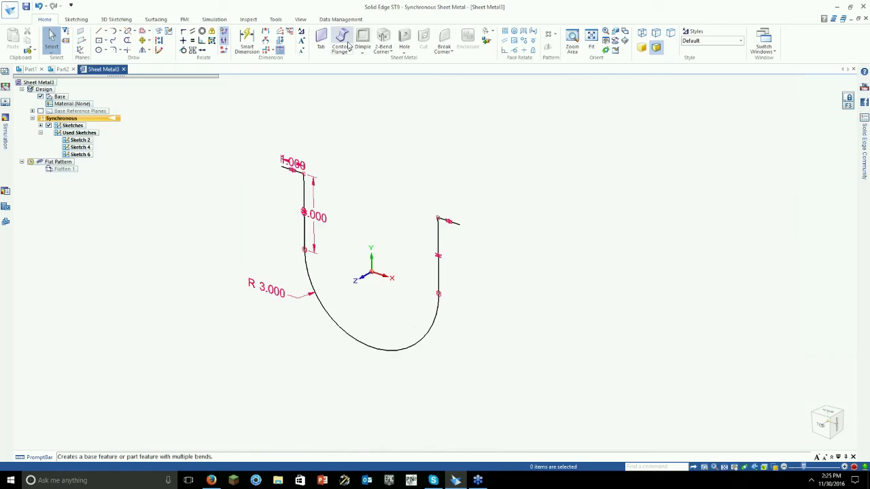
pyautogui.scroll(2, 404, 196)
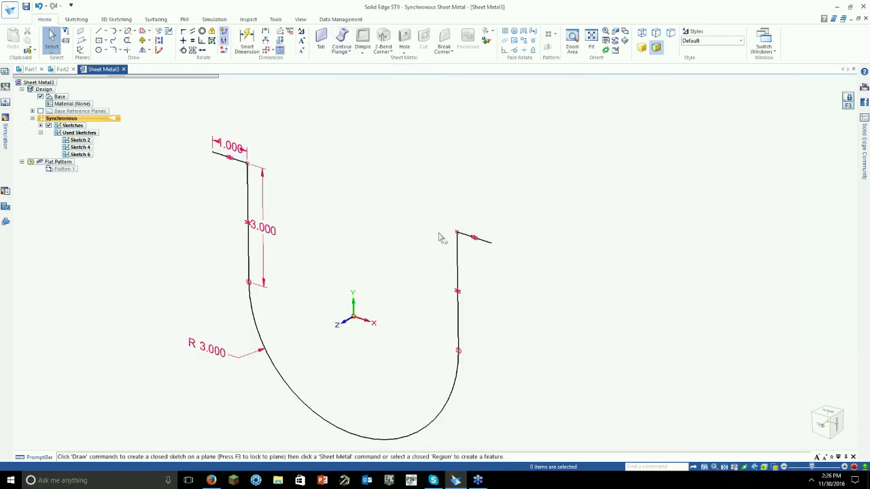
pyautogui.moveTo(347, 205)
pyautogui.mouseDown(button='middle')
pyautogui.moveTo(405, 163)
pyautogui.moveTo(348, 196)
pyautogui.mouseUp(button='middle')
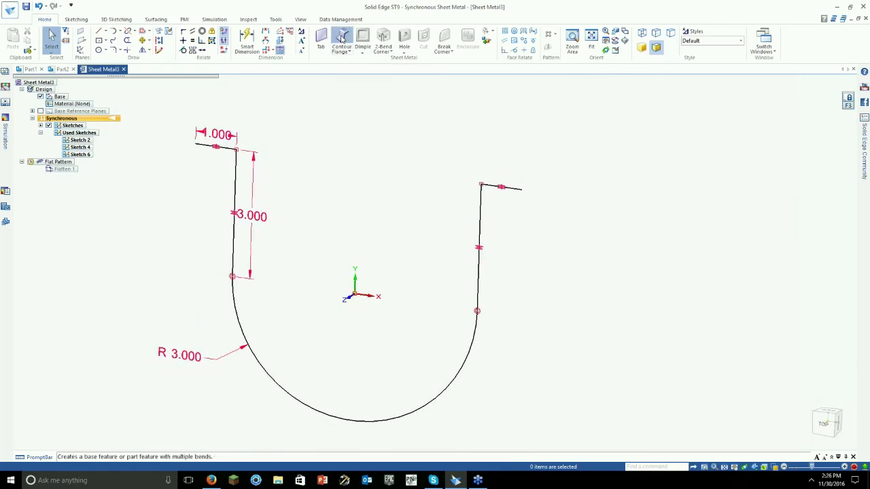
pyautogui.click(342, 39)
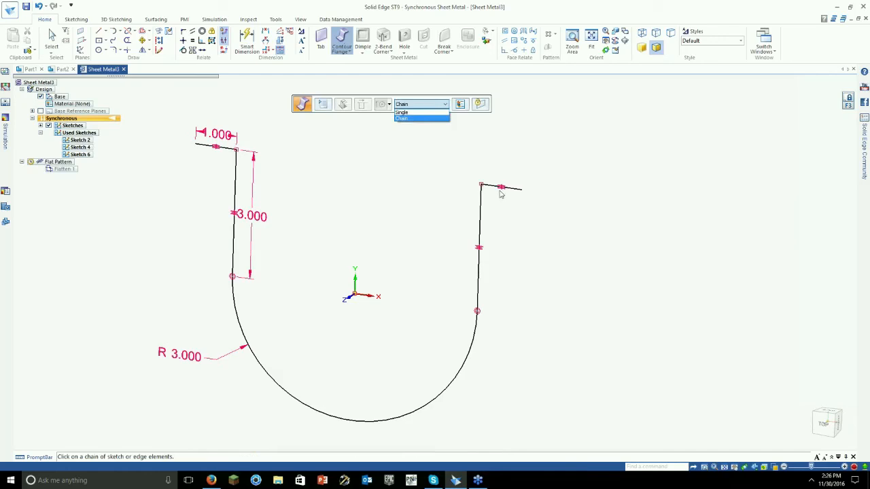
pyautogui.click(421, 119)
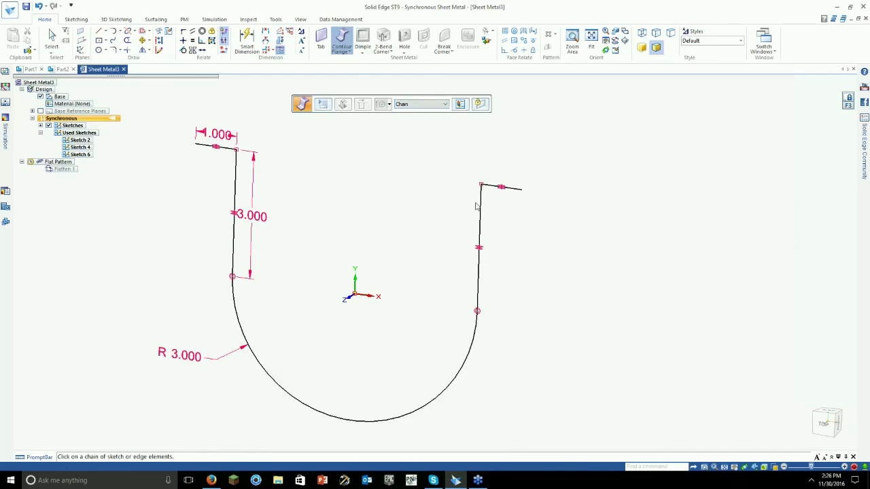
pyautogui.click(486, 248)
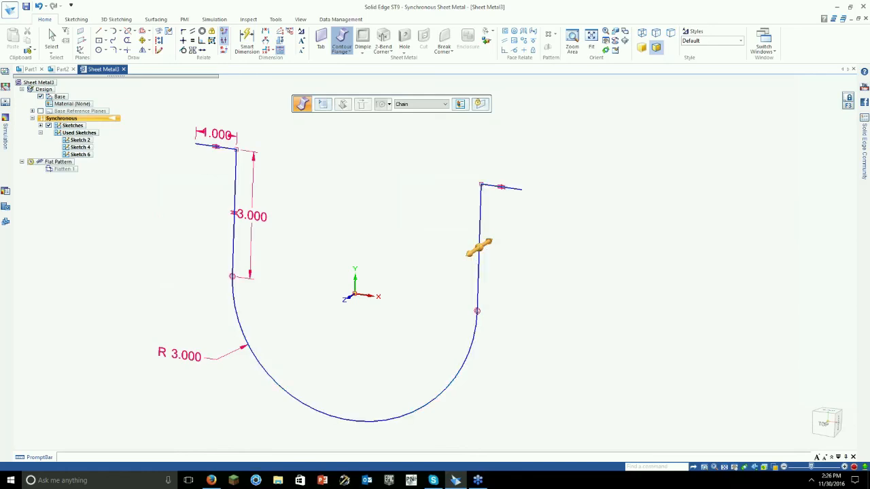
pyautogui.click(481, 247)
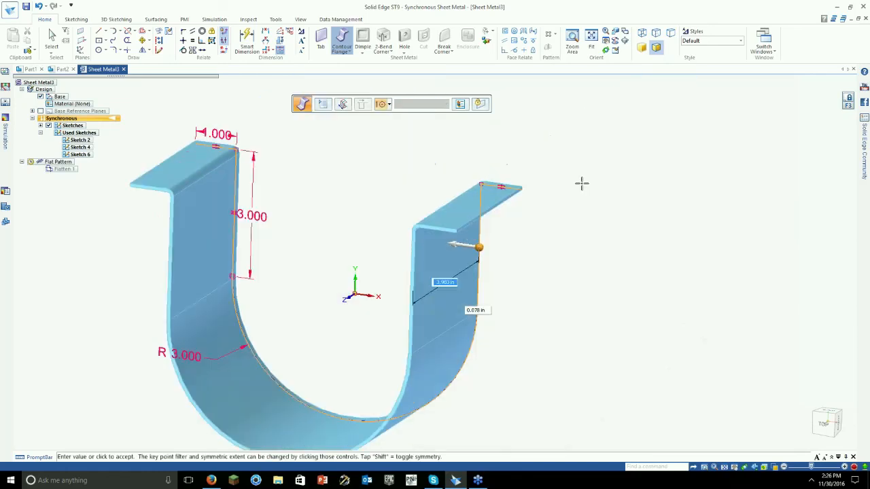
# - Try to define the contour flange's distance and material side from the top view
pyautogui.scroll(5, 481, 244)
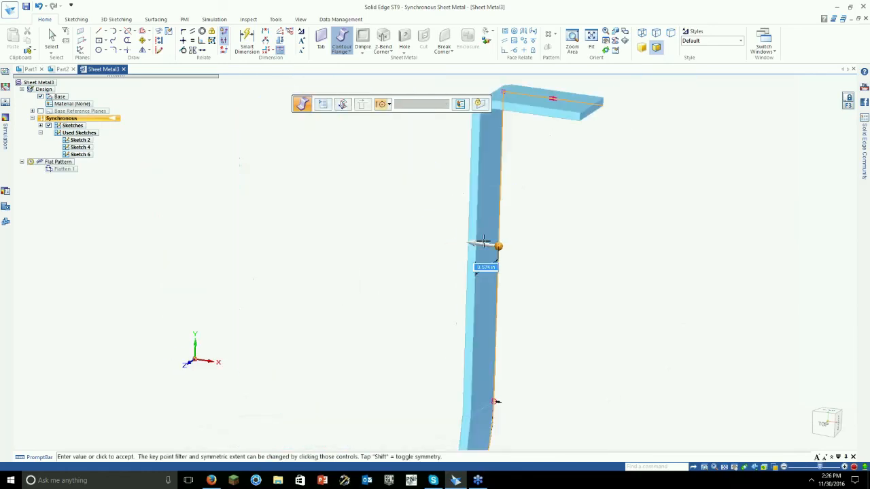
pyautogui.click(510, 250)
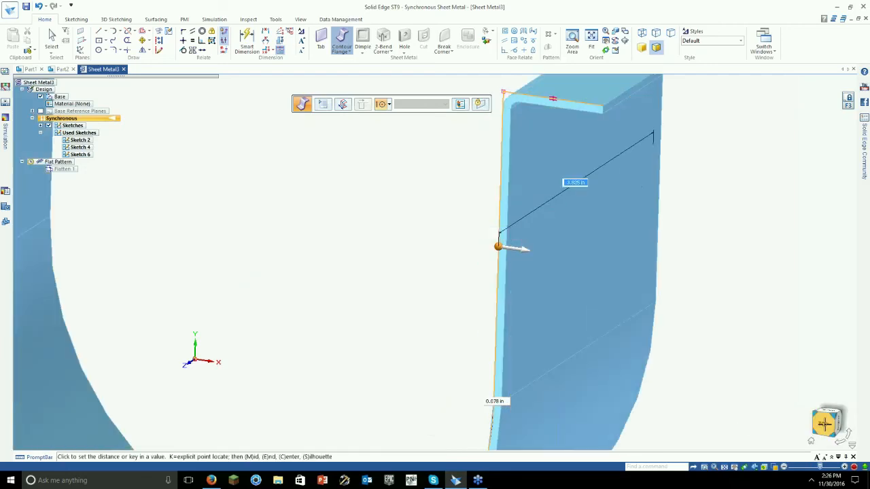
pyautogui.click(826, 422)
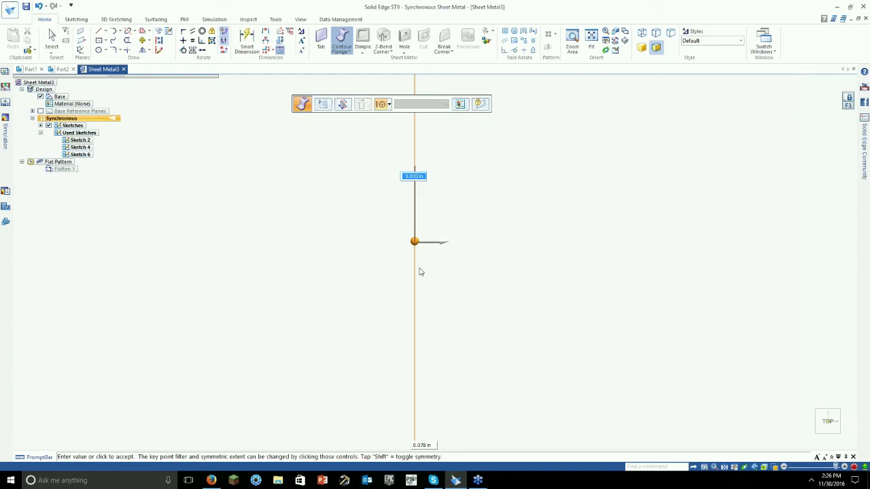
pyautogui.click(437, 243)
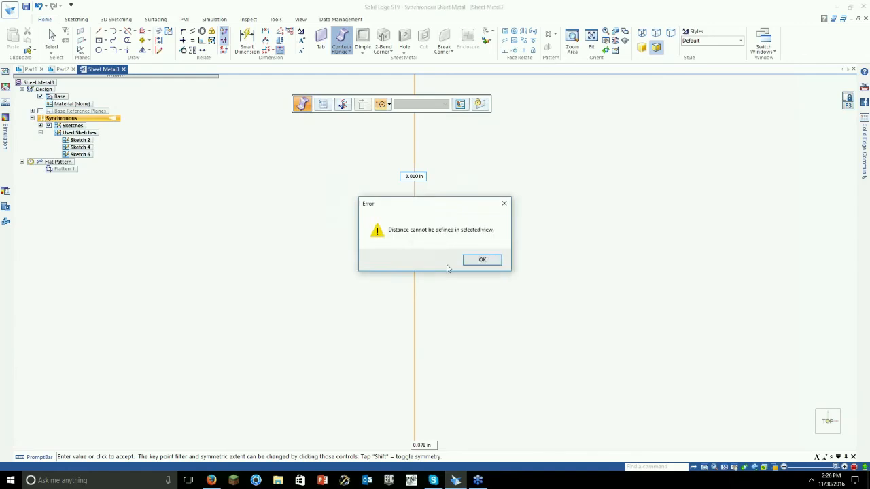
pyautogui.click(469, 261)
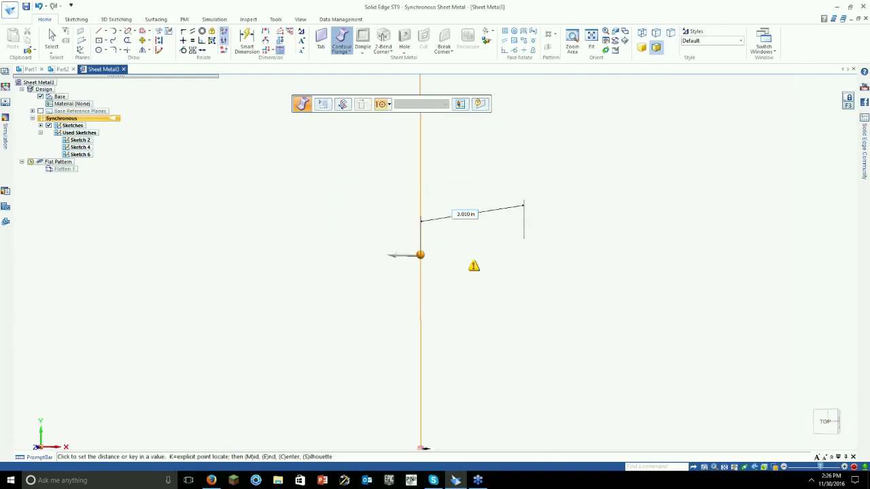
# - Turn on the symmetric extent for the contour flange and create it with a total width of 3 in
pyautogui.moveTo(474, 266); pyautogui.dragTo(444, 264, button='middle')
pyautogui.scroll(-1, 444, 264)
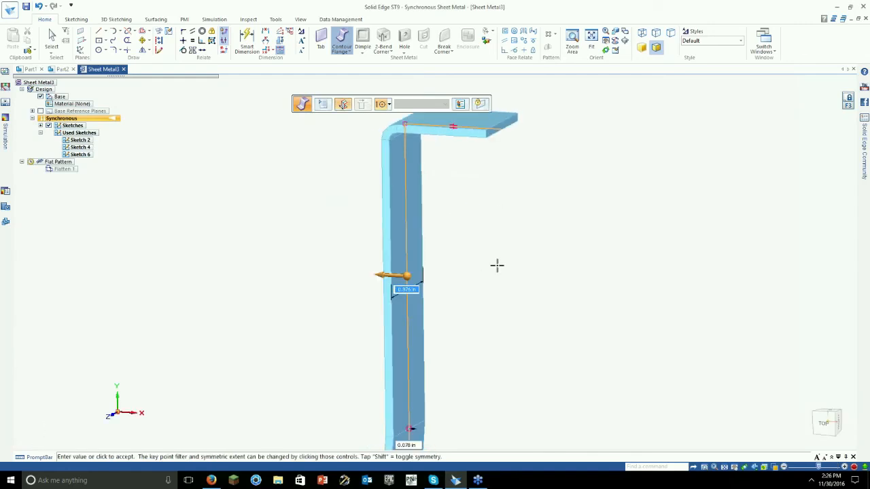
pyautogui.press('shift')
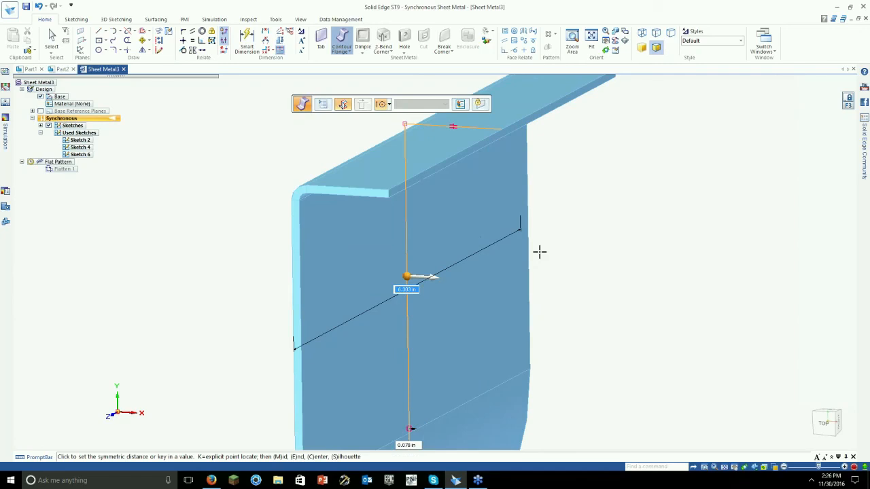
pyautogui.write('3')
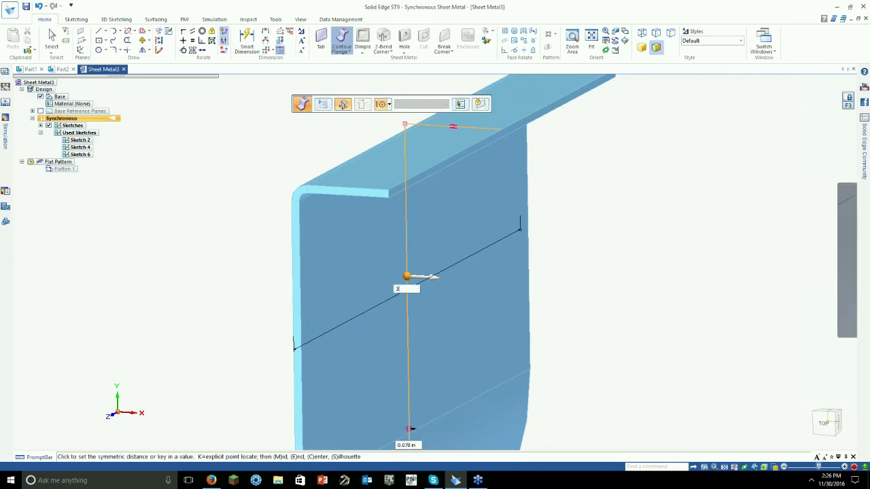
pyautogui.press('Return')
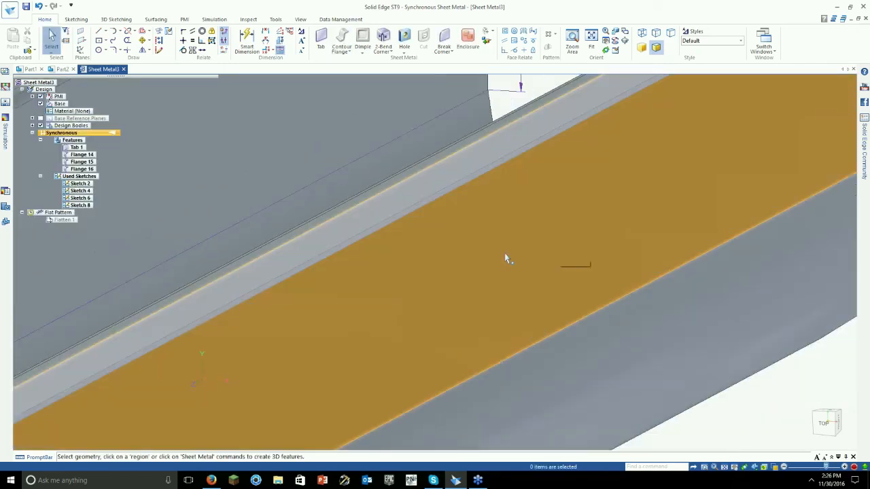
# - Switch the channel model to the flat pattern environment and delete the failed Flatten 1 feature
pyautogui.scroll(-6, 505, 253)
pyautogui.moveTo(387, 398); pyautogui.dragTo(384, 370, button='middle')
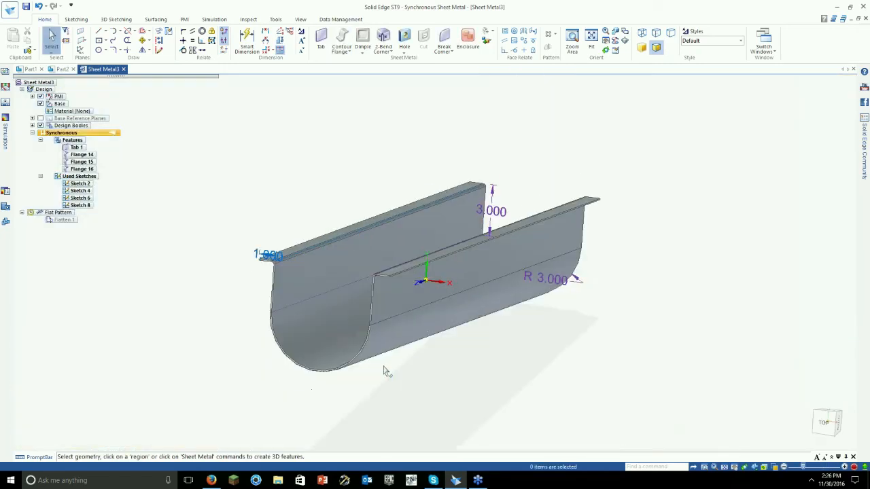
pyautogui.scroll(3, 384, 370)
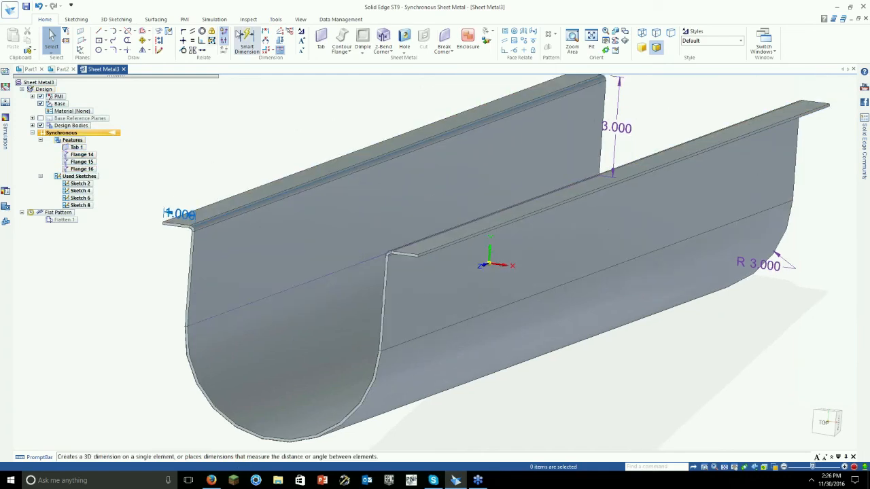
pyautogui.click(276, 20)
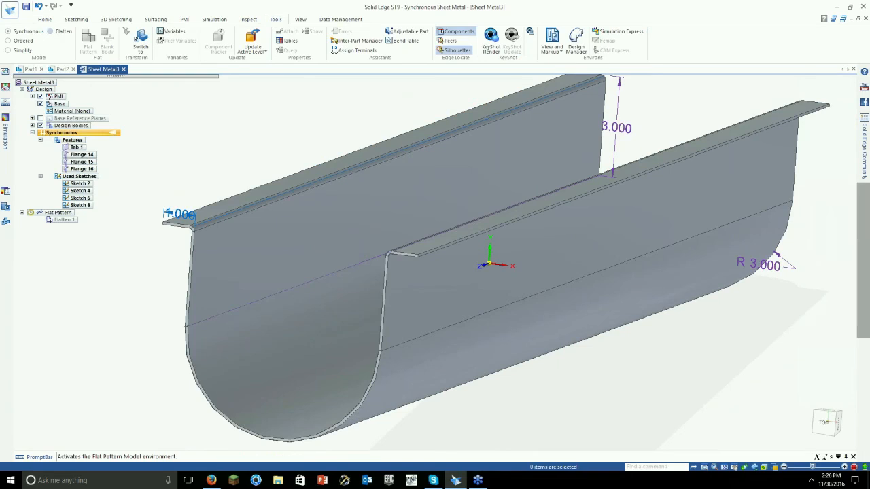
pyautogui.click(52, 31)
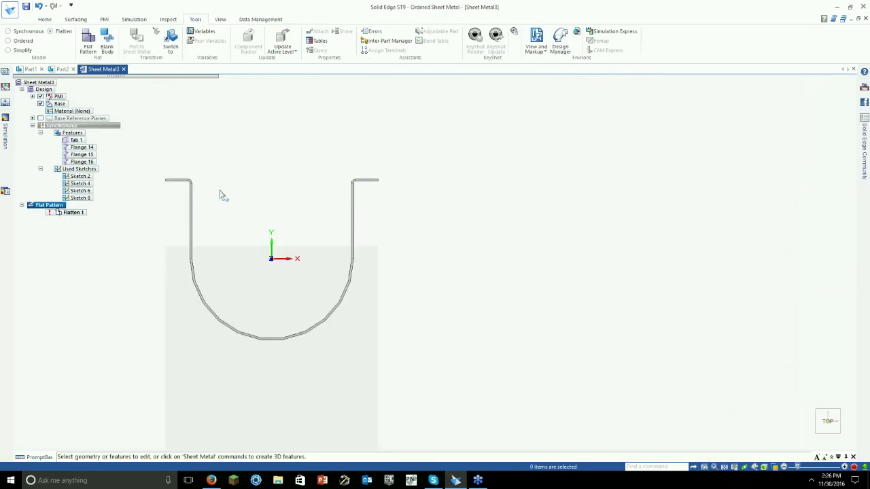
pyautogui.rightClick(70, 213)
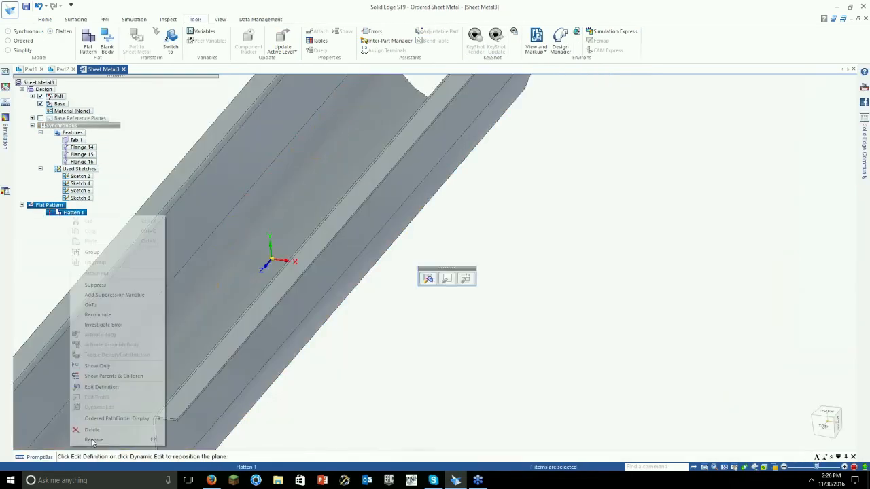
pyautogui.click(99, 430)
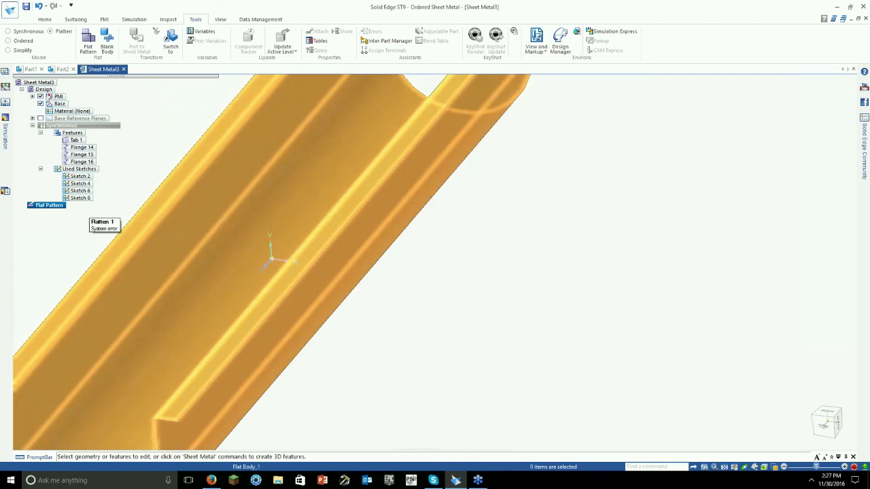
# - Create a new flat pattern of the channel by picking a face and an edge for the x-axis and origin
pyautogui.click(171, 195)
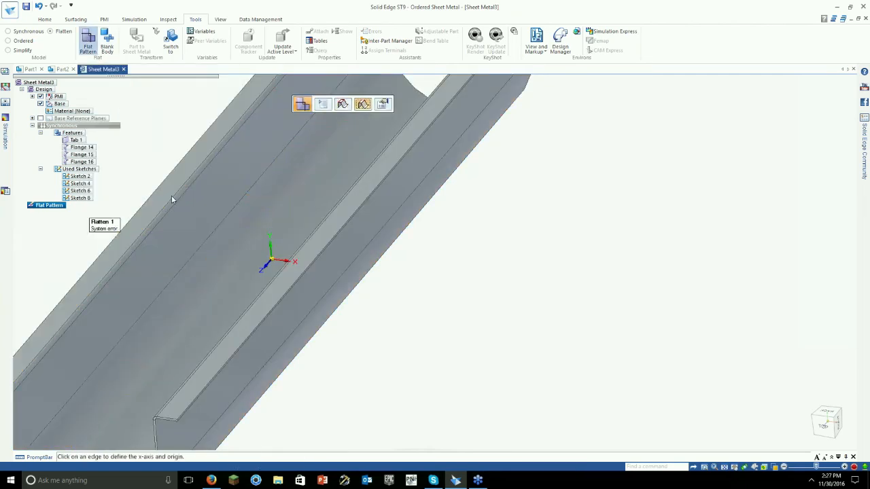
pyautogui.click(300, 209)
pyautogui.moveTo(303, 254); pyautogui.dragTo(573, 382, button='middle')
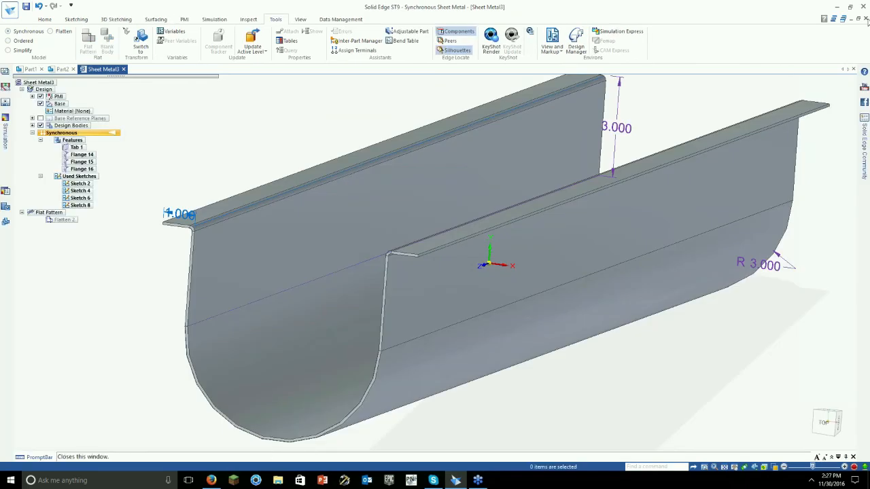
# - Close the Sheet Metal3 document, switch to File Explorer and open the Base Features folder on the Desktop
pyautogui.click(457, 275)
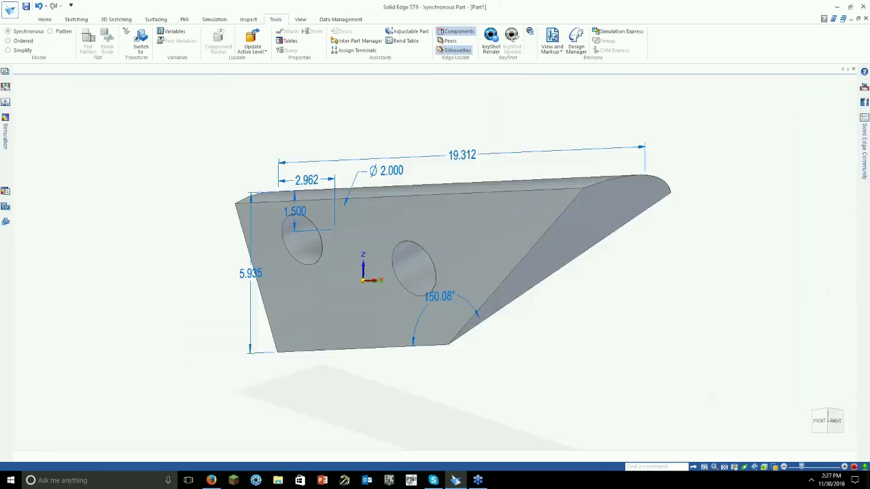
pyautogui.click(836, 6)
pyautogui.press('super+e')
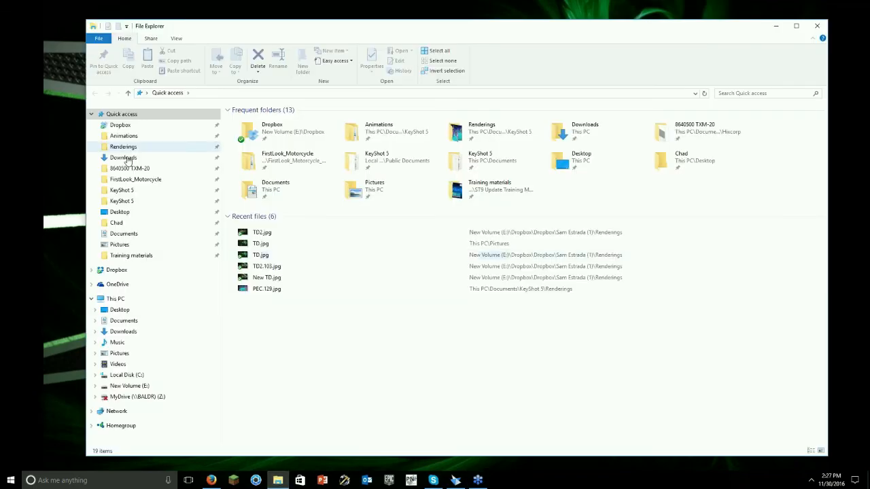
pyautogui.click(120, 310)
pyautogui.doubleClick(268, 140)
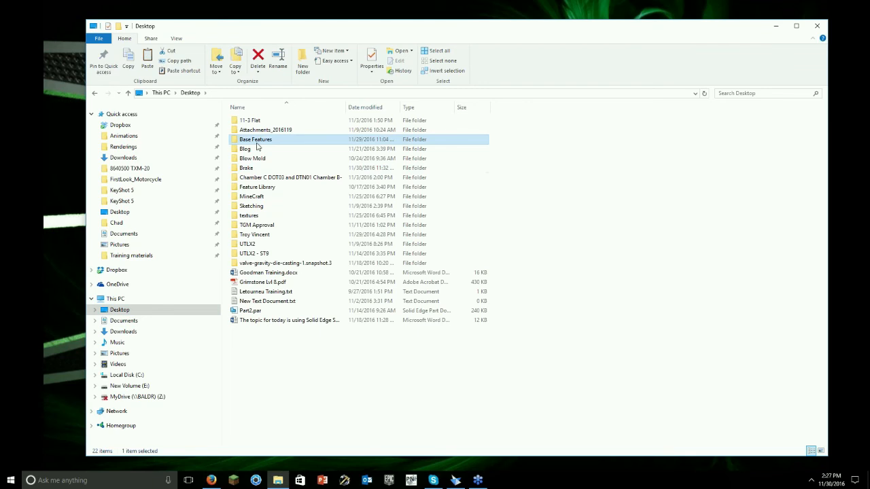
# - Look at the part files inside the spse01515 folder and return to the Base Features folder
pyautogui.doubleClick(250, 121)
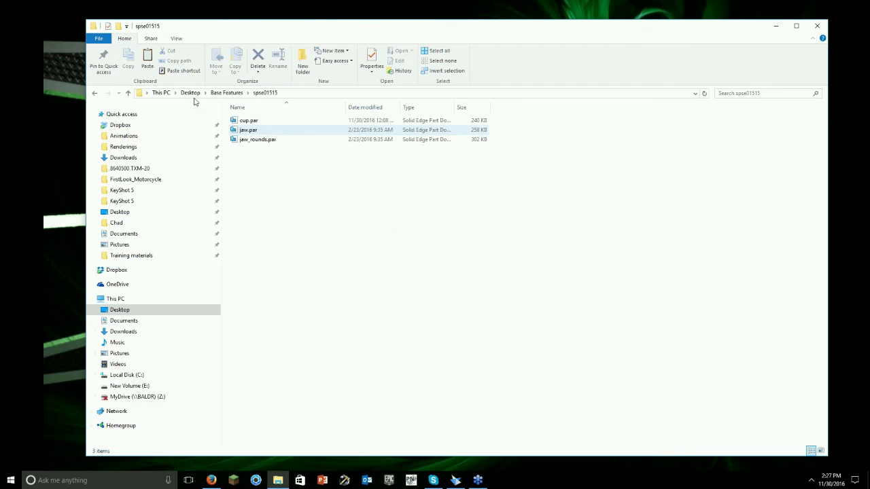
pyautogui.click(95, 93)
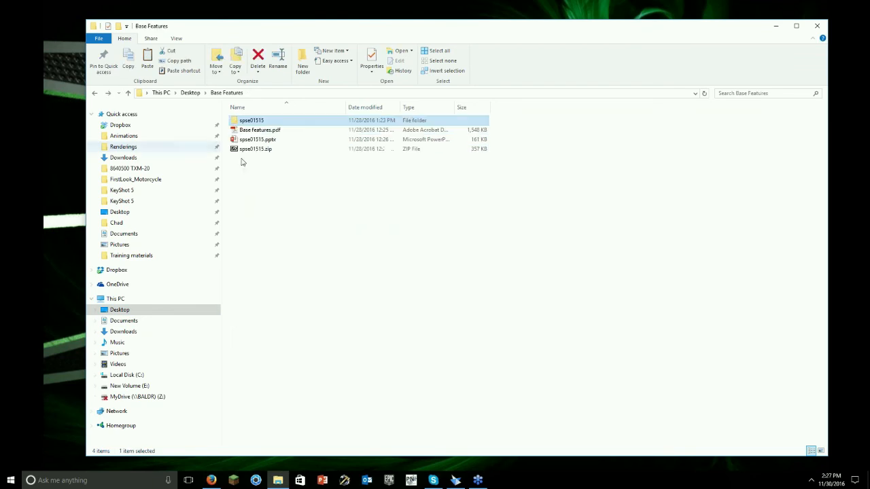
pyautogui.doubleClick(265, 121)
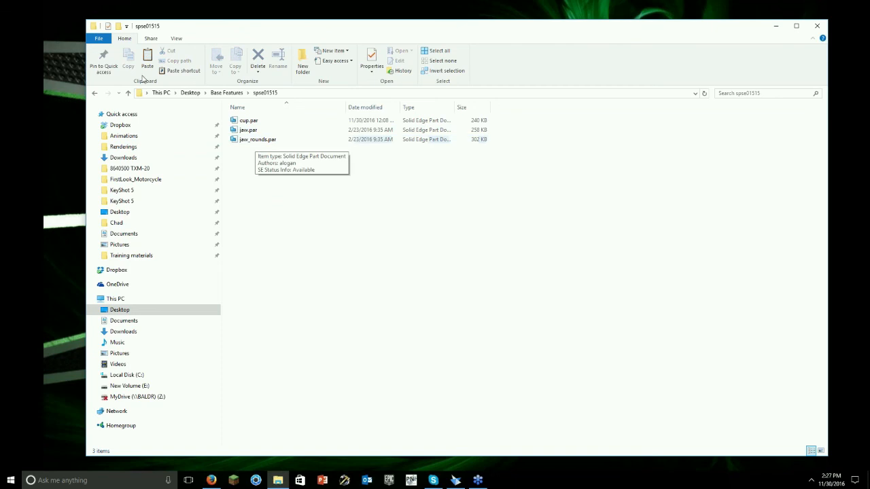
pyautogui.click(94, 93)
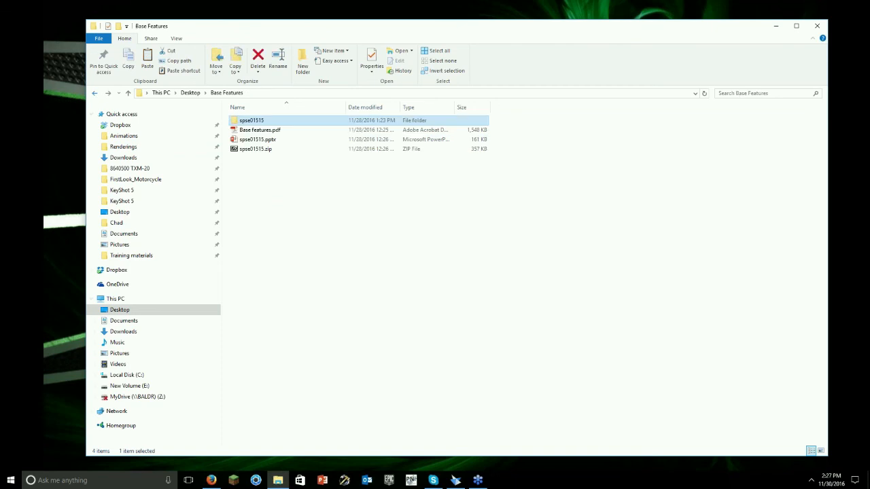
# - Open Base features.pdf in Acrobat Reader and go to page 39, the activity on creating a base extruded synchronous feature
pyautogui.doubleClick(259, 130)
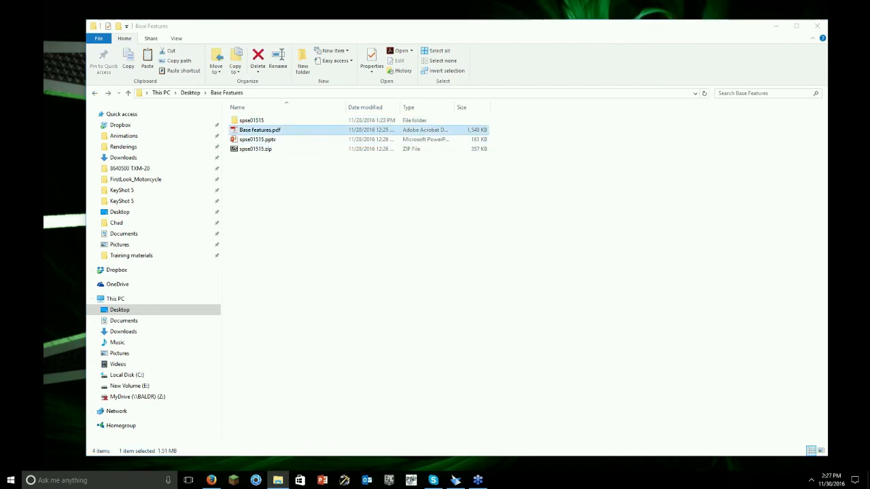
pyautogui.scroll(-7, 471, 258)
pyautogui.click(446, 327)
pyautogui.scroll(-2, 630, 352)
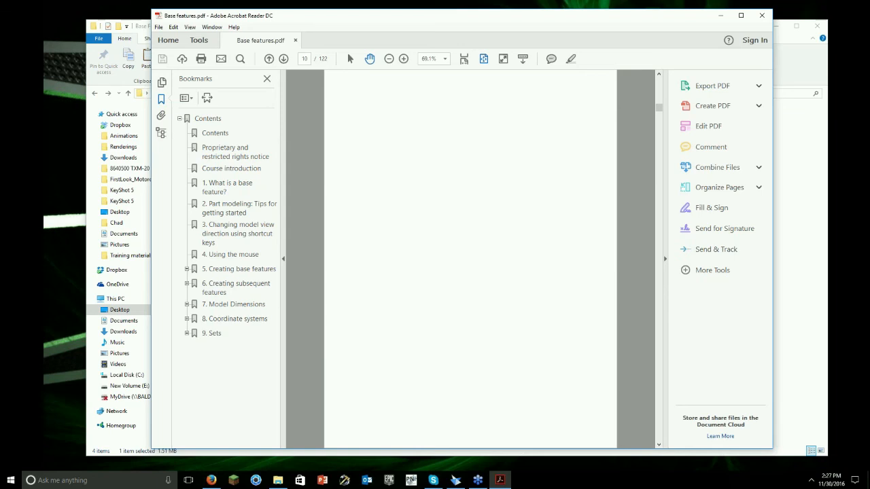
pyautogui.click(285, 59)
pyautogui.click(285, 58)
pyautogui.click(285, 58)
pyautogui.click(285, 58)
pyautogui.click(285, 58)
pyautogui.click(285, 58)
pyautogui.click(284, 59)
pyautogui.click(285, 59)
pyautogui.click(285, 58)
pyautogui.click(284, 58)
pyautogui.click(284, 58)
pyautogui.click(284, 59)
pyautogui.click(284, 58)
pyautogui.click(284, 58)
pyautogui.click(285, 58)
pyautogui.click(284, 58)
pyautogui.click(285, 59)
pyautogui.click(284, 59)
pyautogui.click(284, 58)
pyautogui.click(285, 59)
pyautogui.click(285, 59)
pyautogui.click(285, 59)
pyautogui.click(285, 58)
pyautogui.click(285, 58)
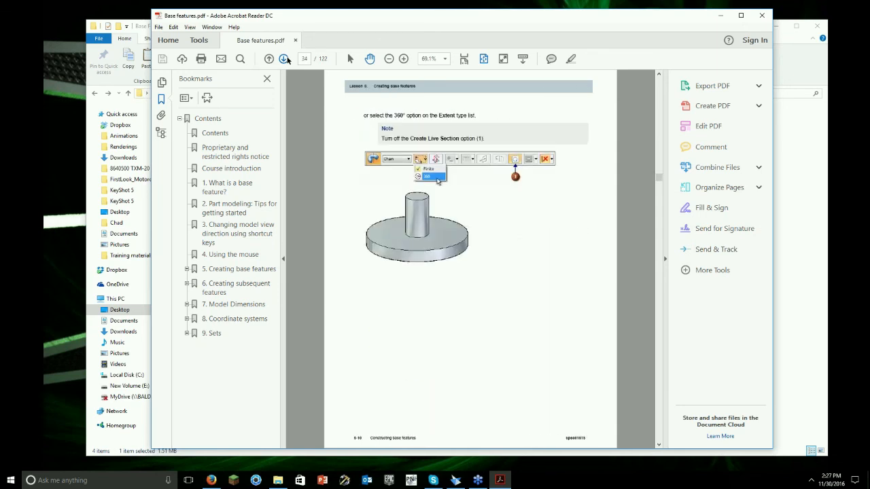
pyautogui.click(285, 58)
pyautogui.click(285, 59)
pyautogui.click(285, 59)
pyautogui.click(285, 59)
pyautogui.click(284, 59)
pyautogui.click(284, 59)
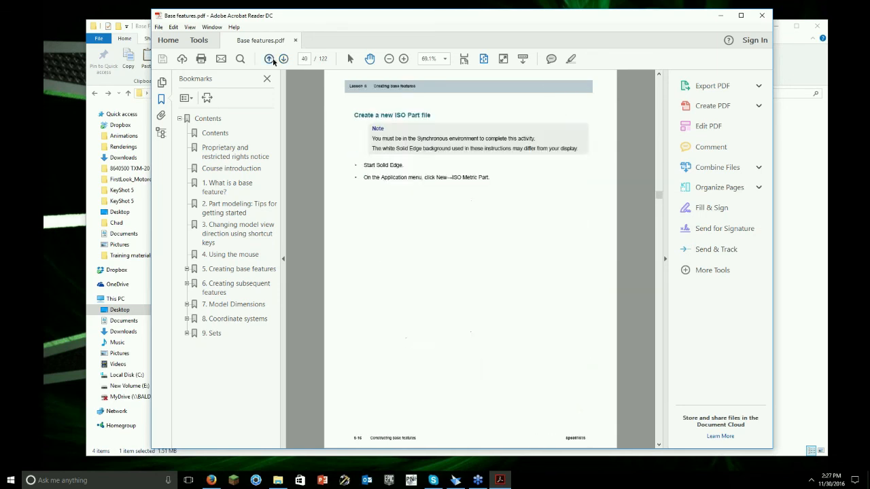
pyautogui.click(269, 59)
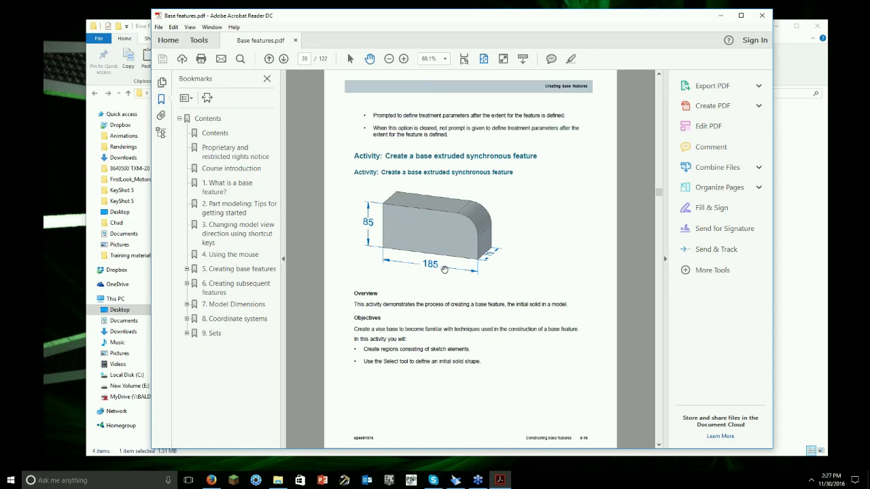
# - Look through the activity pages up to page 50 and return to the 70 mm extrusion instructions on page 44
pyautogui.click(284, 59)
pyautogui.click(284, 59)
pyautogui.click(284, 59)
pyautogui.click(284, 60)
pyautogui.click(285, 59)
pyautogui.click(284, 59)
pyautogui.click(284, 59)
pyautogui.click(284, 59)
pyautogui.click(285, 59)
pyautogui.click(284, 59)
pyautogui.click(285, 59)
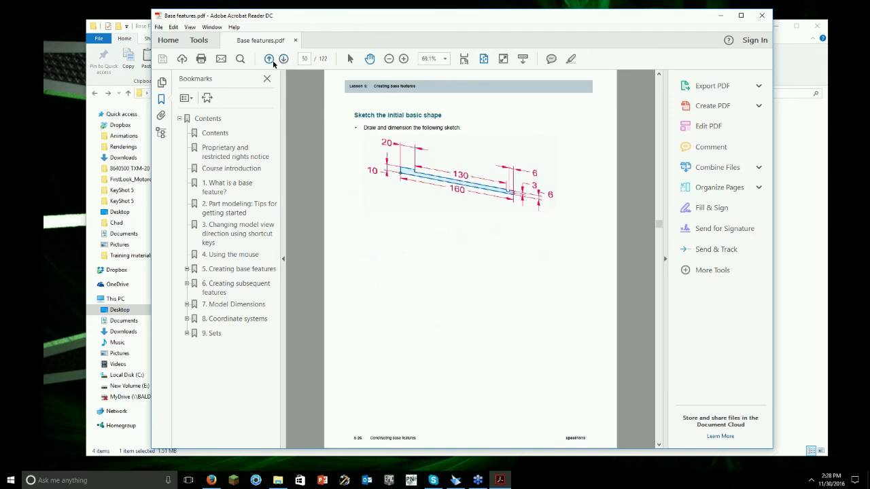
pyautogui.click(270, 59)
pyautogui.click(270, 59)
pyautogui.click(270, 59)
pyautogui.click(269, 59)
pyautogui.click(270, 59)
pyautogui.click(270, 60)
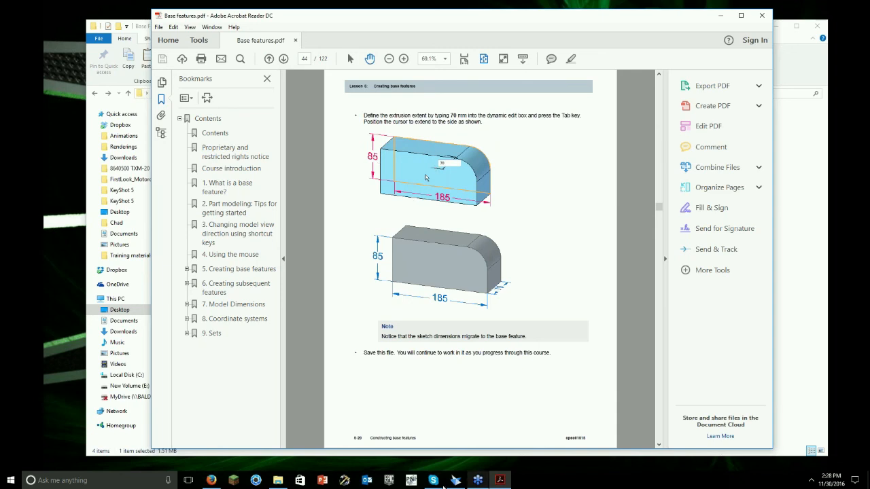
# - Switch to Solid Edge and close the Part1 and Part2 documents without saving
pyautogui.moveTo(455, 481)
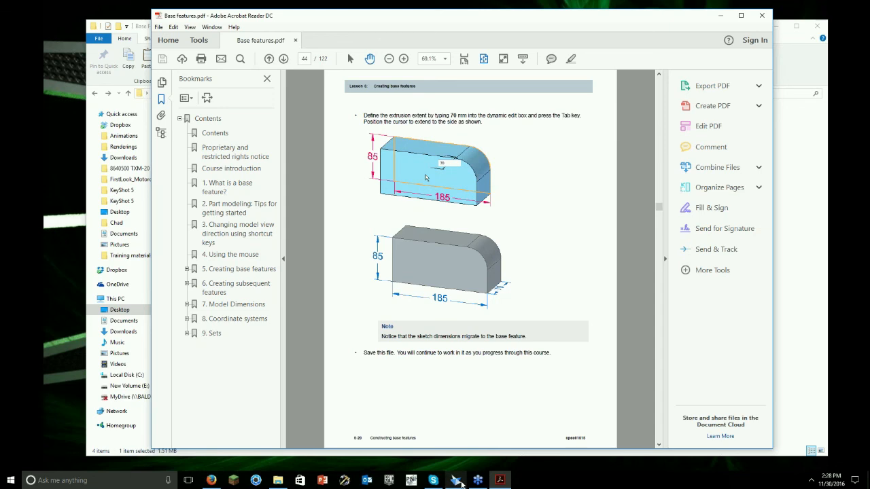
pyautogui.click(454, 479)
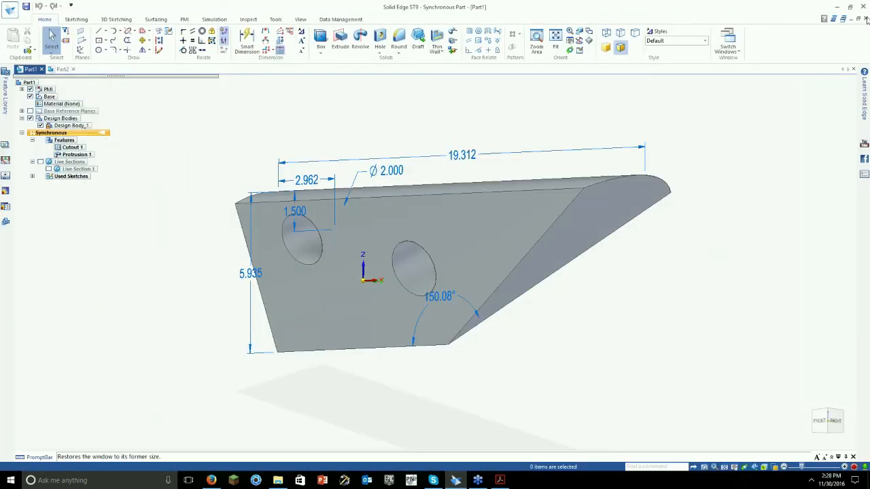
pyautogui.click(865, 19)
pyautogui.press('n')
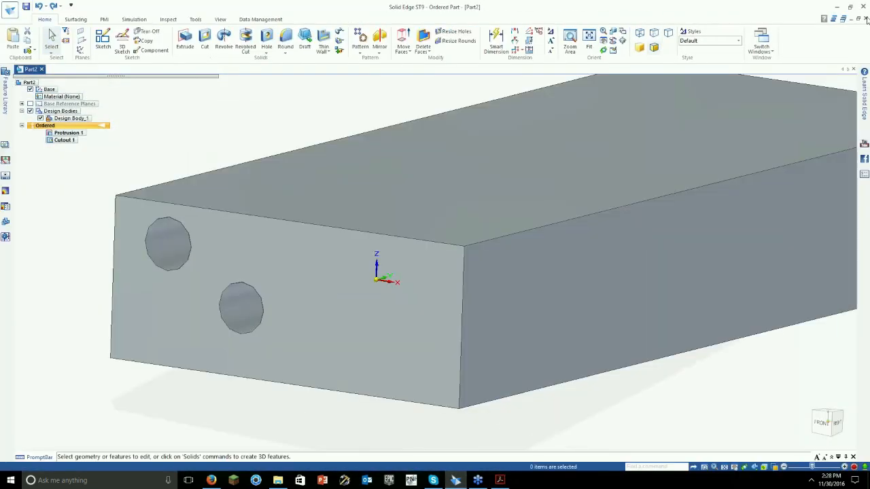
pyautogui.click(866, 19)
pyautogui.press('n')
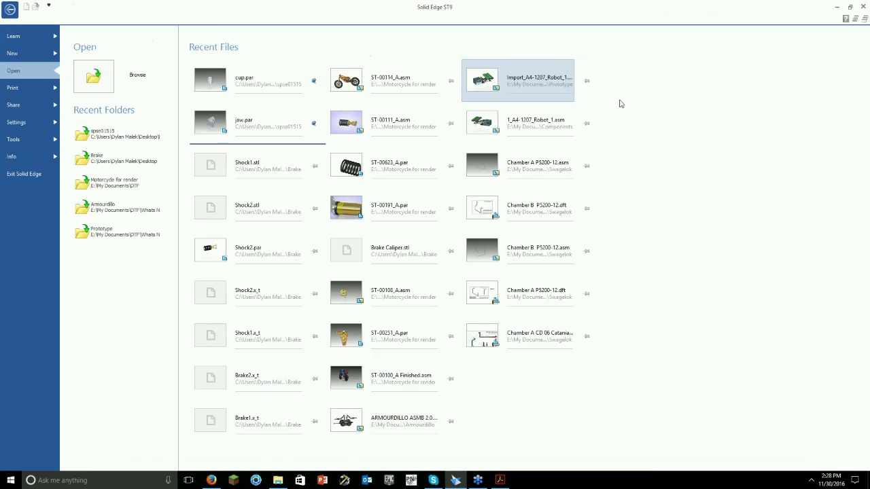
# - Create a new document from the ISO Metric template iso metric part.par
pyautogui.click(31, 54)
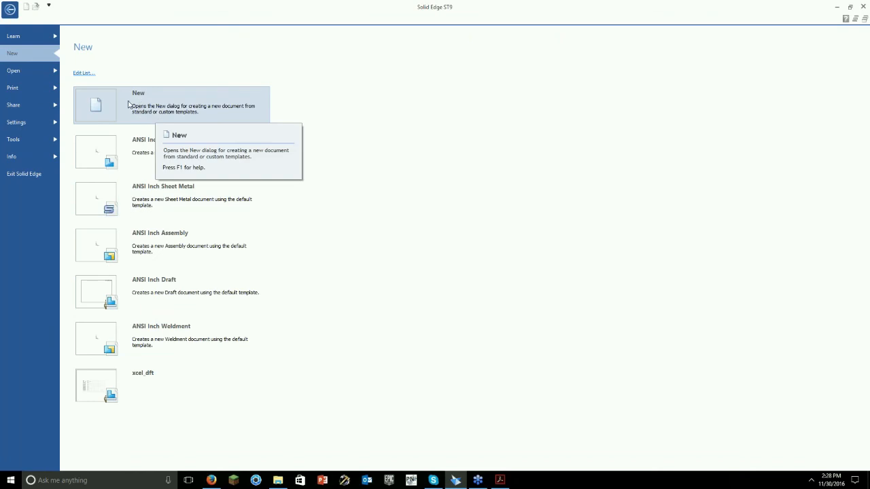
pyautogui.click(106, 108)
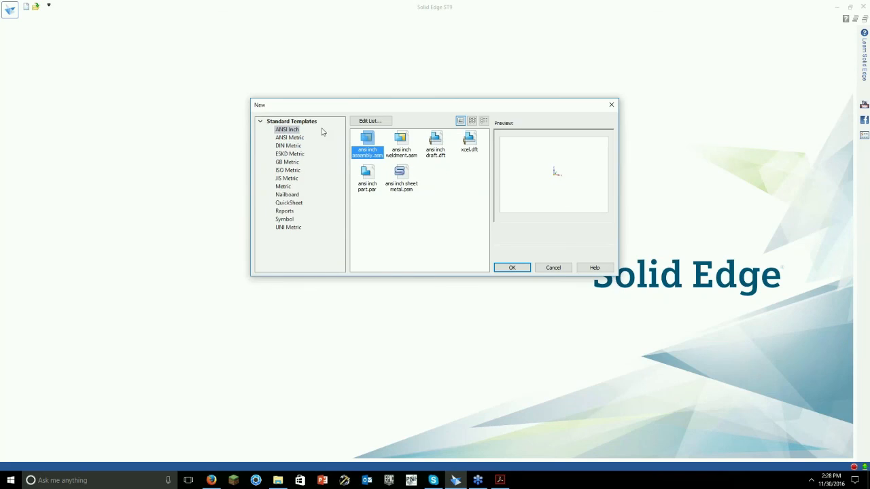
pyautogui.click(302, 147)
pyautogui.click(288, 171)
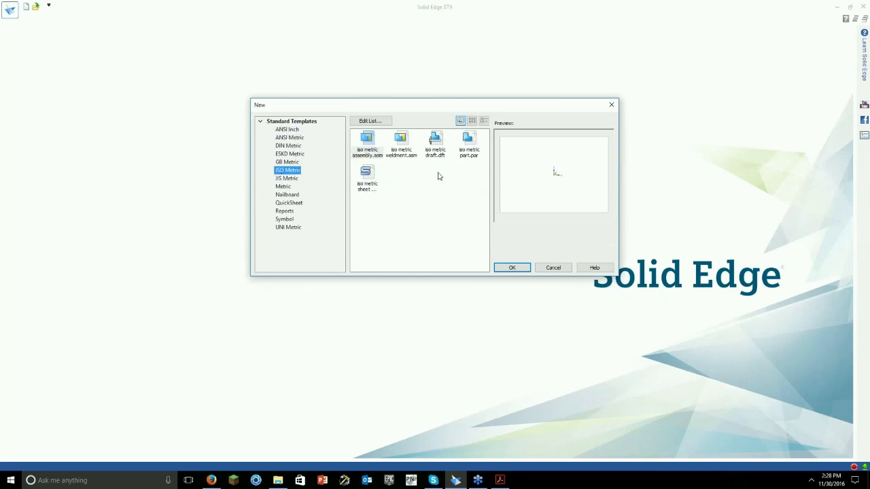
pyautogui.click(468, 151)
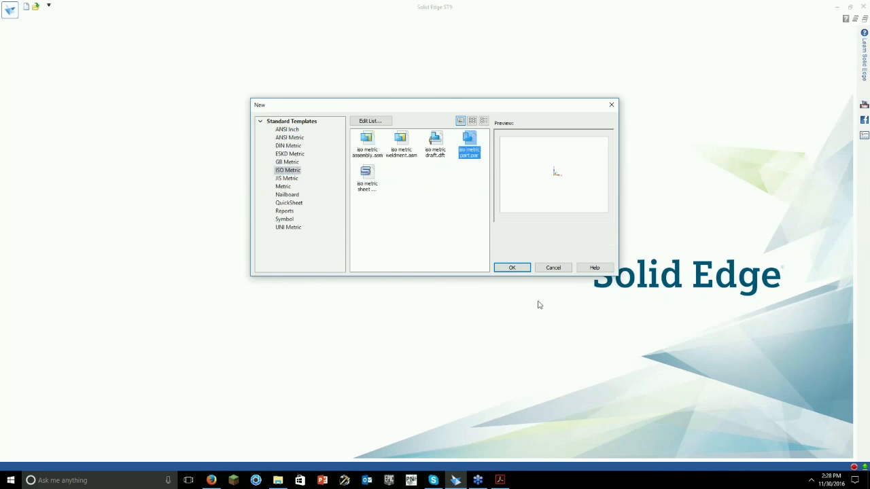
pyautogui.click(521, 268)
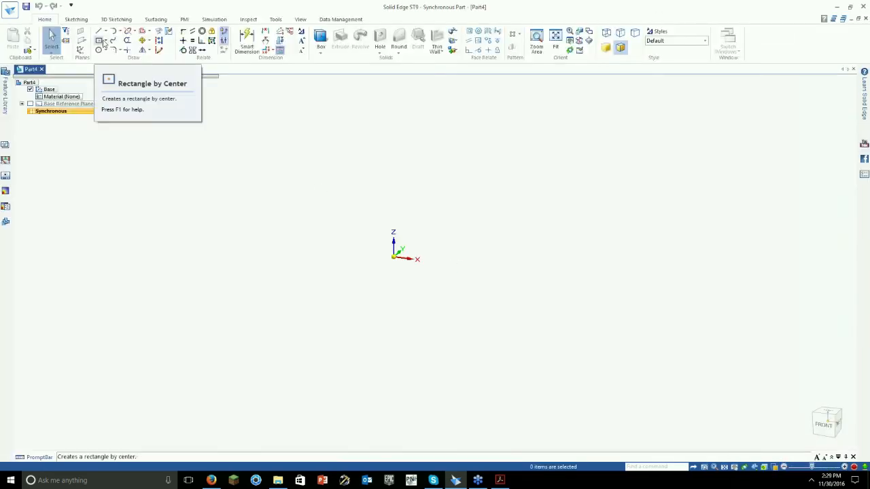
# - Draw a two-point rectangle about 189 by 84 mm on the locked front (XZ) plane, with one corner at the origin
pyautogui.click(105, 42)
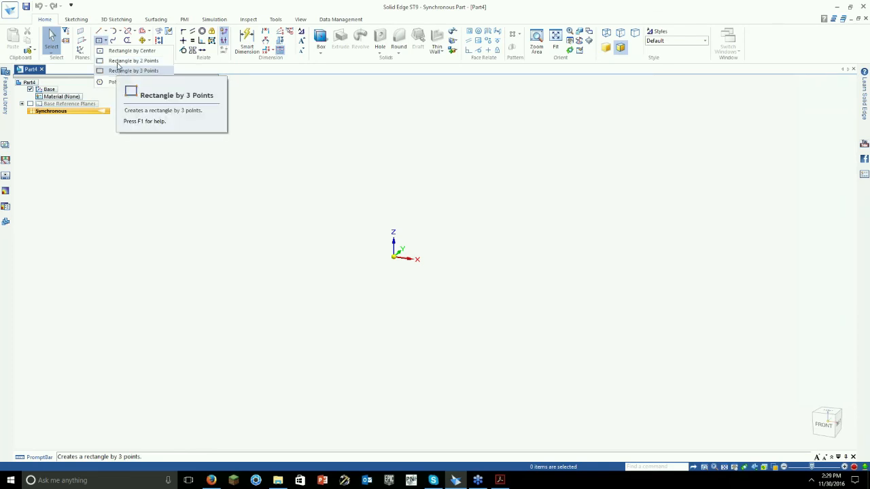
pyautogui.click(129, 71)
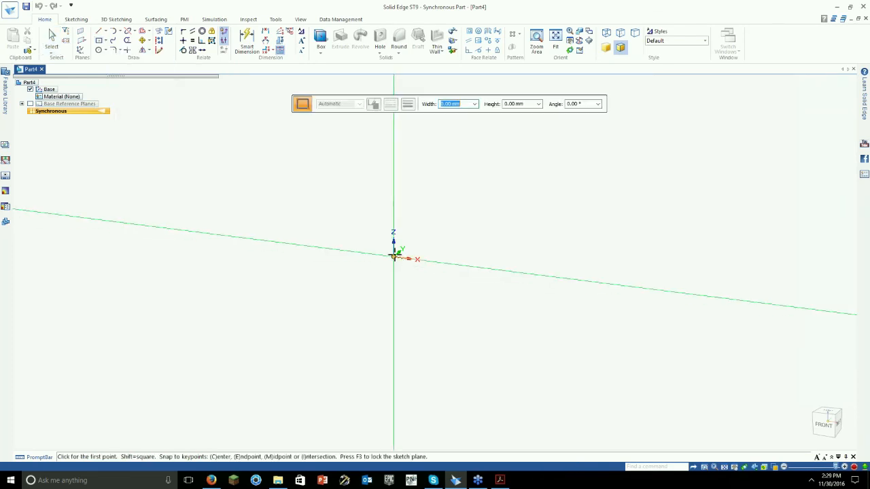
pyautogui.press('F3')
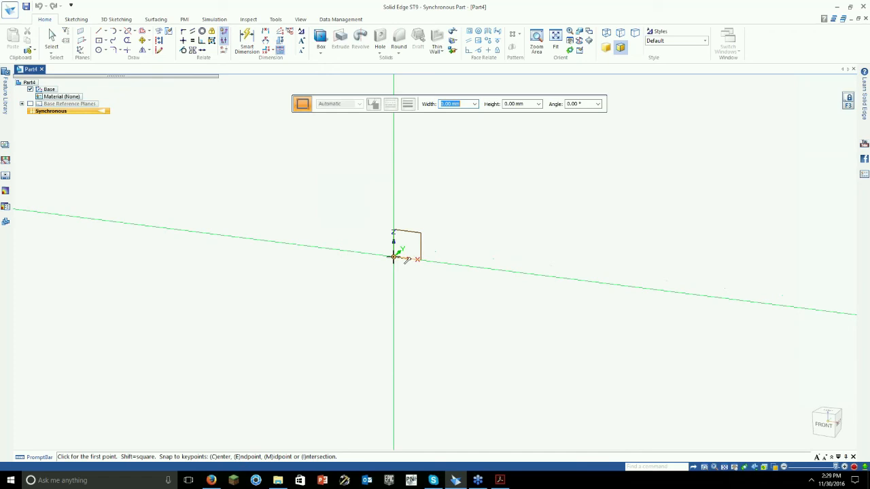
pyautogui.click(393, 257)
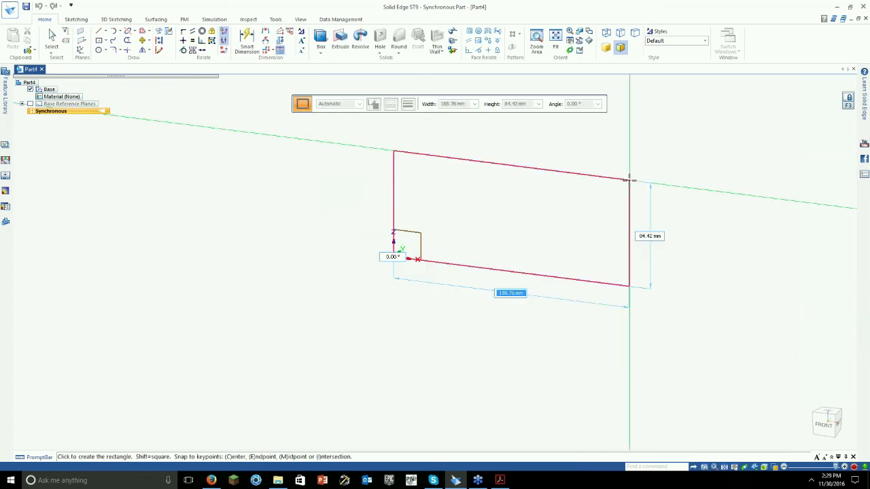
pyautogui.click(629, 179)
pyautogui.press('Escape')
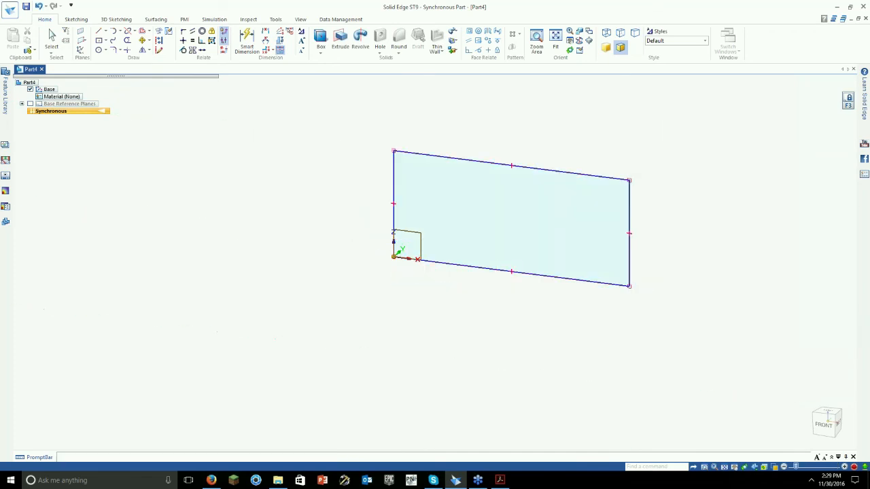
# - Dimension the rectangle's vertical edge beside the origin to 85 mm and its upper edge to 185 mm
pyautogui.keyDown('shift'); pyautogui.moveTo(475, 212); pyautogui.dragTo(412, 231, button='middle'); pyautogui.keyUp('shift')
pyautogui.scroll(1, 410, 228)
pyautogui.rightClick(303, 72)
pyautogui.keyDown('shift'); pyautogui.moveTo(416, 134); pyautogui.dragTo(388, 134, button='middle'); pyautogui.keyUp('shift')
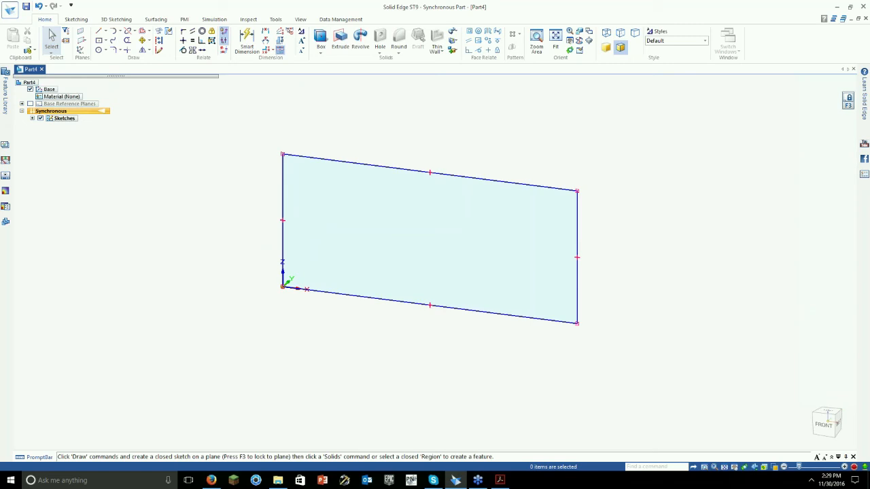
pyautogui.click(248, 42)
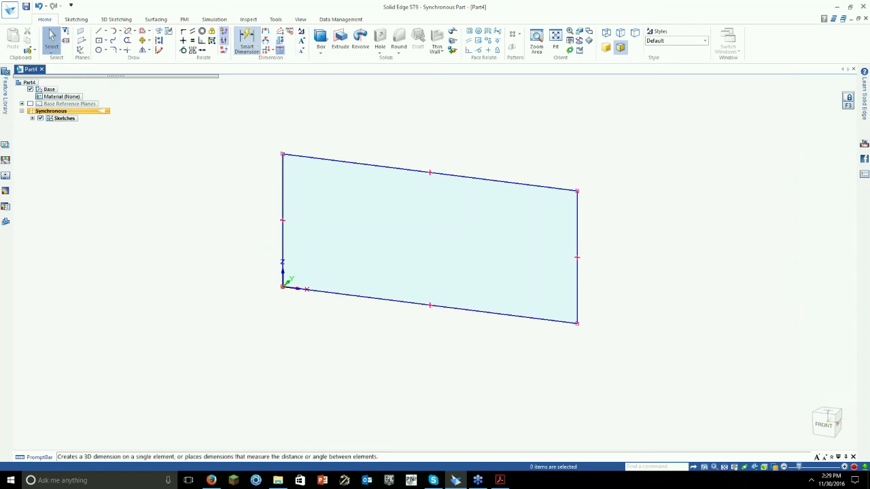
pyautogui.click(279, 182)
pyautogui.click(252, 179)
pyautogui.write('85')
pyautogui.press('Return')
pyautogui.click(346, 161)
pyautogui.click(351, 142)
pyautogui.write('185')
pyautogui.press('Return')
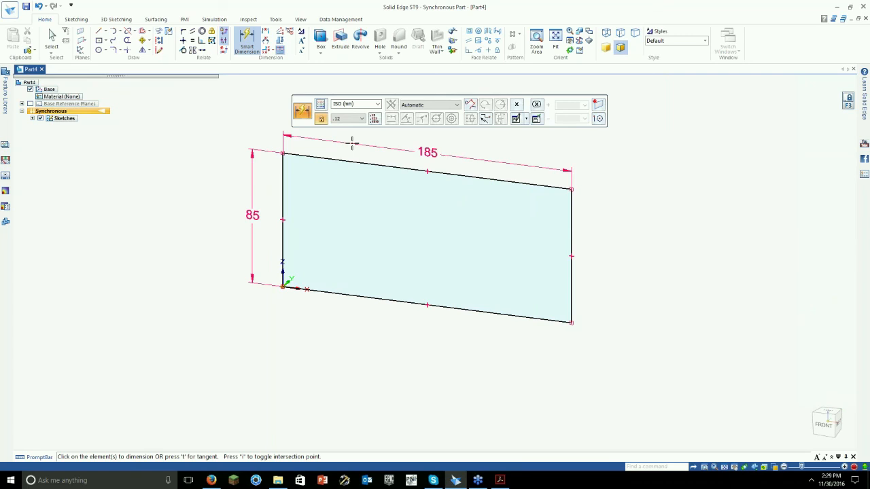
pyautogui.press('Escape')
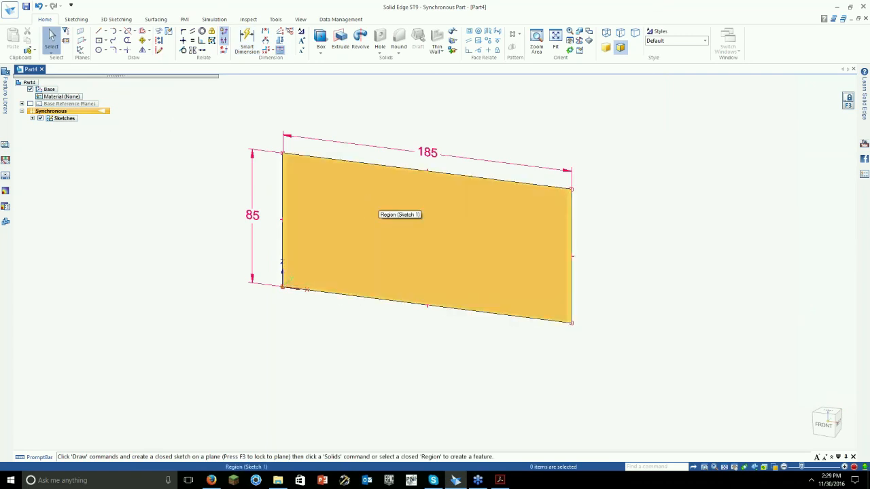
pyautogui.click(367, 200)
pyautogui.click(371, 197)
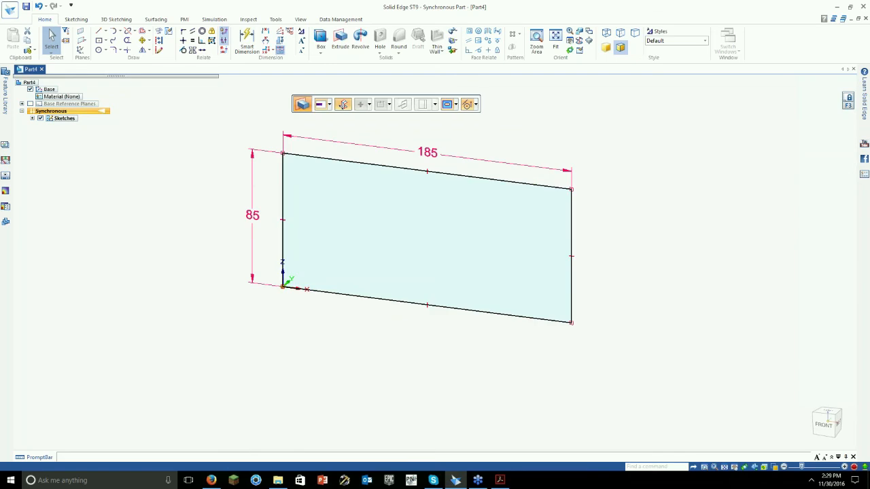
pyautogui.press('Escape')
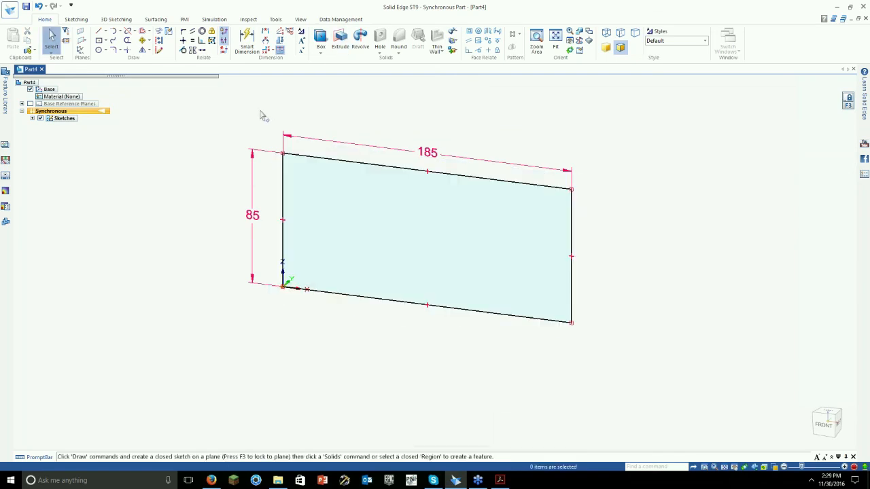
# - Fillet the rectangle's upper corner farthest from the origin with a 40 mm radius
pyautogui.click(114, 51)
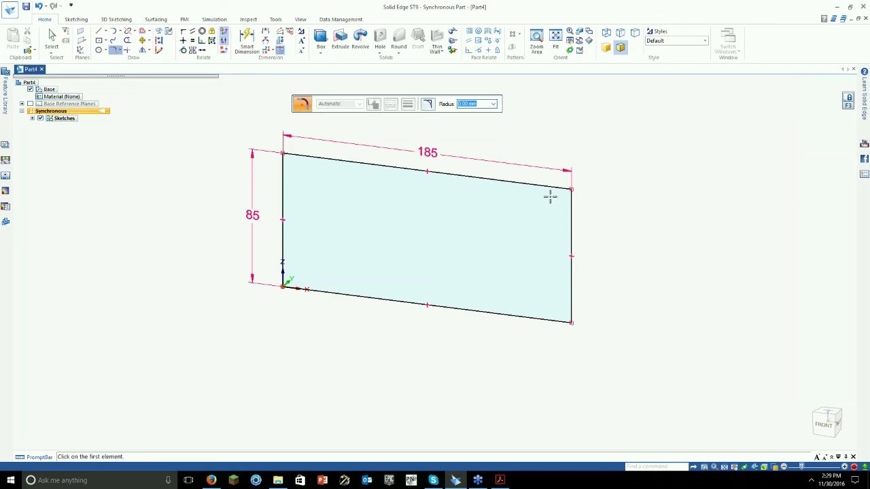
pyautogui.write('40')
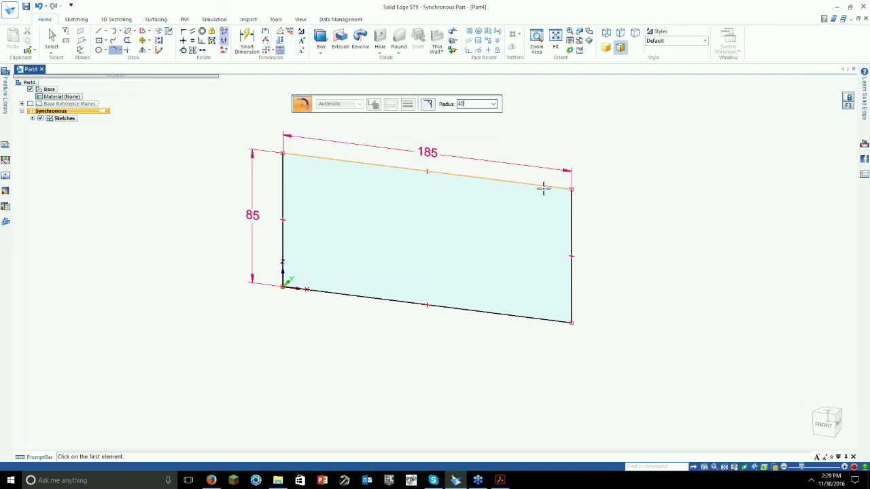
pyautogui.press('Return')
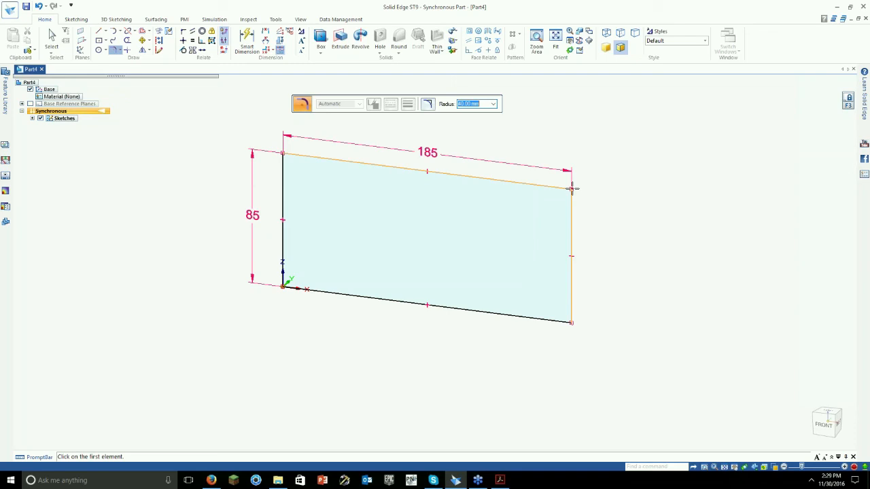
pyautogui.click(571, 188)
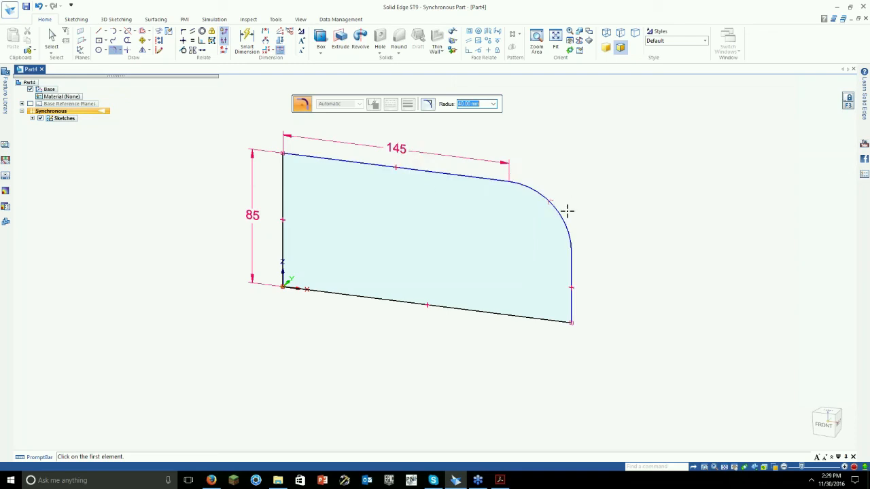
pyautogui.press('Escape')
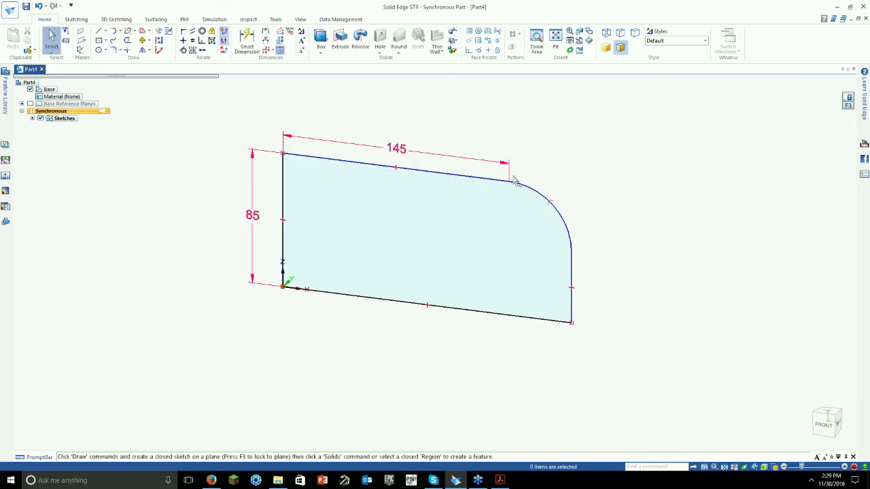
# - Add a radial dimension to the arc of the rounded corner, placed outside the profile
pyautogui.click(247, 42)
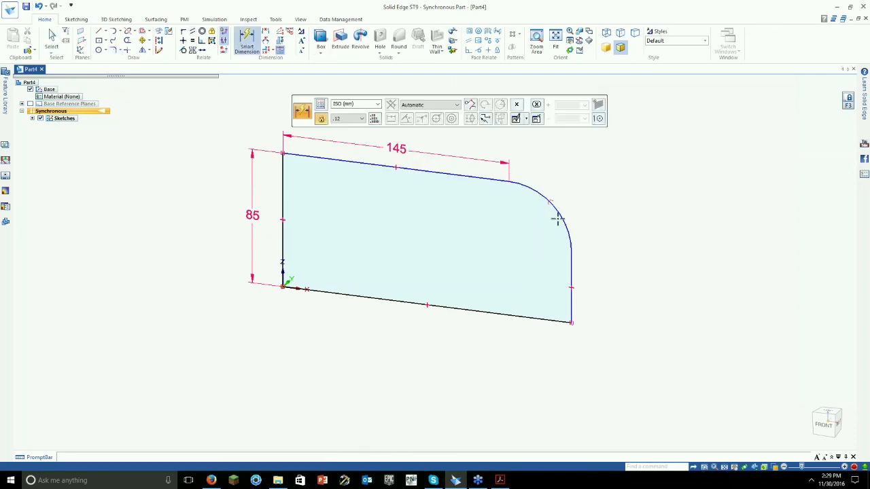
pyautogui.click(560, 216)
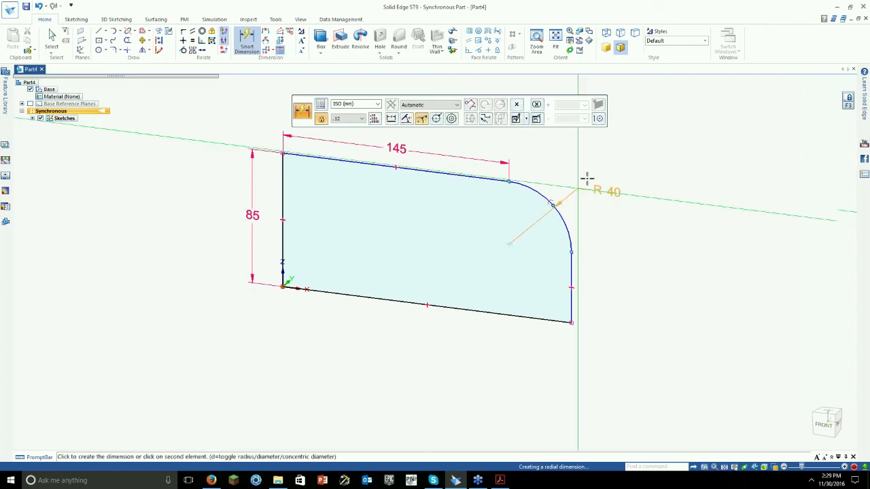
pyautogui.click(588, 176)
pyautogui.press('Return')
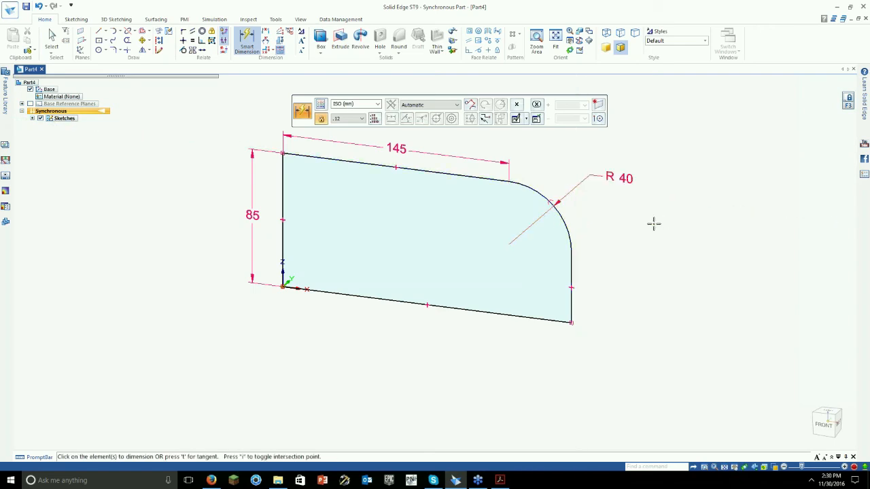
pyautogui.keyDown('shift'); pyautogui.moveTo(618, 266); pyautogui.dragTo(602, 293, button='middle'); pyautogui.keyUp('shift')
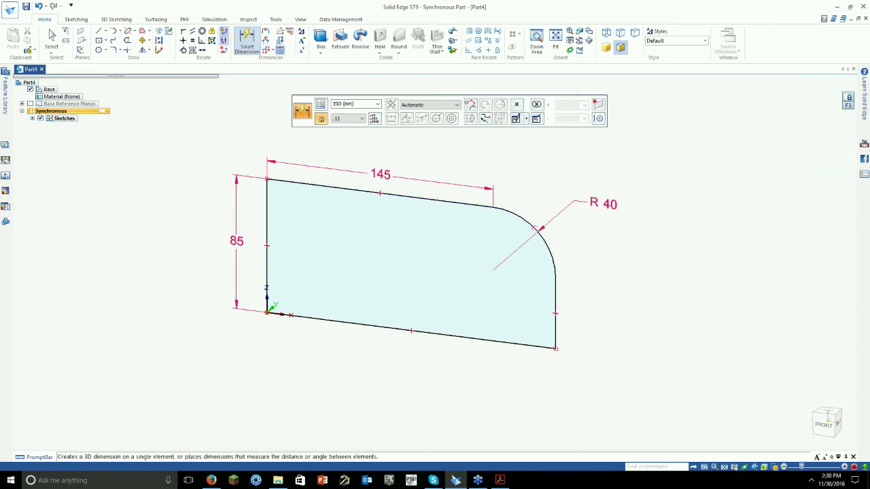
pyautogui.press('Escape')
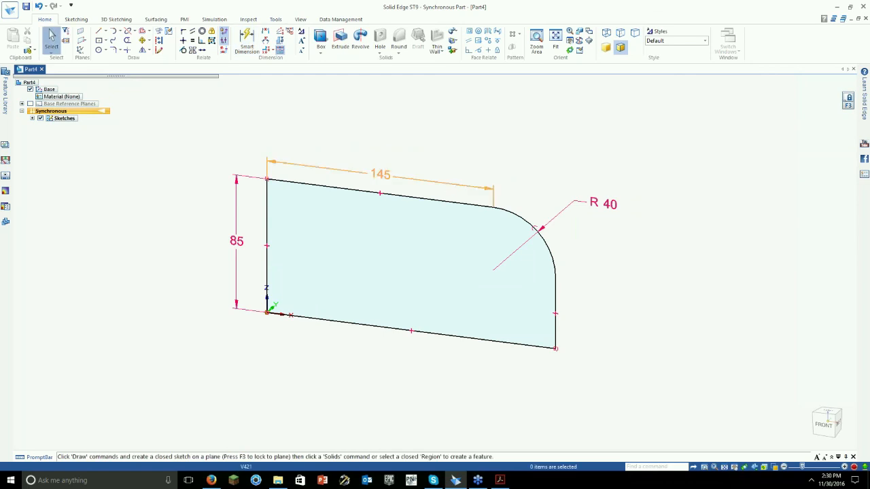
# - Reattach the 145 mm dimension's end from the arc's upper endpoint to its lower endpoint, so it measures the profile's full width
pyautogui.click(447, 187)
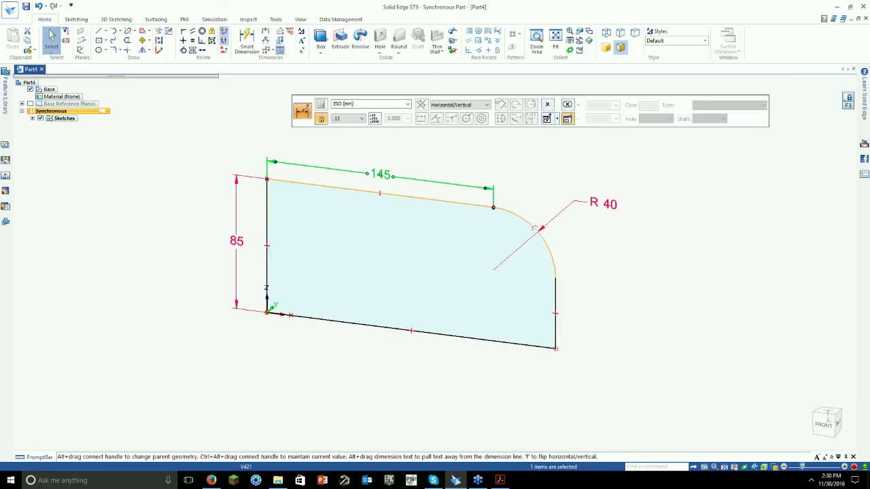
pyautogui.keyDown('alt'); pyautogui.moveTo(493, 207); pyautogui.dragTo(555, 279); pyautogui.keyUp('alt')
pyautogui.press('Escape')
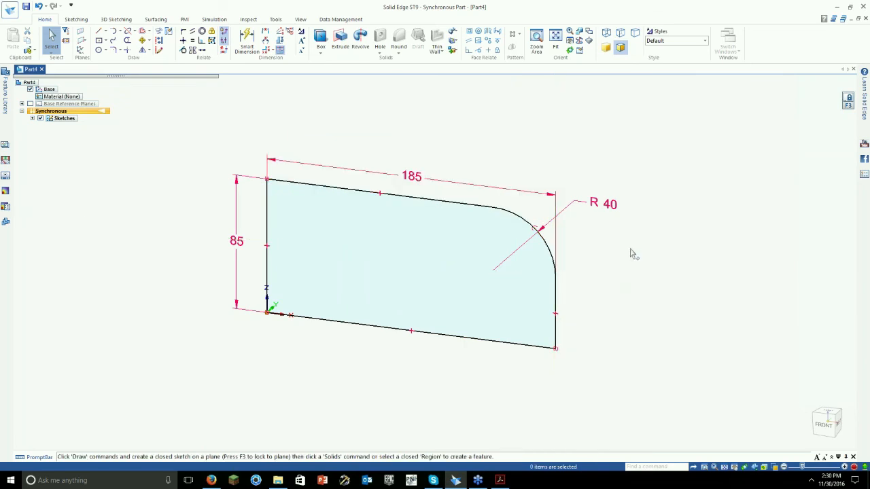
# - Extrude the closed sketch region symmetrically about its sketch plane to a total depth of 70 mm
pyautogui.click(367, 232)
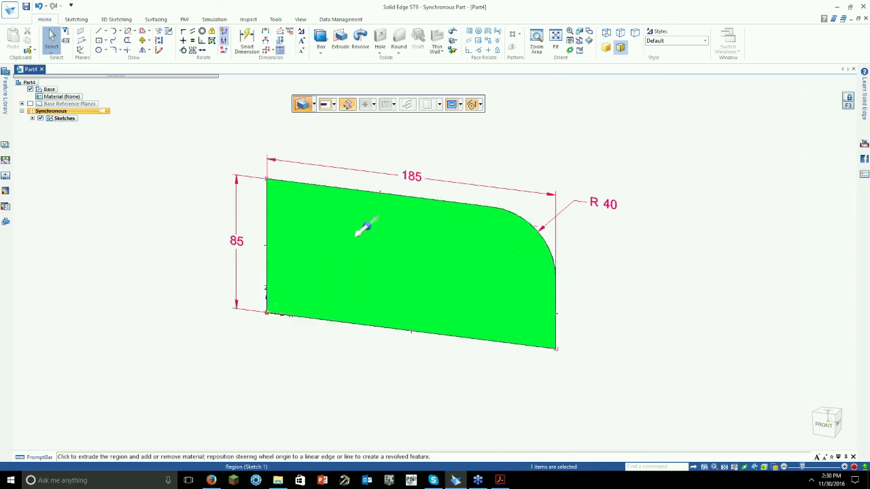
pyautogui.moveTo(301, 138); pyautogui.dragTo(275, 146, button='middle')
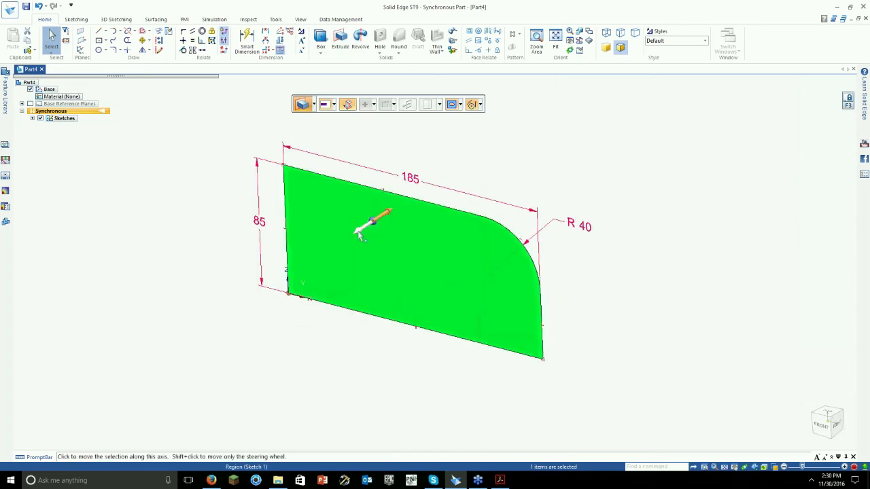
pyautogui.press('Escape')
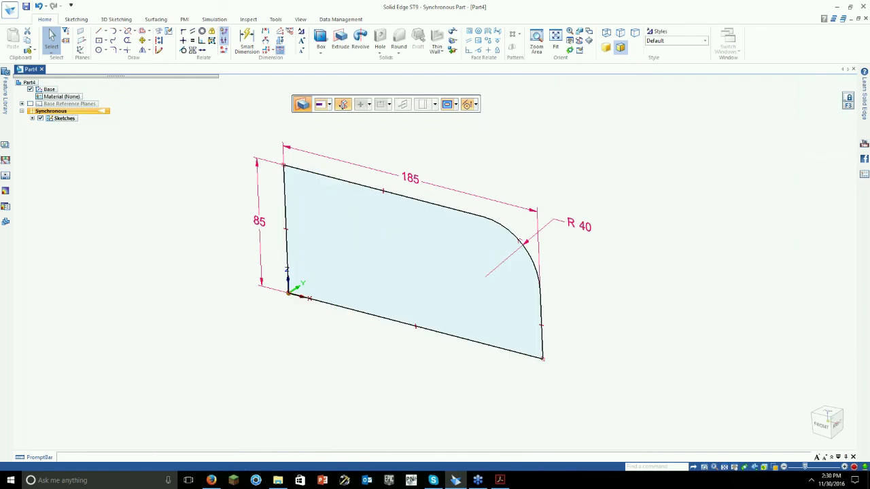
pyautogui.press('shift')
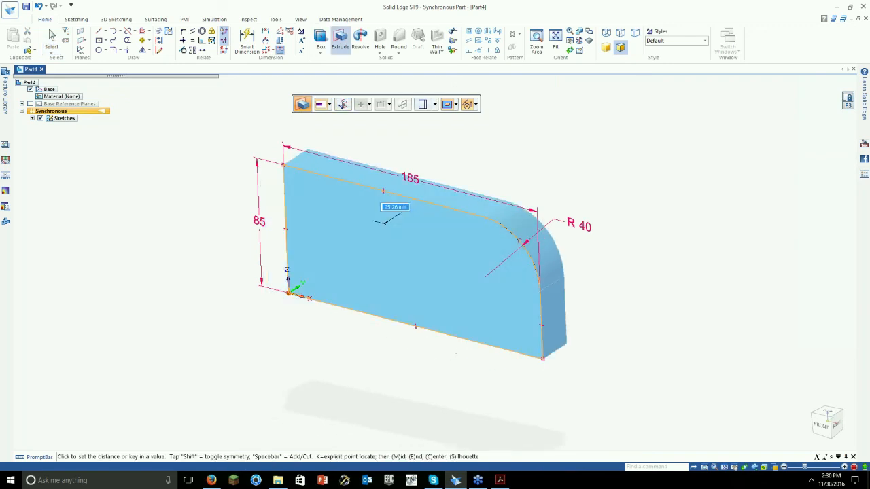
pyautogui.press('shift')
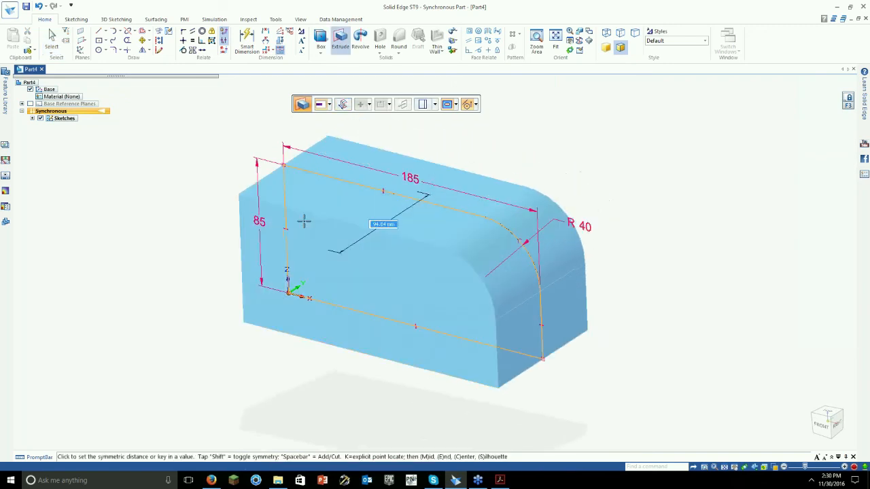
pyautogui.write('70')
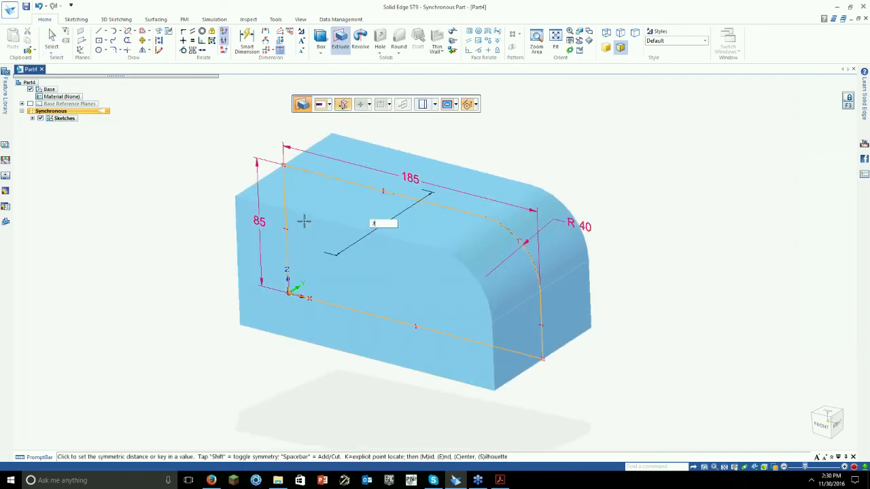
pyautogui.press('Return')
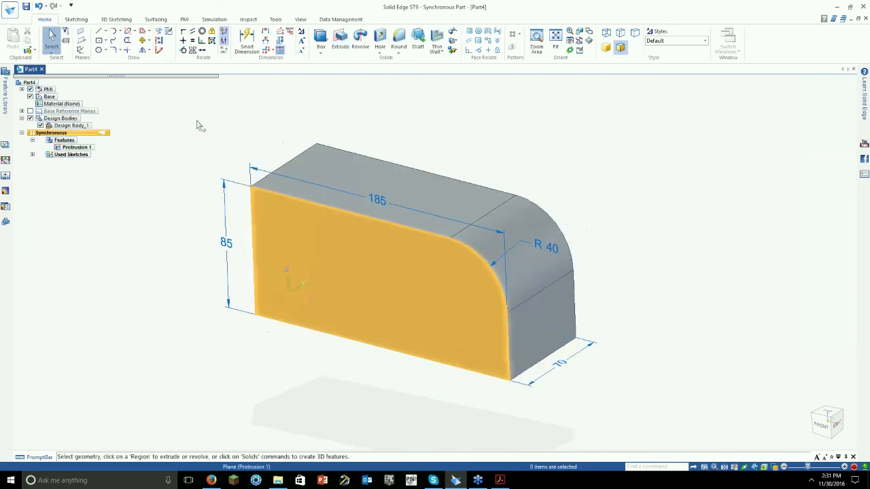
# - Hide the PMI dimensions on the extruded block
pyautogui.moveTo(197, 125); pyautogui.dragTo(204, 105, button='middle')
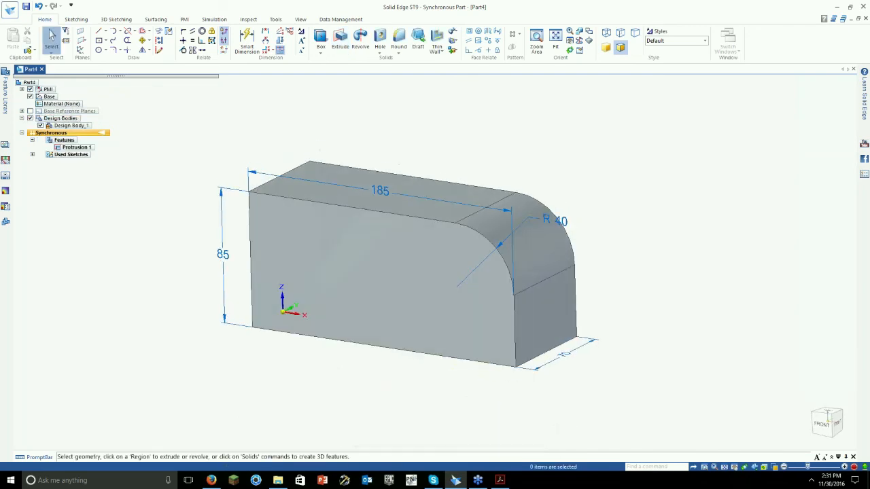
pyautogui.moveTo(219, 123); pyautogui.dragTo(224, 123, button='middle')
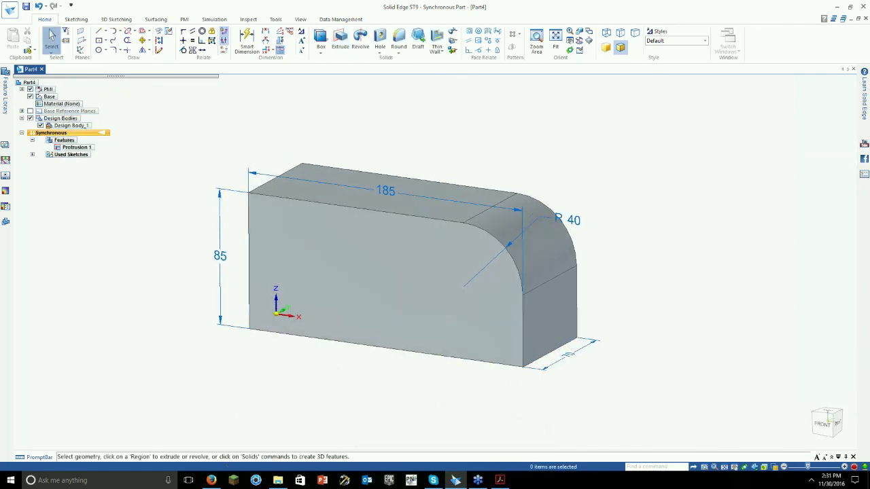
pyautogui.click(30, 89)
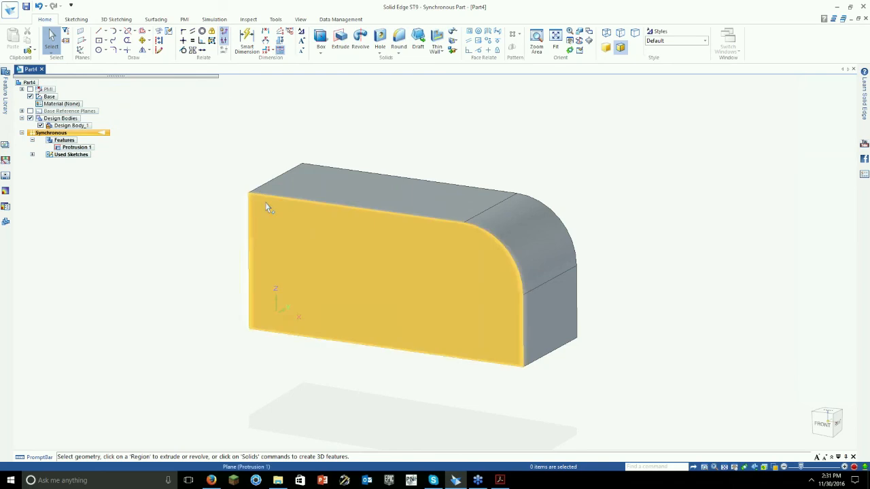
# - Lock the Line tool's sketch plane to the block's large front face and orient the view normal to it from the back
pyautogui.click(100, 34)
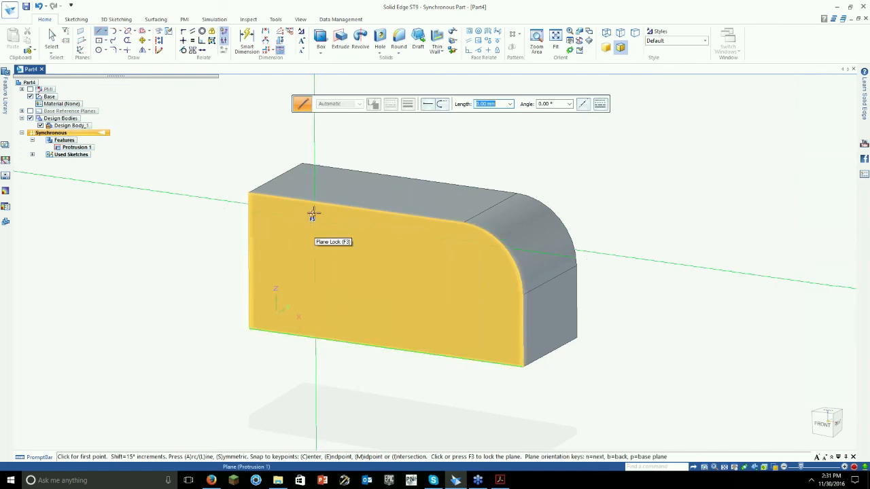
pyautogui.press('F3')
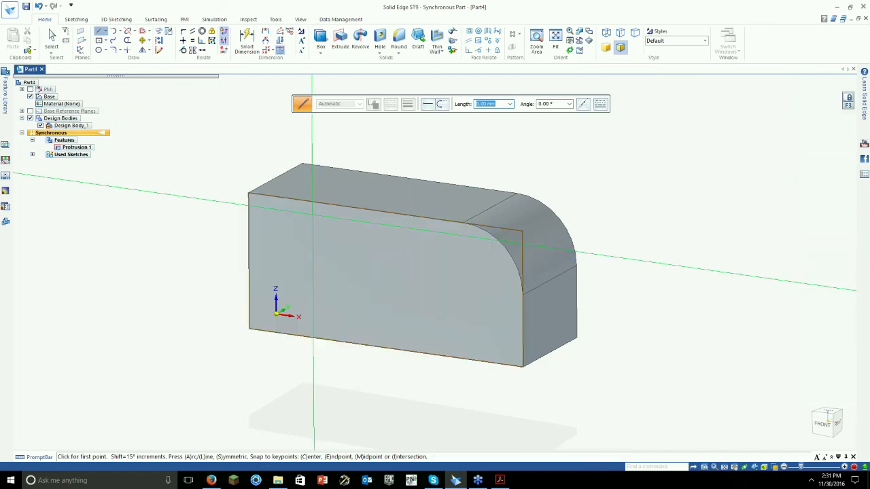
pyautogui.hotkey('ctrl', 'h')
pyautogui.scroll(-5, 324, 286)
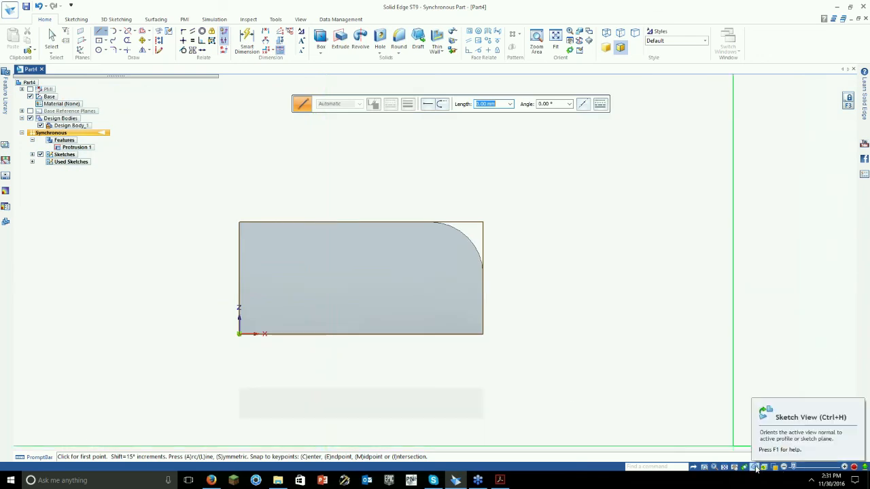
pyautogui.click(757, 469)
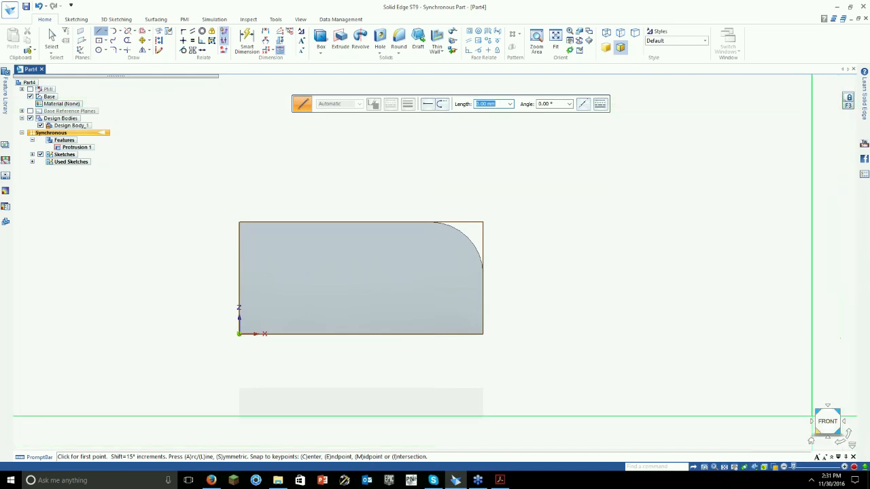
pyautogui.keyDown('shift'); pyautogui.moveTo(210, 301); pyautogui.dragTo(757, 467, button='middle'); pyautogui.keyUp('shift')
pyautogui.click(757, 467)
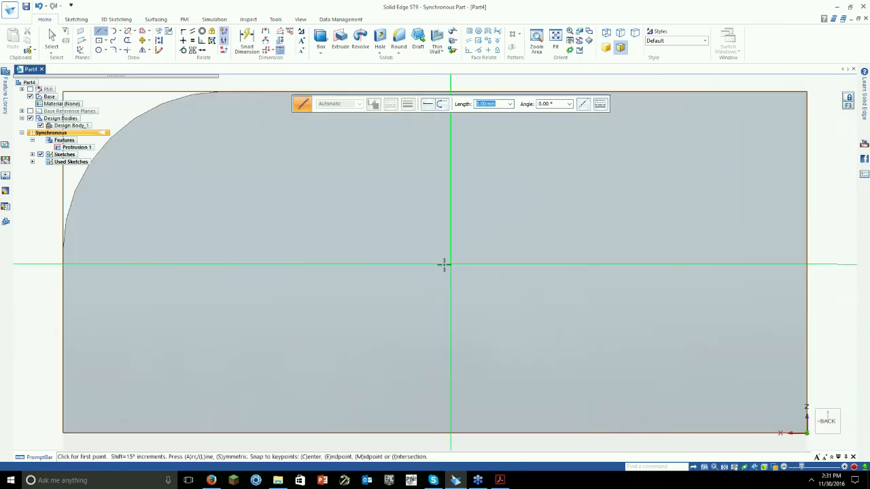
pyautogui.scroll(-5, 418, 286)
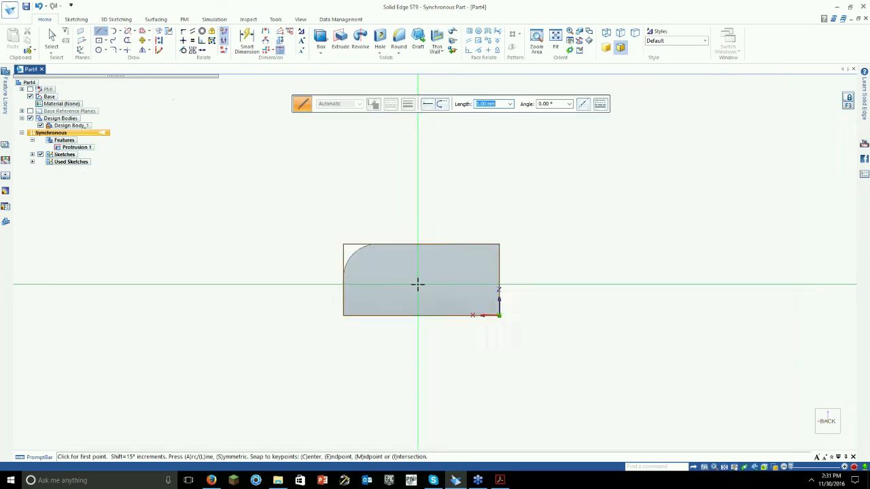
pyautogui.scroll(4, 418, 285)
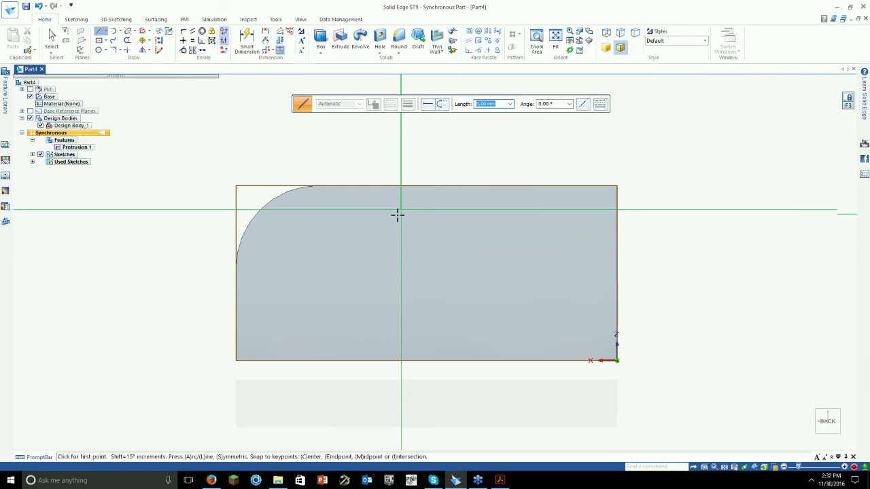
# - Sketch an open stepped profile across the face with a recess about 111 mm wide and 35 mm deep, its end lines overhanging both sides
pyautogui.click(564, 208)
pyautogui.click(564, 208)
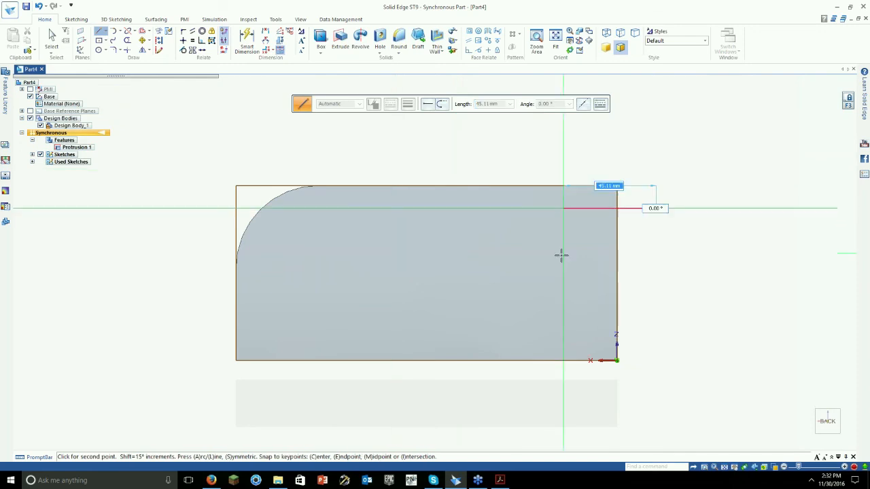
pyautogui.click(563, 281)
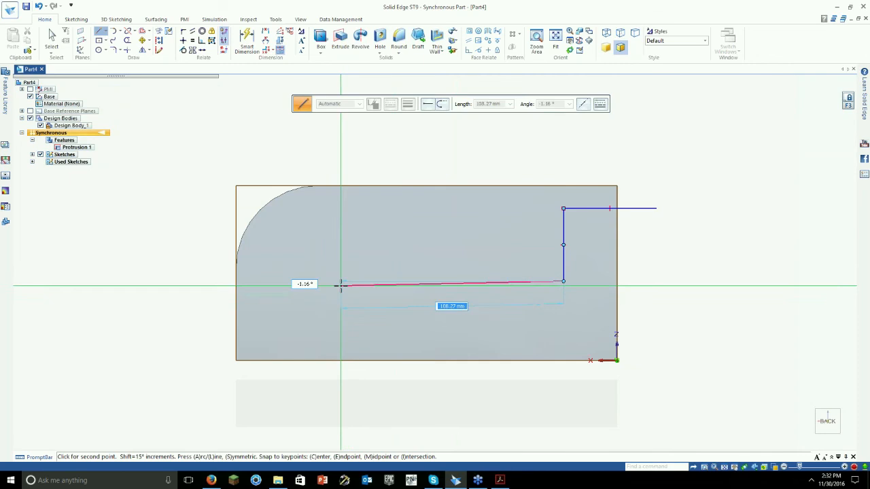
pyautogui.click(335, 281)
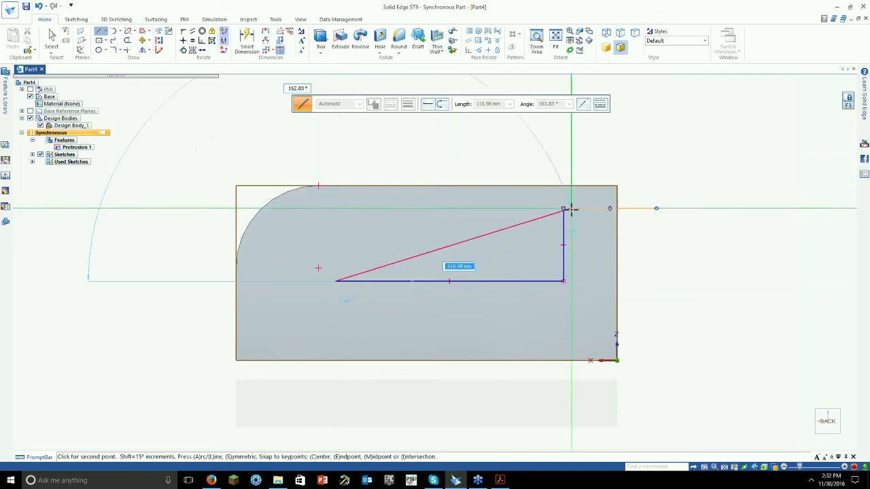
pyautogui.click(335, 209)
pyautogui.click(217, 209)
pyautogui.press('Escape')
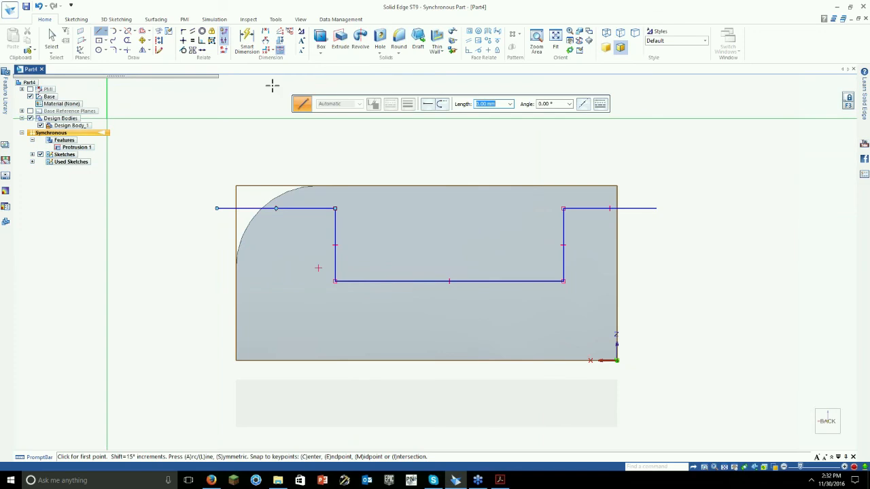
pyautogui.click(53, 36)
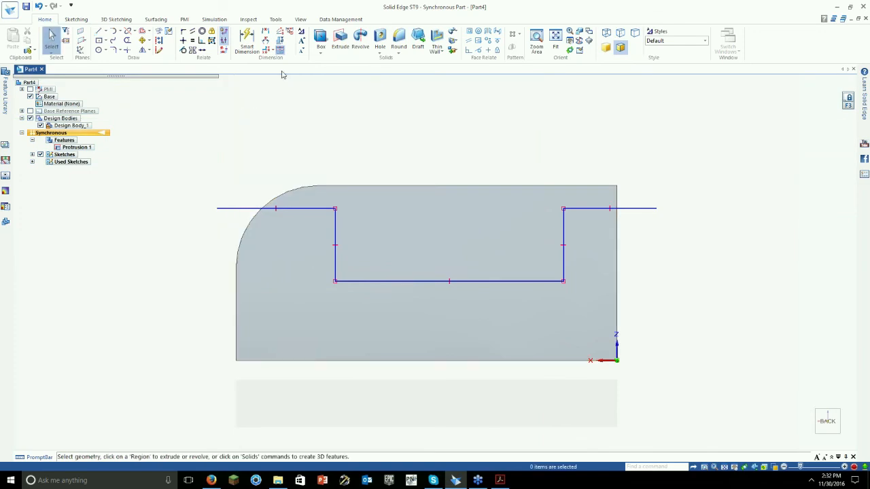
# - Dimension the recess depth between the upper and bottom lines, and the length of the recess's bottom line
pyautogui.click(246, 42)
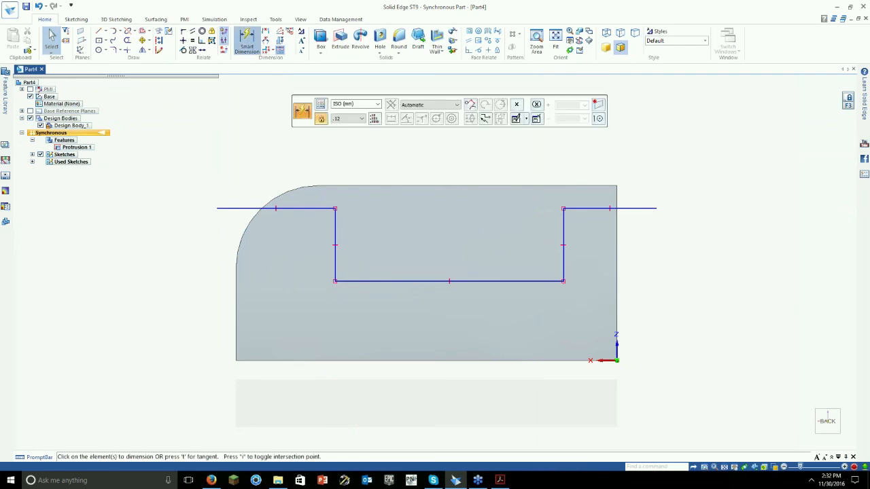
pyautogui.click(601, 287)
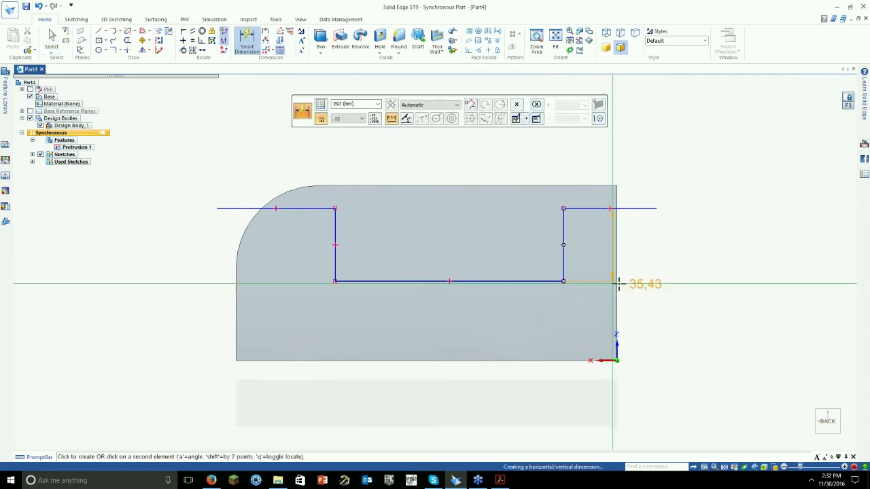
pyautogui.click(613, 314)
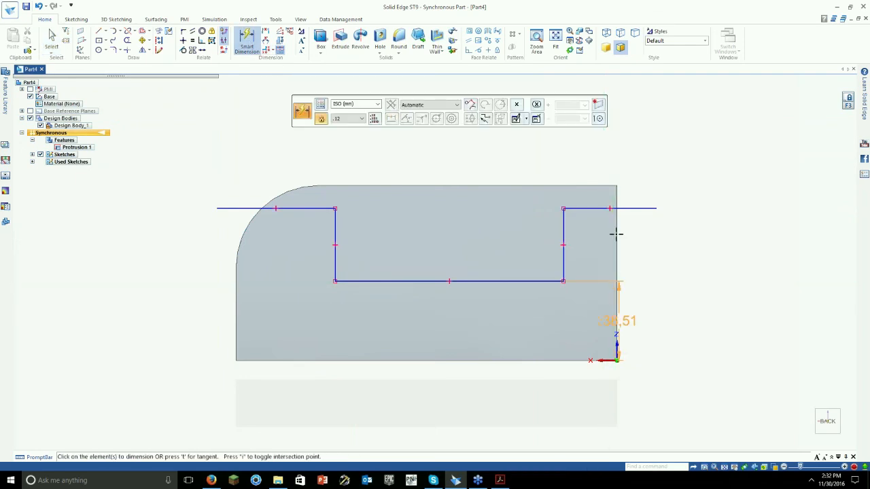
pyautogui.click(634, 209)
pyautogui.click(563, 267)
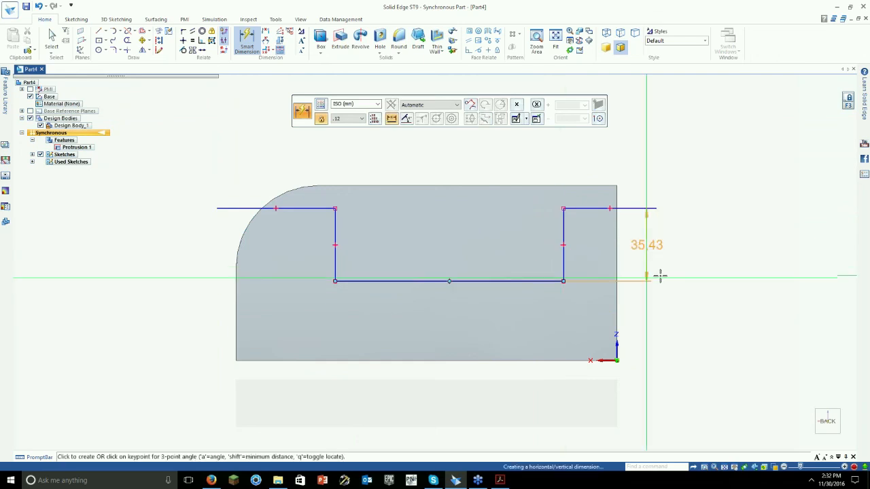
pyautogui.click(659, 275)
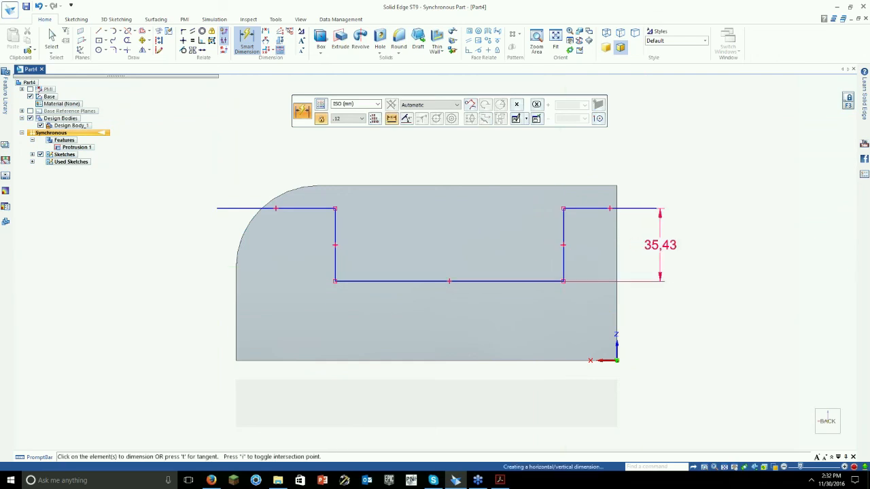
pyautogui.click(392, 280)
pyautogui.click(389, 398)
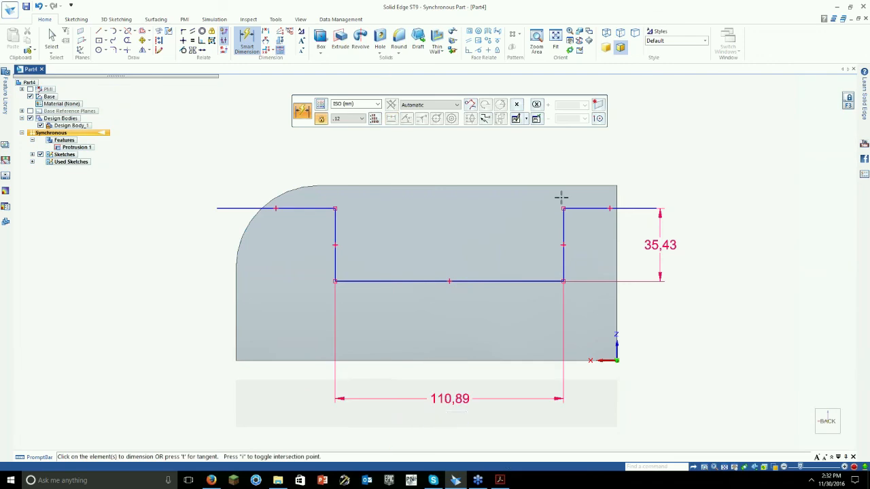
# - Dimension the upper line from the block's top edge and the recess's side line from the vertical edge below the rounded corner
pyautogui.click(609, 207)
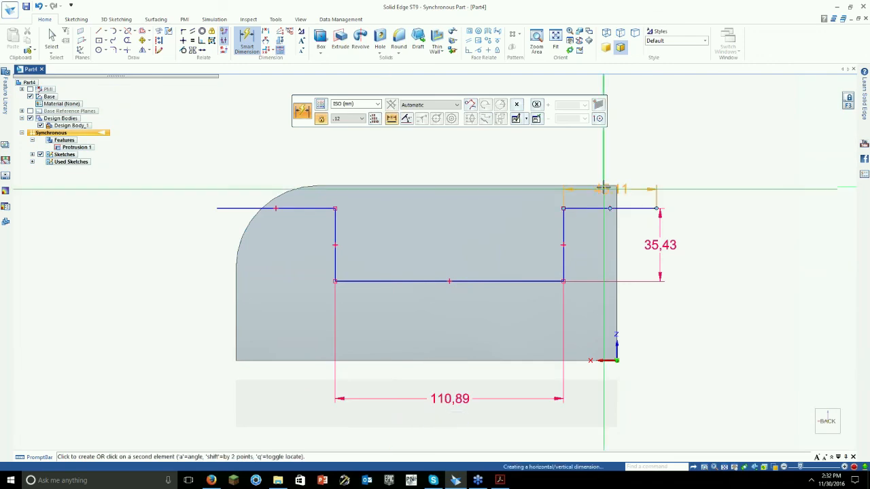
pyautogui.click(603, 189)
pyautogui.click(682, 196)
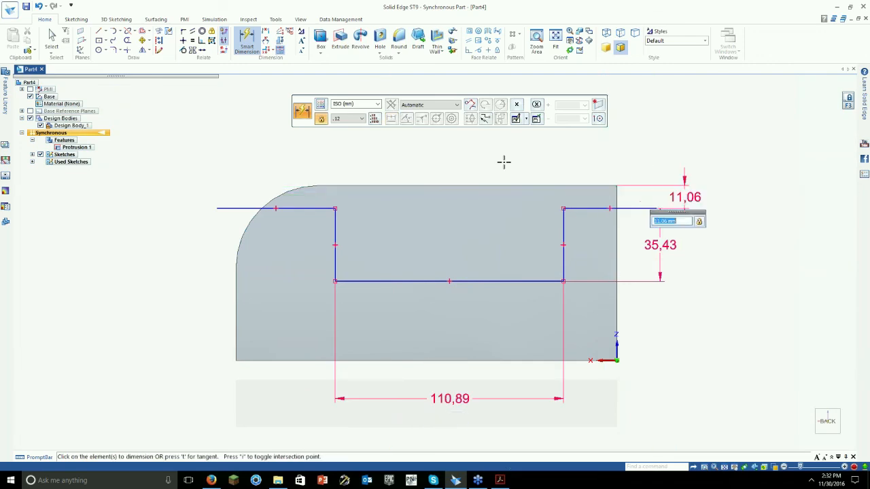
pyautogui.click(236, 248)
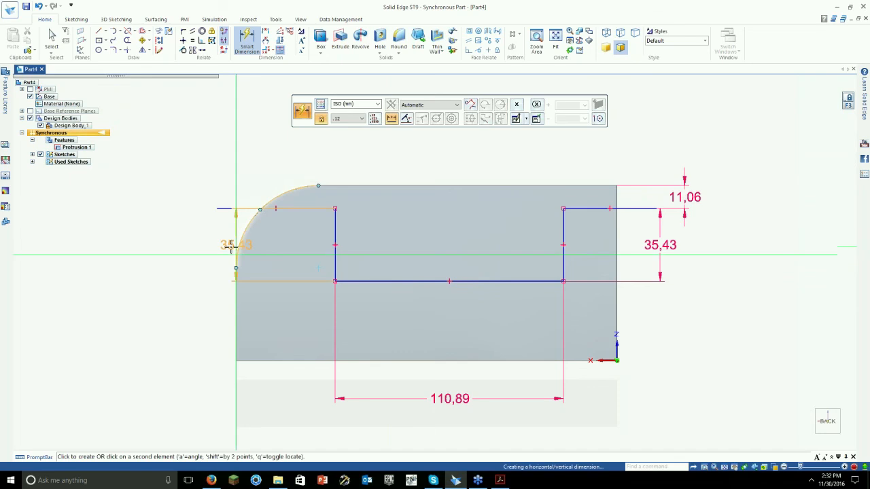
pyautogui.click(234, 297)
pyautogui.click(215, 377)
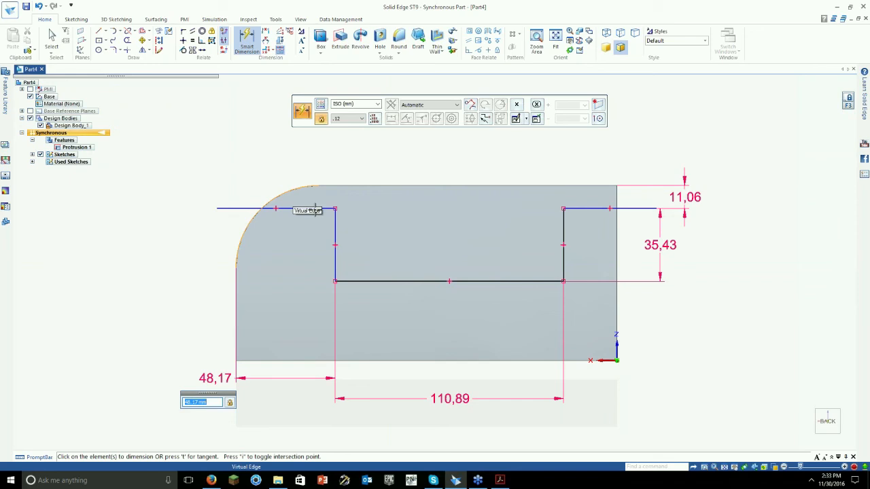
pyautogui.click(58, 42)
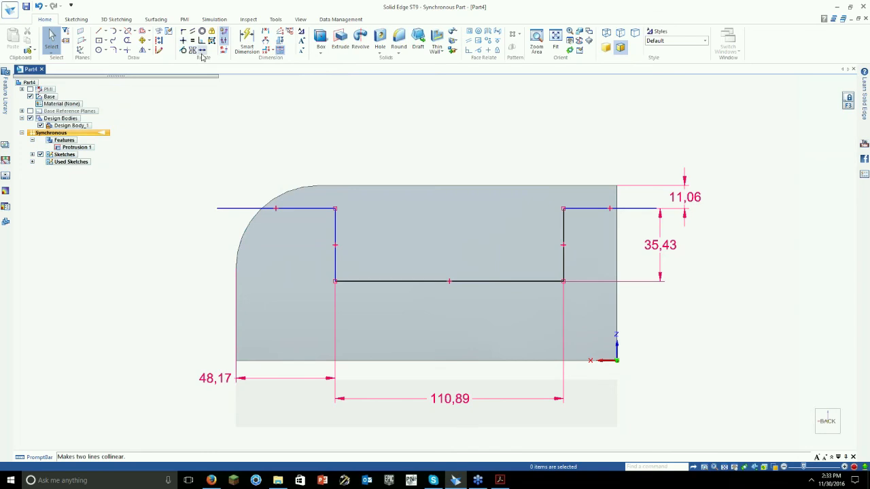
# - Align the recess's two upper corners horizontally with a Horizontal/Vertical relationship
pyautogui.click(183, 41)
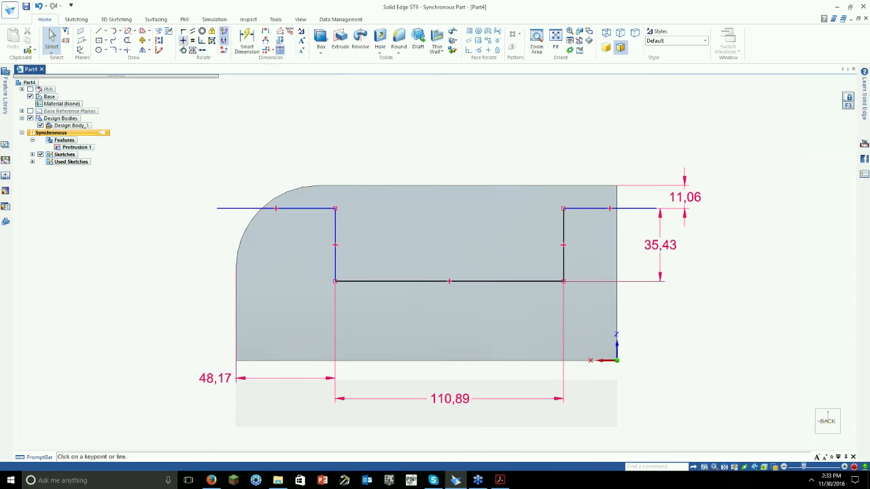
pyautogui.click(337, 211)
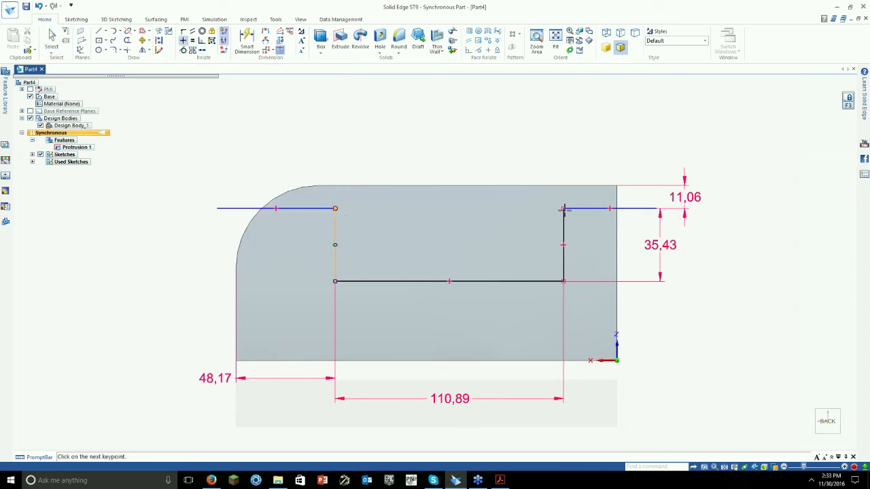
pyautogui.click(563, 210)
pyautogui.click(52, 38)
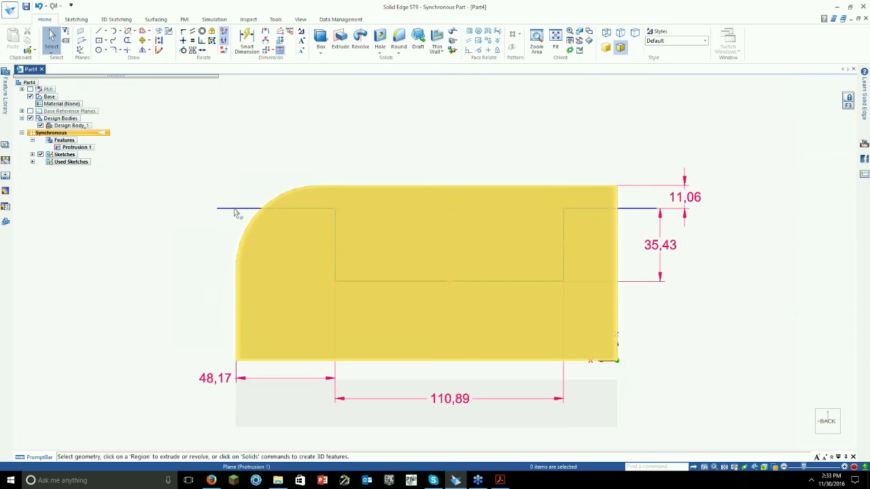
# - Stretch the free end of the upper line farther out past the block's rounded corner
pyautogui.click(235, 209)
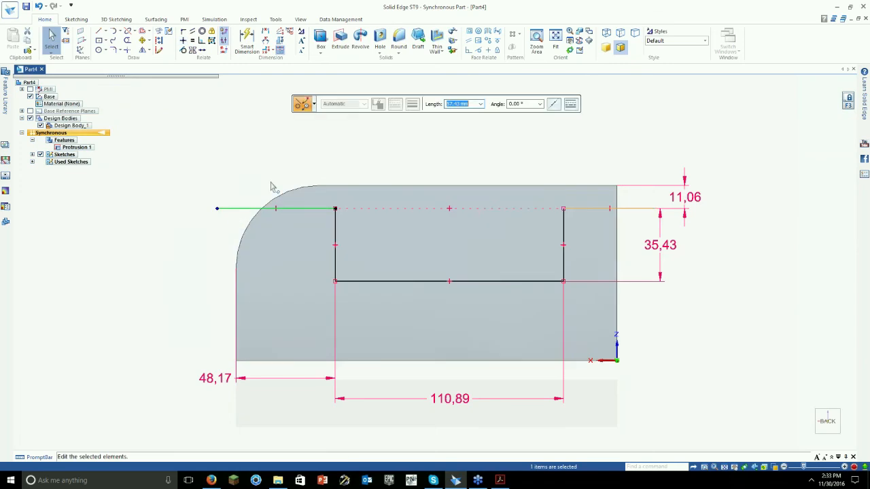
pyautogui.moveTo(260, 199); pyautogui.dragTo(193, 192)
pyautogui.click(217, 141)
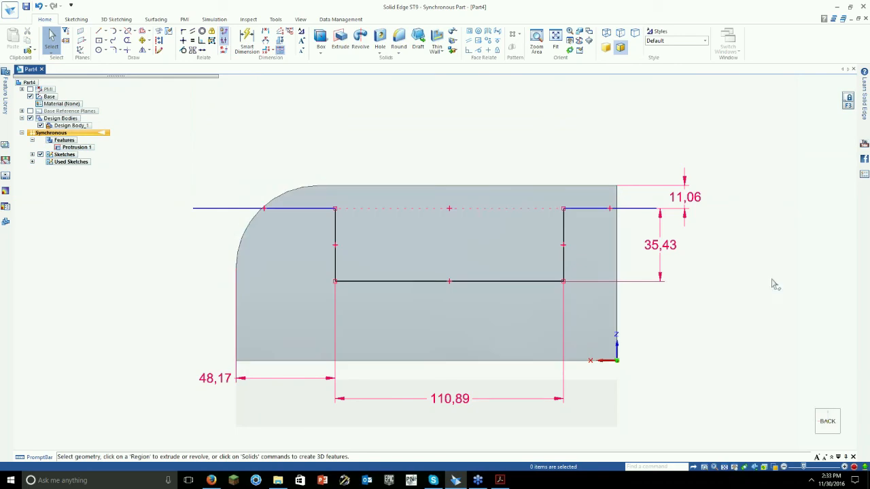
# - Set the upper line's offset from the top edge to 8 mm and the recess depth to 45 mm
pyautogui.click(685, 197)
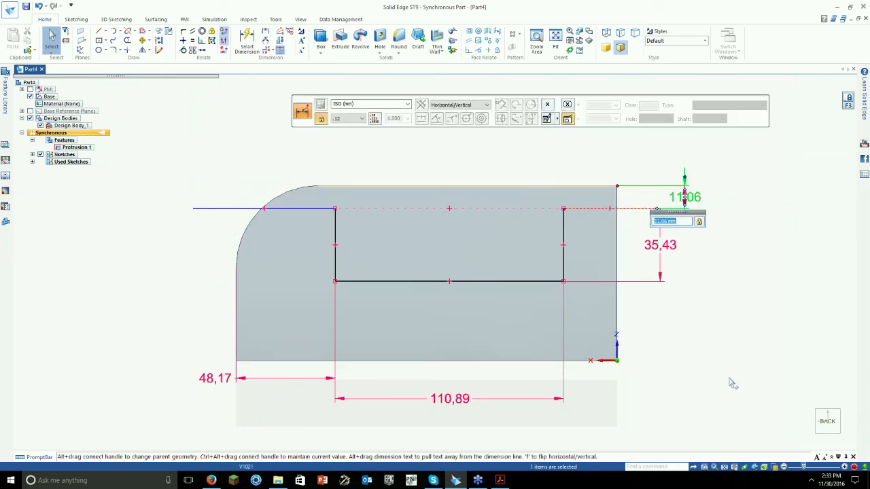
pyautogui.write('8')
pyautogui.press('Return')
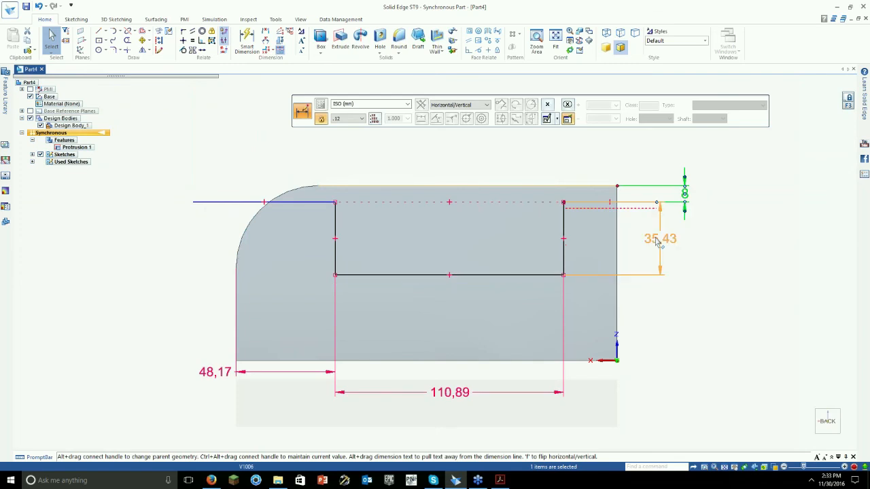
pyautogui.click(658, 242)
pyautogui.write('45')
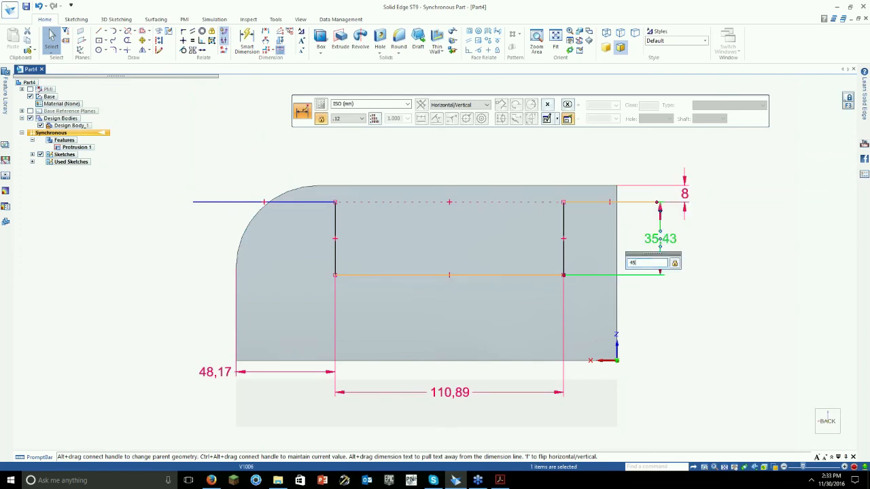
pyautogui.press('Return')
# - Set the recess width to 127 mm and its offset from the vertical edge below the rounded corner to 32 mm
pyautogui.click(445, 419)
pyautogui.write('127')
pyautogui.press('Return')
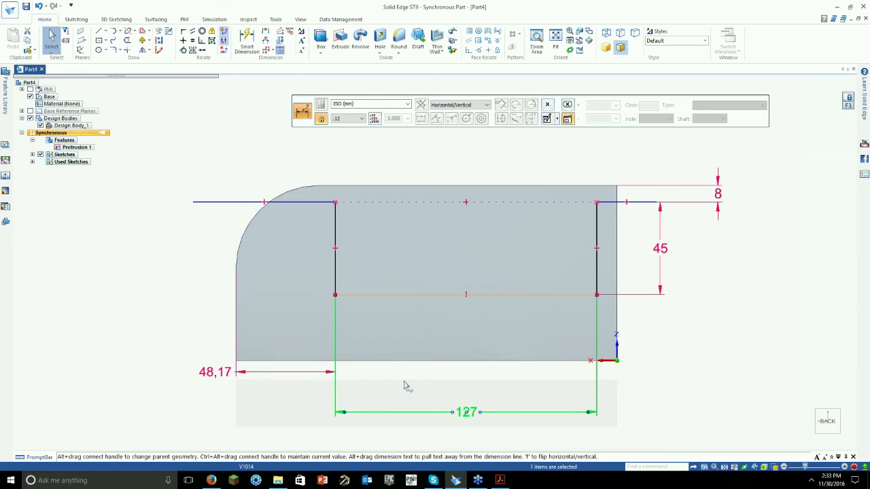
pyautogui.click(221, 373)
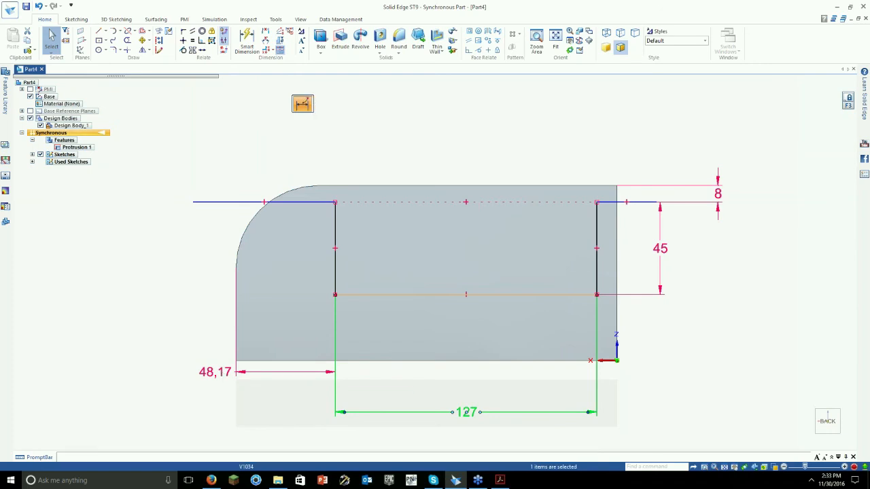
pyautogui.write('32')
pyautogui.press('Return')
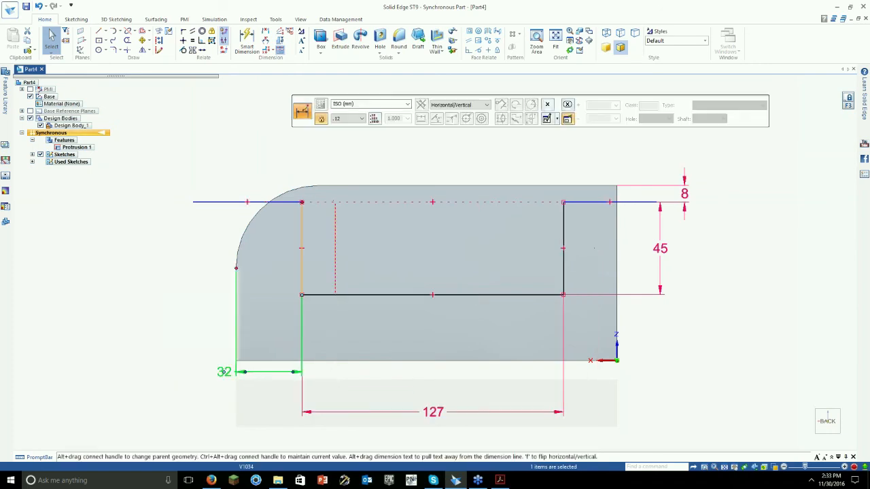
pyautogui.click(675, 315)
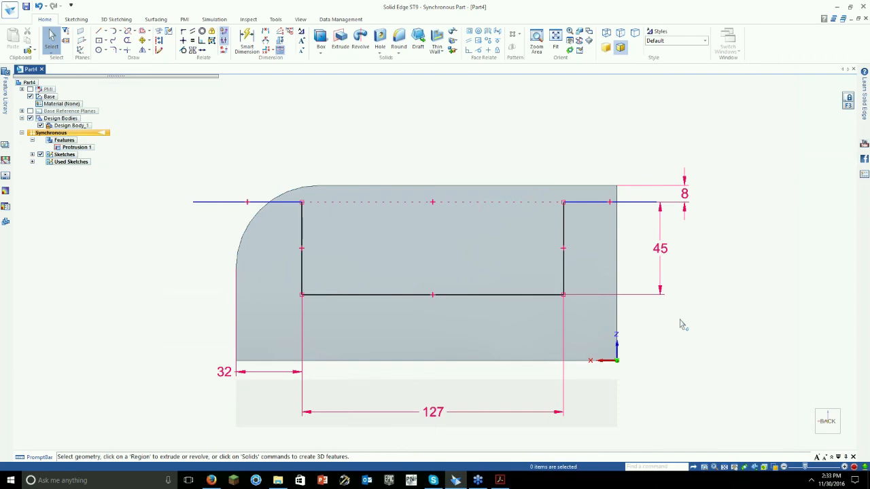
# - Cut the upper region bounded by the recess profile through the full block depth with a closed, symmetric extrusion
pyautogui.moveTo(688, 329)
pyautogui.mouseDown(button='middle')
pyautogui.moveTo(521, 307)
pyautogui.moveTo(404, 310)
pyautogui.moveTo(355, 340)
pyautogui.mouseUp(button='middle')
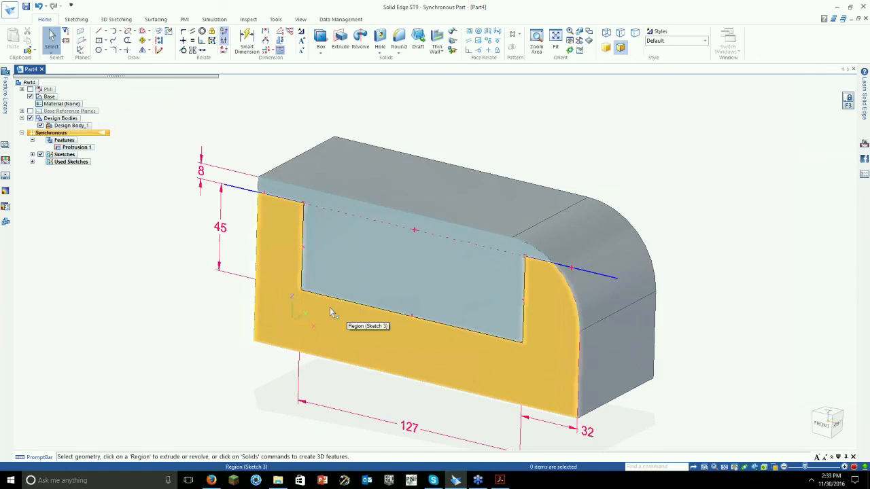
pyautogui.click(327, 246)
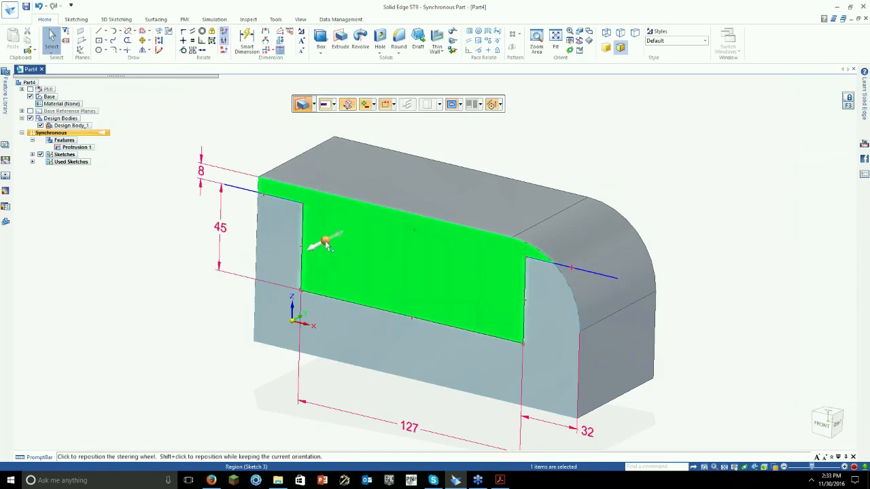
pyautogui.click(373, 104)
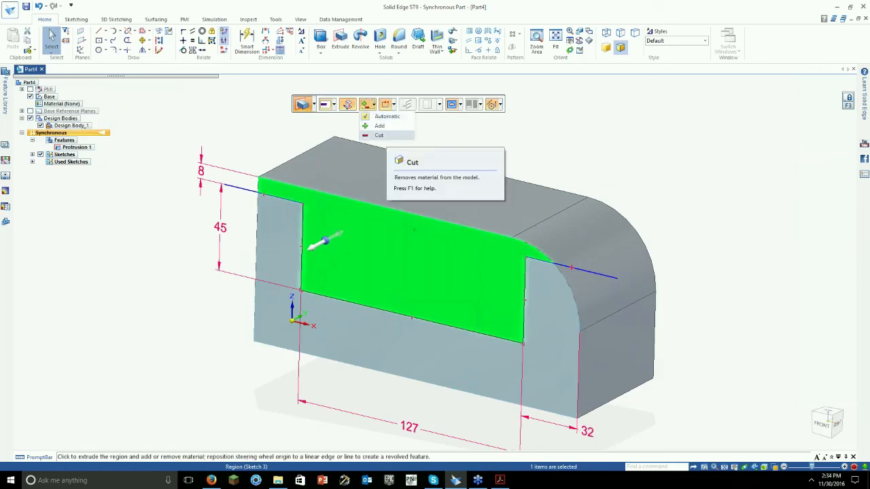
pyautogui.click(378, 136)
pyautogui.click(351, 234)
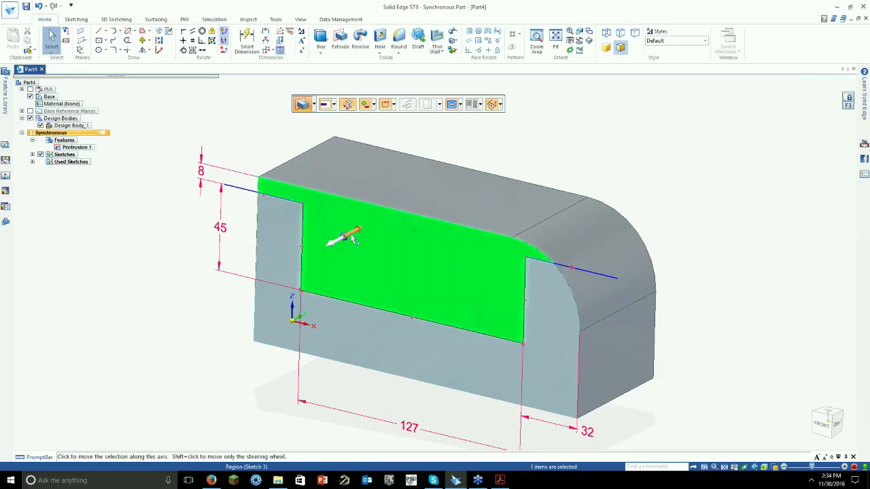
pyautogui.click(352, 235)
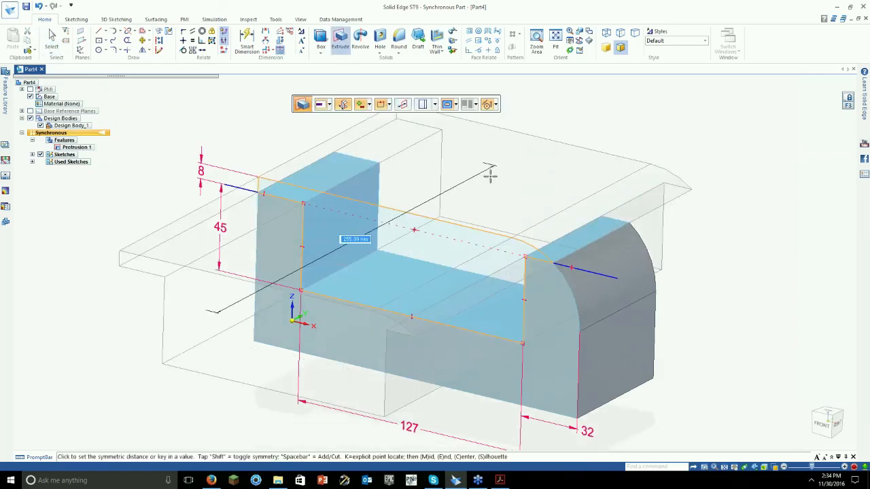
pyautogui.click(388, 104)
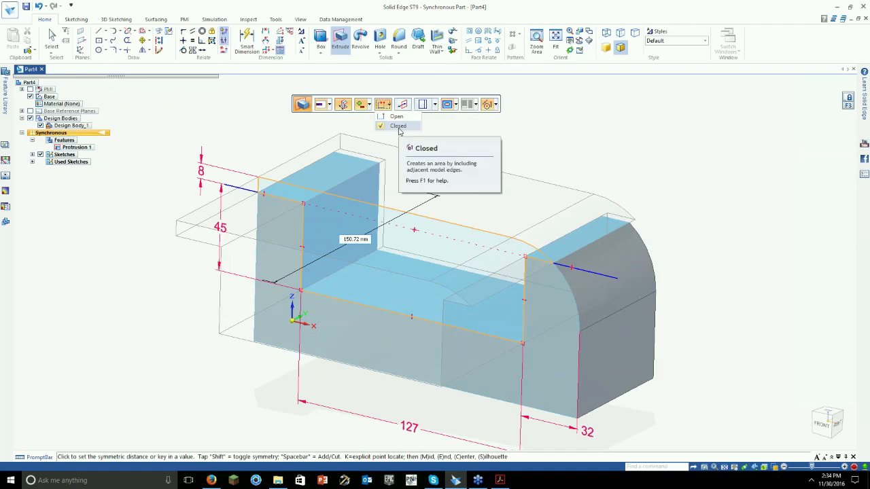
pyautogui.click(490, 136)
pyautogui.rightClick(560, 189)
pyautogui.click(493, 140)
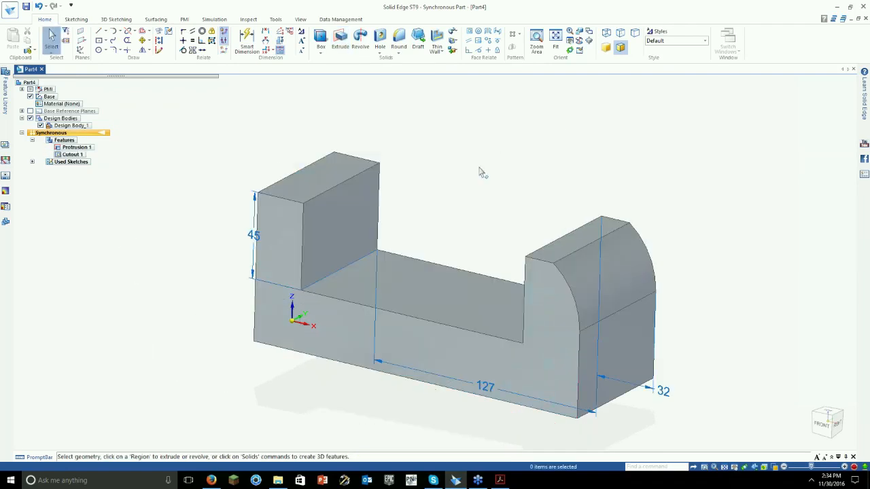
# - Turn on the display of all PMI dimensions on the part
pyautogui.moveTo(479, 169); pyautogui.dragTo(460, 172, button='middle')
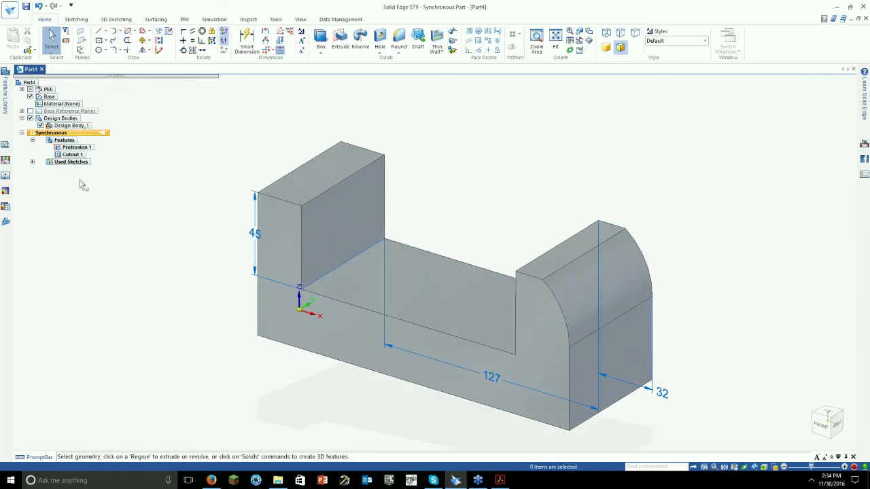
pyautogui.click(29, 89)
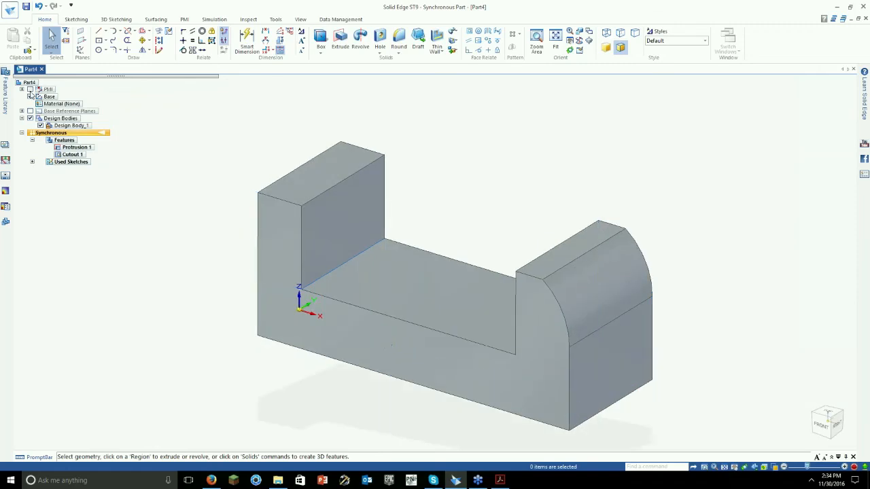
pyautogui.click(30, 90)
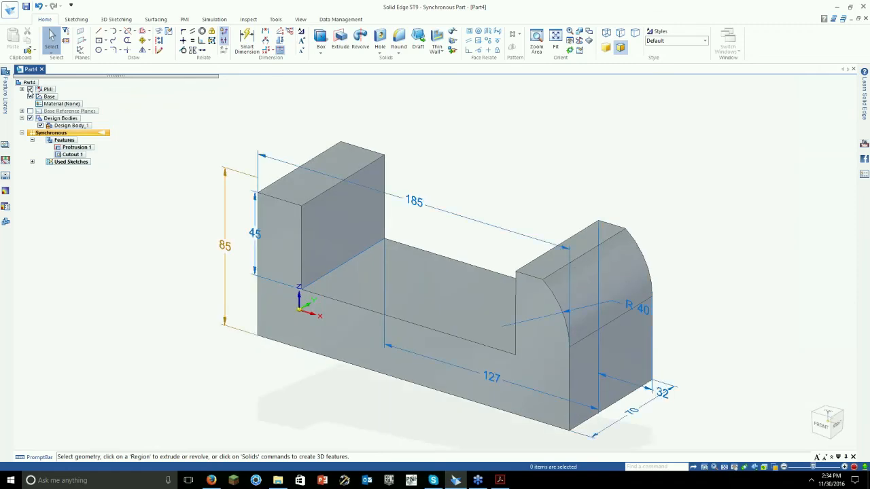
pyautogui.moveTo(144, 225); pyautogui.dragTo(154, 186, button='middle')
pyautogui.scroll(3, 219, 235)
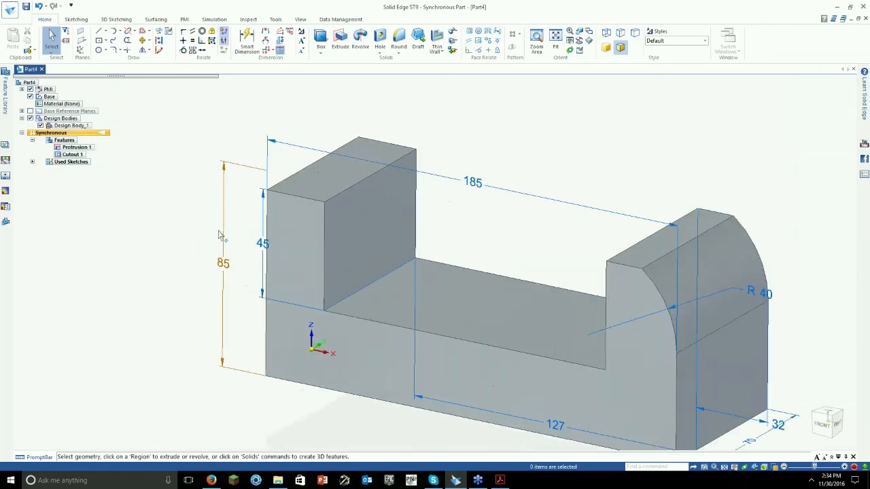
# - Reattach the upper end of the overall height dimension to the block's new top corner
pyautogui.click(265, 244)
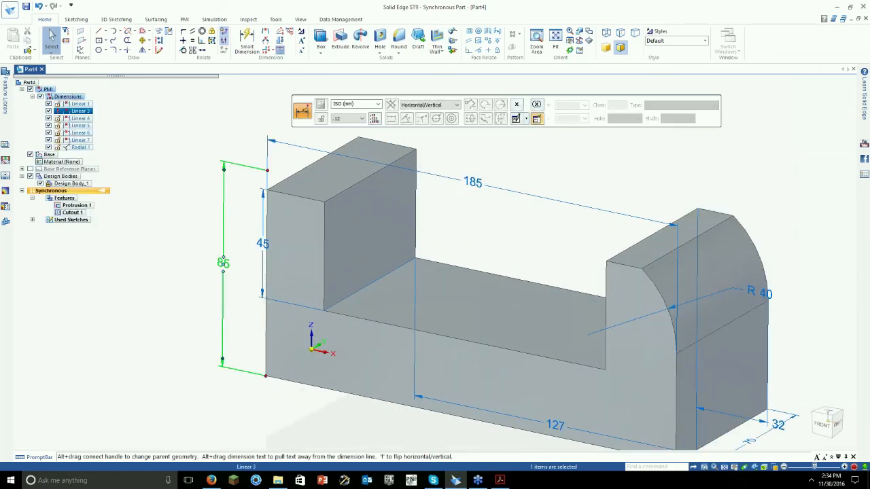
pyautogui.moveTo(238, 244); pyautogui.dragTo(255, 238, button='middle')
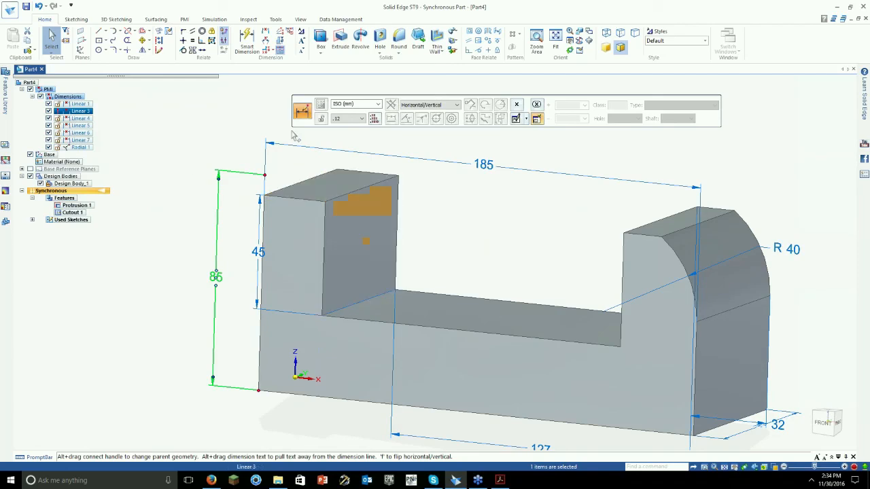
pyautogui.click(197, 181)
pyautogui.click(212, 188)
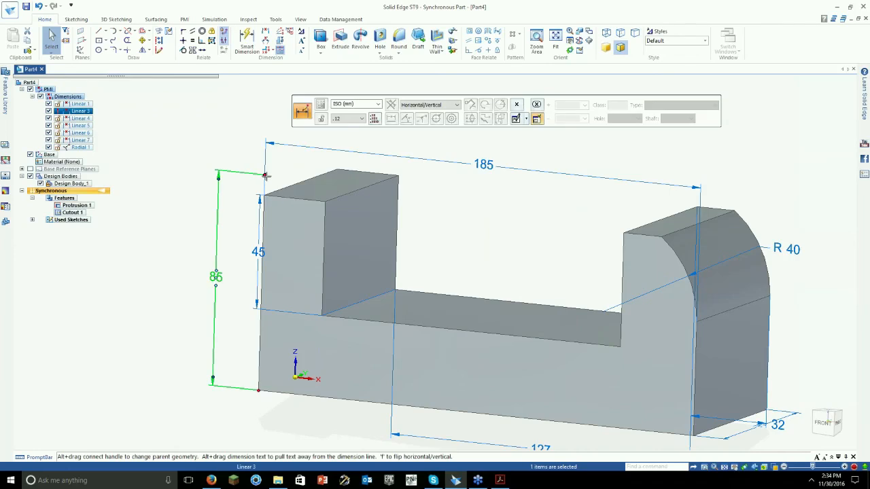
pyautogui.moveTo(266, 176); pyautogui.dragTo(264, 195)
pyautogui.press('Escape')
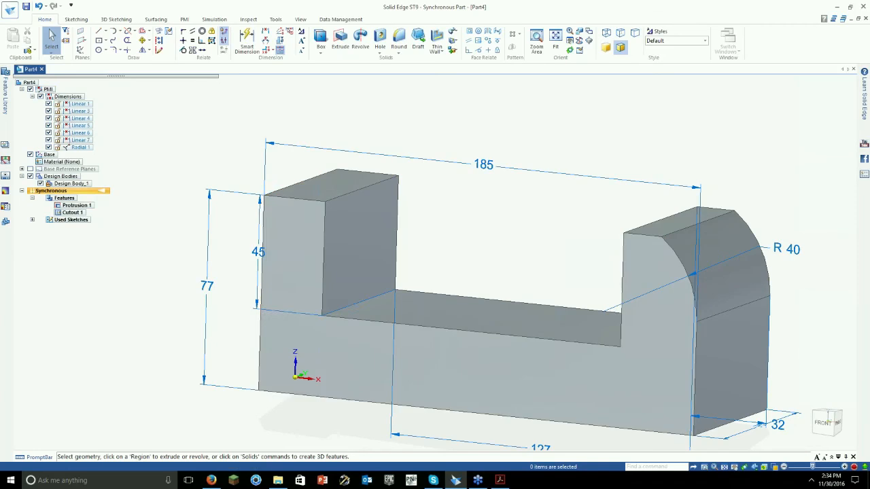
# - Move the 45 mm recess depth dimension farther out from the block's vertical edge
pyautogui.click(257, 252)
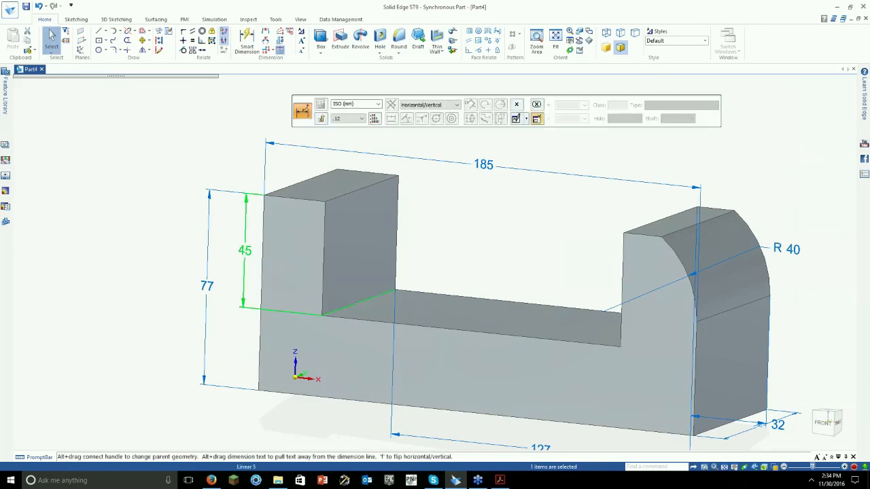
pyautogui.click(213, 149)
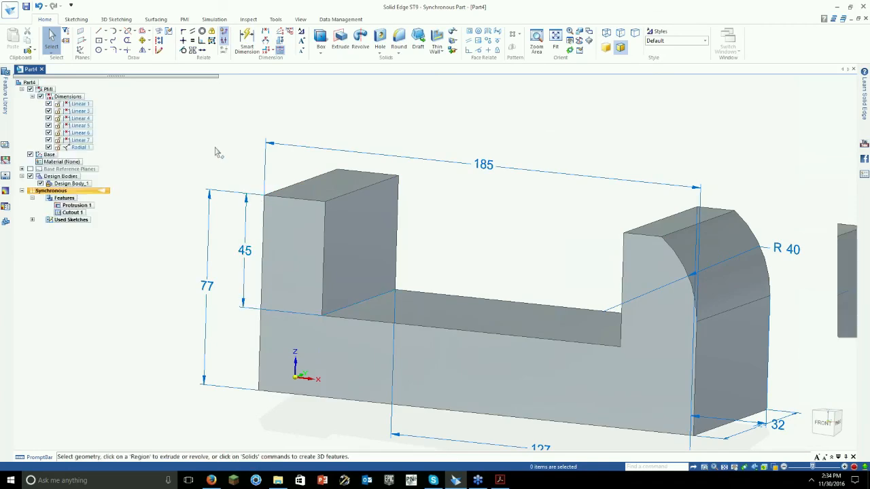
pyautogui.scroll(2, 214, 151)
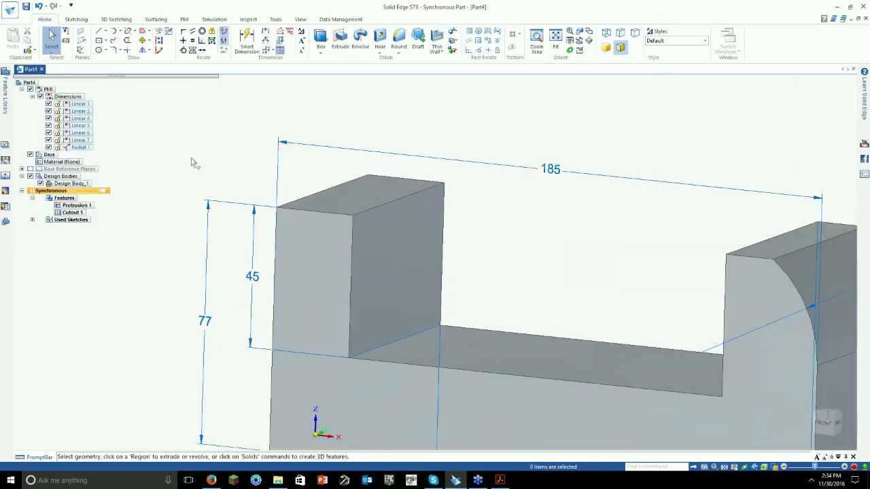
pyautogui.scroll(-2, 197, 156)
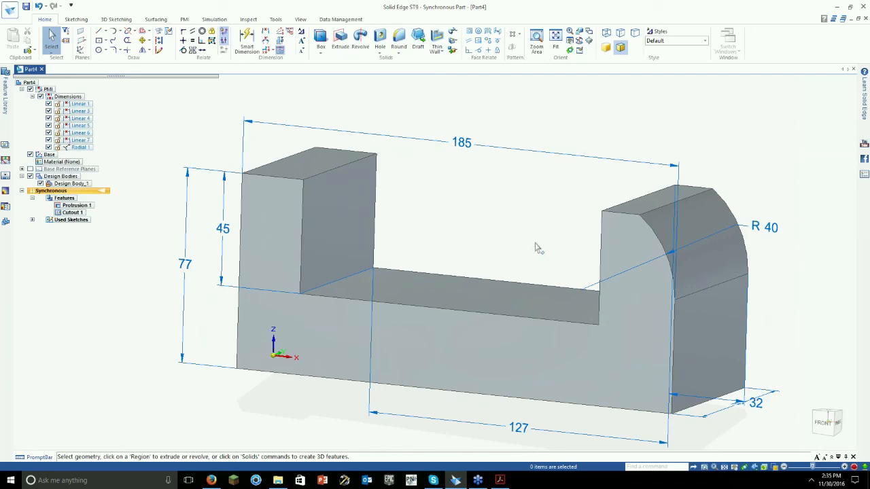
pyautogui.keyDown('shift'); pyautogui.moveTo(751, 239); pyautogui.dragTo(729, 257, button='middle'); pyautogui.keyUp('shift')
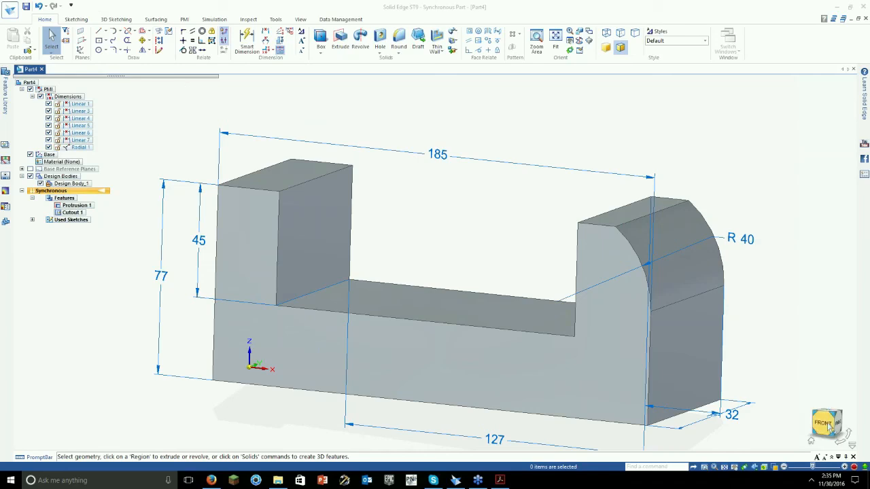
# - Examine the General options for new synchronous sketches, including regions and the migration of geometry and dimensions, and leave the options dialog
pyautogui.click(11, 10)
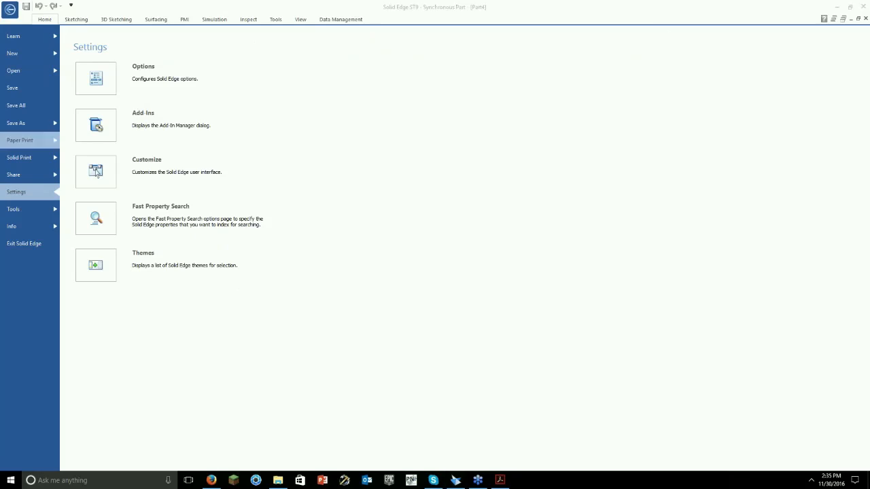
pyautogui.click(132, 82)
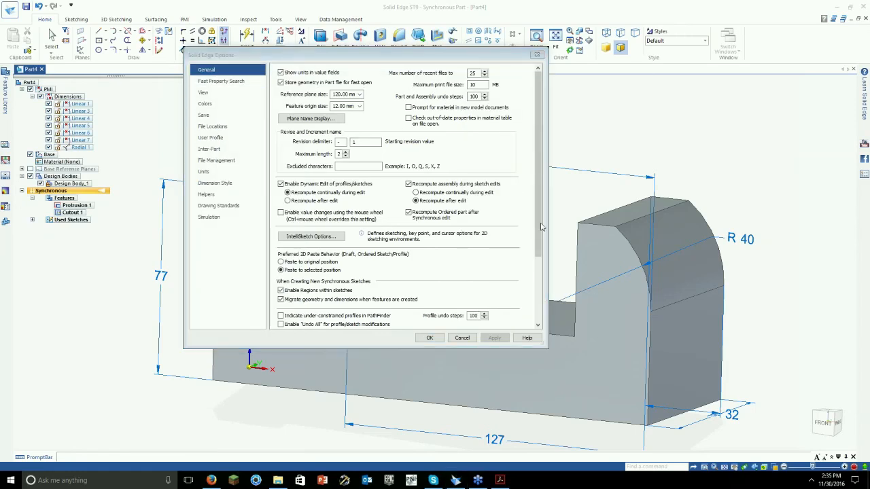
pyautogui.scroll(-5, 540, 234)
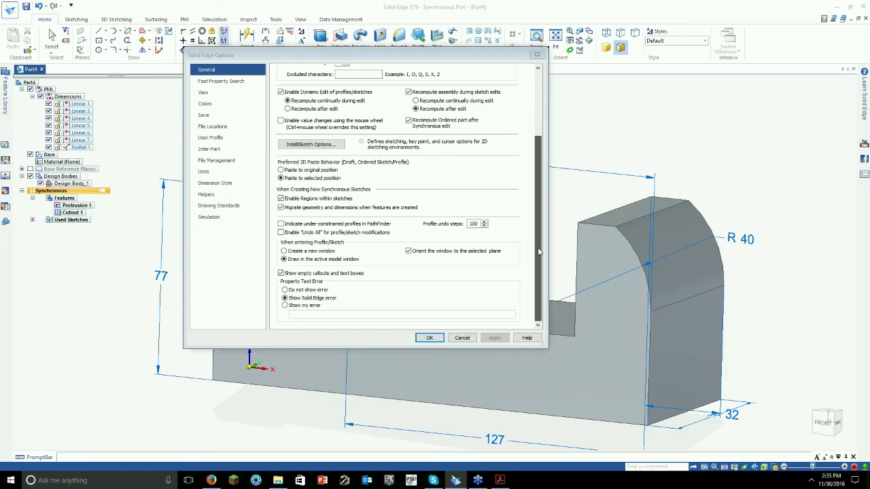
pyautogui.click(537, 55)
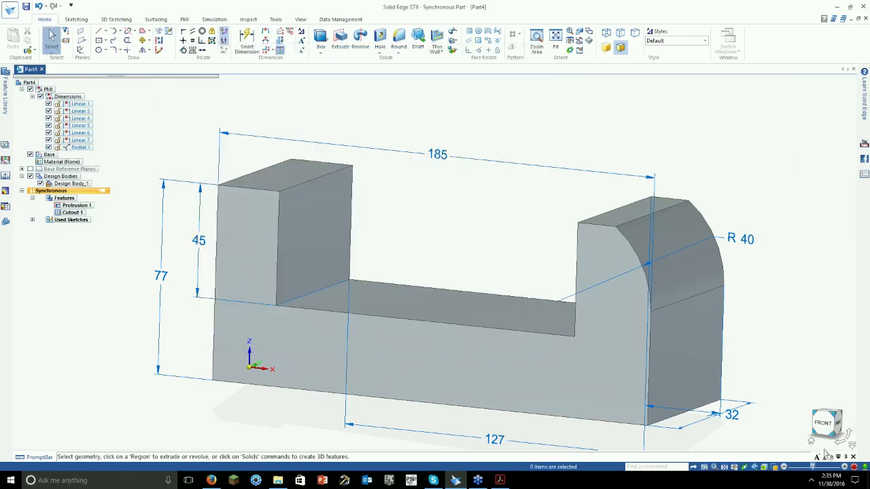
# - Turn off the Quick View Cube's reduced opacity when not in focus
pyautogui.click(810, 441)
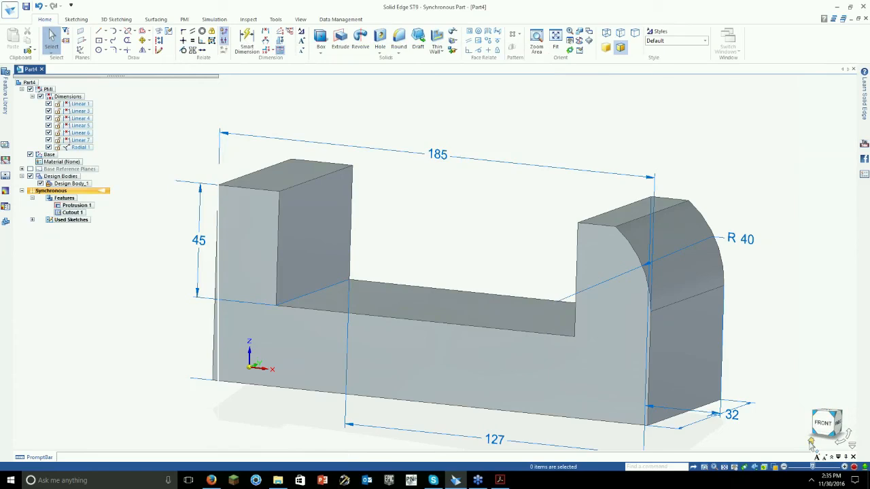
pyautogui.click(852, 445)
pyautogui.click(819, 374)
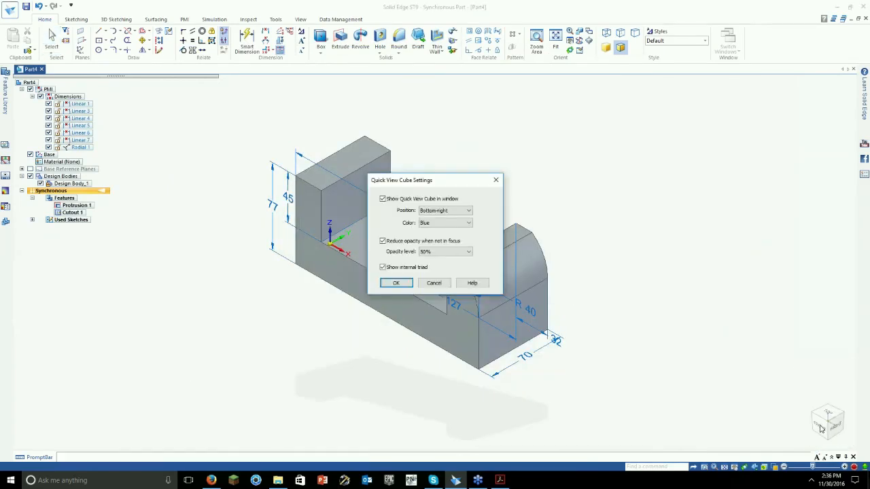
pyautogui.click(416, 243)
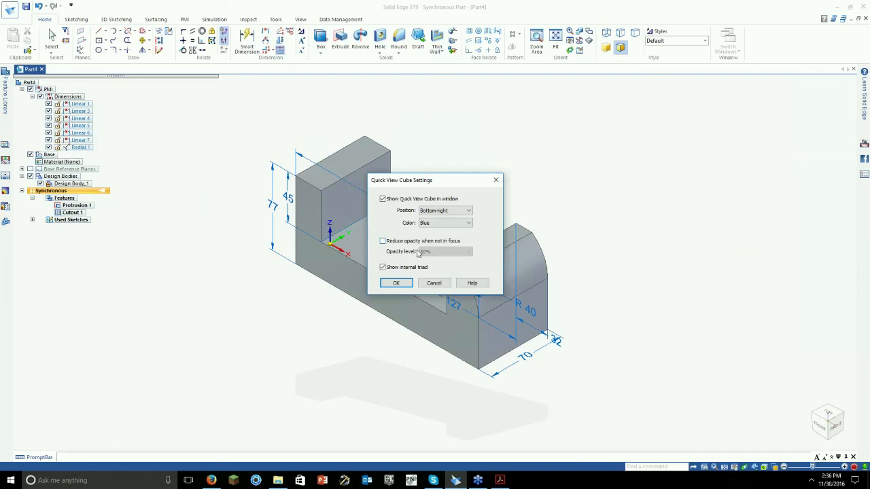
pyautogui.click(396, 283)
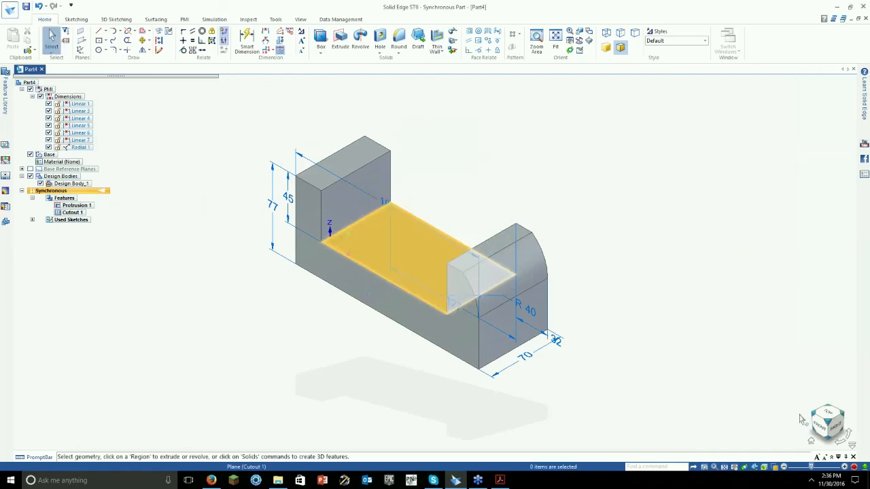
# - Enable reduced opacity for the Quick View Cube when not in focus and set its opacity level to 0%
pyautogui.rightClick(812, 445)
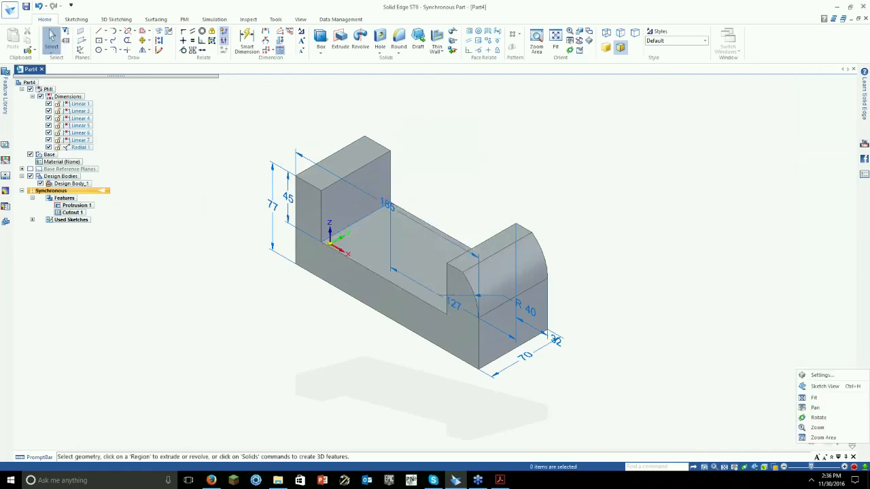
pyautogui.click(815, 375)
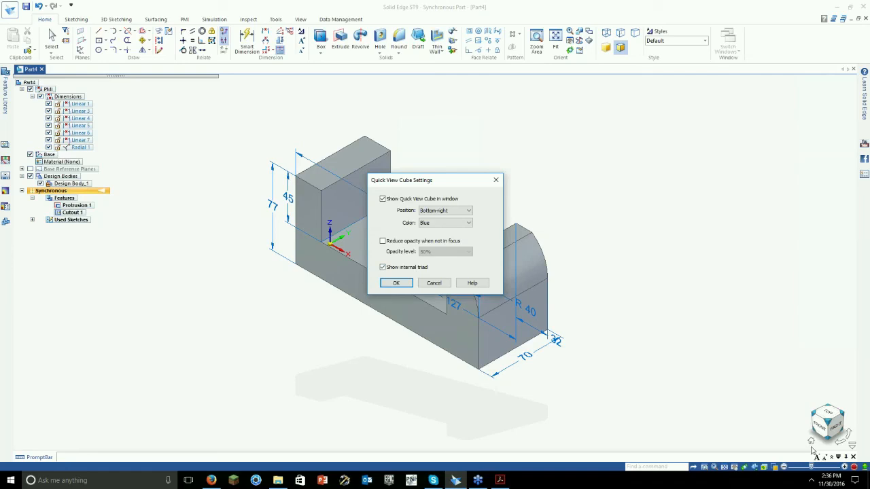
pyautogui.click(400, 241)
pyautogui.click(435, 252)
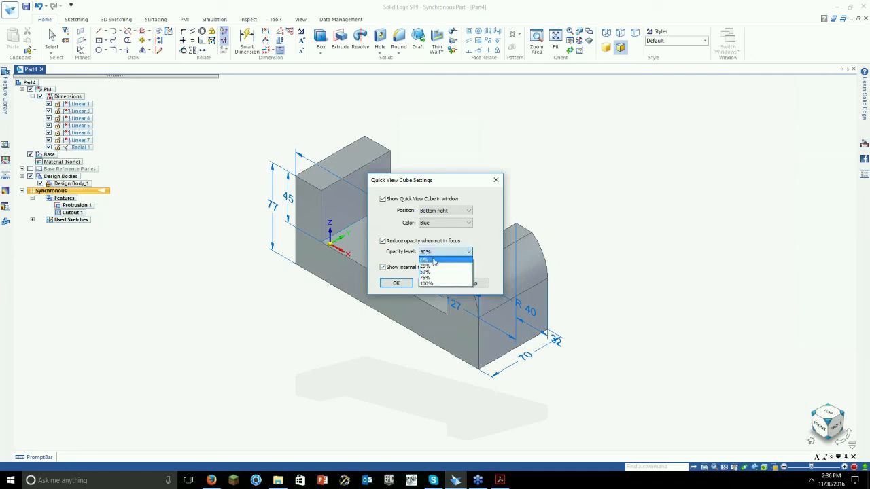
pyautogui.click(433, 261)
pyautogui.click(397, 283)
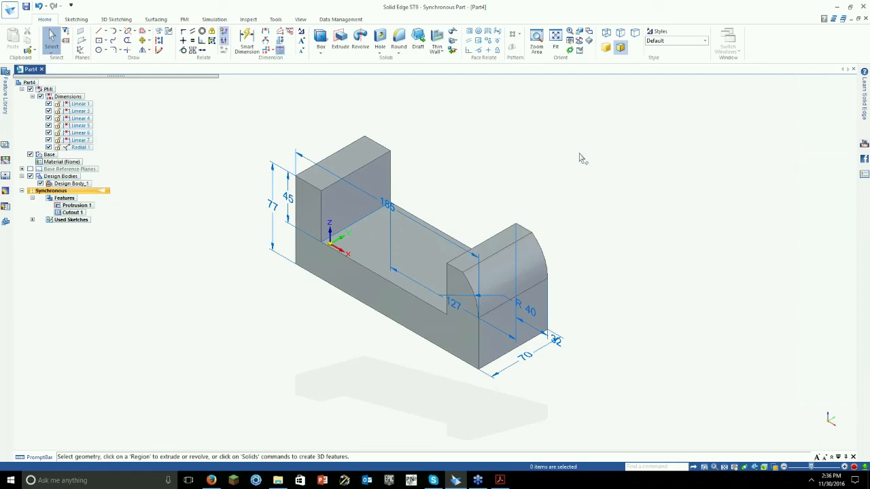
pyautogui.moveTo(841, 431)
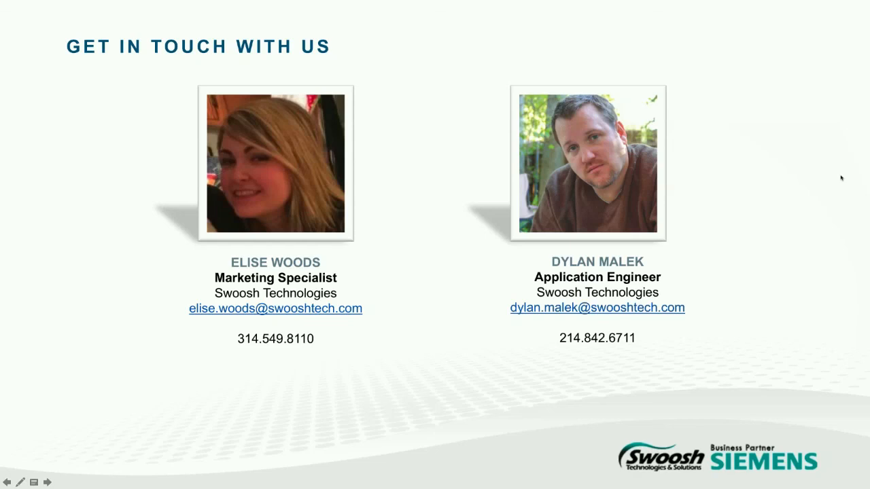
pyautogui.press('Right')
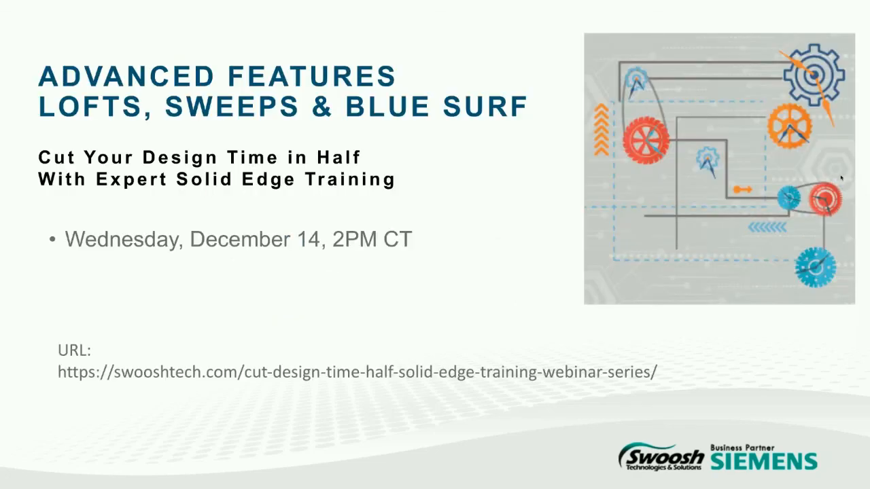